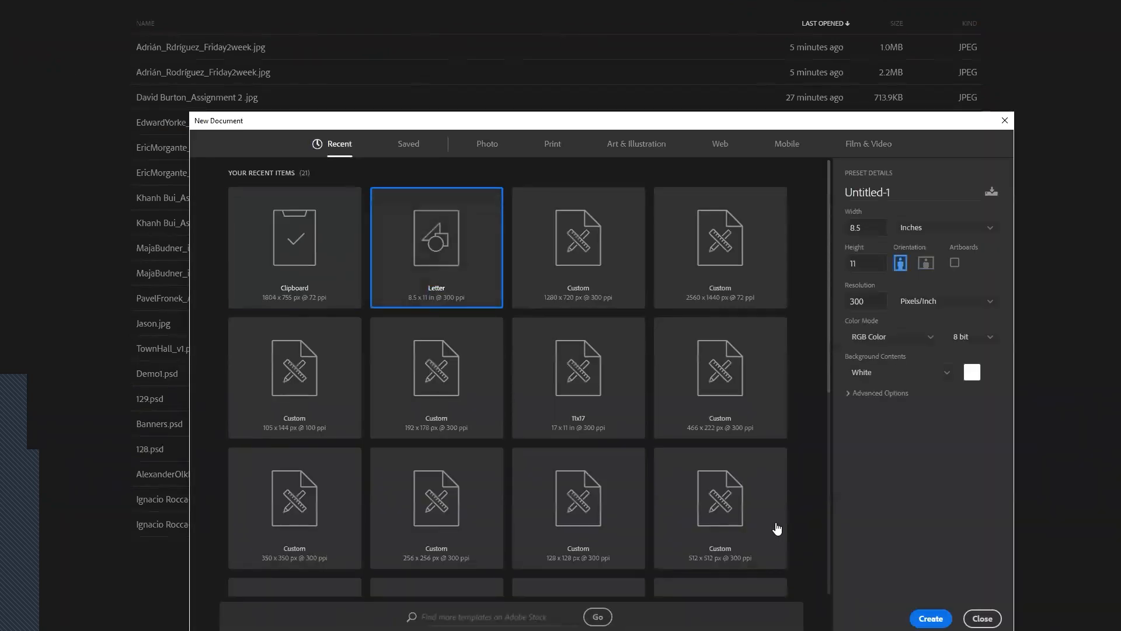
Create a Letter document, 8.5 x 11 in at 300 ppi, and block in a head with looping grey and red strokes.
click(936, 621)
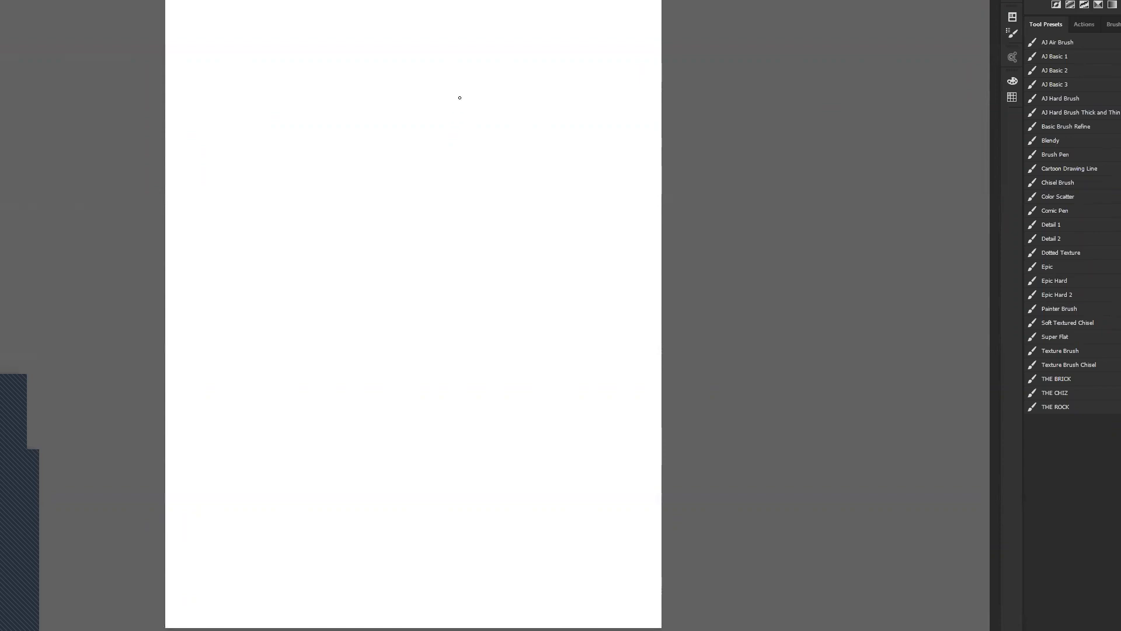
mouse_move(464, 62)
mouse_down()
mouse_move(373, 108)
mouse_move(465, 112)
mouse_move(454, 148)
mouse_move(469, 143)
mouse_move(363, 233)
mouse_move(303, 134)
mouse_up()
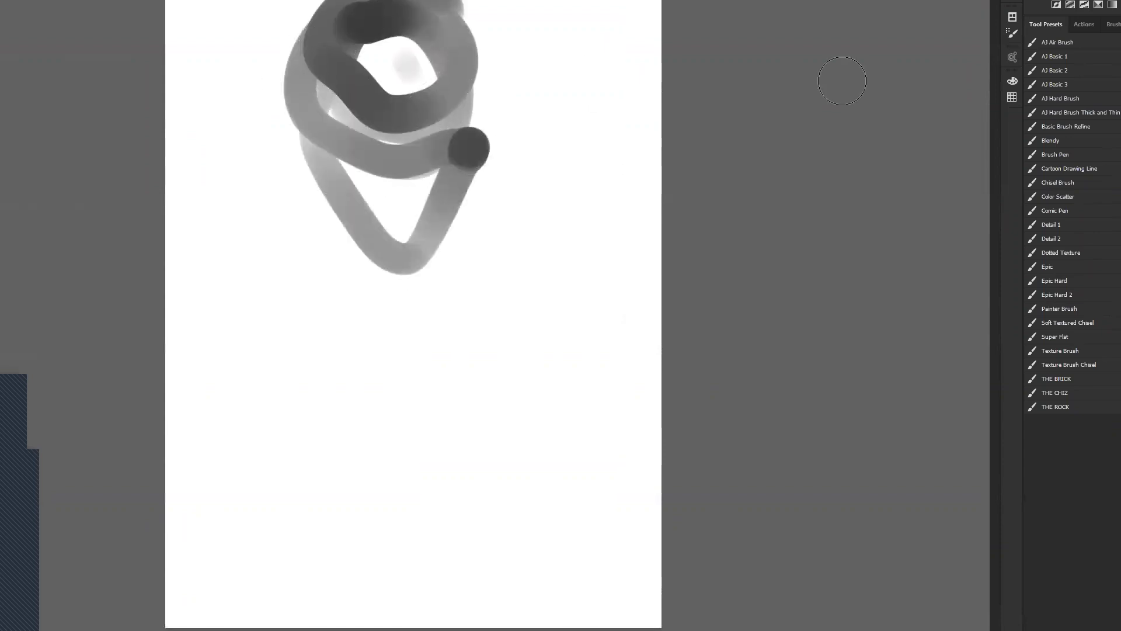
click(1015, 83)
click(903, 111)
mouse_move(382, 14)
mouse_down()
mouse_move(399, 93)
mouse_move(374, 35)
mouse_move(384, 98)
mouse_move(409, 70)
mouse_move(348, 82)
mouse_move(409, 114)
mouse_up()
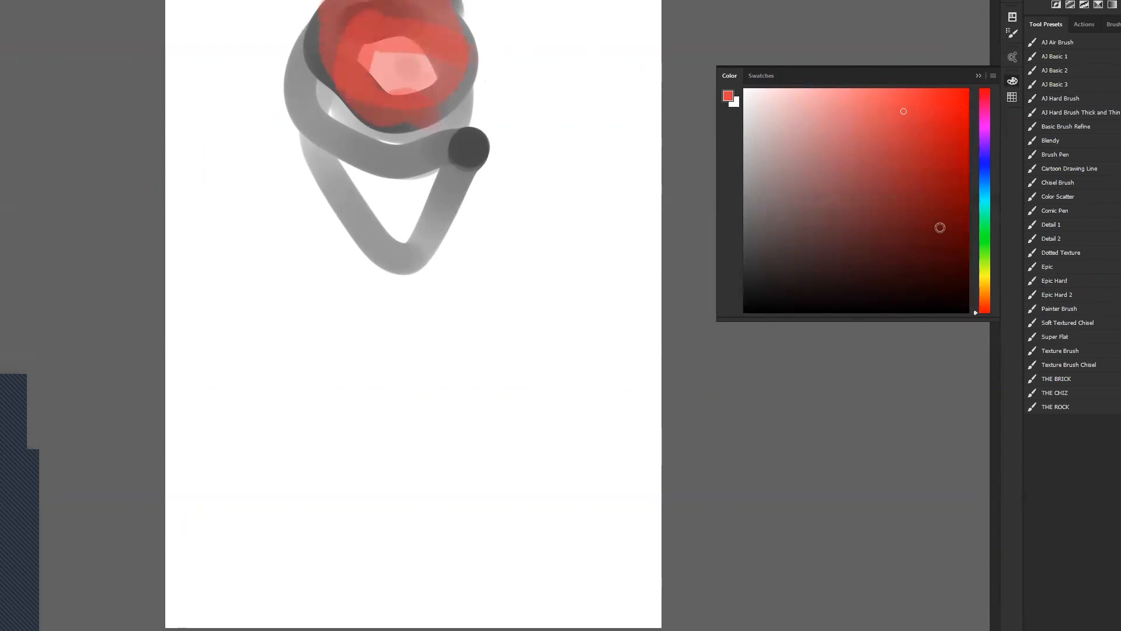
Block in a yellow-green background on both sides of the head and down to the shoulders.
drag(986, 272, 983, 267)
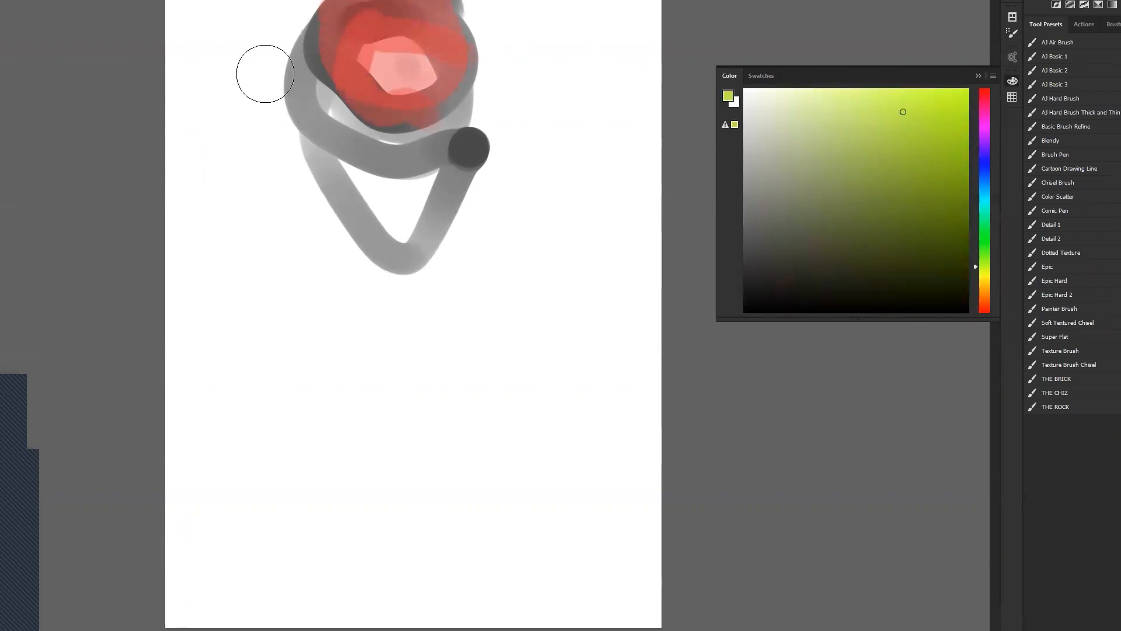
mouse_move(292, 0)
mouse_down()
mouse_move(213, 38)
mouse_move(234, 111)
mouse_up()
mouse_move(514, 12)
mouse_down()
mouse_move(538, 37)
mouse_move(561, 125)
mouse_move(621, 55)
mouse_move(576, 175)
mouse_up()
mouse_move(218, 201)
mouse_down()
mouse_move(246, 192)
mouse_move(274, 221)
mouse_move(200, 238)
mouse_move(187, 328)
mouse_up()
mouse_move(543, 234)
mouse_down()
mouse_move(538, 125)
mouse_move(638, 306)
mouse_up()
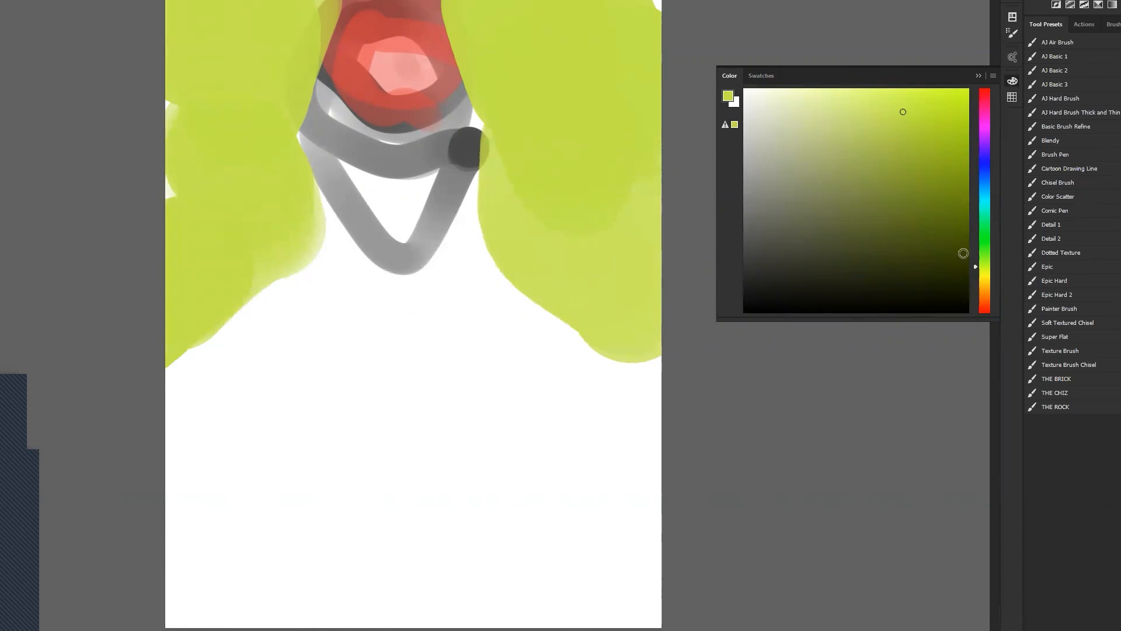
Tint the lower face with orange and layer sampled light red over the head and jaw.
click(984, 298)
mouse_move(327, 187)
mouse_down()
mouse_move(334, 154)
mouse_move(388, 227)
mouse_move(461, 136)
mouse_move(437, 179)
mouse_move(370, 139)
mouse_move(434, 146)
mouse_up()
alt+click(391, 44)
mouse_move(388, 15)
mouse_down()
mouse_move(449, 34)
mouse_move(458, 82)
mouse_move(384, 15)
mouse_move(455, 117)
mouse_move(457, 80)
mouse_move(393, 94)
mouse_move(415, 26)
mouse_move(346, 61)
mouse_move(344, 149)
mouse_move(389, 166)
mouse_move(373, 131)
mouse_move(327, 92)
mouse_move(368, 149)
mouse_up()
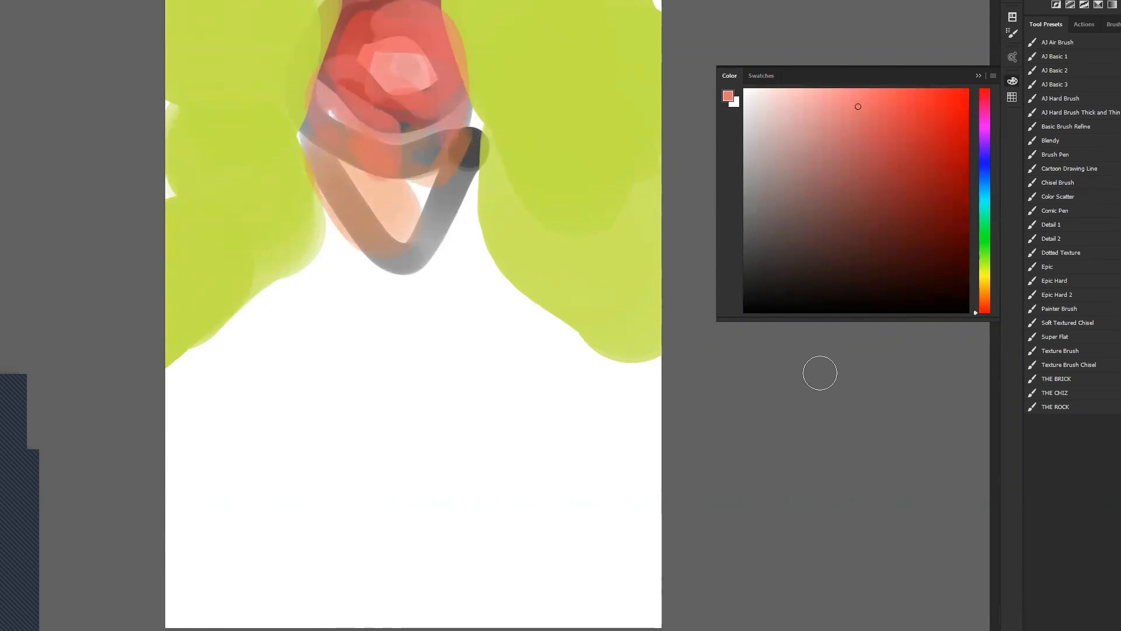
drag(345, 231, 383, 280)
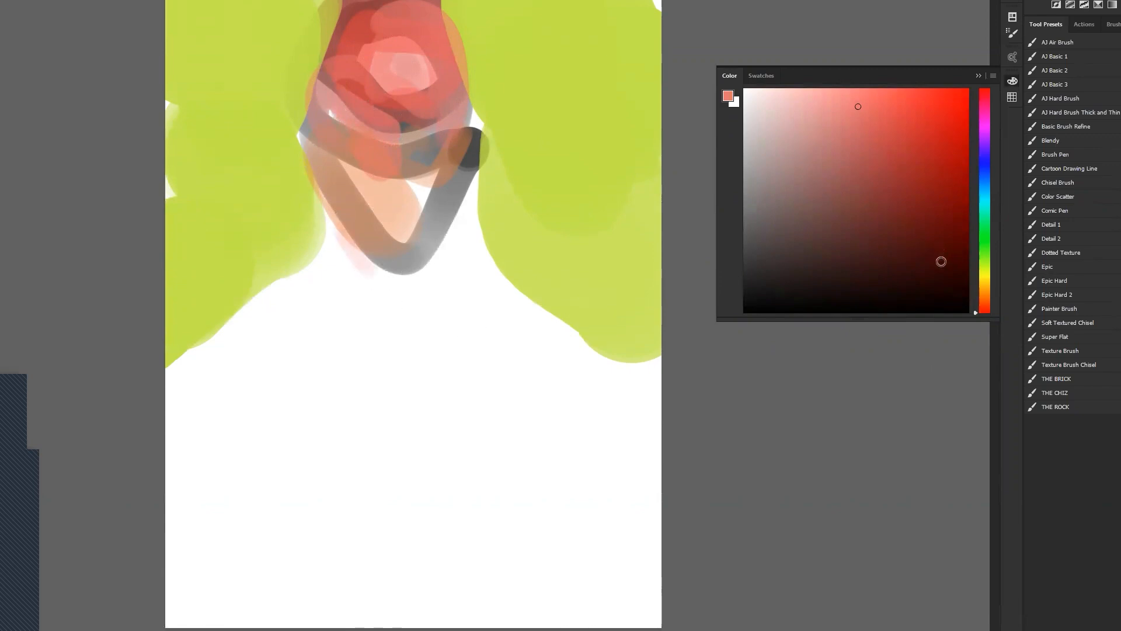
Shade the eye area and skull edges in dark red and define the cheeks and jaw with sampled reds.
mouse_move(327, 71)
mouse_down()
mouse_move(364, 0)
mouse_move(316, 96)
mouse_move(333, 110)
mouse_move(339, 47)
mouse_move(365, 121)
mouse_move(358, 129)
mouse_move(325, 107)
mouse_move(348, 147)
mouse_move(375, 130)
mouse_up()
drag(448, 4, 469, 91)
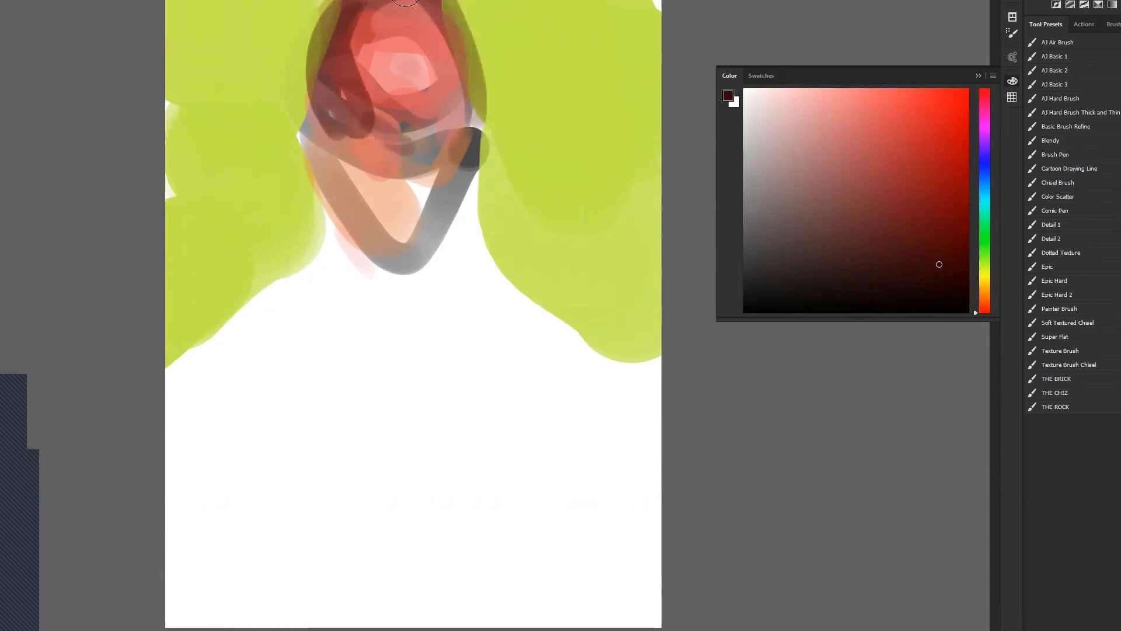
alt+click(428, 29)
alt+click(442, 18)
drag(438, 12, 414, 2)
drag(470, 49, 470, 129)
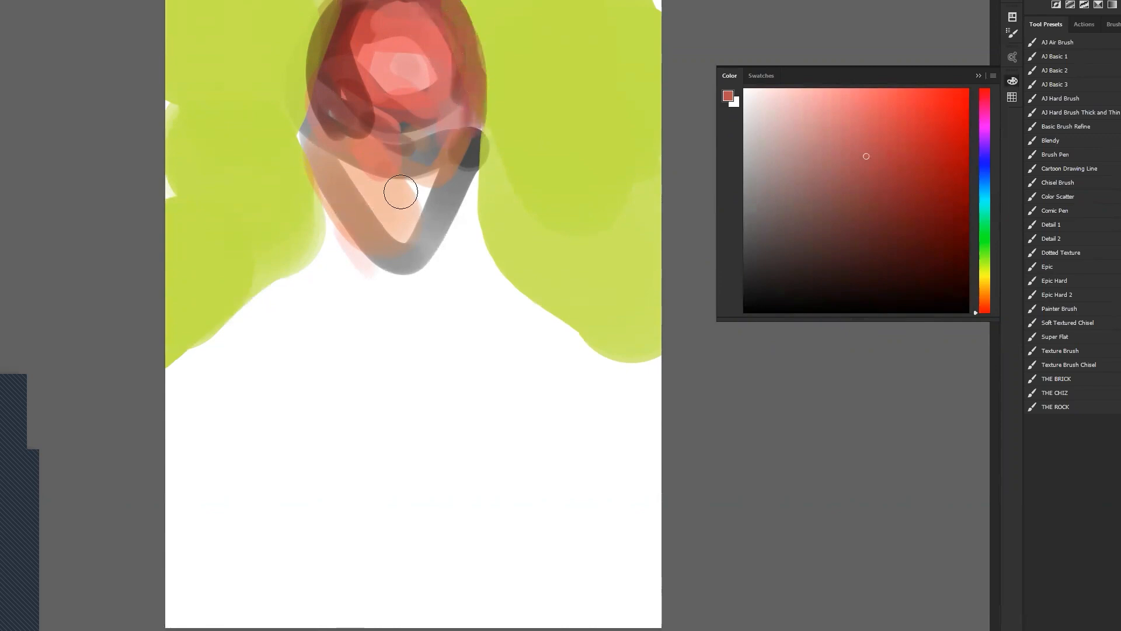
drag(399, 185, 407, 215)
mouse_move(463, 183)
mouse_down()
mouse_move(414, 244)
mouse_move(346, 179)
mouse_move(341, 137)
mouse_move(321, 137)
mouse_move(368, 213)
mouse_up()
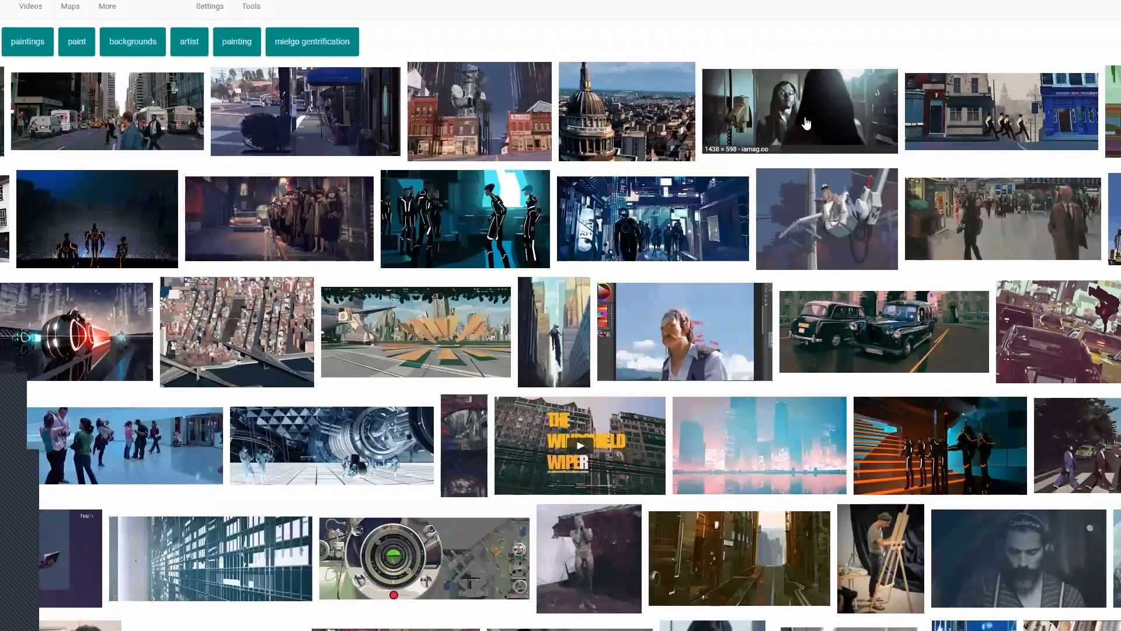
Switch to the web image results and open the dark interior painting with a pale-faced figure as reference.
click(806, 123)
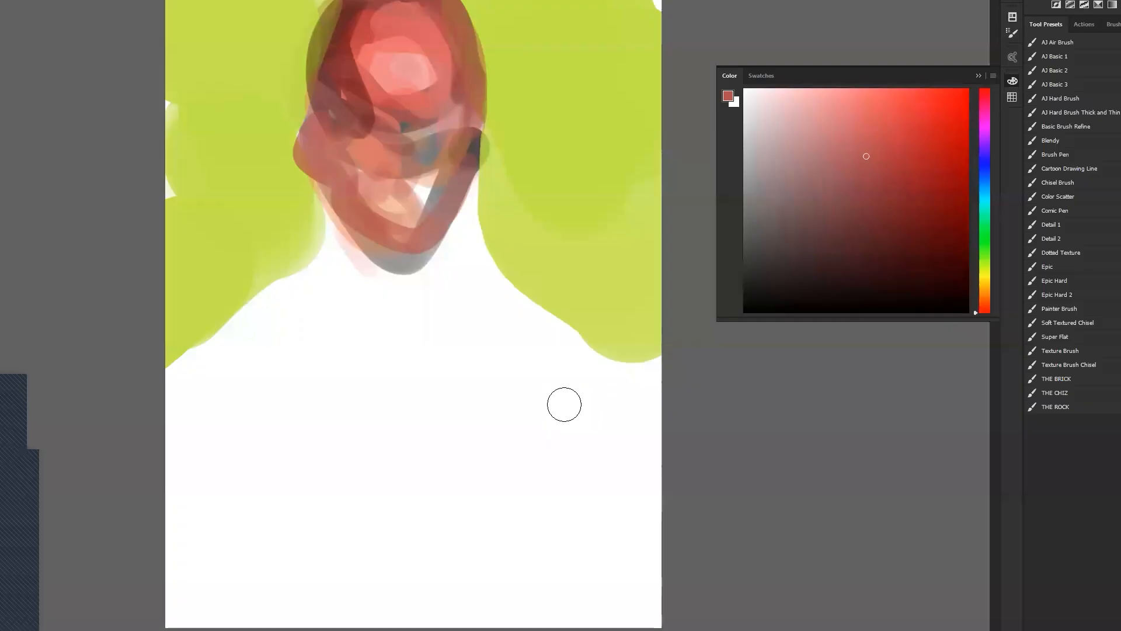
Paint dark red shadows beneath the brow and across the bridge of the nose using colours sampled from the head.
alt+click(424, 105)
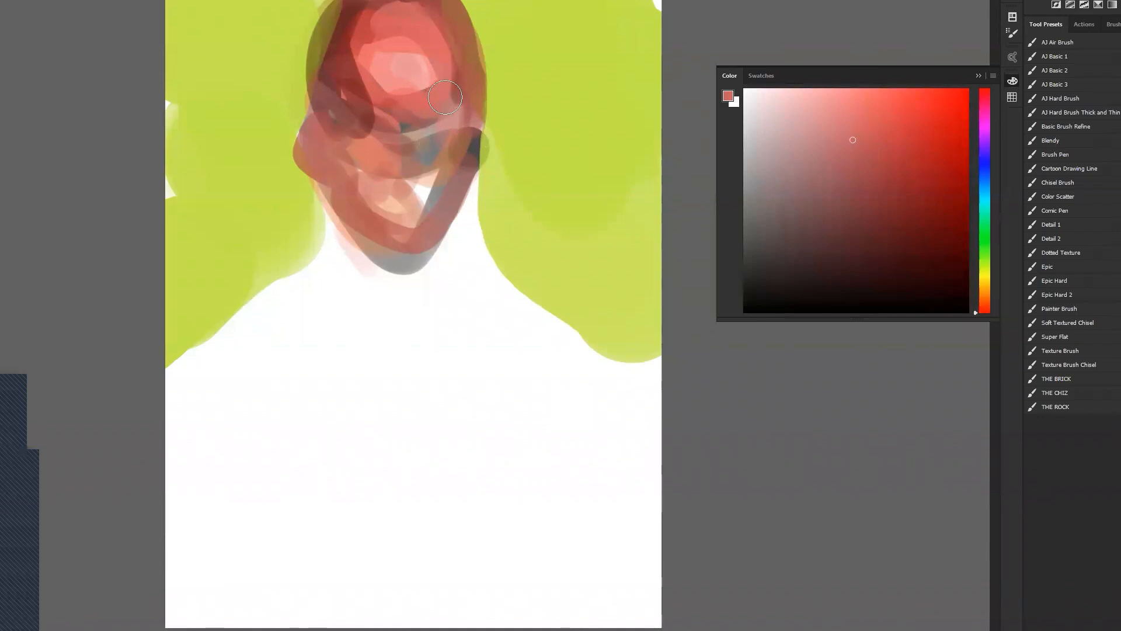
alt+click(365, 111)
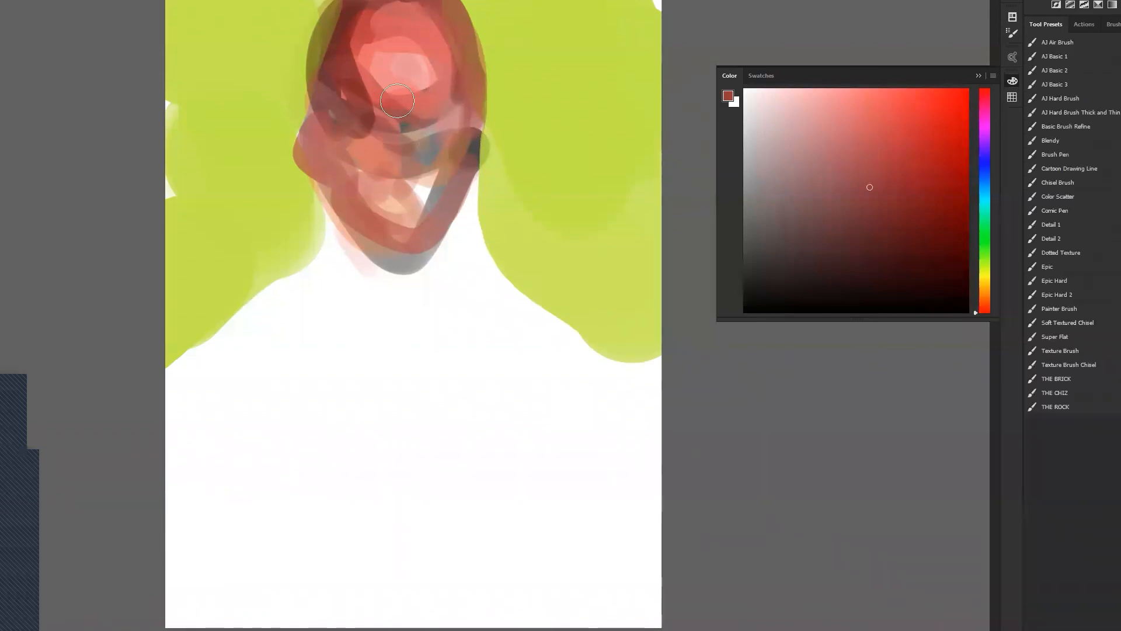
drag(390, 118, 409, 120)
key(])
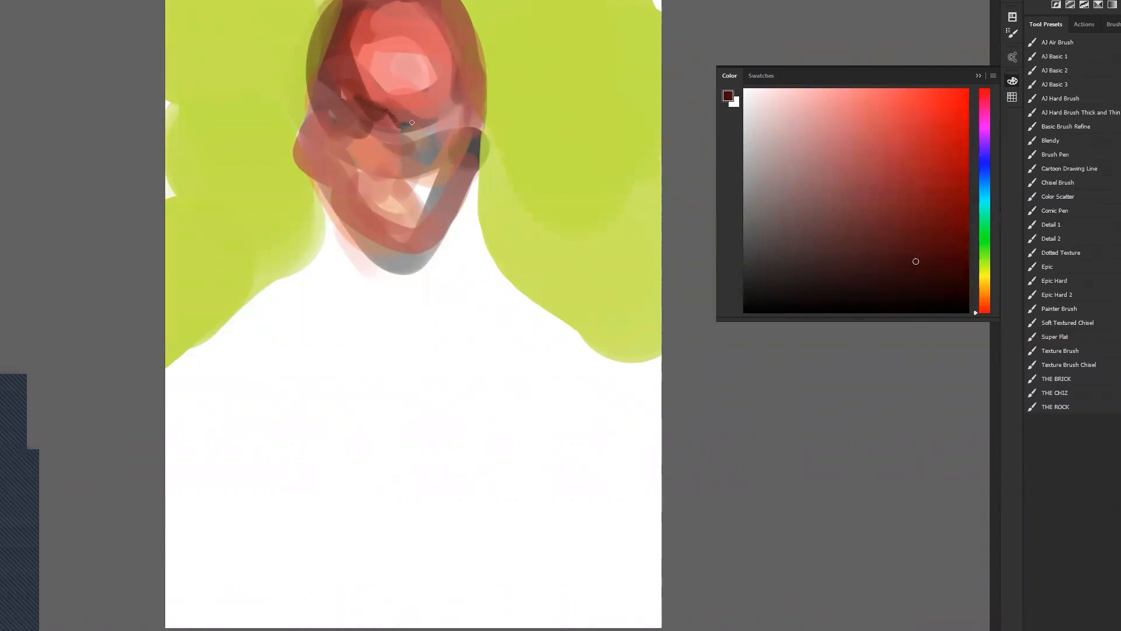
drag(430, 124, 448, 103)
Flip the canvas horizontally and paint the ear on the shadow side with a sampled greyish brown.
key(ctrl+shift+h)
alt+click(414, 95)
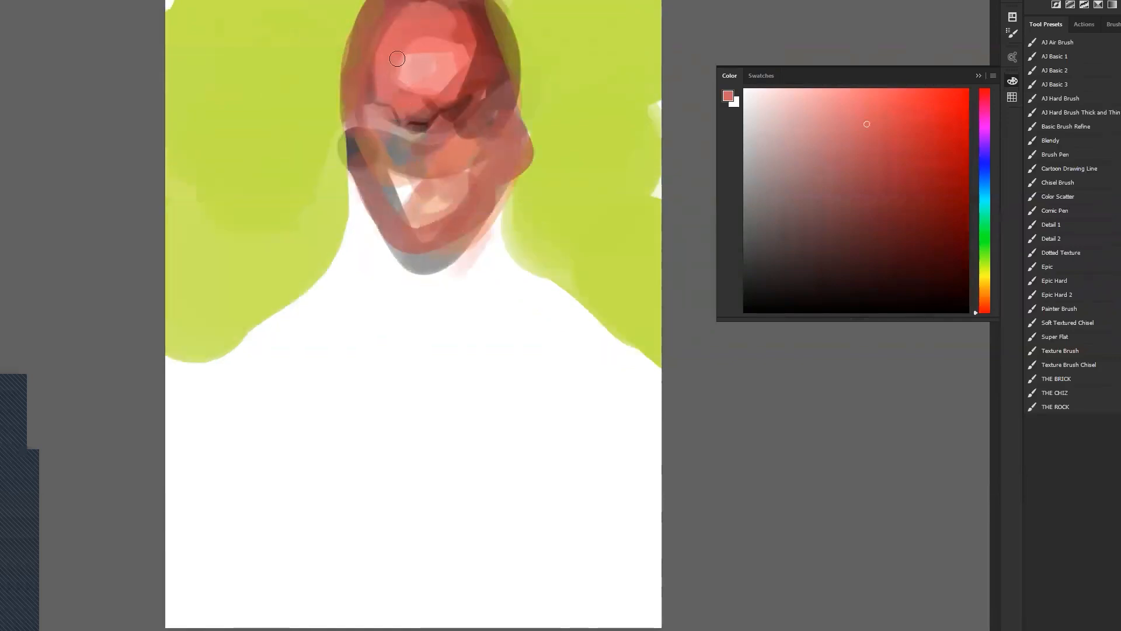
alt+click(485, 52)
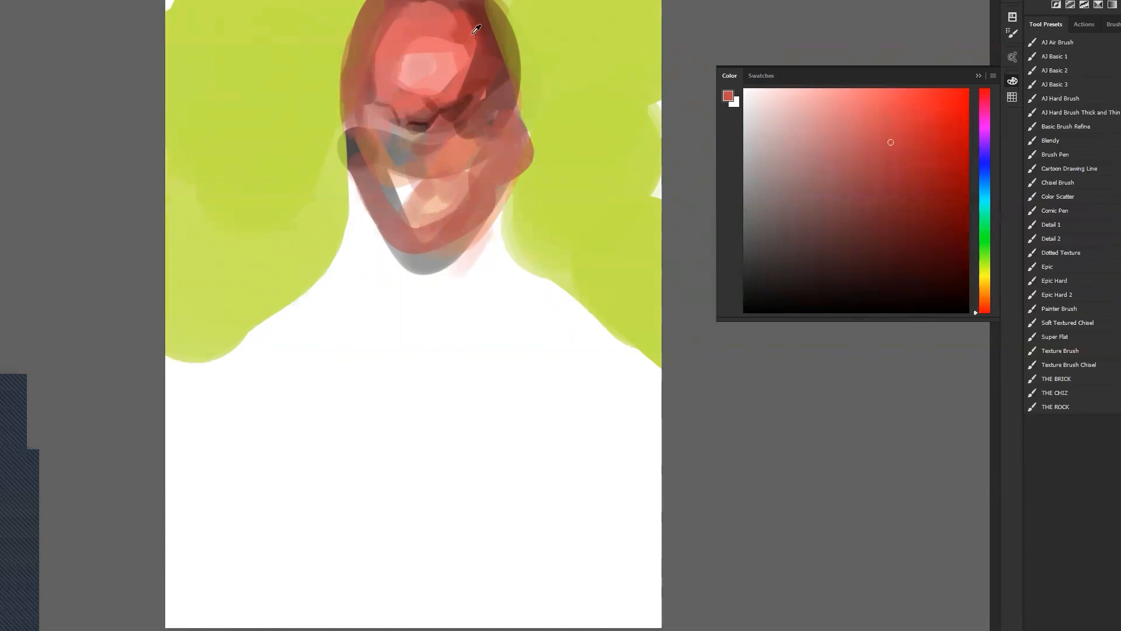
alt+click(485, 59)
alt+click(408, 175)
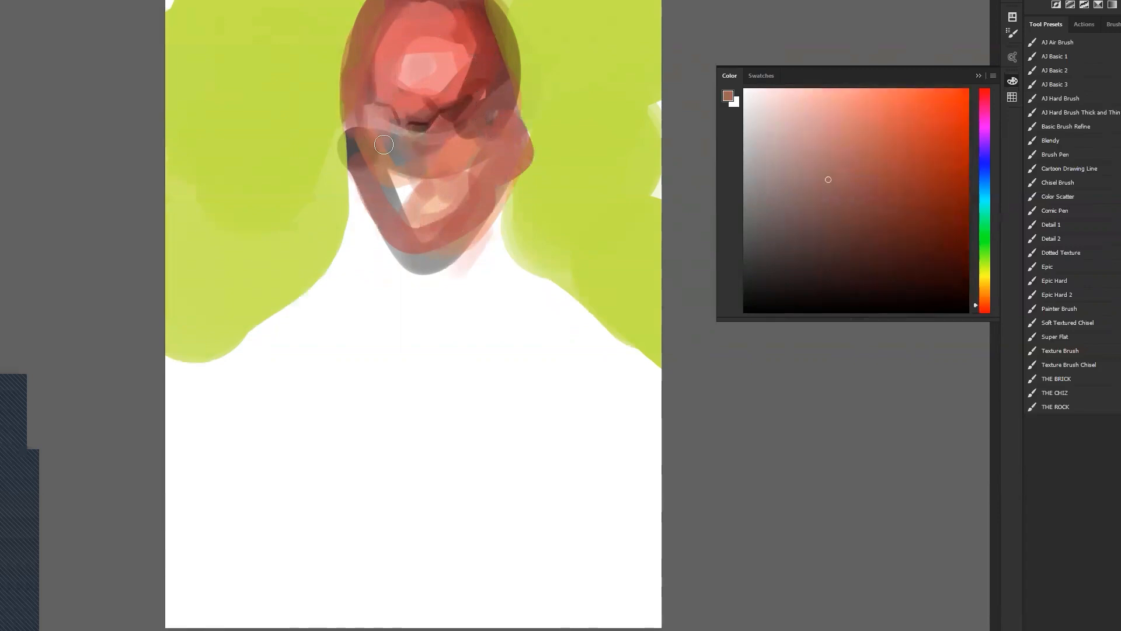
alt+click(357, 153)
drag(340, 124, 354, 183)
key(ctrl+z)
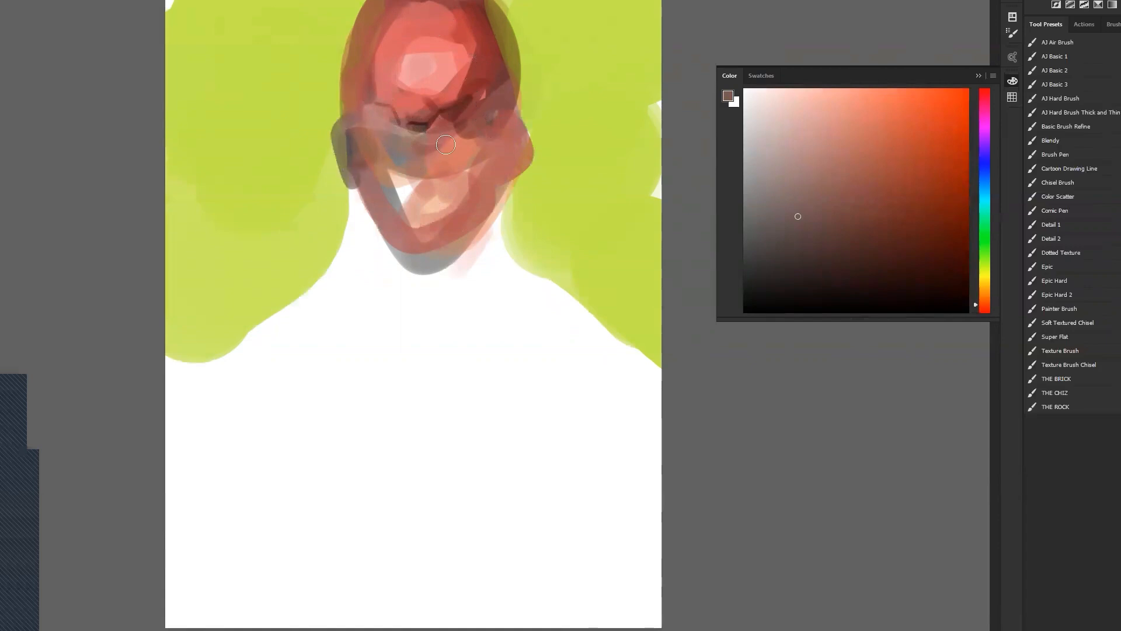
Cover the white gap in the lower face with sampled muted reds, and flip the canvas back to its original orientation.
alt+click(483, 57)
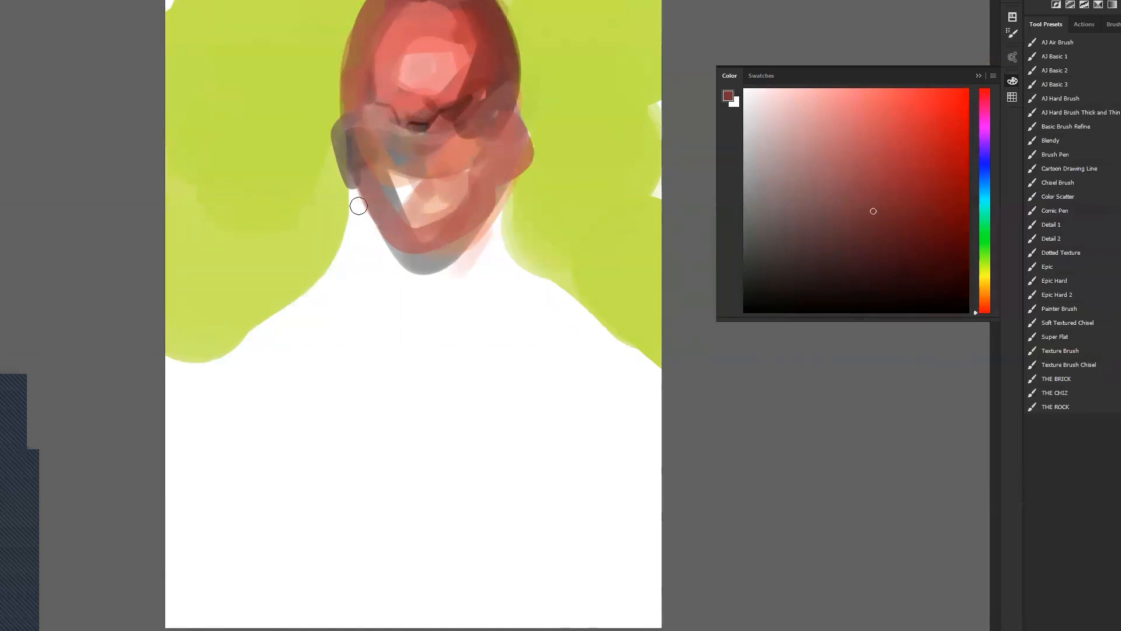
drag(390, 208, 421, 218)
mouse_move(369, 163)
mouse_down()
mouse_move(440, 208)
mouse_move(393, 192)
mouse_move(380, 140)
mouse_move(414, 207)
mouse_up()
mouse_move(388, 132)
mouse_down()
mouse_move(435, 185)
mouse_move(397, 204)
mouse_move(377, 191)
mouse_move(393, 166)
mouse_move(412, 197)
mouse_up()
alt+click(392, 184)
drag(386, 147, 408, 170)
key(ctrl+f)
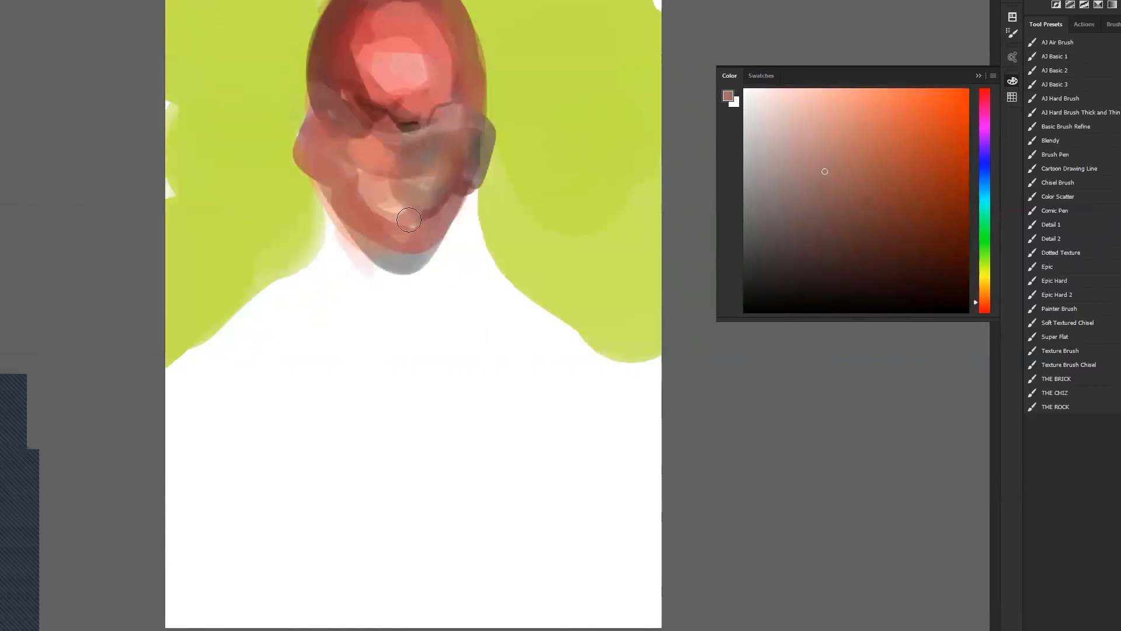
Blend a sampled brown into the cheek and paint the dark shadow under the jaw down the neck.
alt+click(429, 151)
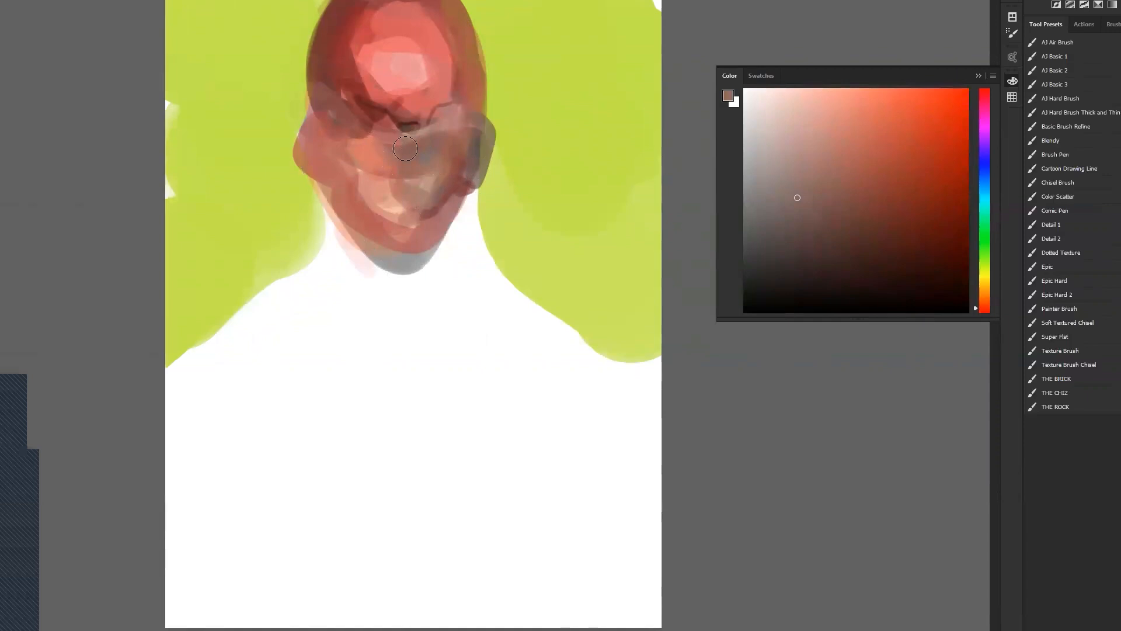
drag(358, 194, 374, 211)
key(d)
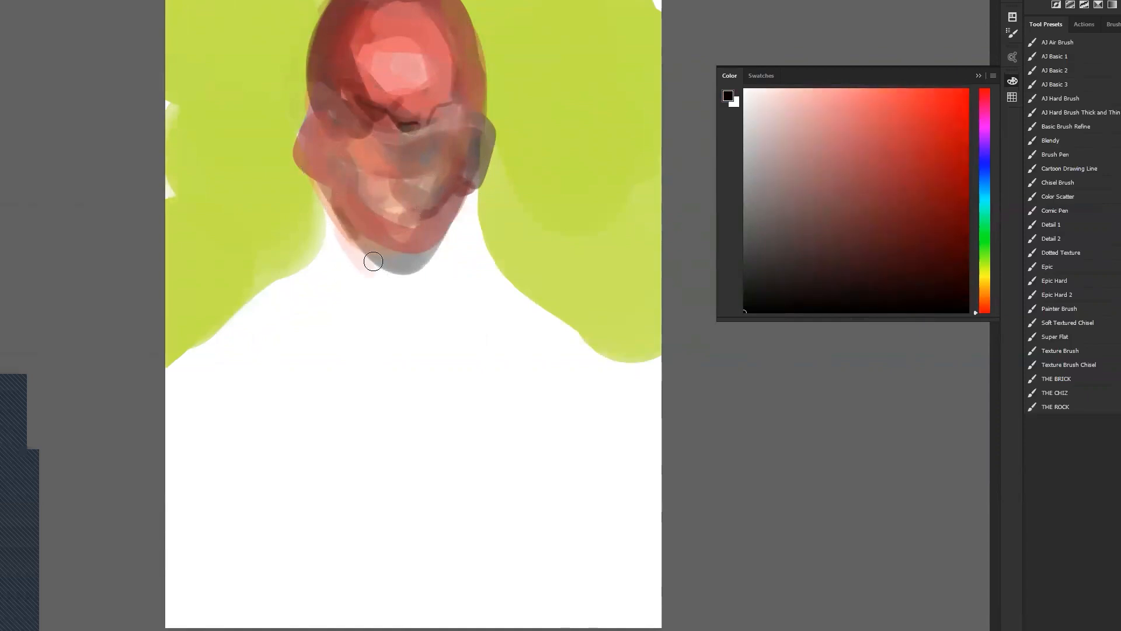
mouse_move(365, 246)
mouse_down()
mouse_move(384, 259)
mouse_move(359, 234)
mouse_move(413, 259)
mouse_move(447, 244)
mouse_move(468, 192)
mouse_move(449, 267)
mouse_move(364, 262)
mouse_move(357, 238)
mouse_move(413, 317)
mouse_move(425, 266)
mouse_move(448, 255)
mouse_up()
alt+click(385, 280)
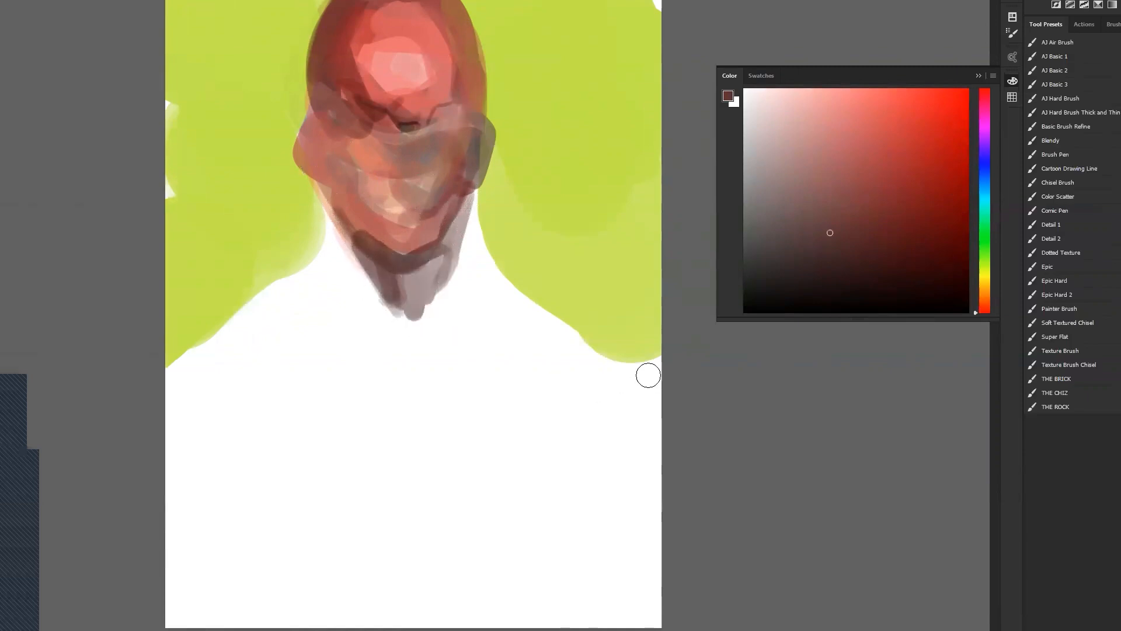
click(604, 325)
mouse_move(604, 329)
mouse_down()
mouse_move(643, 374)
mouse_move(676, 456)
mouse_up()
key(ctrl+z)
Extend the sampled yellow-green background down along the outer edge of the right shoulder.
alt+click(628, 324)
mouse_move(608, 328)
mouse_down()
mouse_move(646, 362)
mouse_move(656, 403)
mouse_up()
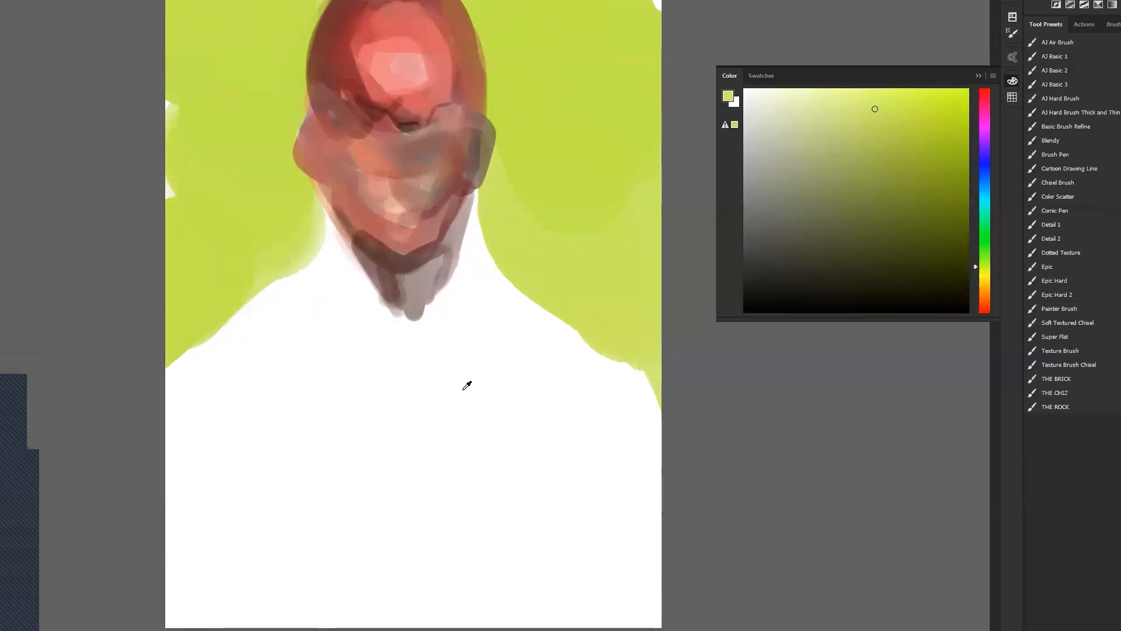
Brush the chest with a sampled light tone and select the white torso area with the Magic Wand.
alt+click(526, 388)
mouse_move(426, 348)
mouse_down()
mouse_move(435, 481)
mouse_move(397, 415)
mouse_up()
key(bracketright)
key(bracketright)
key(bracketright)
key(bracketright)
key(w)
click(314, 408)
Paint broad light-grey strokes over the neck, shoulder and chest inside the selection with an enlarged brush.
key(b)
drag(267, 306, 431, 475)
key(bracketright)
key(bracketright)
key(bracketright)
key(bracketright)
key(bracketright)
mouse_move(331, 305)
mouse_down()
mouse_move(405, 438)
mouse_move(301, 507)
mouse_move(312, 532)
mouse_up()
alt+click(425, 463)
mouse_move(443, 498)
mouse_down()
mouse_move(429, 558)
mouse_move(297, 506)
mouse_up()
Fill out the rest of the torso and arms with overlapping light greys sampled from the chest.
alt+click(237, 414)
mouse_move(304, 403)
mouse_down()
mouse_move(357, 397)
mouse_move(399, 494)
mouse_up()
alt+click(462, 465)
drag(460, 409, 318, 435)
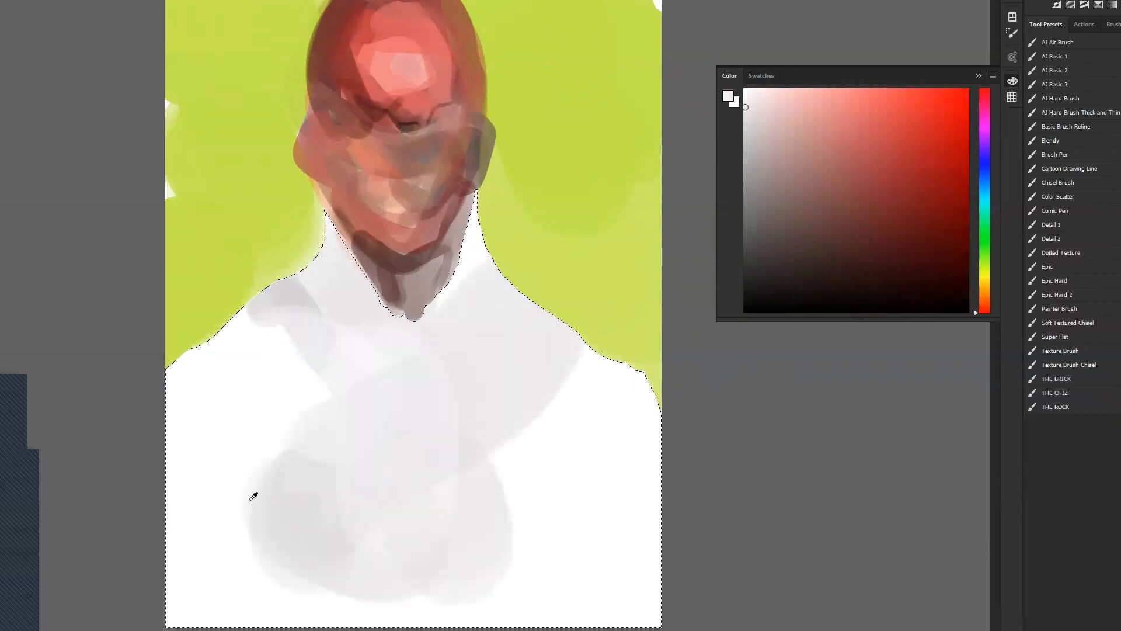
alt+click(250, 500)
drag(280, 351, 211, 415)
alt+click(314, 471)
mouse_move(279, 398)
mouse_down()
mouse_move(137, 444)
mouse_move(233, 439)
mouse_move(205, 549)
mouse_move(292, 550)
mouse_move(487, 587)
mouse_move(618, 353)
mouse_move(497, 587)
mouse_move(631, 422)
mouse_move(614, 486)
mouse_up()
Hide the selection outline, shade the left shoulder with sampled grey and reduce the brush size.
key(ctrl+h)
alt+click(273, 299)
alt+click(283, 292)
drag(281, 307, 261, 382)
key(bracketleft)
key(bracketleft)
key(bracketleft)
key(bracketleft)
key(bracketleft)
key(bracketleft)
key(bracketleft)
key(bracketleft)
key(bracketleft)
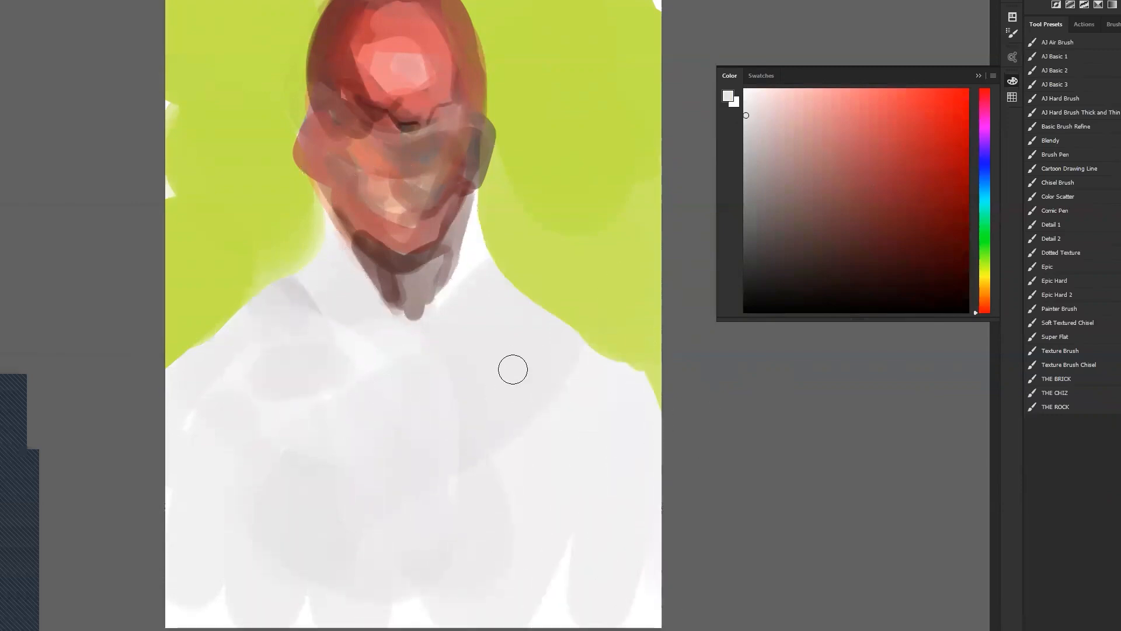
Shade the chin and jaw with a dark olive picked from the background hue, blending it with sampled browns.
alt+click(302, 246)
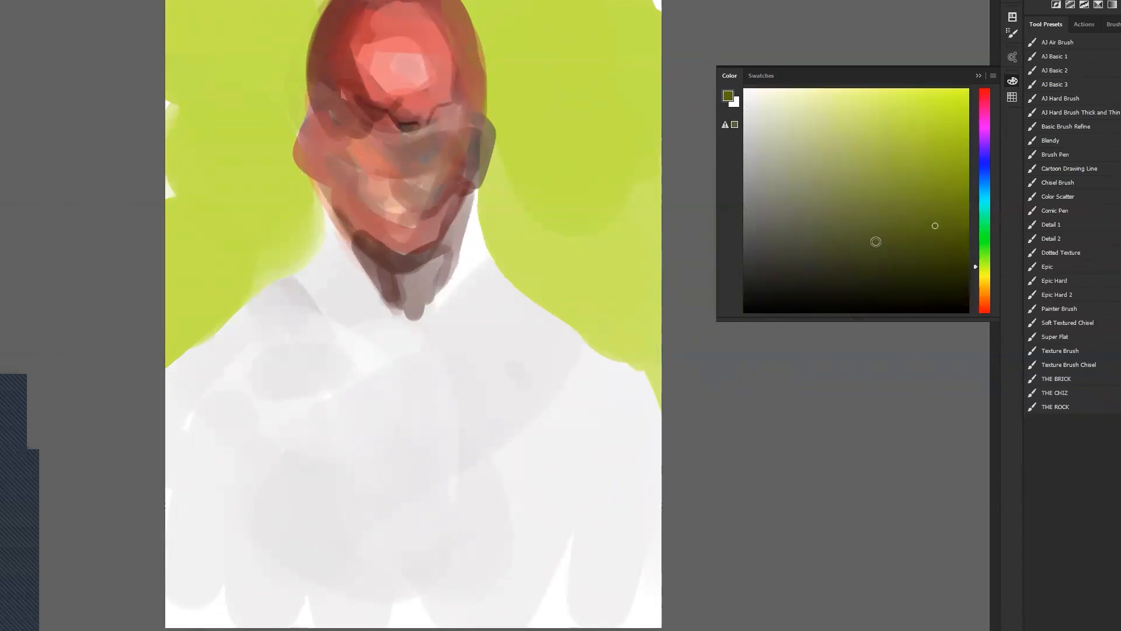
mouse_move(170, 363)
mouse_down()
mouse_move(231, 299)
mouse_move(164, 360)
mouse_move(290, 255)
mouse_up()
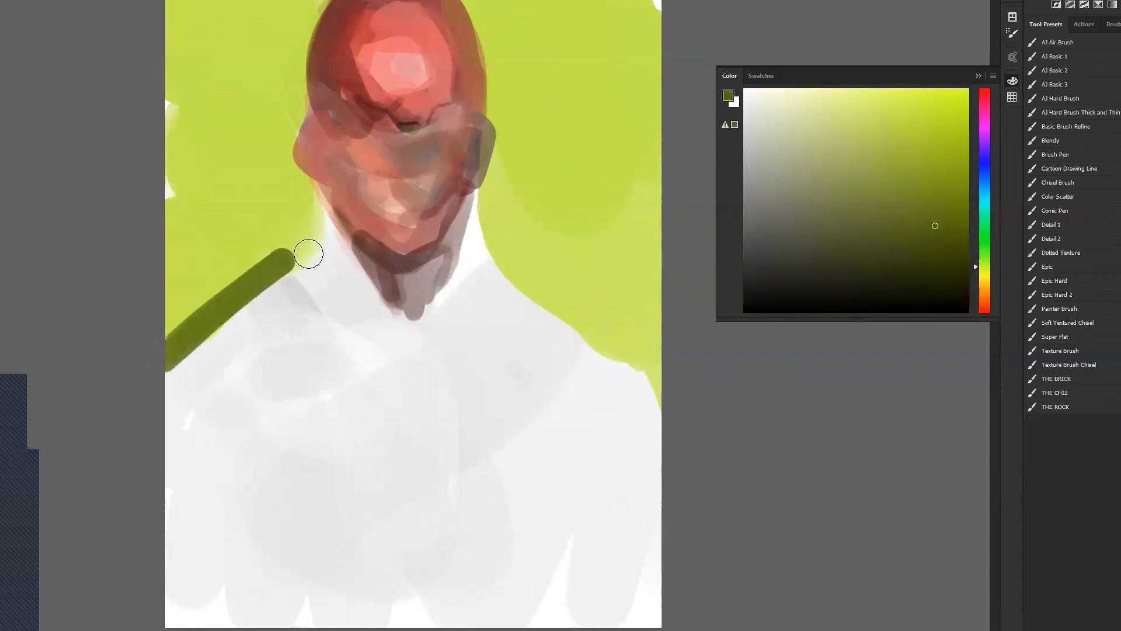
key(ctrl+z)
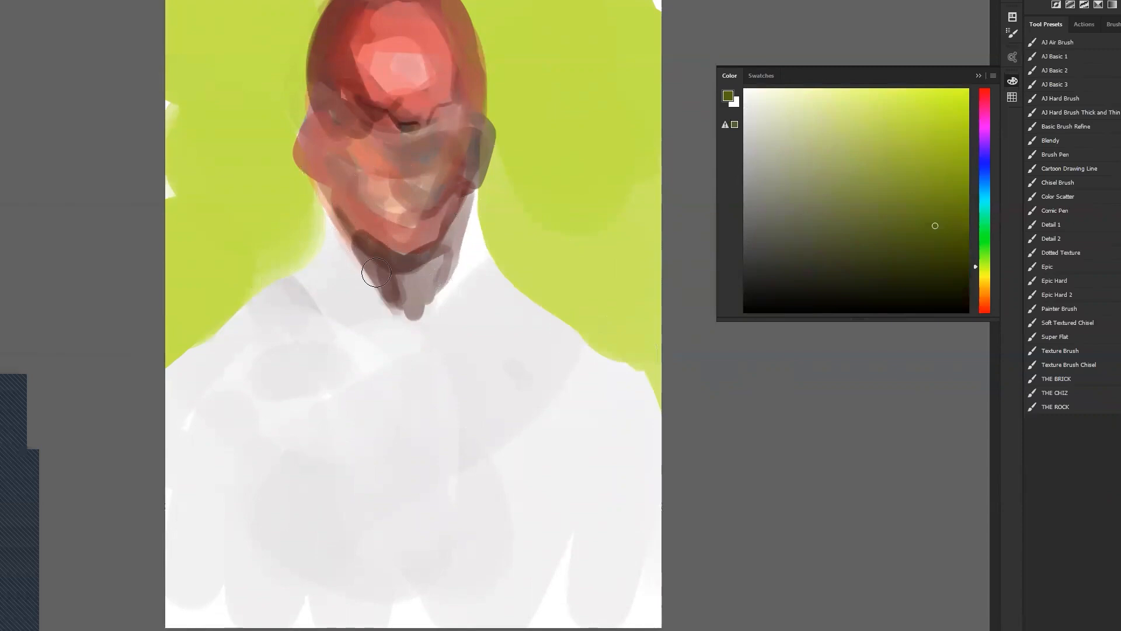
key(bracketright)
key(bracketright)
key(bracketright)
key(bracketright)
mouse_move(374, 252)
mouse_down()
mouse_move(360, 221)
mouse_move(420, 250)
mouse_move(418, 237)
mouse_move(401, 240)
mouse_move(436, 210)
mouse_move(404, 250)
mouse_move(417, 257)
mouse_move(369, 240)
mouse_move(418, 265)
mouse_move(439, 235)
mouse_move(388, 251)
mouse_move(402, 260)
mouse_move(330, 204)
mouse_move(421, 250)
mouse_move(392, 241)
mouse_move(452, 206)
mouse_up()
key(d)
alt+click(399, 238)
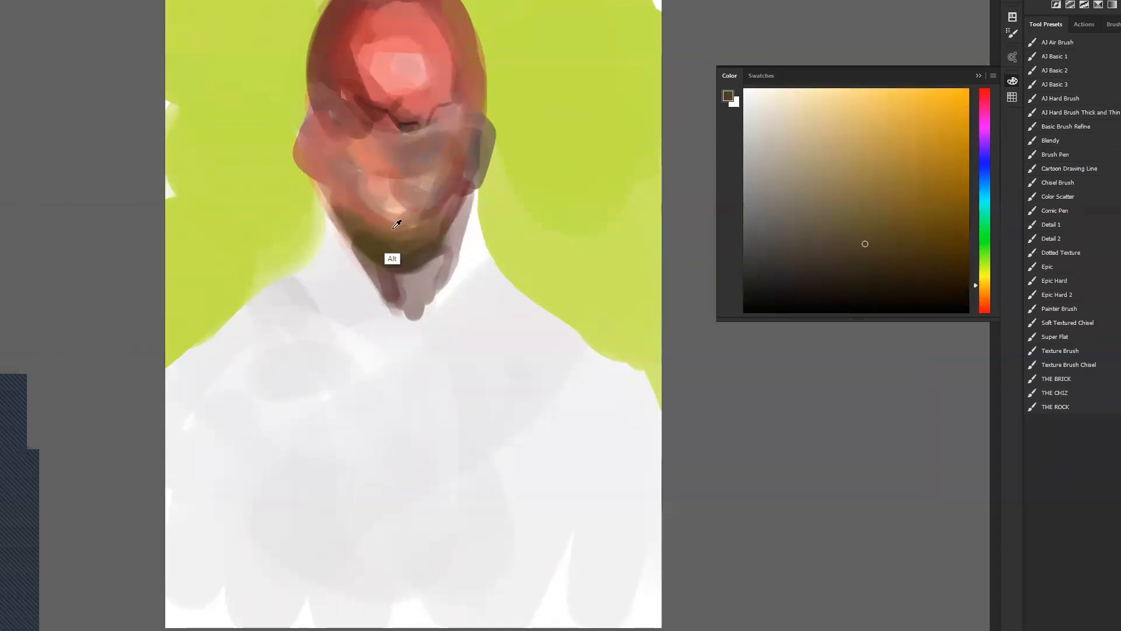
alt+click(392, 256)
mouse_move(410, 244)
mouse_down()
mouse_move(440, 219)
mouse_move(376, 229)
mouse_move(426, 208)
mouse_move(352, 181)
mouse_move(434, 215)
mouse_move(457, 185)
mouse_up()
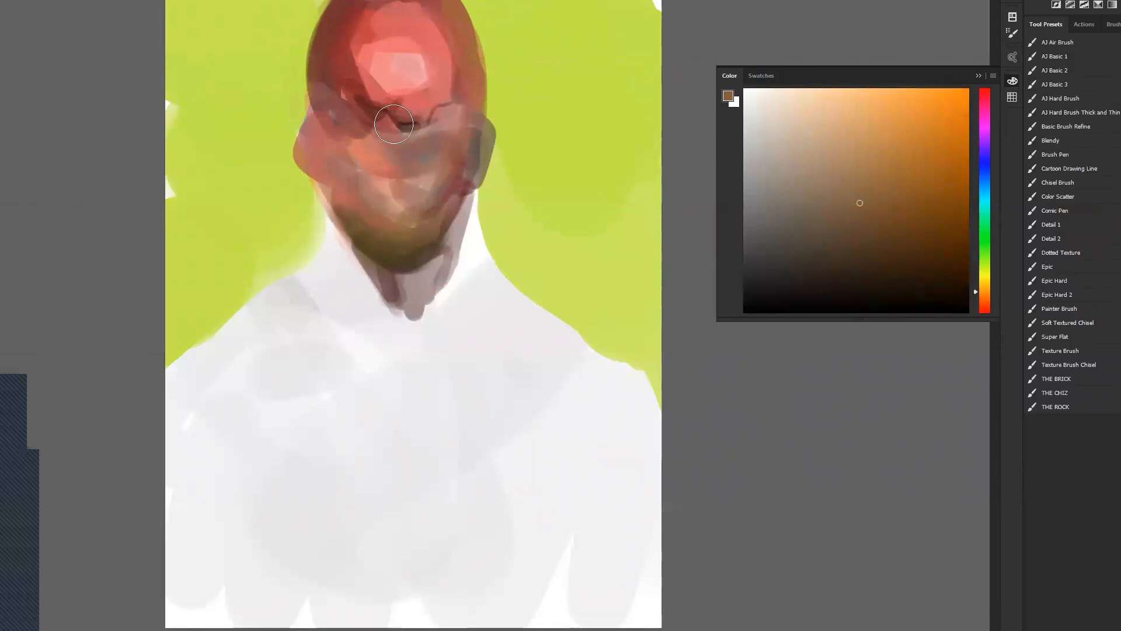
Deepen the shadow beneath the brow and beside the nose with a darker version of the sampled red.
alt+click(362, 81)
click(910, 251)
drag(349, 92, 406, 121)
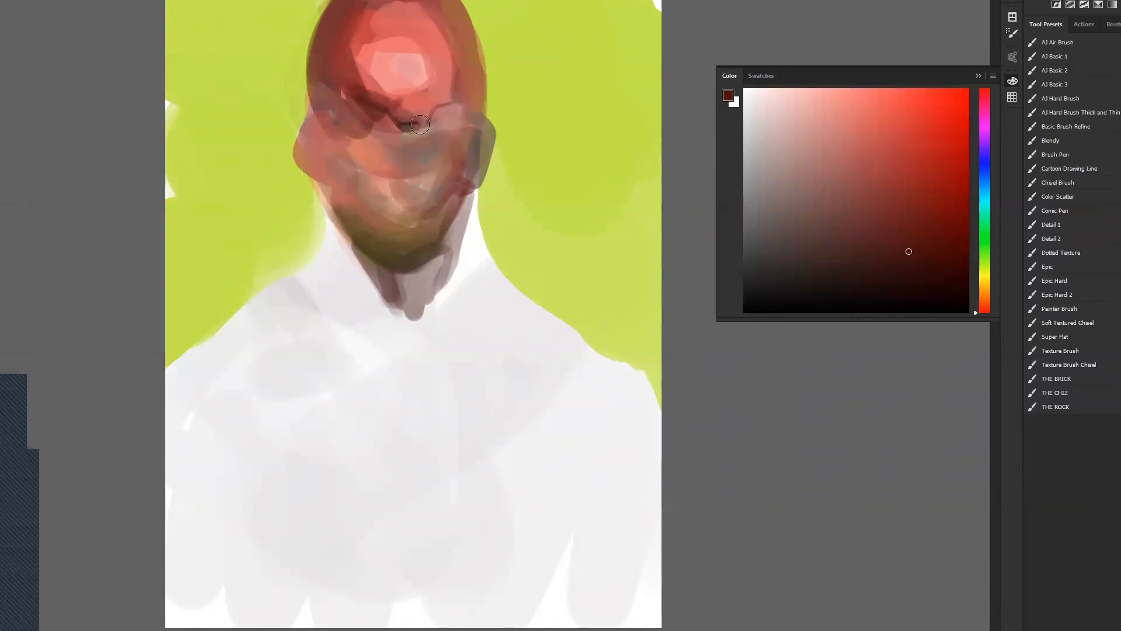
Soften the forehead, side of the head and mouth area with sampled red using a larger brush.
key(bracketright)
key(bracketright)
key(bracketright)
alt+click(407, 133)
mouse_move(393, 91)
mouse_down()
mouse_move(358, 82)
mouse_move(392, 102)
mouse_move(367, 88)
mouse_move(396, 12)
mouse_move(350, 52)
mouse_up()
drag(451, 79, 461, 82)
mouse_move(389, 200)
mouse_down()
mouse_move(360, 175)
mouse_move(385, 193)
mouse_up()
Paint a small black nostril shadow and blend the surrounding nose with reds sampled from the face.
key(bracketleft)
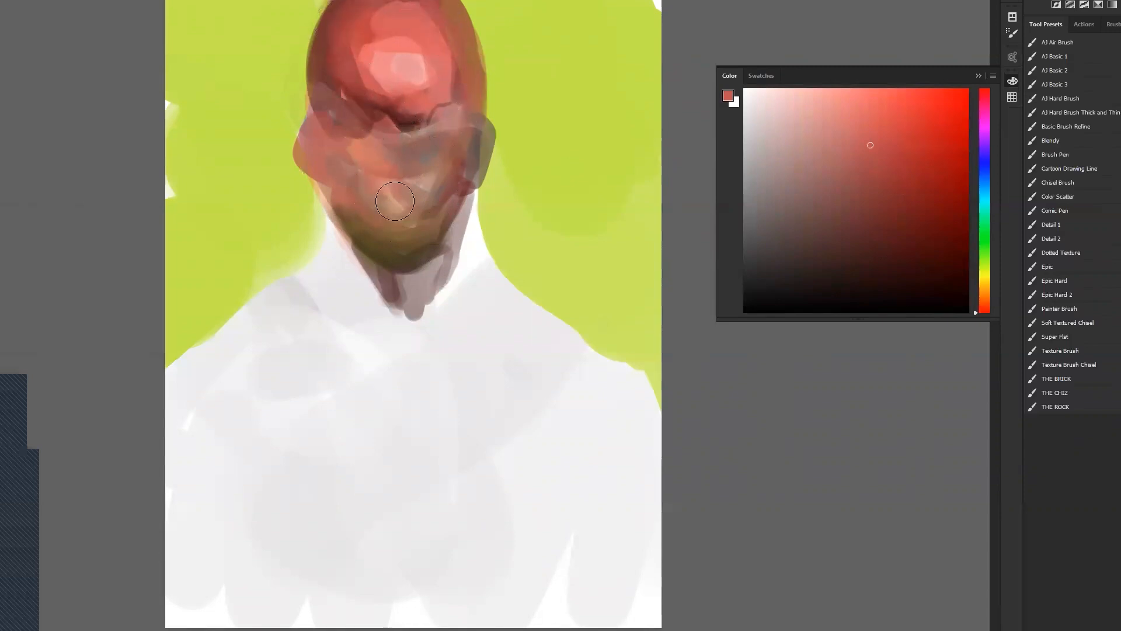
alt+click(390, 187)
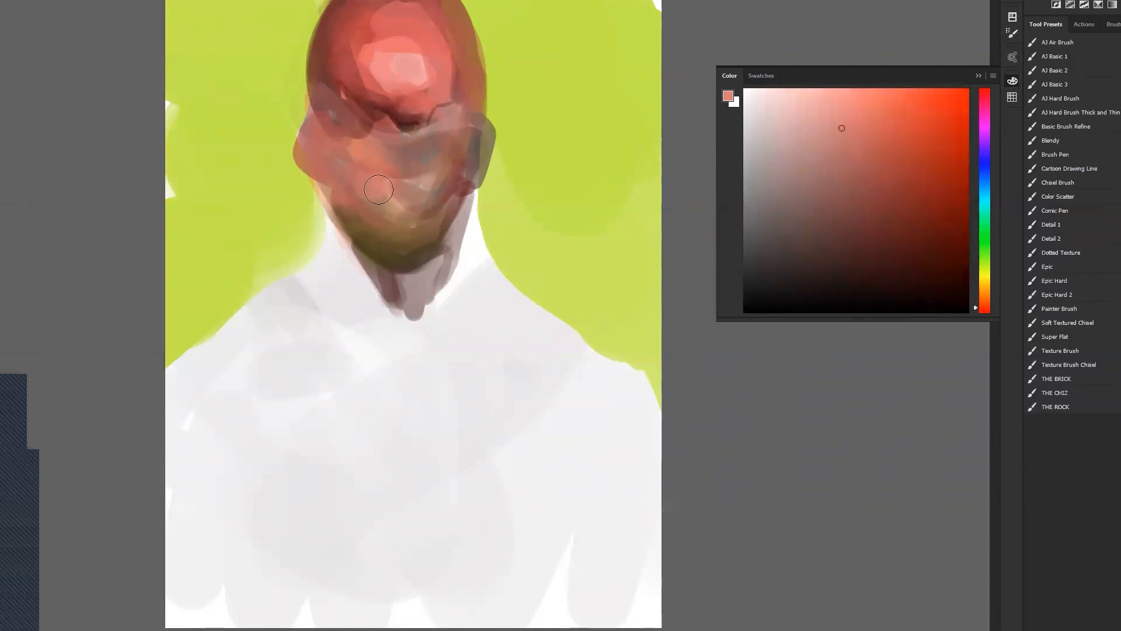
key(d)
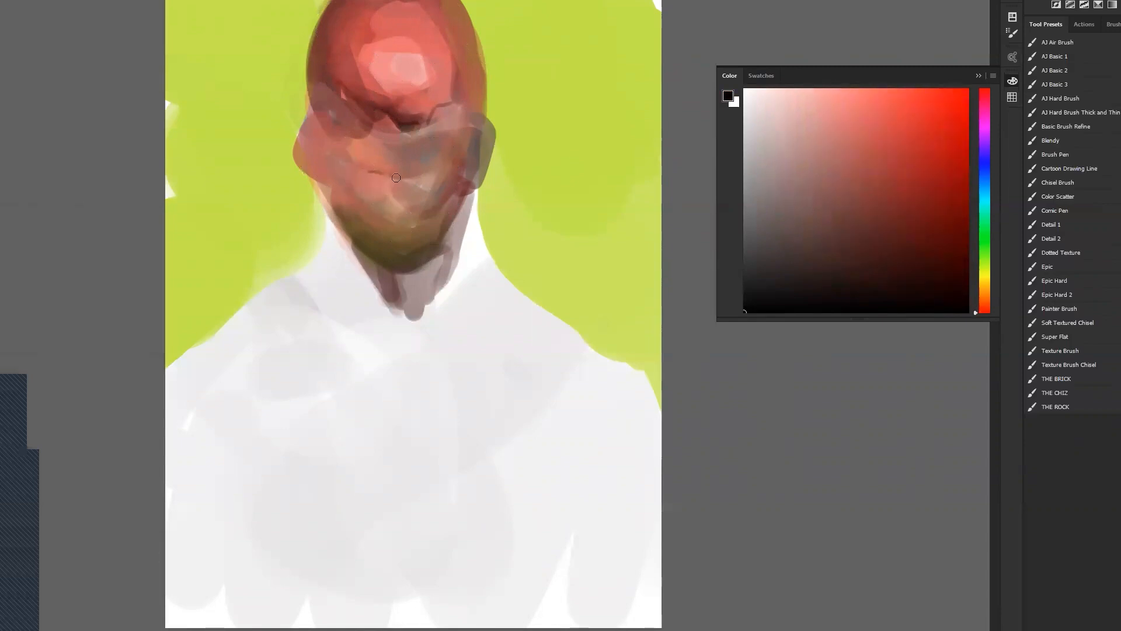
drag(383, 170, 372, 169)
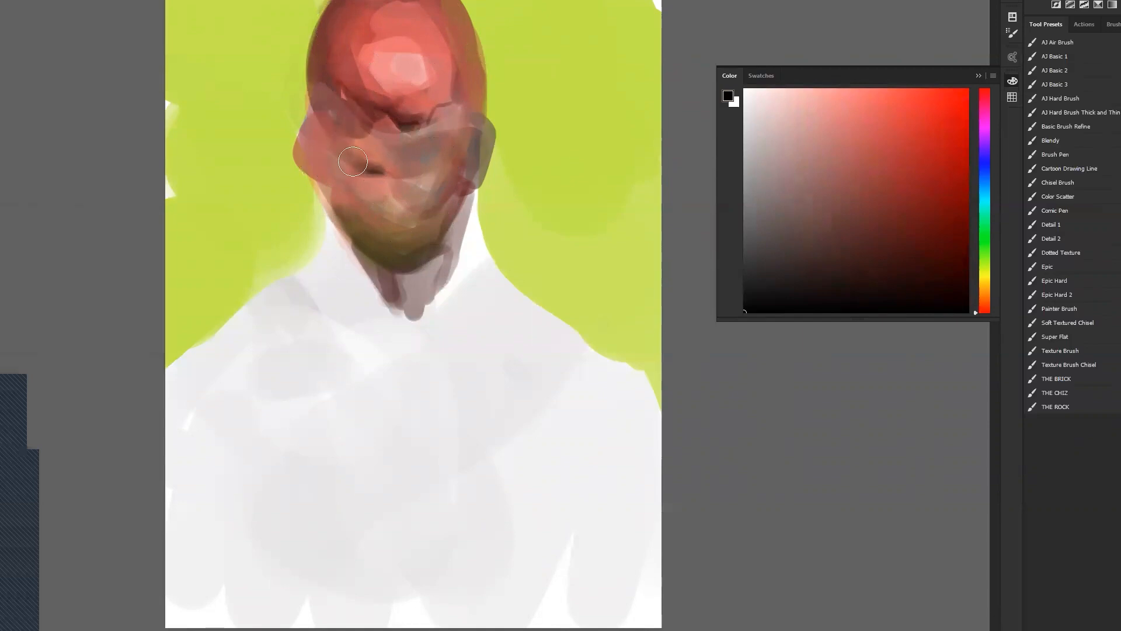
alt+click(365, 172)
drag(382, 155, 362, 142)
Sharpen the nostril with fine black strokes using a smaller brush.
key(bracketleft)
key(bracketleft)
key(bracketleft)
key(bracketleft)
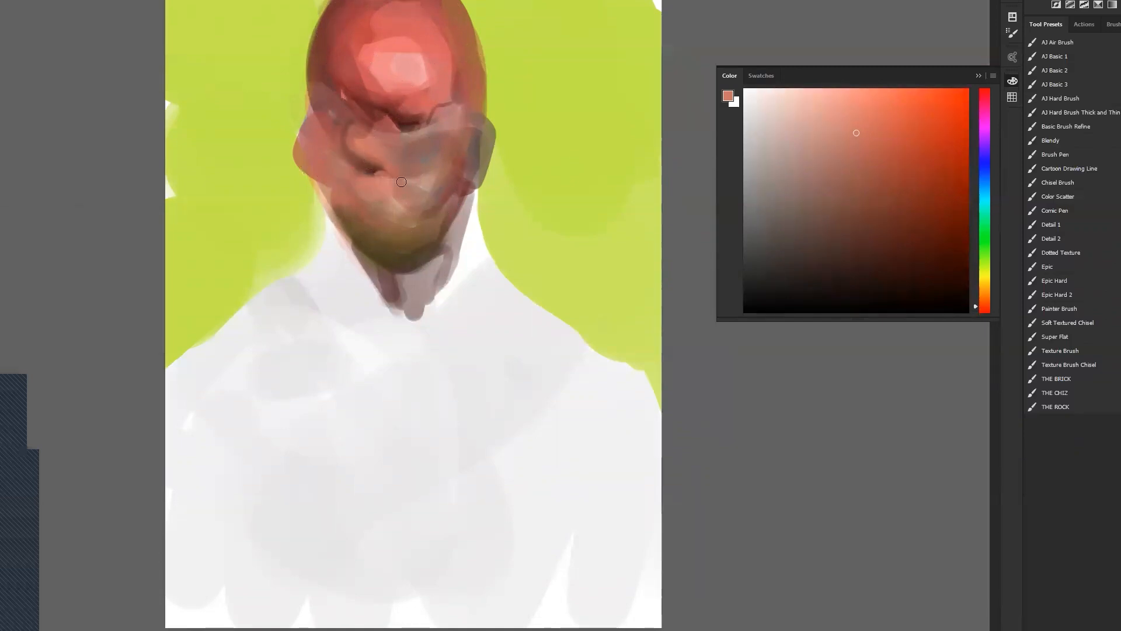
key(d)
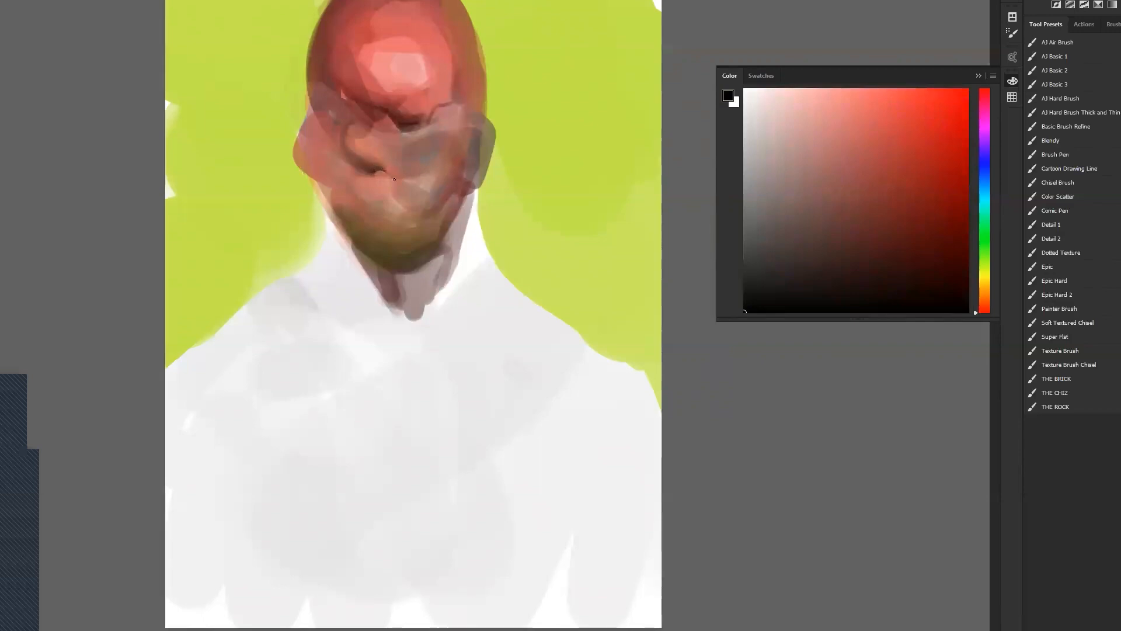
Flip the canvas horizontally and sample a muted orange from the side of the head with an enlarged brush.
key(bracketright)
key(bracketright)
key(bracketright)
key(ctrl+shift+h)
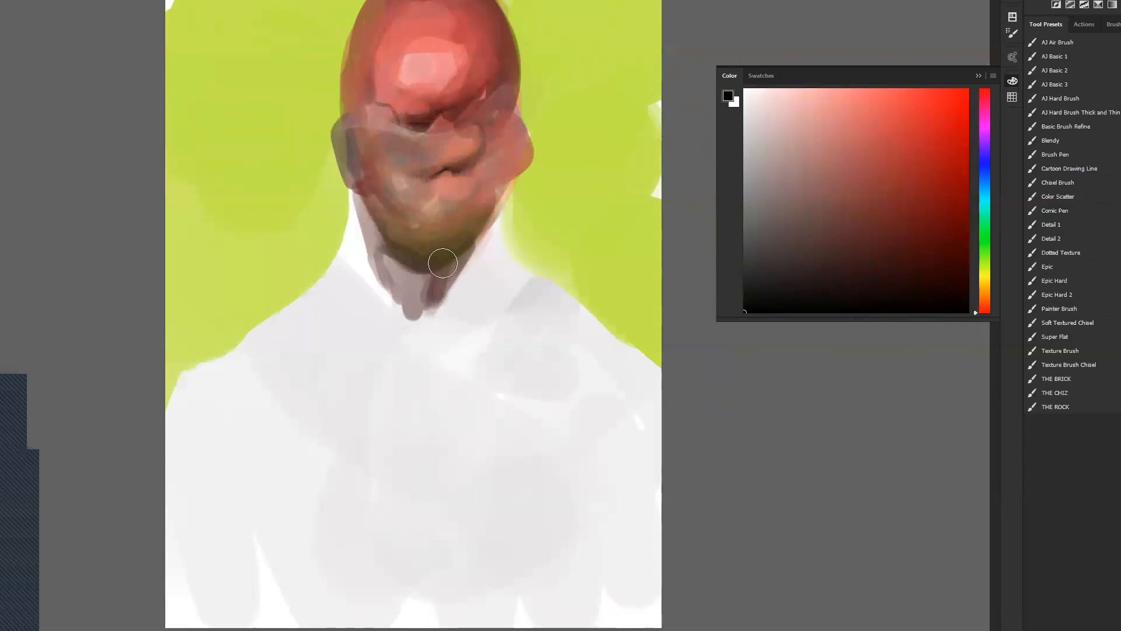
key(alt)
alt+click(360, 88)
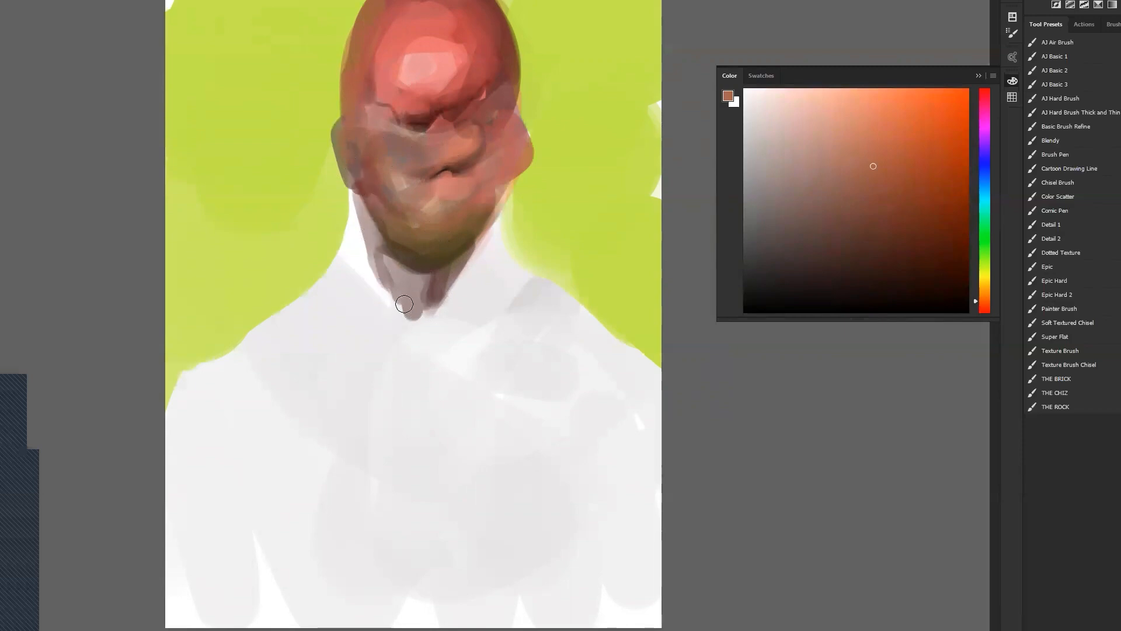
Switch to the web browser and examine the Alberto Mielgo and Geddes image results for painting references.
key(alt+Tab)
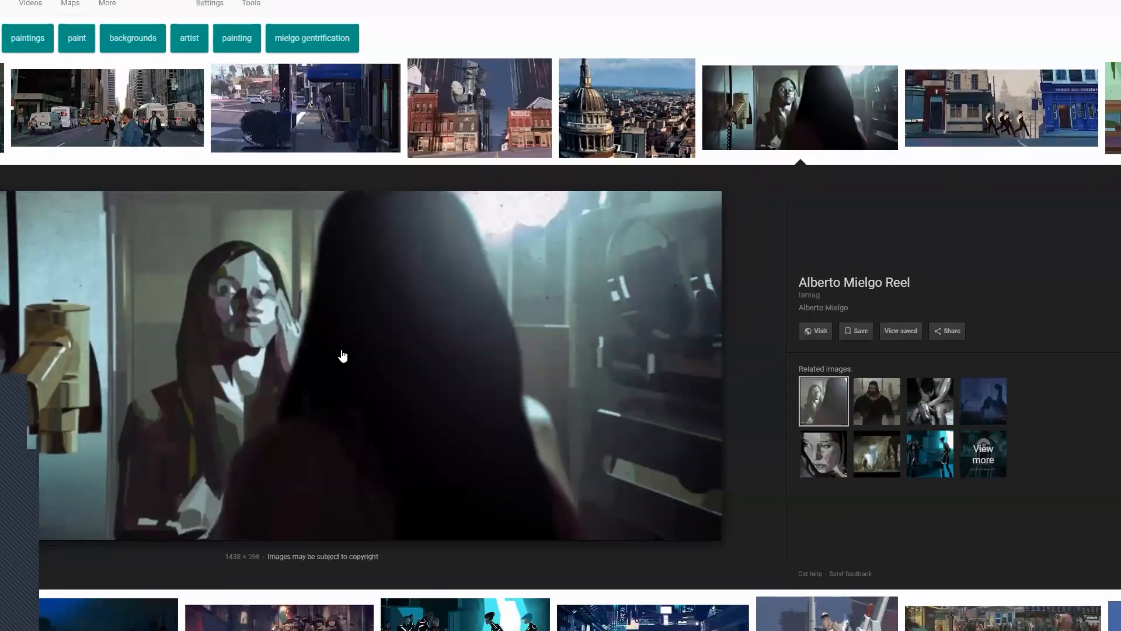
scroll(343, 356, down, 5)
scroll(343, 356, down, 4)
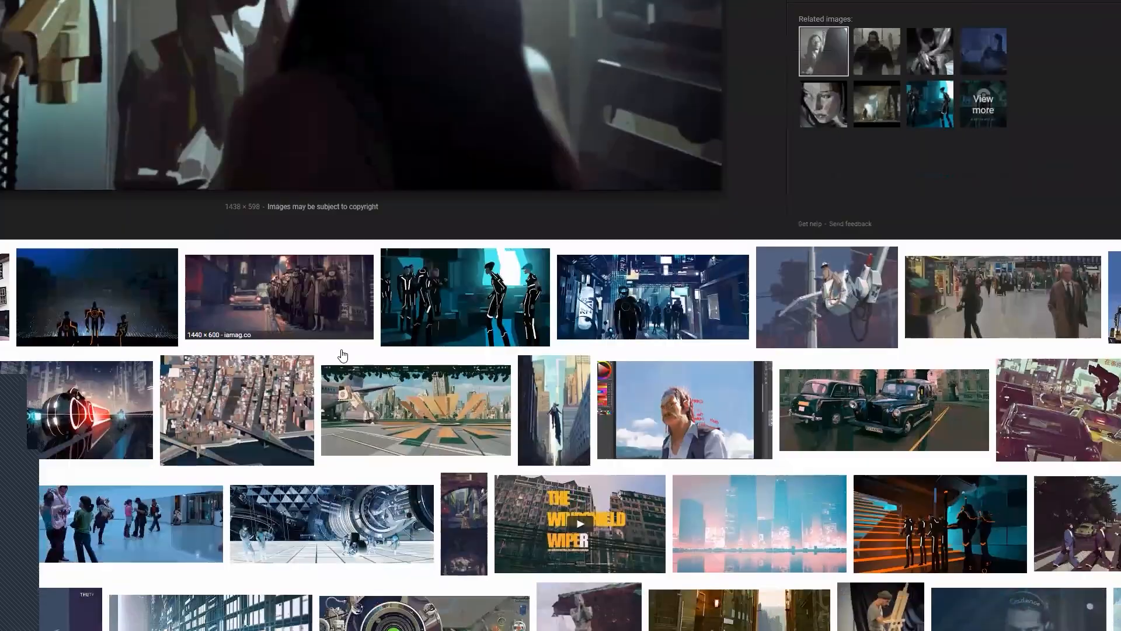
scroll(225, 332, up, 2)
scroll(225, 332, down, 1)
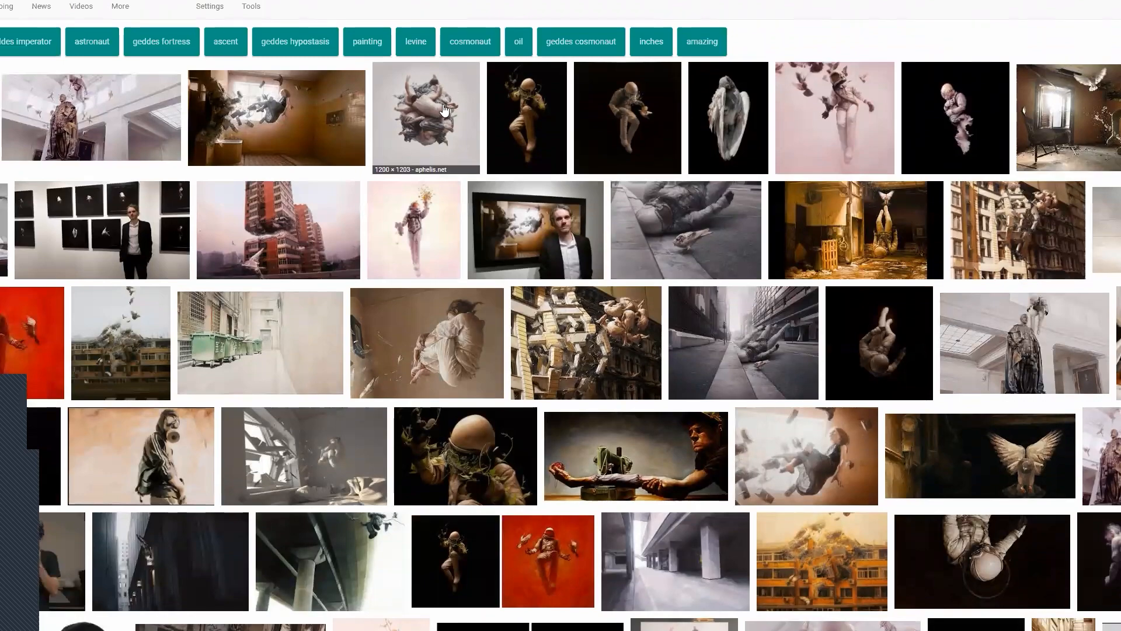
scroll(442, 112, down, 2)
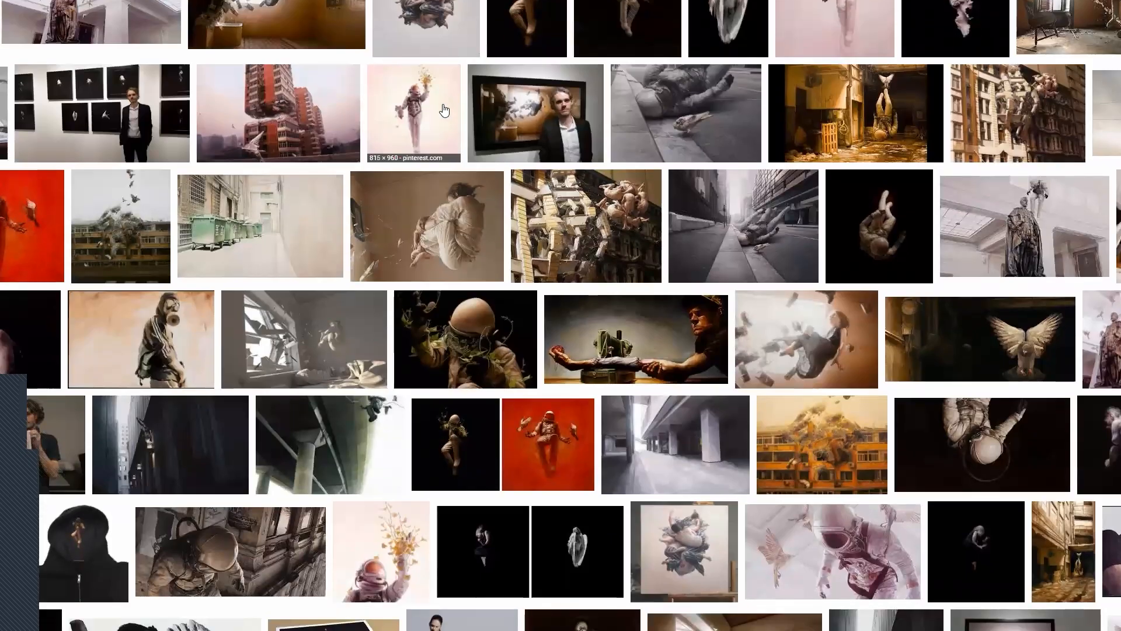
scroll(444, 110, down, 2)
click(932, 262)
key(alt+Tab)
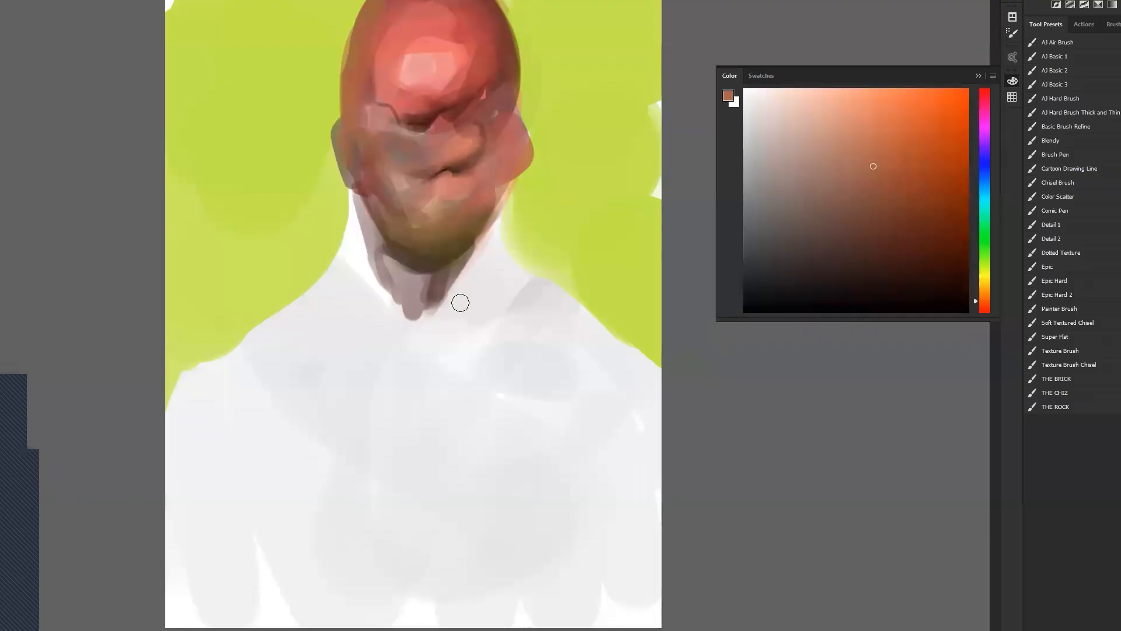
Paint a small red head shape on the upper chest using red sampled from the large head.
ctrl+click(478, 308)
drag(480, 383, 490, 140)
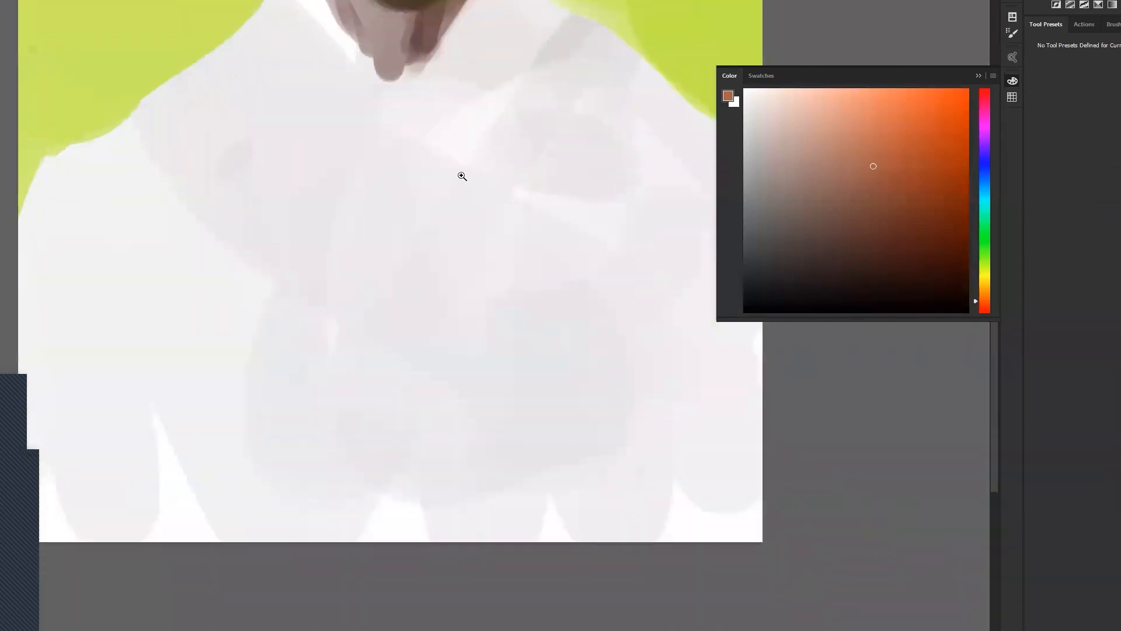
key(d)
key([)
key([)
key([)
key([)
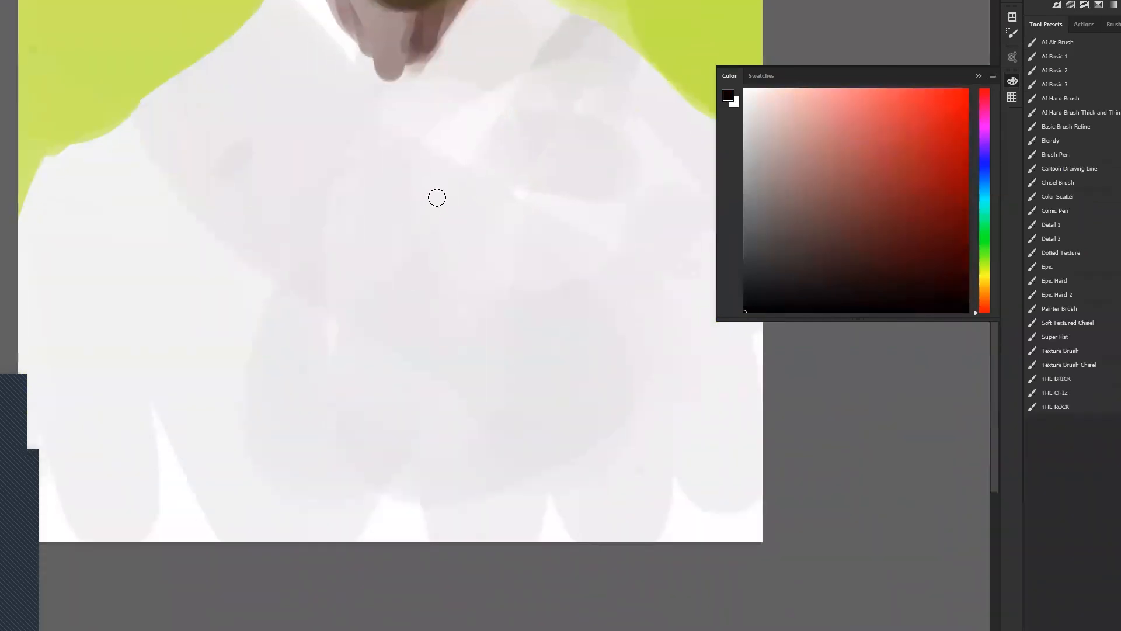
alt+click(444, 254)
alt+click(478, 56)
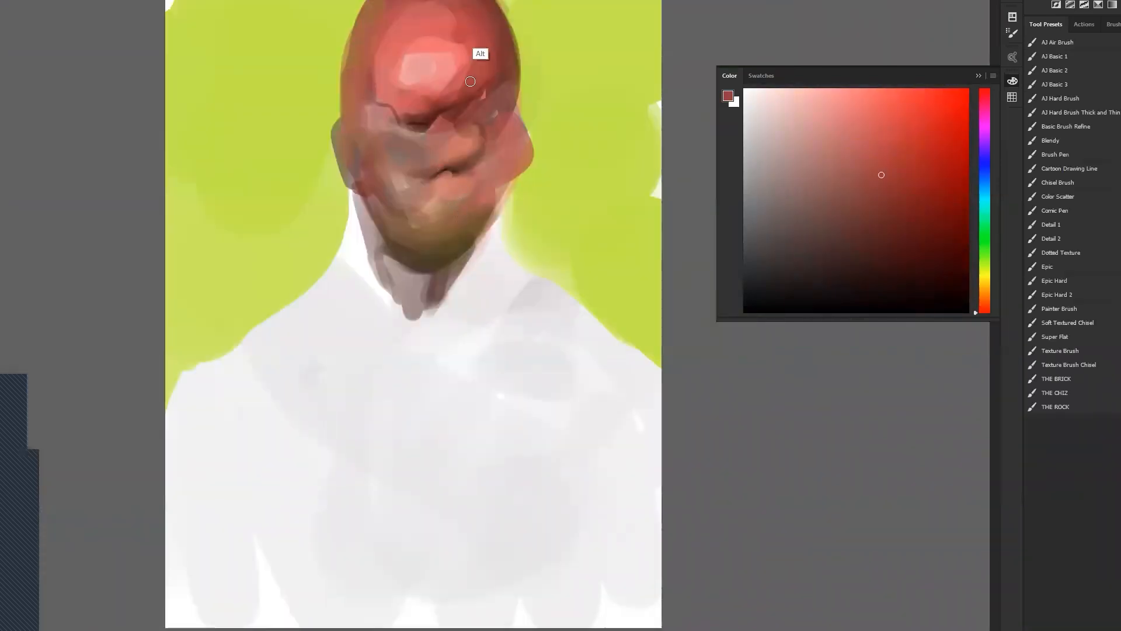
key(])
key(])
mouse_move(454, 369)
mouse_down()
mouse_move(433, 390)
mouse_move(465, 363)
mouse_move(445, 375)
mouse_move(451, 393)
mouse_move(467, 366)
mouse_move(462, 393)
mouse_up()
key(ctrl+z)
Paint a white torso and bent black legs below the small red head.
key(d)
key(x)
mouse_move(454, 401)
mouse_down()
mouse_move(483, 424)
mouse_move(465, 404)
mouse_move(467, 420)
mouse_move(444, 430)
mouse_move(462, 405)
mouse_move(443, 430)
mouse_move(471, 430)
mouse_move(434, 448)
mouse_move(444, 425)
mouse_move(435, 464)
mouse_move(459, 432)
mouse_move(435, 461)
mouse_move(453, 448)
mouse_move(437, 479)
mouse_move(443, 469)
mouse_move(430, 466)
mouse_move(424, 481)
mouse_move(433, 496)
mouse_move(413, 497)
mouse_move(432, 478)
mouse_move(364, 523)
mouse_up()
key(x)
mouse_move(426, 483)
mouse_down()
mouse_move(363, 520)
mouse_move(423, 486)
mouse_move(369, 529)
mouse_move(388, 548)
mouse_move(399, 517)
mouse_move(408, 576)
mouse_up()
Add thin white arms to the small figure on the chest.
key(x)
mouse_move(474, 429)
mouse_down()
mouse_move(480, 468)
mouse_move(463, 527)
mouse_up()
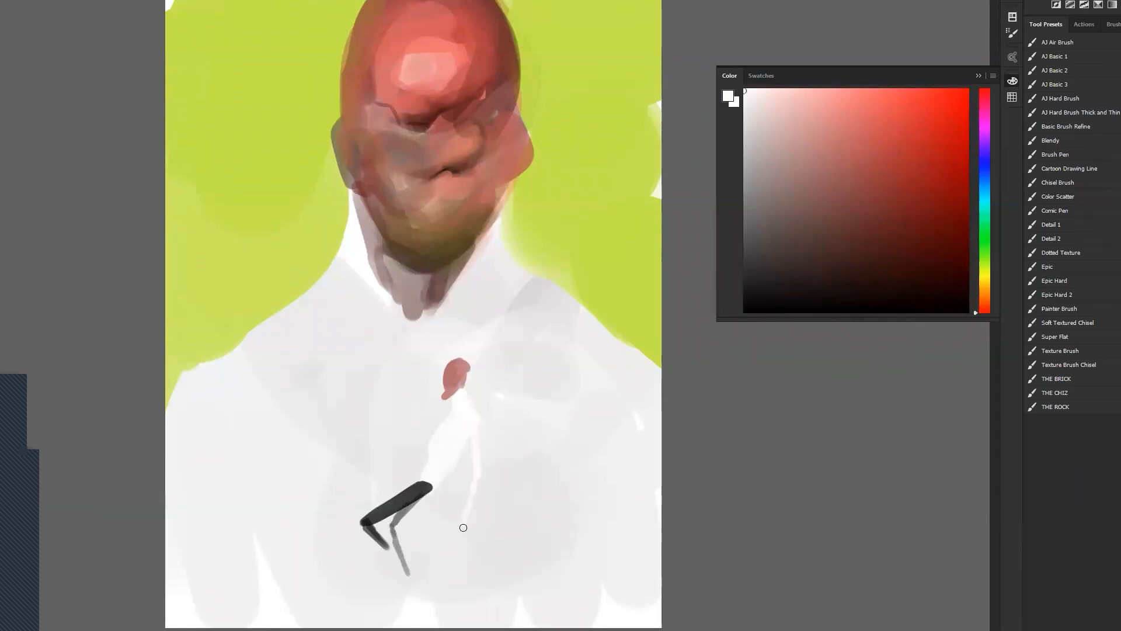
drag(432, 450, 373, 507)
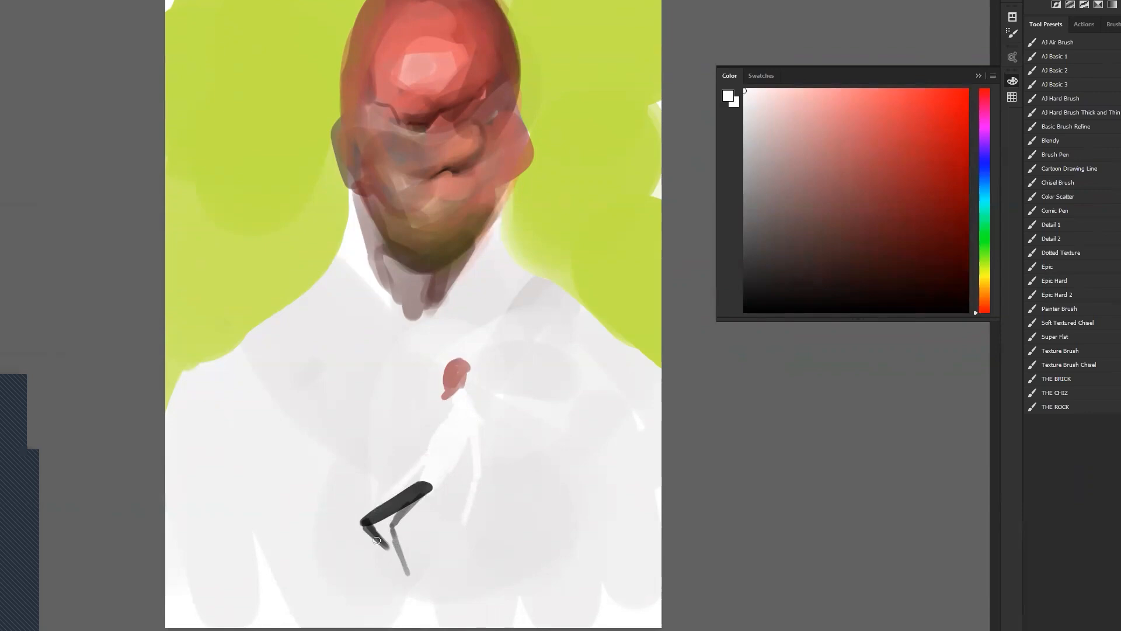
Flip the canvas horizontally and try thin black arm lines on the small figure.
key(ctrl+f)
key(d)
drag(353, 420, 363, 521)
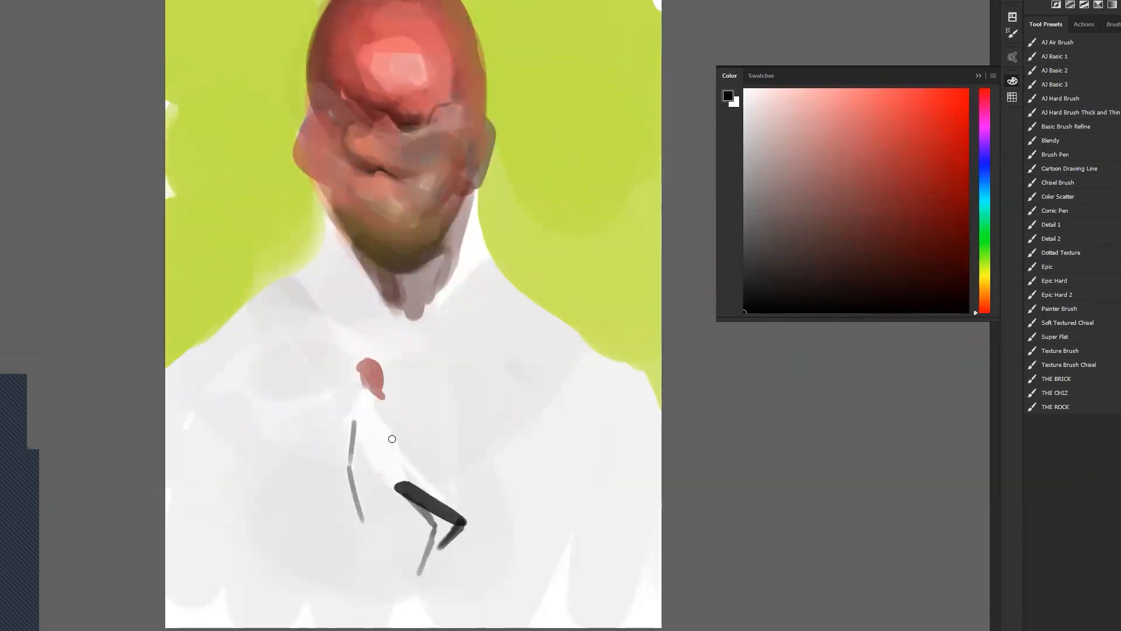
drag(394, 448, 454, 505)
Undo the black arm lines and the canvas flip.
key(ctrl+alt+z)
key(ctrl+alt+z)
key(ctrl+alt+z)
key(ctrl+alt+z)
key(ctrl+alt+z)
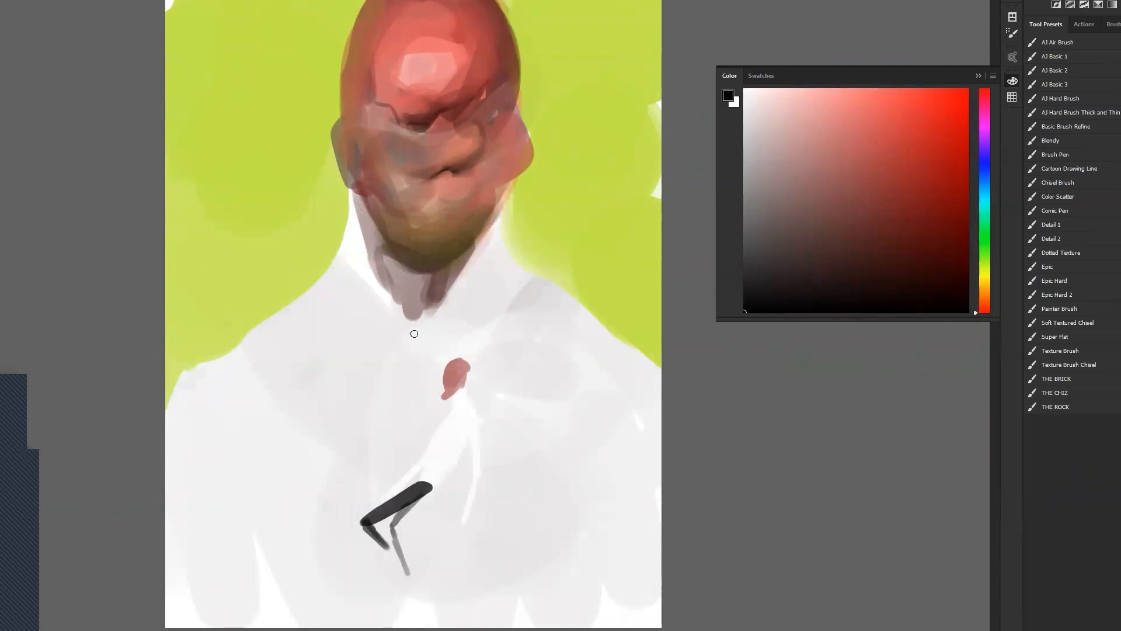
Draw a large black stick figure on the green background beside the head, with a smaller one below it.
scroll(238, 82, up, 1)
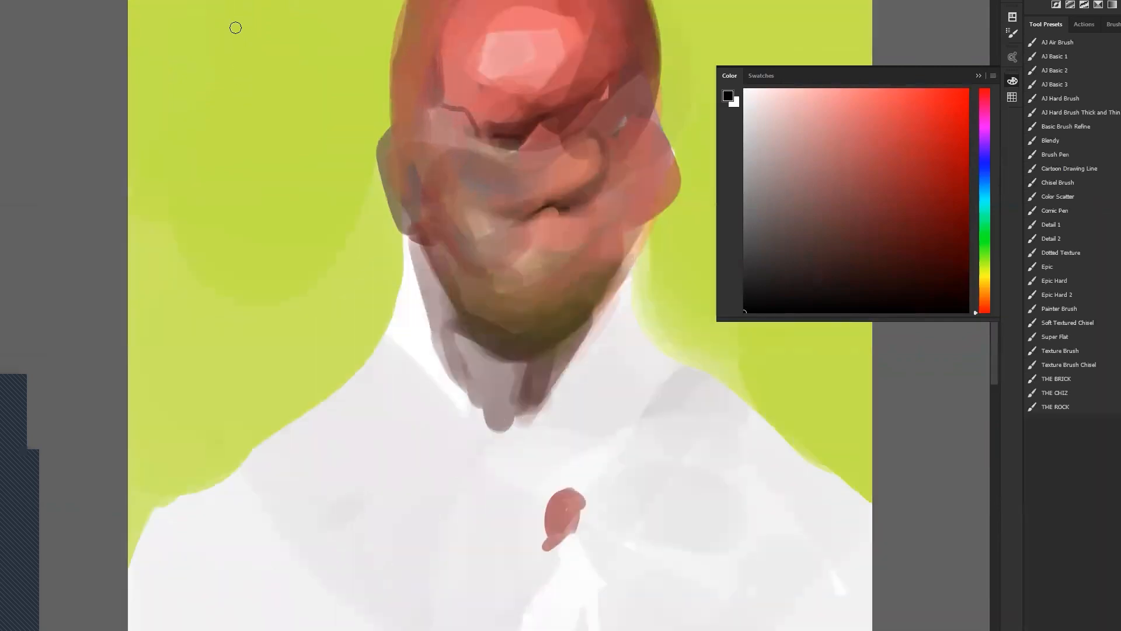
mouse_move(248, 15)
mouse_down()
mouse_move(243, 44)
mouse_move(230, 24)
mouse_move(241, 11)
mouse_move(263, 154)
mouse_up()
key(ctrl+z)
key(ctrl+z)
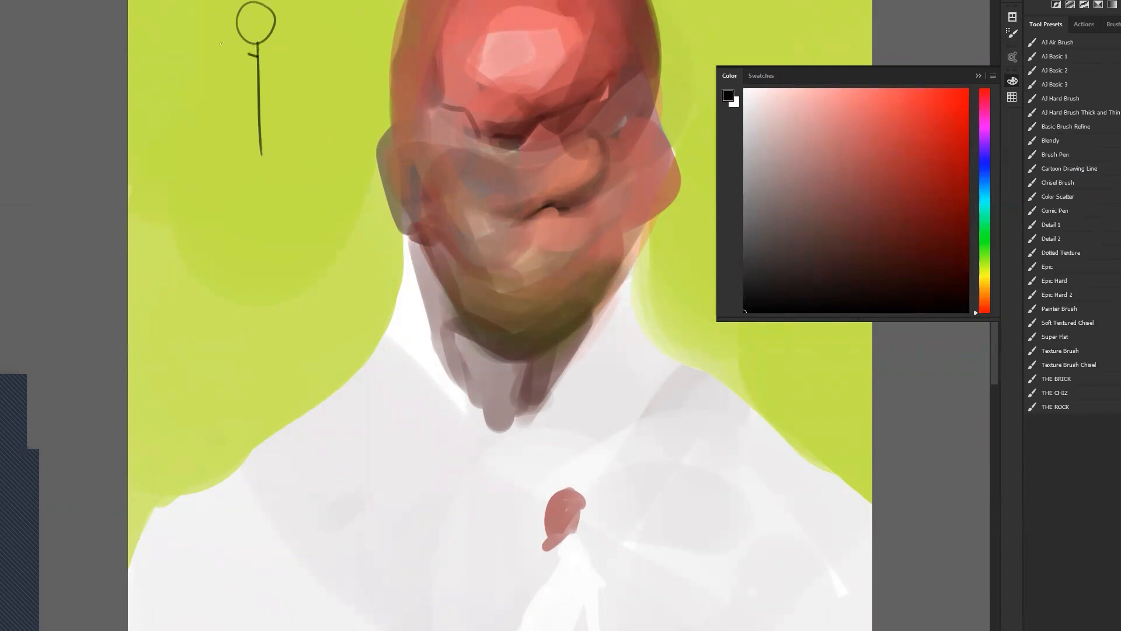
drag(260, 155, 296, 194)
drag(199, 215, 204, 304)
mouse_move(185, 260)
mouse_down()
mouse_move(194, 253)
mouse_move(218, 273)
mouse_up()
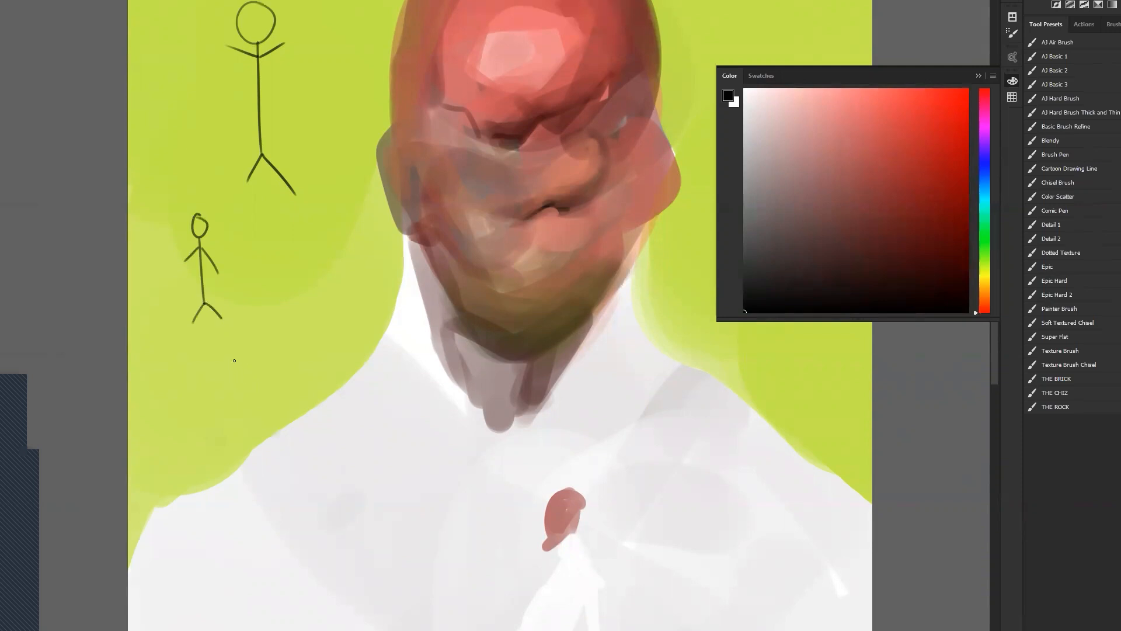
Erase the larger stick figure and move the smaller one higher on the green background.
key(e)
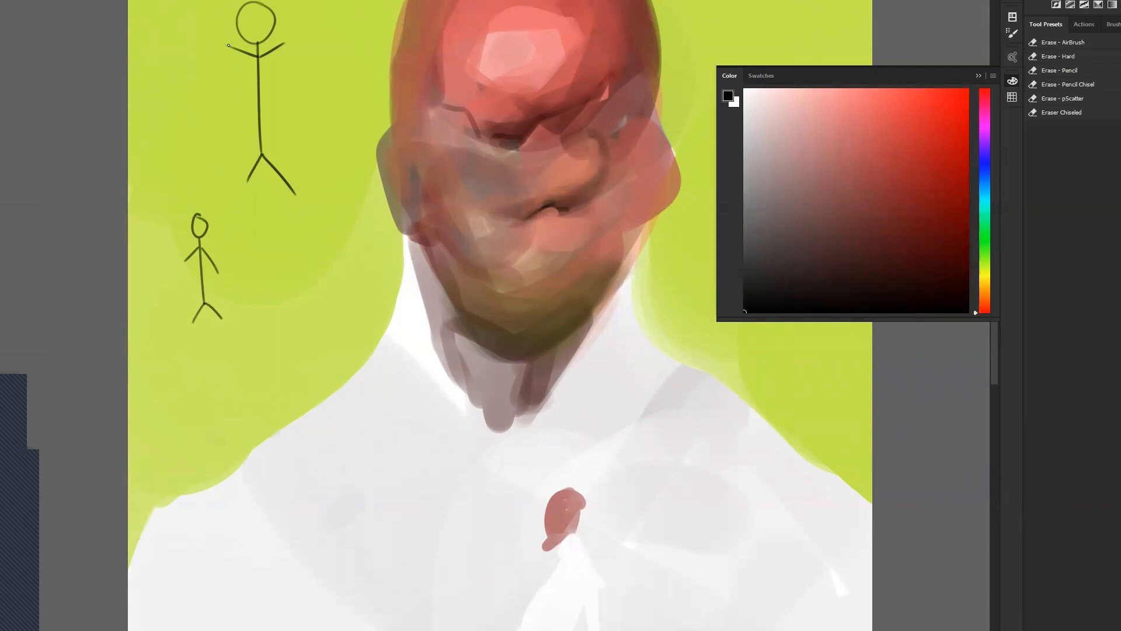
mouse_move(246, 38)
mouse_down()
mouse_move(277, 45)
mouse_move(291, 173)
mouse_up()
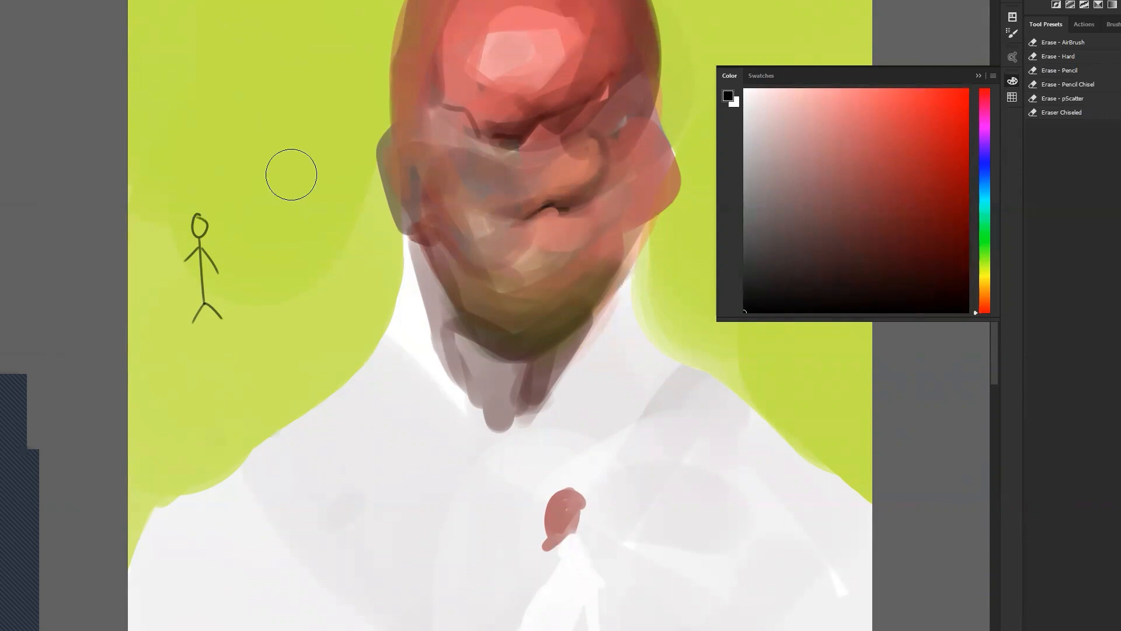
key(v)
mouse_move(253, 309)
mouse_down()
mouse_move(225, 150)
mouse_move(214, 178)
mouse_up()
Draw an oval head, an oval ribcage and a tapered pelvis block to the right of the stick figure.
scroll(225, 150, up, 1)
key(b)
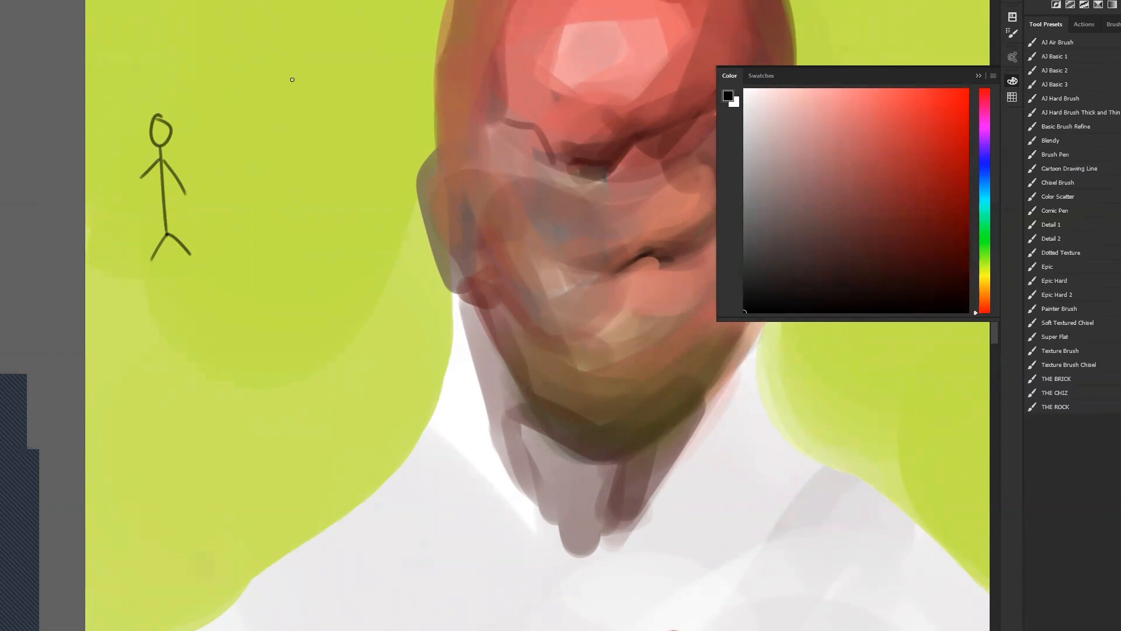
mouse_move(300, 100)
mouse_down()
mouse_move(299, 127)
mouse_move(291, 120)
mouse_up()
mouse_move(284, 186)
mouse_down()
mouse_move(307, 194)
mouse_move(300, 152)
mouse_up()
mouse_move(286, 220)
mouse_down()
mouse_move(314, 218)
mouse_move(283, 222)
mouse_move(296, 238)
mouse_up()
drag(316, 218, 306, 232)
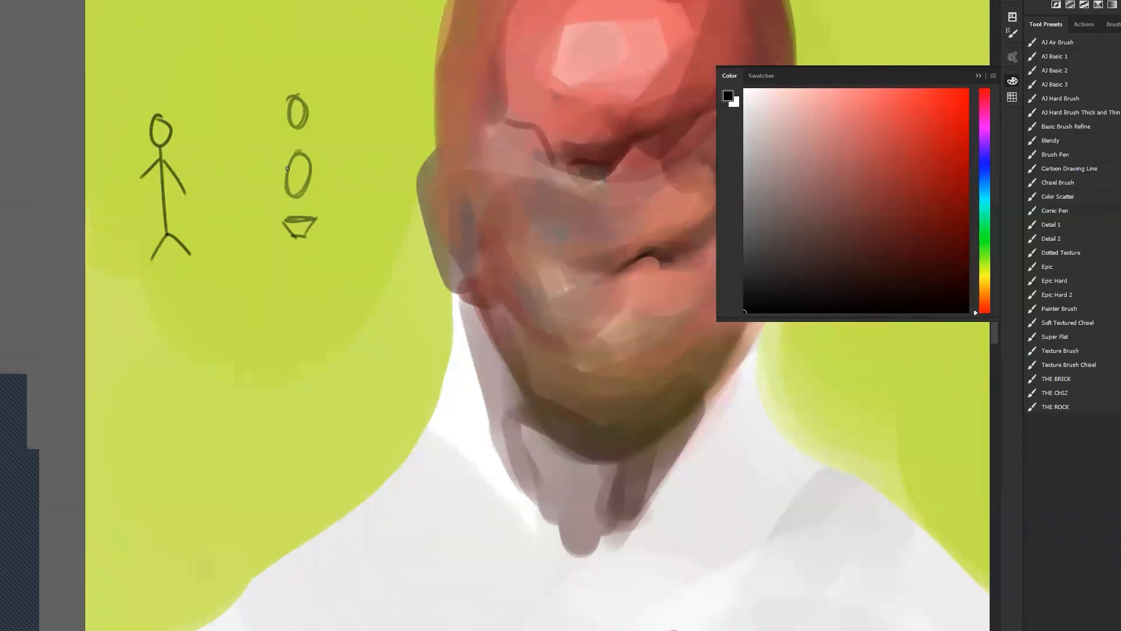
Add the shoulder line, segmented arms, legs and feet to the second figure.
drag(278, 146, 299, 153)
drag(275, 145, 268, 240)
mouse_move(324, 146)
mouse_down()
mouse_move(333, 243)
mouse_move(280, 228)
mouse_move(299, 354)
mouse_up()
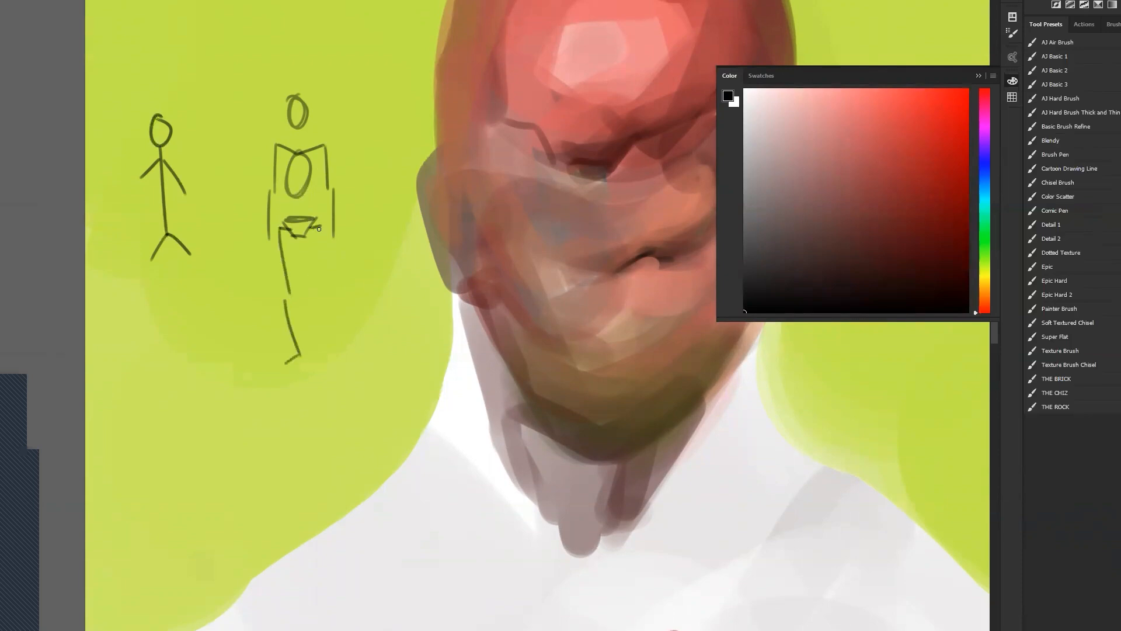
drag(323, 229, 323, 277)
drag(332, 343, 349, 369)
Sketch a leaning figure below the others with a tilted ribcage, head, pelvis, spine, shoulder line and small hand circles.
drag(365, 414, 378, 22)
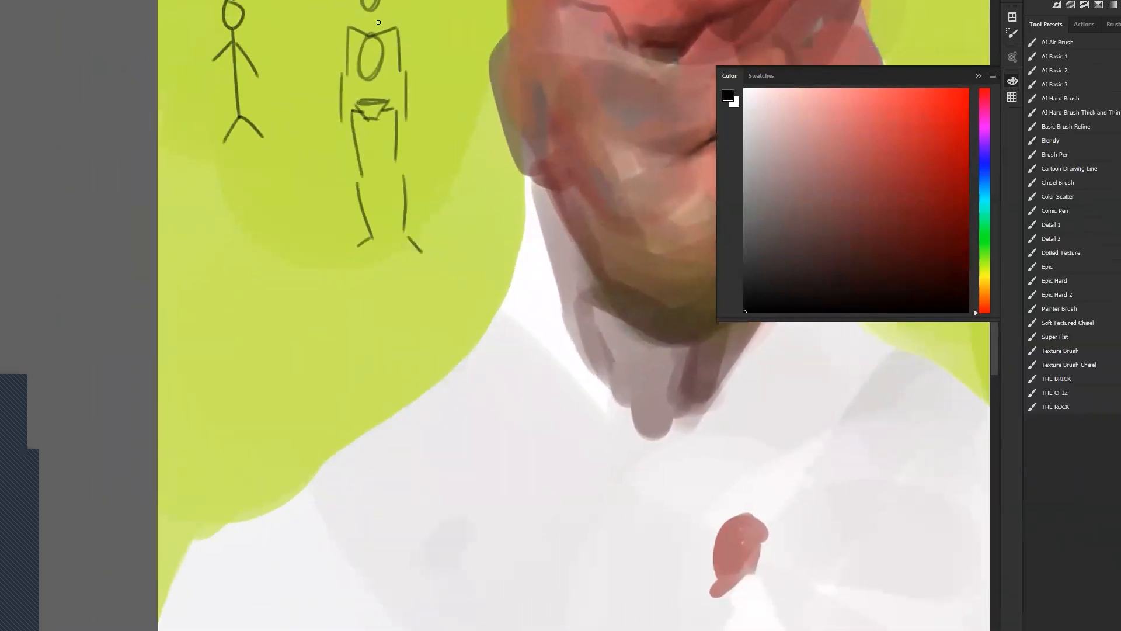
mouse_move(313, 333)
mouse_down()
mouse_move(356, 286)
mouse_move(311, 324)
mouse_move(346, 273)
mouse_move(338, 319)
mouse_move(305, 316)
mouse_up()
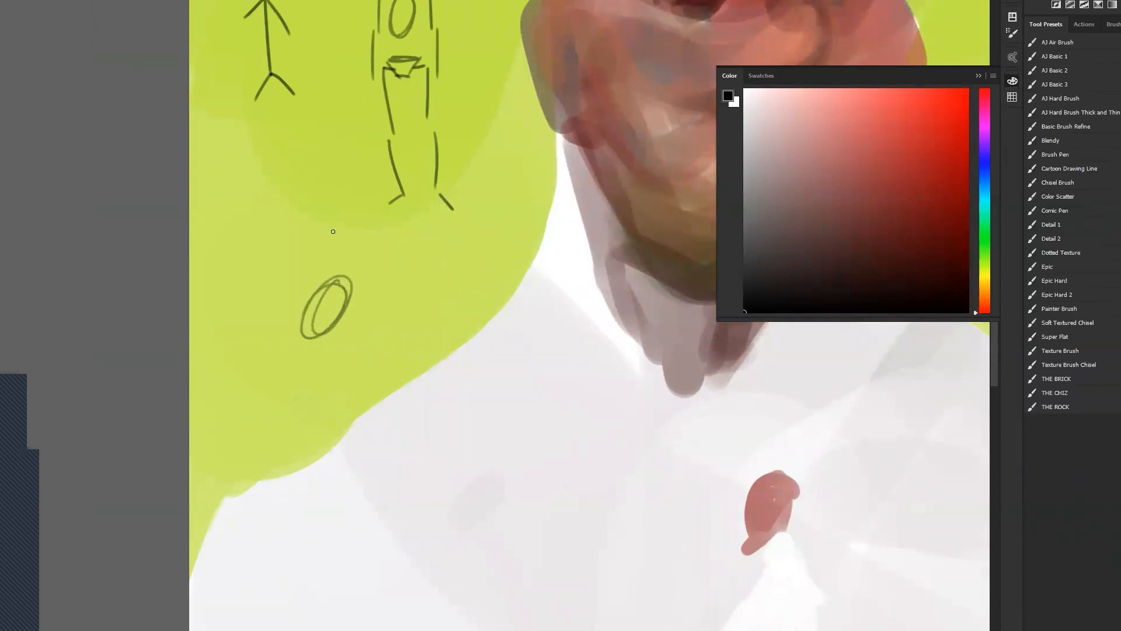
mouse_move(338, 213)
mouse_down()
mouse_move(331, 245)
mouse_move(337, 218)
mouse_up()
mouse_move(289, 372)
mouse_down()
mouse_move(331, 357)
mouse_move(292, 380)
mouse_move(325, 380)
mouse_move(298, 395)
mouse_up()
drag(344, 233, 316, 394)
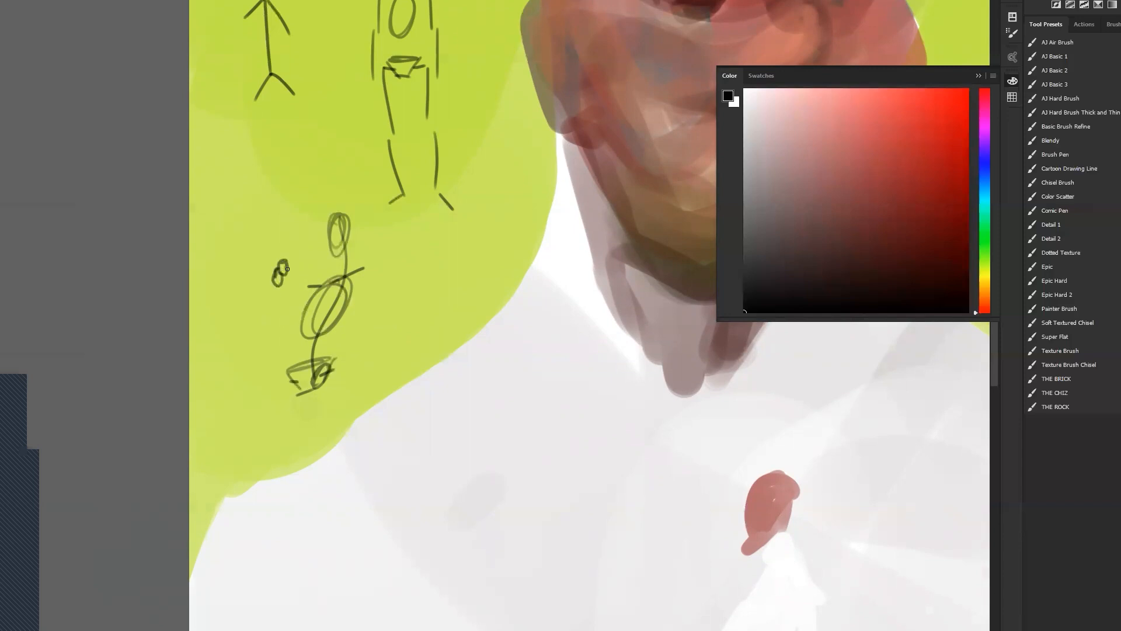
Try a bent arm linking the leaning figure's shoulder to its hands, and undo it together with the hand circles.
mouse_move(316, 295)
mouse_down()
mouse_move(367, 266)
mouse_move(282, 331)
mouse_move(277, 285)
mouse_move(282, 331)
mouse_up()
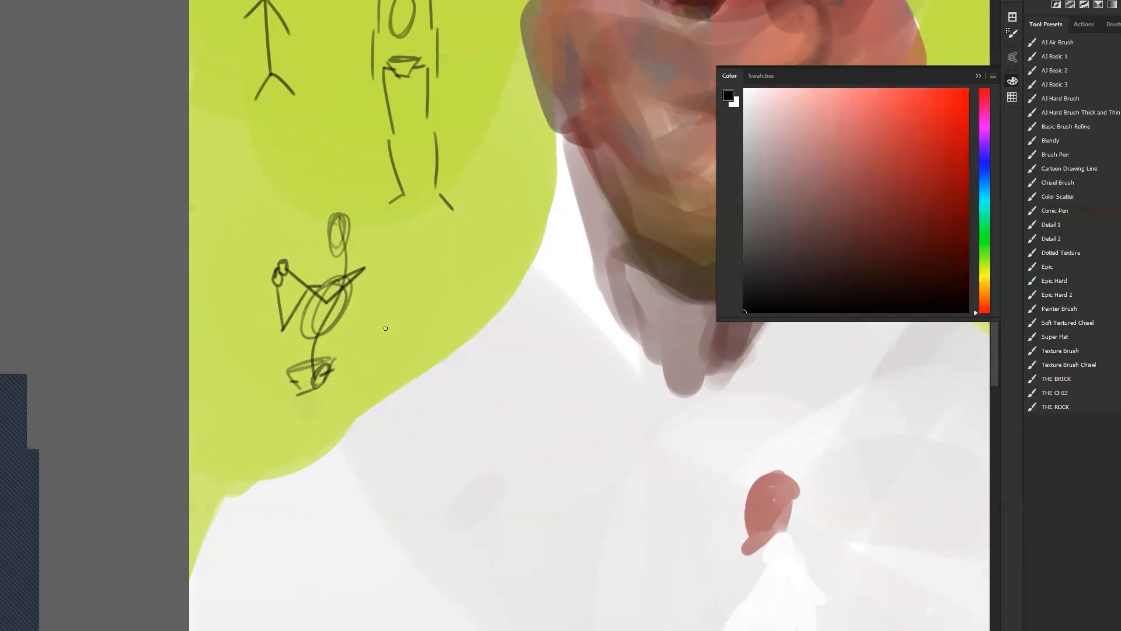
key(ctrl+alt+z)
key(ctrl+alt+z)
key(ctrl+alt+z)
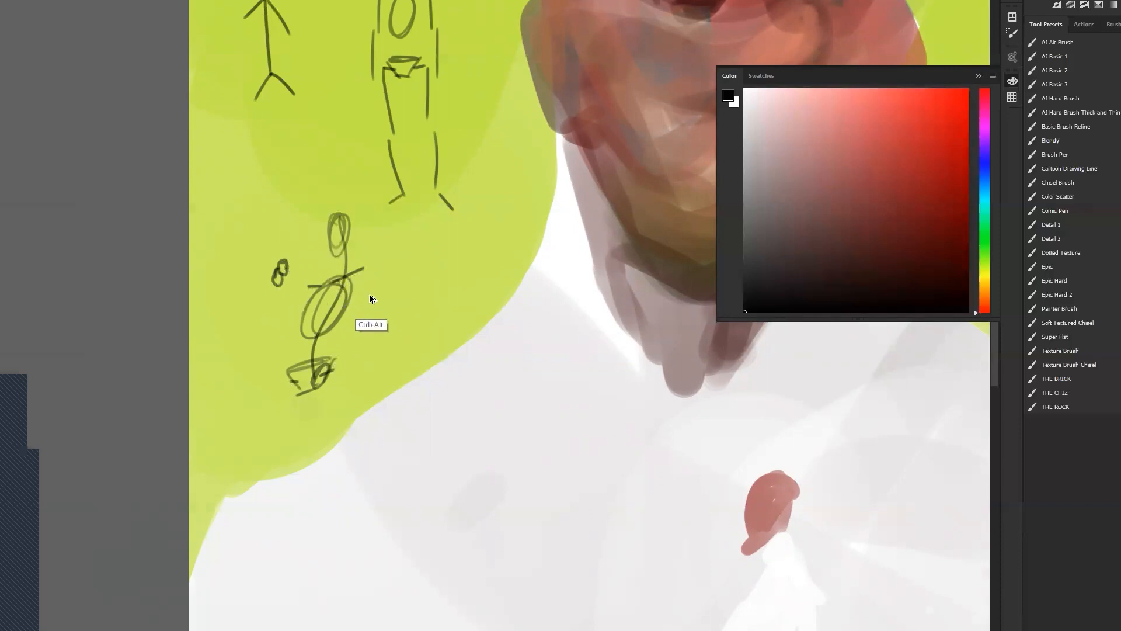
key(ctrl+alt+z)
key(ctrl+alt+z)
key(ctrl+alt+z)
Try a new angled arm with straight segments and a hand oval on the leaning figure.
shift+click(321, 308)
shift+click(283, 265)
mouse_move(285, 262)
mouse_down()
mouse_move(289, 330)
mouse_move(285, 267)
mouse_up()
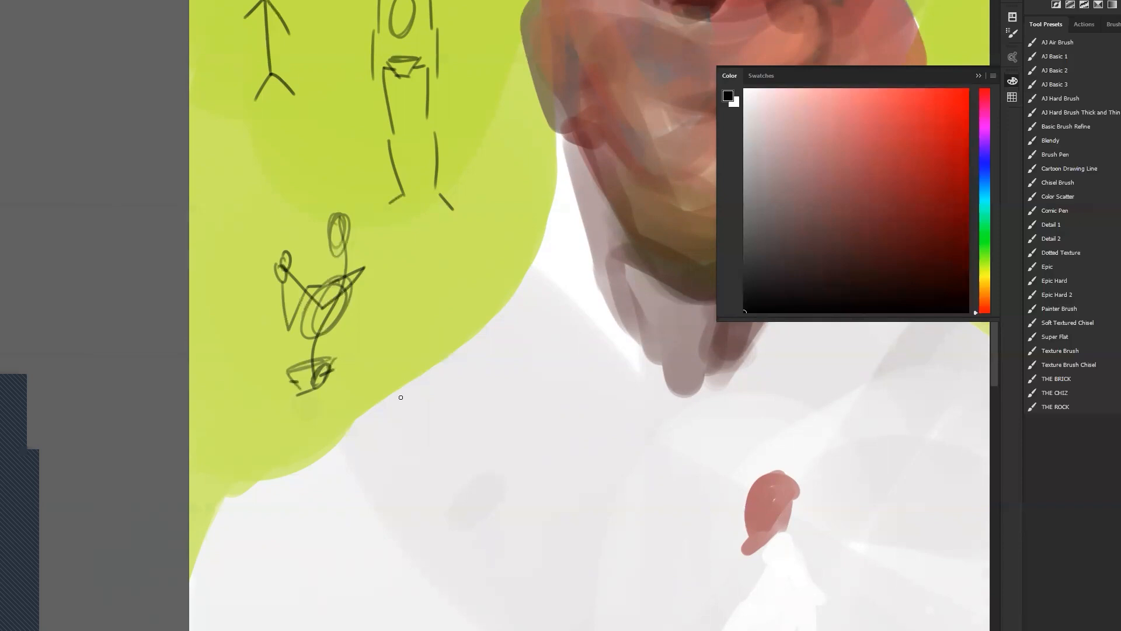
Undo the leaning figure's angled arm and hand strokes.
key(ctrl+alt+z)
key(ctrl+alt+z)
key(ctrl+alt+z)
key(ctrl+alt+z)
key(ctrl+alt+z)
key(ctrl+alt+z)
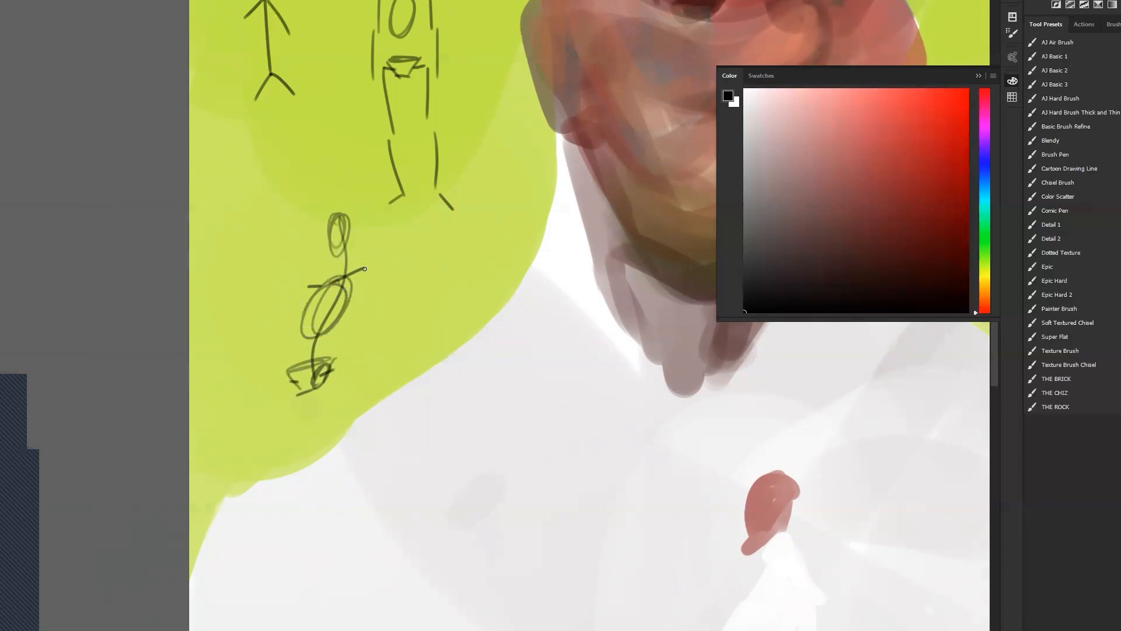
Try arm strokes reaching from the leaning figure's shoulder, and undo them back to the torso and shoulder line.
mouse_move(365, 268)
mouse_down()
mouse_move(393, 284)
mouse_move(399, 252)
mouse_up()
mouse_move(303, 304)
mouse_down()
mouse_move(294, 327)
mouse_move(285, 285)
mouse_move(432, 236)
mouse_up()
key(ctrl+alt+z)
key(ctrl+alt+z)
key(ctrl+alt+z)
key(ctrl+alt+z)
key(ctrl+alt+z)
key(ctrl+alt+z)
key(ctrl+alt+z)
Add a hand circle on a long vertical staff beside the leaning figure, and draw its two legs and feet.
mouse_move(389, 235)
mouse_down()
mouse_move(386, 244)
mouse_move(386, 231)
mouse_up()
drag(385, 164, 384, 500)
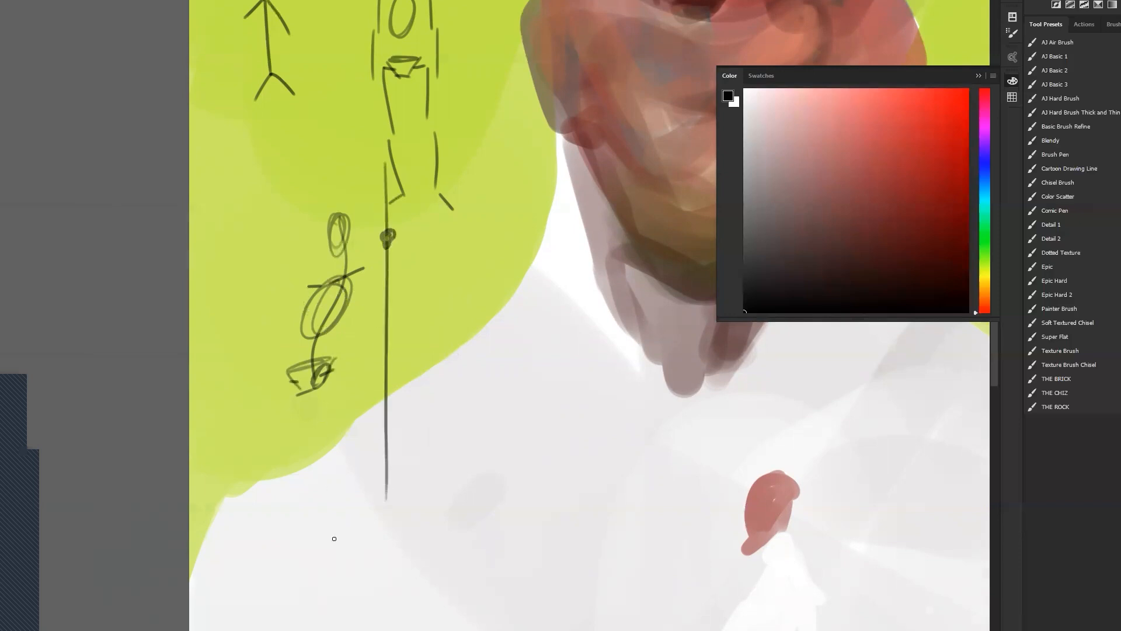
key(ctrl+z)
drag(288, 379, 307, 478)
key(ctrl+z)
drag(288, 383, 302, 555)
drag(334, 380, 376, 558)
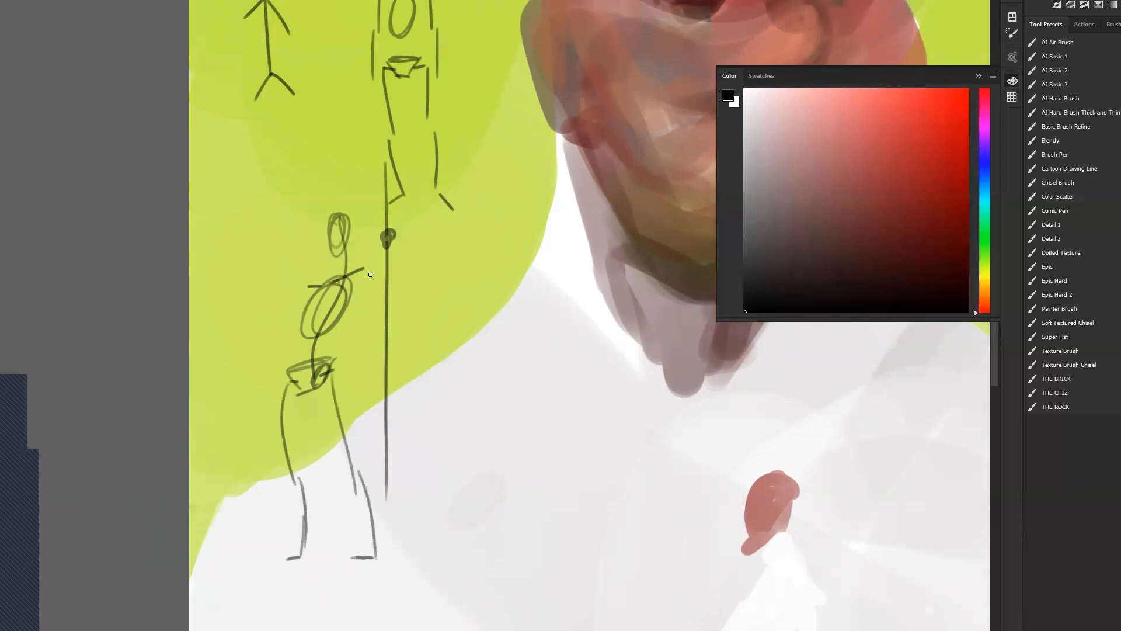
Try several arm strokes linking the leaning figure's shoulder to the hand on the staff, and undo them.
mouse_move(364, 268)
mouse_down()
mouse_move(415, 280)
mouse_move(388, 325)
mouse_move(393, 237)
mouse_up()
key(ctrl)
key(ctrl+z)
key(ctrl+z)
mouse_move(382, 295)
mouse_down()
mouse_move(391, 239)
mouse_move(410, 286)
mouse_up()
key(ctrl+z)
drag(389, 247, 410, 286)
key(ctrl+z)
Clear the sketched figures beside the portrait and erase the small red-headed seated figure from the torso.
key(Delete)
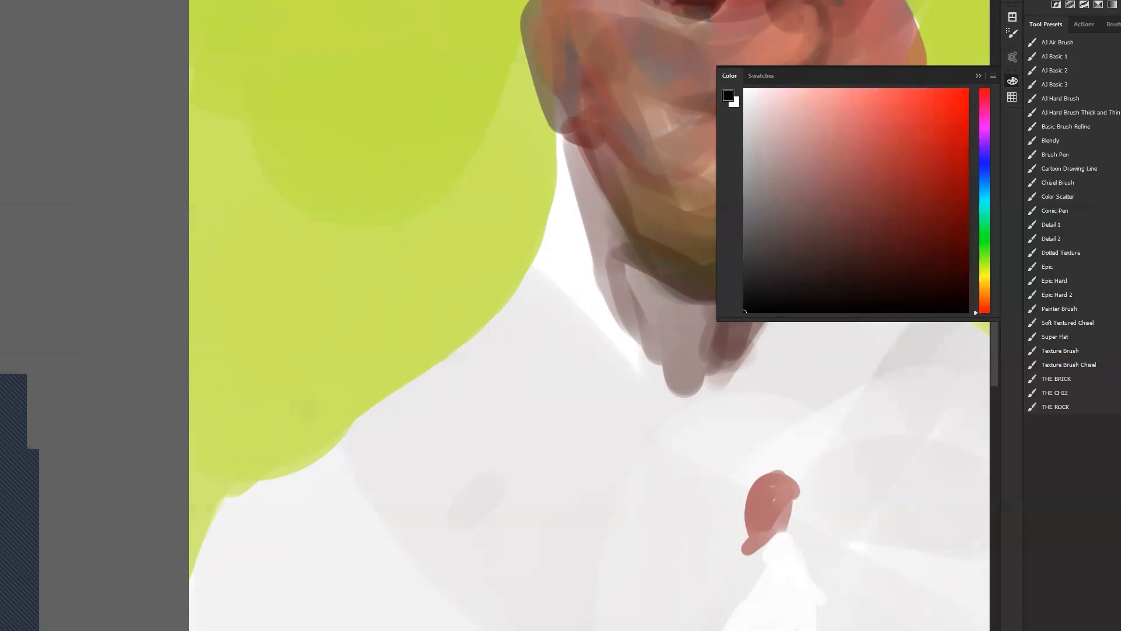
drag(752, 429, 486, 156)
drag(540, 392, 543, 303)
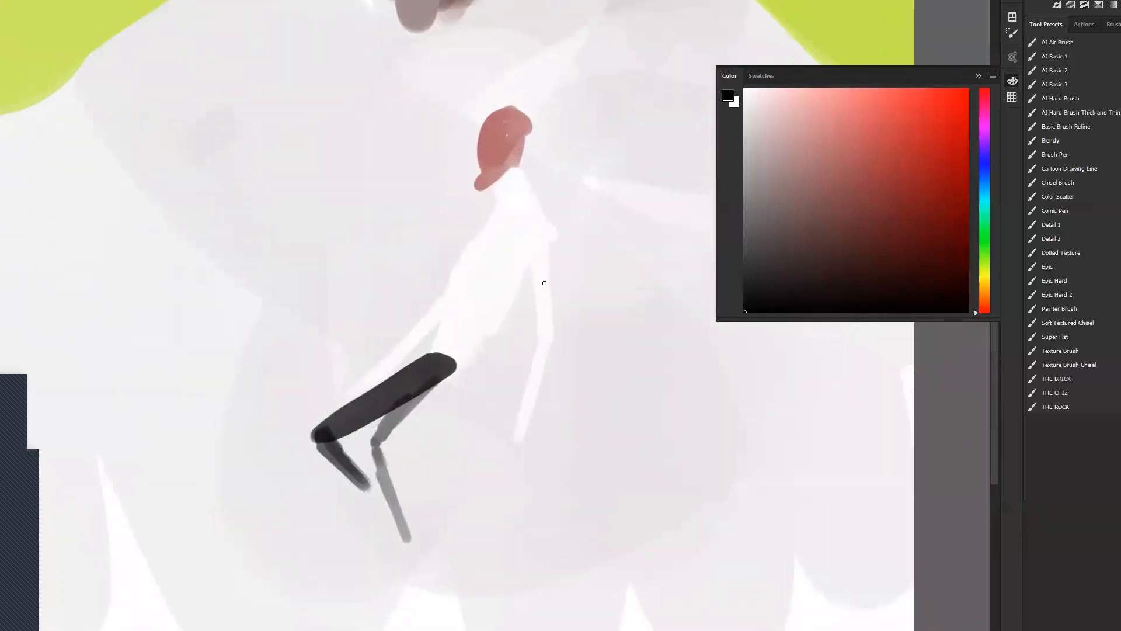
drag(516, 258, 516, 305)
alt+click(523, 293)
alt+click(525, 298)
alt+click(525, 303)
ctrl+click(469, 385)
key(b)
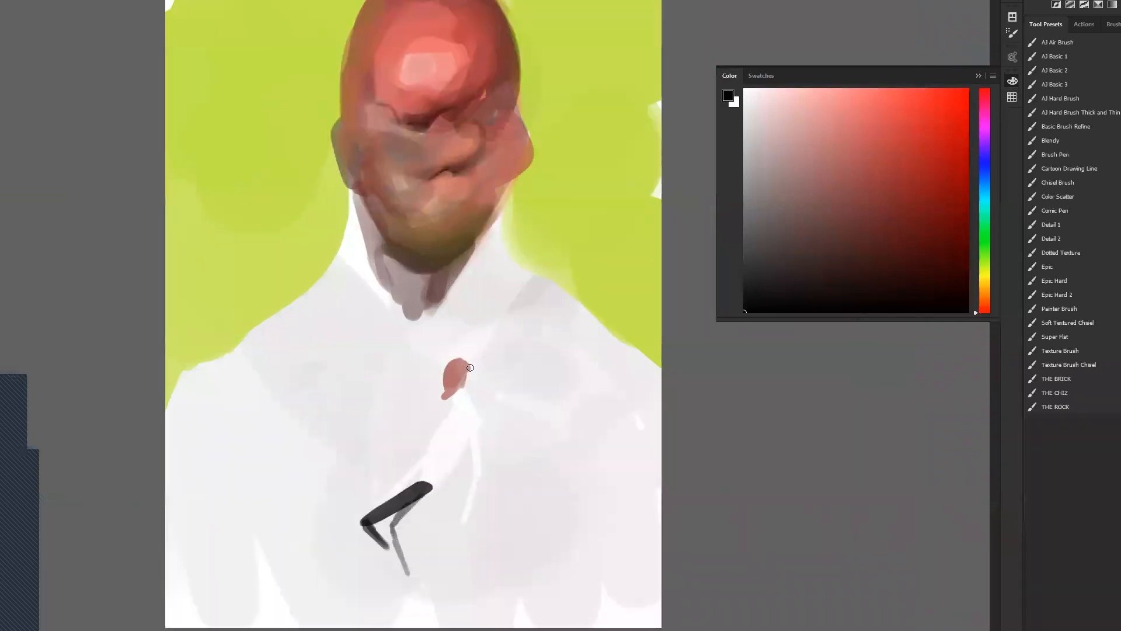
drag(474, 359, 403, 446)
key(ctrl+z)
key(e)
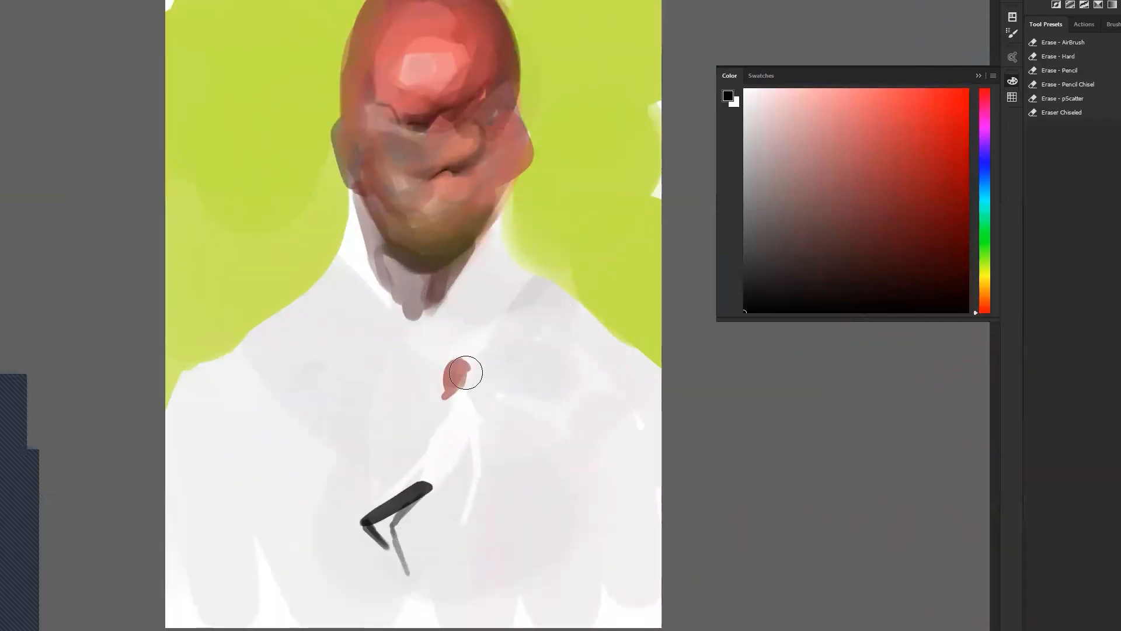
mouse_move(429, 486)
mouse_down()
mouse_move(360, 562)
mouse_move(421, 453)
mouse_move(497, 418)
mouse_up()
Sample the background green and repaint the background with a smaller brush, crisping the neck and shoulder edge and covering white gaps.
key(b)
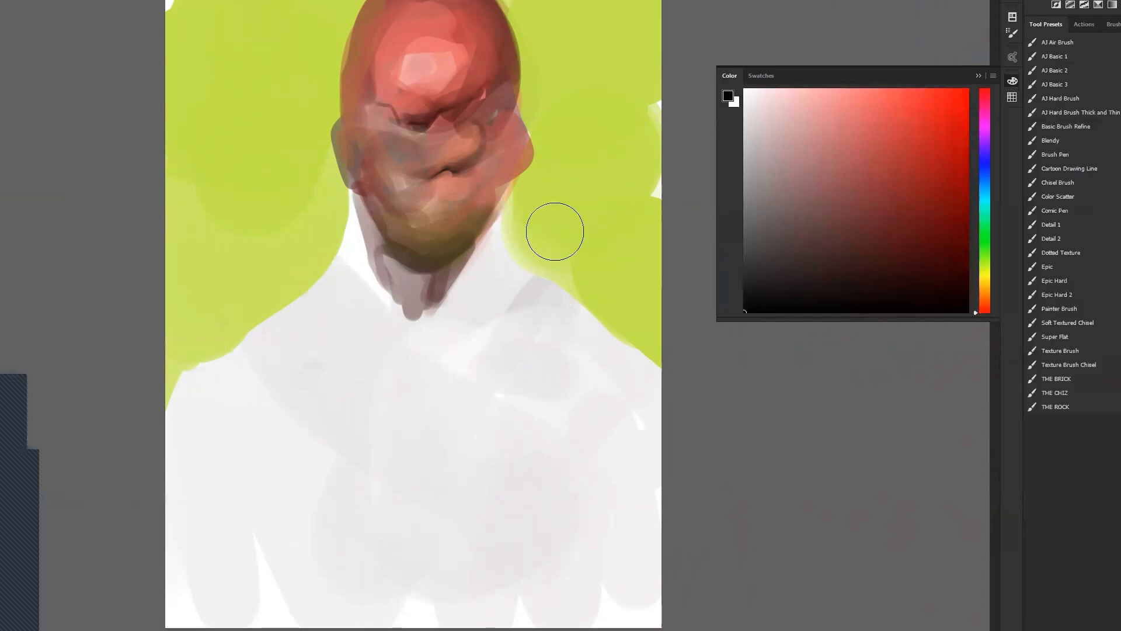
alt+click(554, 216)
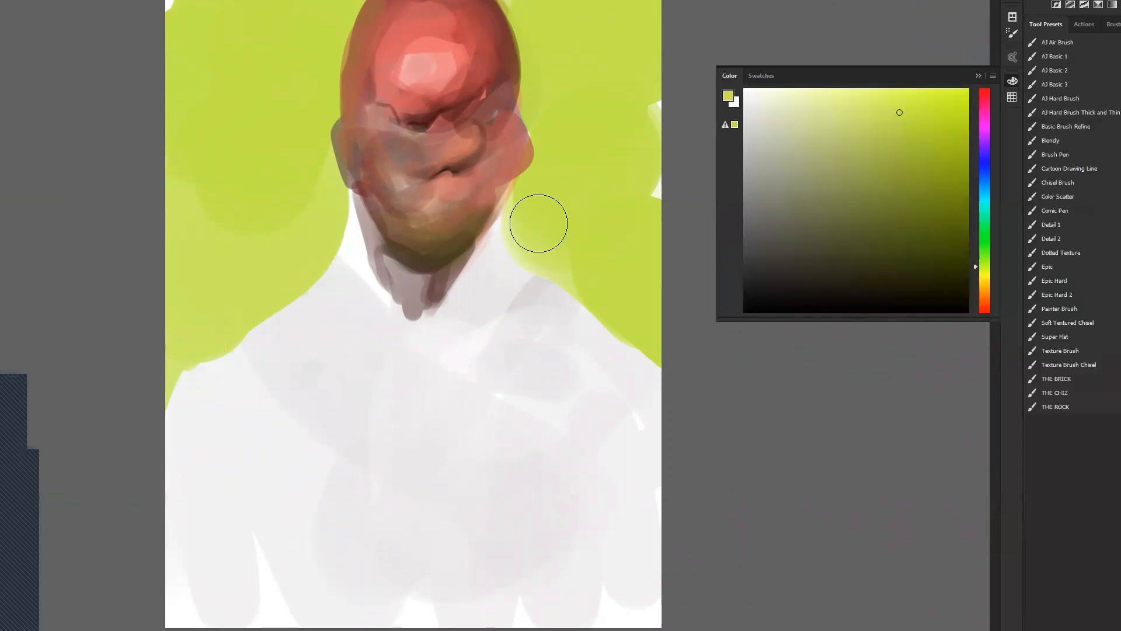
key(bracketleft)
key(bracketleft)
key(bracketleft)
mouse_move(527, 204)
mouse_down()
mouse_move(525, 220)
mouse_move(563, 260)
mouse_up()
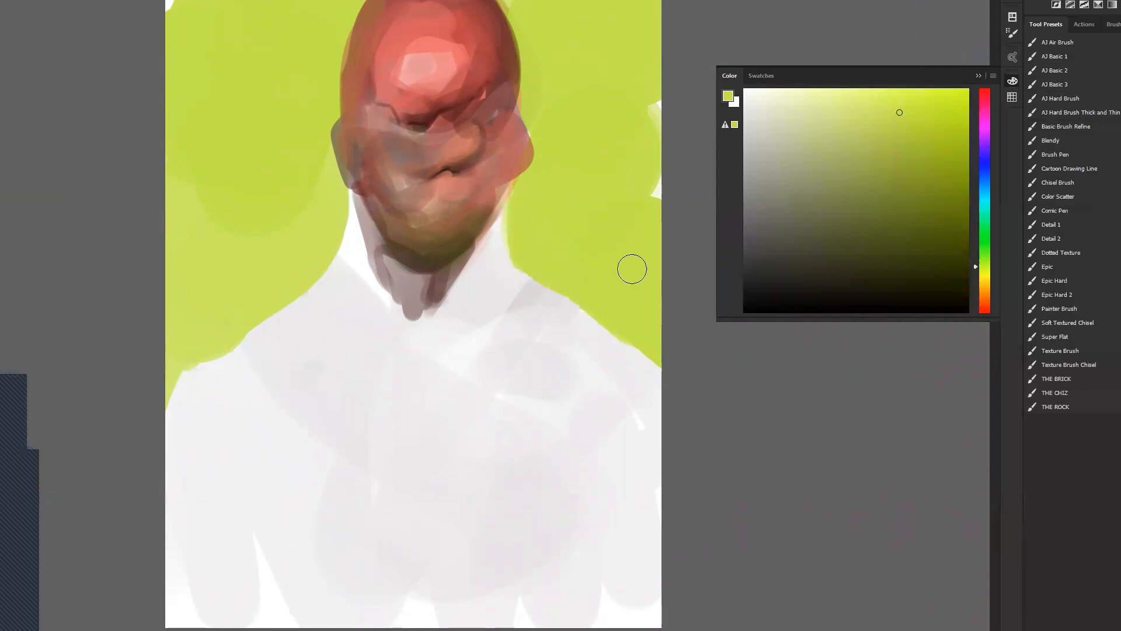
drag(646, 218, 623, 218)
Shade the neck below the jaw and toward both shoulders with brushed grey tones sampled from the painting.
alt+click(443, 278)
key(d)
mouse_move(403, 258)
mouse_down()
mouse_move(439, 268)
mouse_move(423, 268)
mouse_move(436, 274)
mouse_move(417, 288)
mouse_move(361, 210)
mouse_move(410, 295)
mouse_move(367, 223)
mouse_move(408, 318)
mouse_move(379, 248)
mouse_move(400, 325)
mouse_up()
alt+click(425, 268)
alt+click(398, 318)
mouse_move(391, 268)
mouse_down()
mouse_move(401, 310)
mouse_move(408, 303)
mouse_move(428, 323)
mouse_move(444, 290)
mouse_move(435, 314)
mouse_move(377, 277)
mouse_move(388, 347)
mouse_move(373, 239)
mouse_move(380, 299)
mouse_move(364, 243)
mouse_move(360, 314)
mouse_move(353, 267)
mouse_move(374, 325)
mouse_move(344, 284)
mouse_move(315, 304)
mouse_move(339, 279)
mouse_move(402, 306)
mouse_move(421, 355)
mouse_move(429, 329)
mouse_move(389, 282)
mouse_move(434, 327)
mouse_move(451, 280)
mouse_move(457, 292)
mouse_move(441, 299)
mouse_move(455, 331)
mouse_move(459, 318)
mouse_move(469, 325)
mouse_move(500, 301)
mouse_move(484, 246)
mouse_move(497, 266)
mouse_move(500, 231)
mouse_move(488, 295)
mouse_move(500, 268)
mouse_move(534, 305)
mouse_up()
alt+click(359, 268)
alt+click(438, 295)
alt+click(488, 249)
mouse_move(488, 249)
mouse_down()
mouse_move(460, 302)
mouse_move(481, 309)
mouse_move(493, 297)
mouse_move(424, 311)
mouse_move(460, 298)
mouse_move(446, 314)
mouse_move(460, 316)
mouse_move(466, 298)
mouse_move(473, 325)
mouse_move(490, 297)
mouse_move(422, 358)
mouse_move(440, 333)
mouse_move(410, 294)
mouse_move(424, 330)
mouse_move(381, 309)
mouse_move(397, 296)
mouse_move(396, 267)
mouse_up()
Blend sampled pale greys across the base of the neck and brush a soft shadow onto the upper chest.
alt+click(474, 348)
alt+click(449, 309)
alt+click(421, 305)
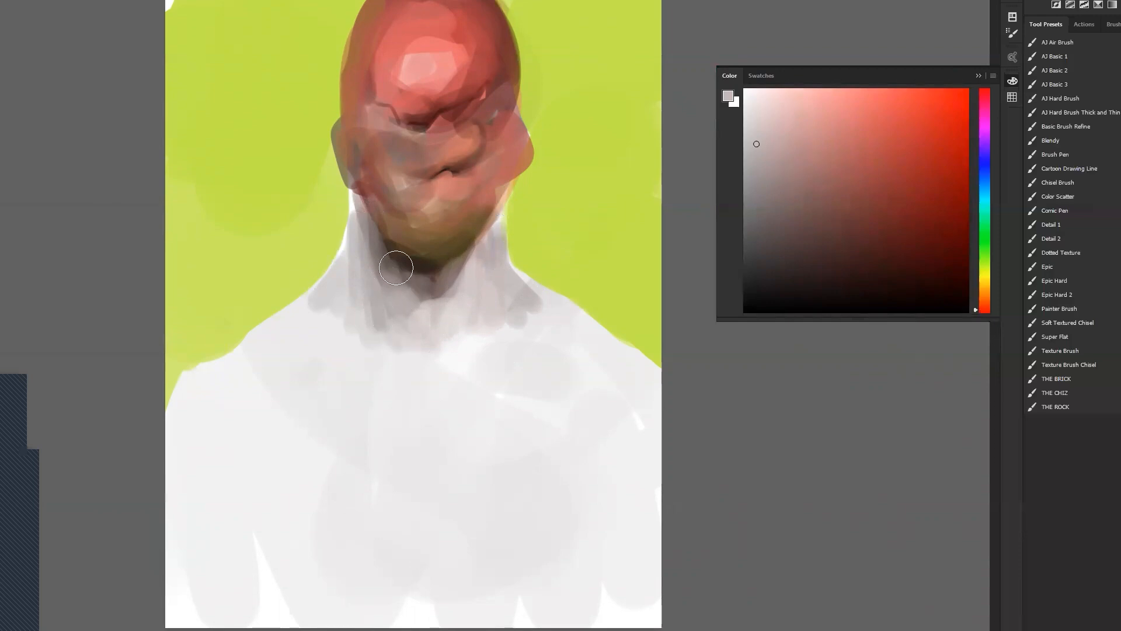
alt+click(357, 282)
mouse_move(315, 309)
mouse_down()
mouse_move(326, 333)
mouse_move(391, 368)
mouse_move(423, 420)
mouse_move(443, 343)
mouse_up()
key(bracketright)
key(bracketright)
key(bracketright)
key(bracketright)
key(bracketright)
key(bracketright)
key(bracketright)
Paint black shadow accents at the jaw corner below the ear and underneath the chin.
key(bracketleft)
key(bracketleft)
key(bracketleft)
key(bracketleft)
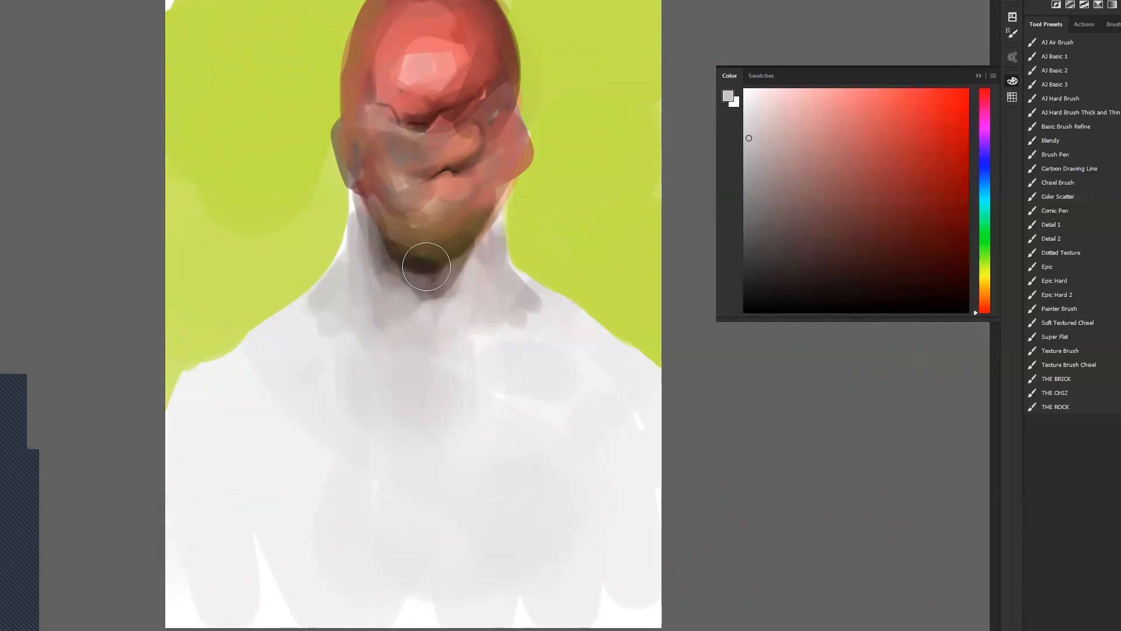
alt+click(422, 262)
key(d)
key(bracketleft)
key(bracketleft)
key(bracketleft)
key(bracketleft)
key(bracketleft)
key(bracketleft)
drag(353, 189, 361, 199)
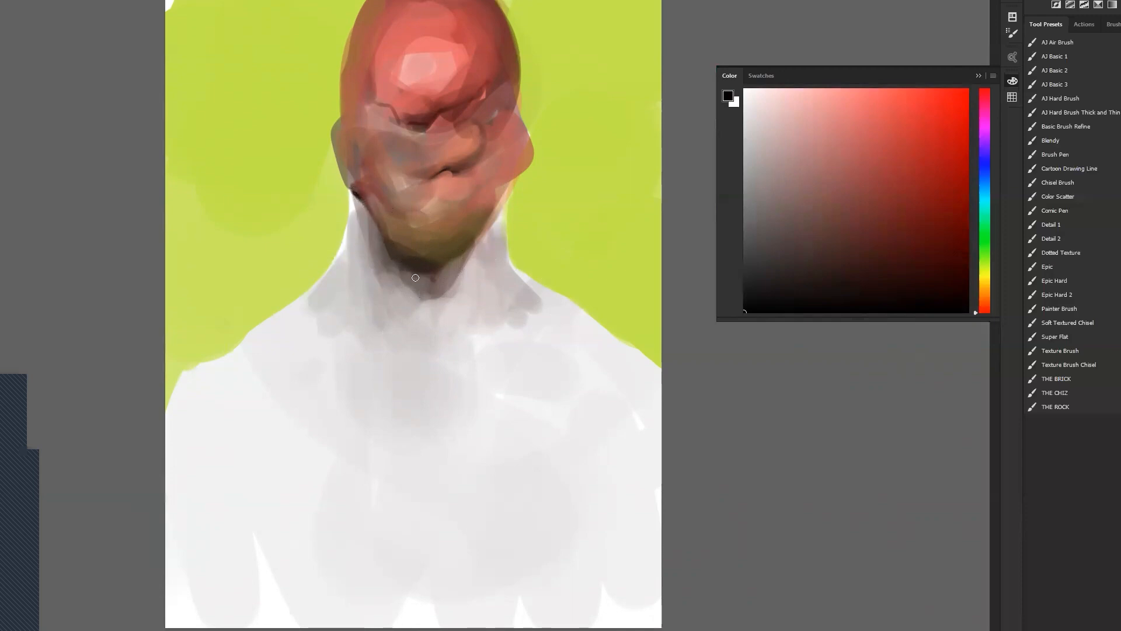
key(bracketright)
key(bracketright)
key(bracketright)
mouse_move(414, 261)
mouse_down()
mouse_move(442, 267)
mouse_move(413, 262)
mouse_move(476, 243)
mouse_move(426, 262)
mouse_move(475, 232)
mouse_up()
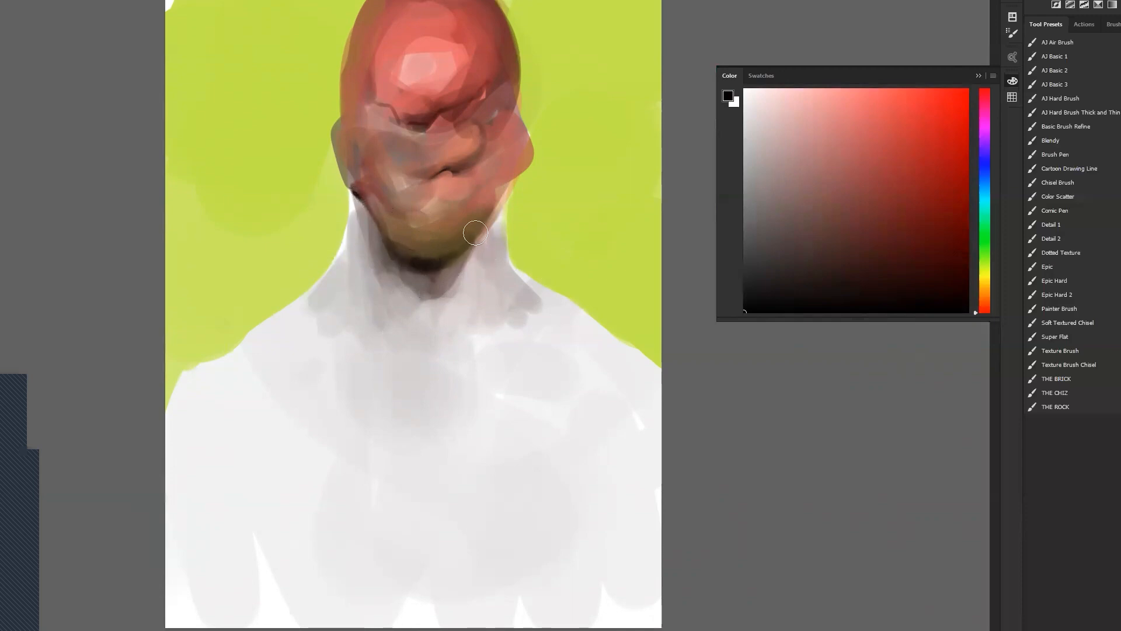
Flip the whole canvas horizontally to check the portrait mirrored.
key(z)
key(ctrl+minus)
key(ctrl+minus)
key(ctrl+minus)
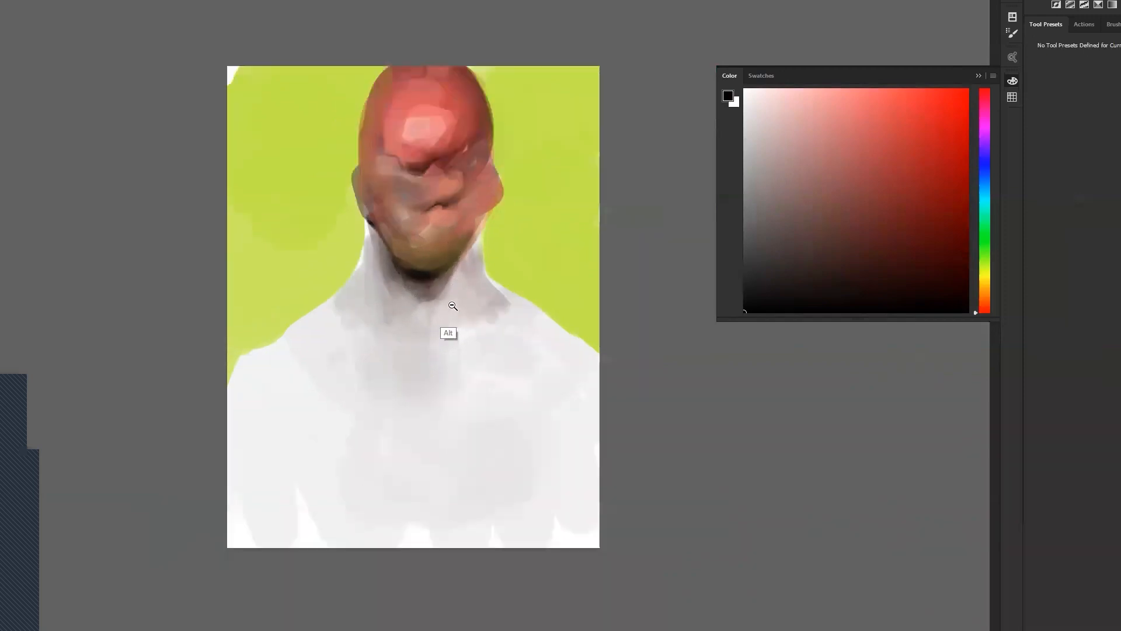
key(ctrl+plus)
key(b)
key(ctrl+plus)
Sample dark neck greys and paint a narrow shadow from under the chin down the centre of the chest.
alt+click(406, 283)
alt+click(404, 272)
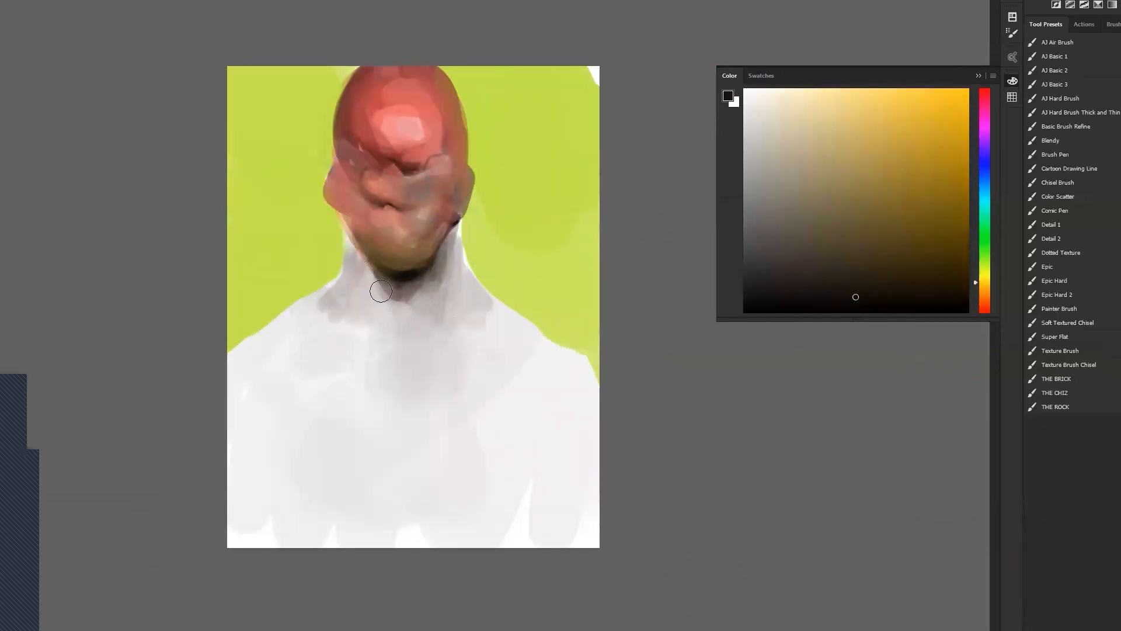
alt+click(389, 323)
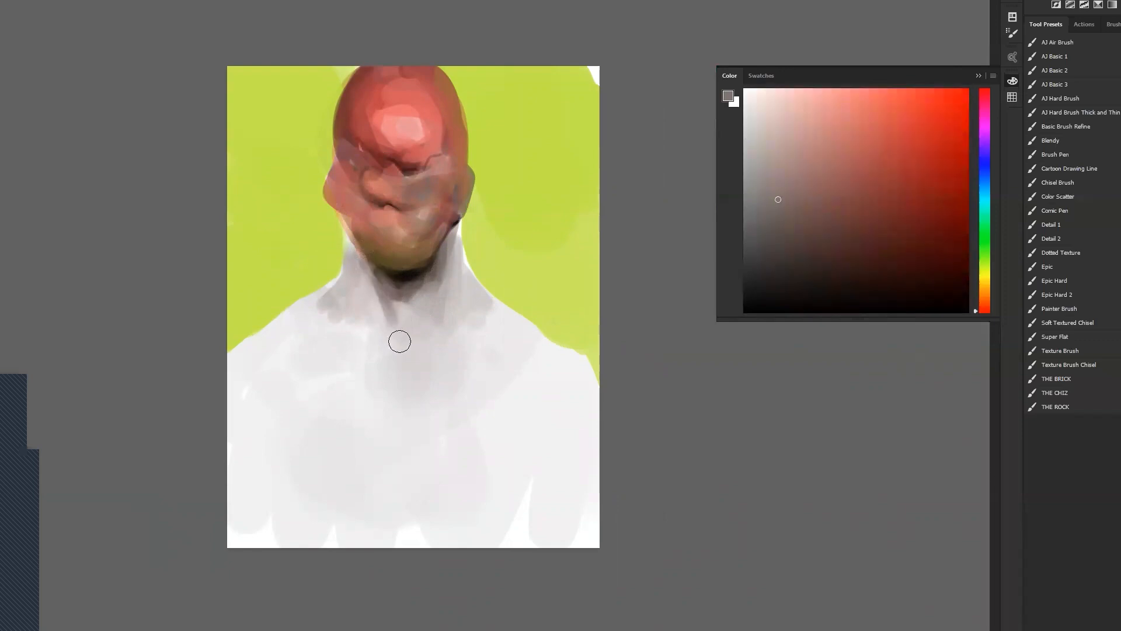
alt+click(390, 297)
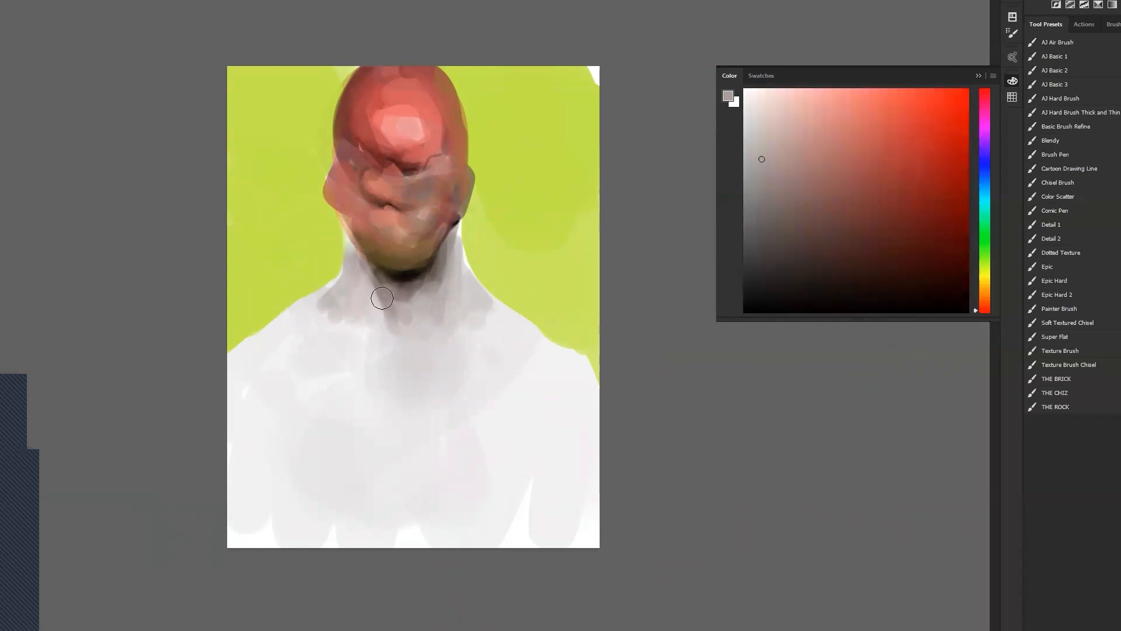
mouse_move(390, 297)
mouse_down()
mouse_move(409, 389)
mouse_move(366, 312)
mouse_move(393, 416)
mouse_move(412, 375)
mouse_move(405, 452)
mouse_move(408, 356)
mouse_move(406, 460)
mouse_move(404, 450)
mouse_move(434, 488)
mouse_up()
Suggest the chest muscles and upper abdomen with larger pale grey strokes beside and below the centre line.
key(bracketright)
key(bracketright)
key(bracketright)
alt+click(426, 476)
drag(401, 471, 358, 493)
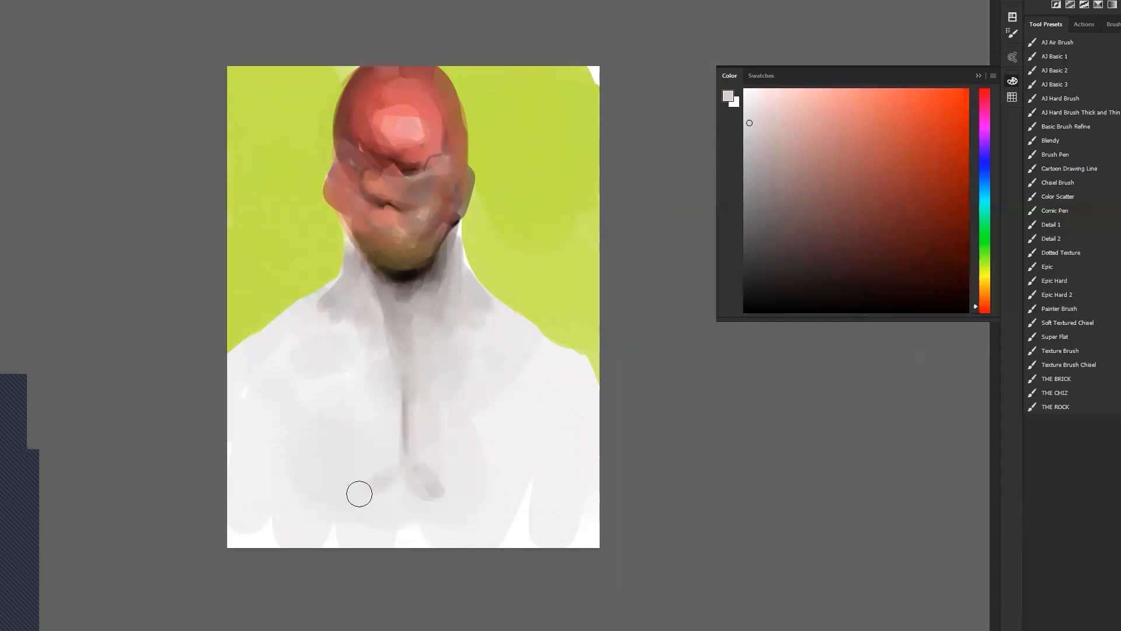
mouse_move(316, 450)
mouse_down()
mouse_move(292, 452)
mouse_move(352, 480)
mouse_move(395, 412)
mouse_move(404, 358)
mouse_move(397, 472)
mouse_move(395, 440)
mouse_up()
drag(398, 528, 381, 537)
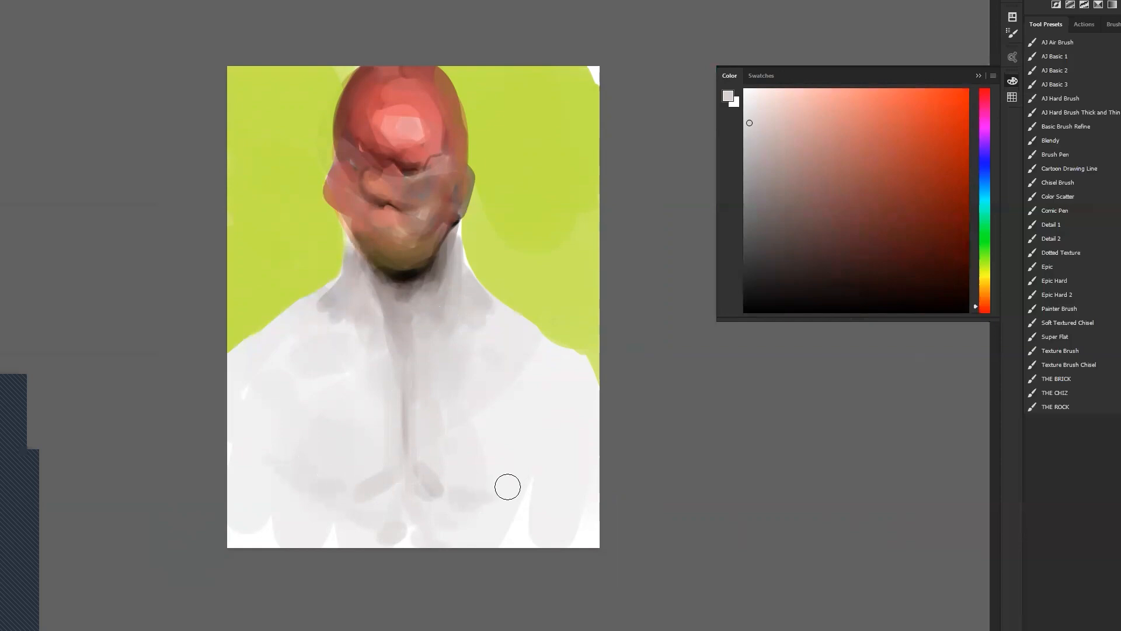
Sample dark reds from the face and darken the ear, cheek and jaw on the pinker side of the head.
key(z)
click(467, 379)
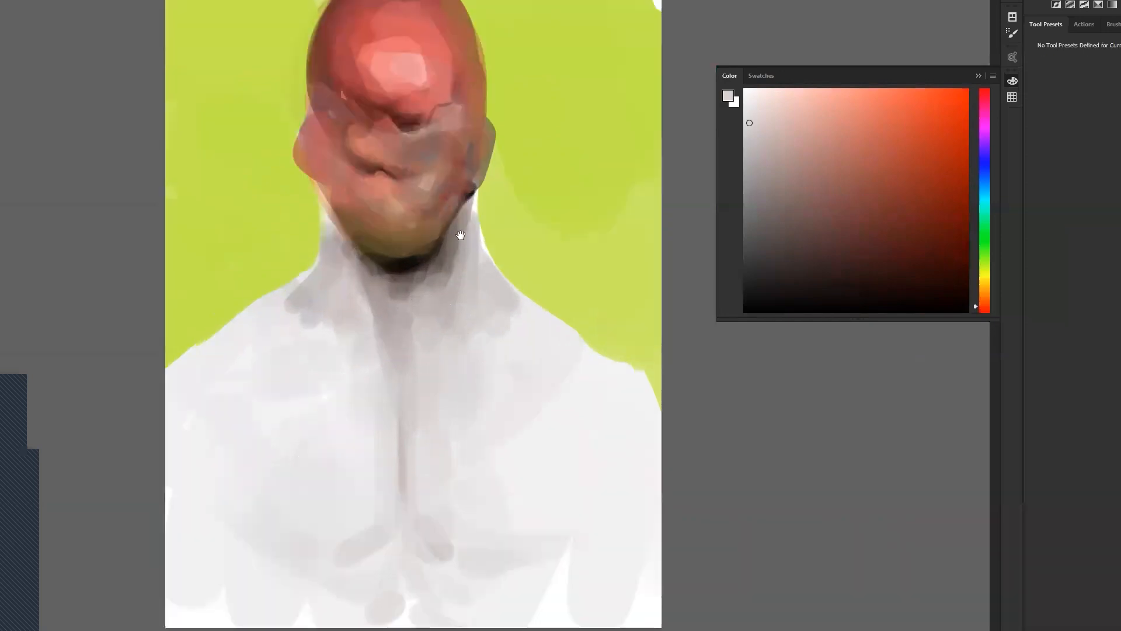
key(b)
alt+click(358, 128)
alt+click(403, 120)
mouse_move(314, 126)
mouse_down()
mouse_move(322, 177)
mouse_move(340, 179)
mouse_move(320, 160)
mouse_move(357, 184)
mouse_move(362, 197)
mouse_move(344, 189)
mouse_move(349, 200)
mouse_up()
key(bracketright)
key(bracketright)
key(bracketleft)
key(bracketleft)
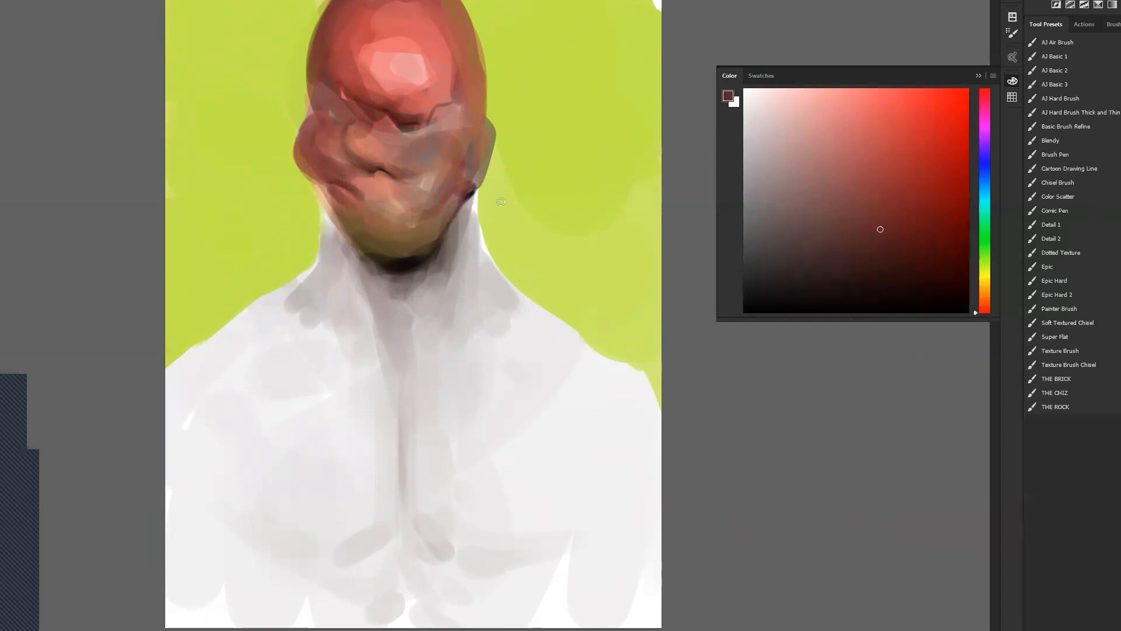
Draw a simple sad face in black on the green background, with two oval eyes and a downturned mouth.
scroll(612, 135, up, 1)
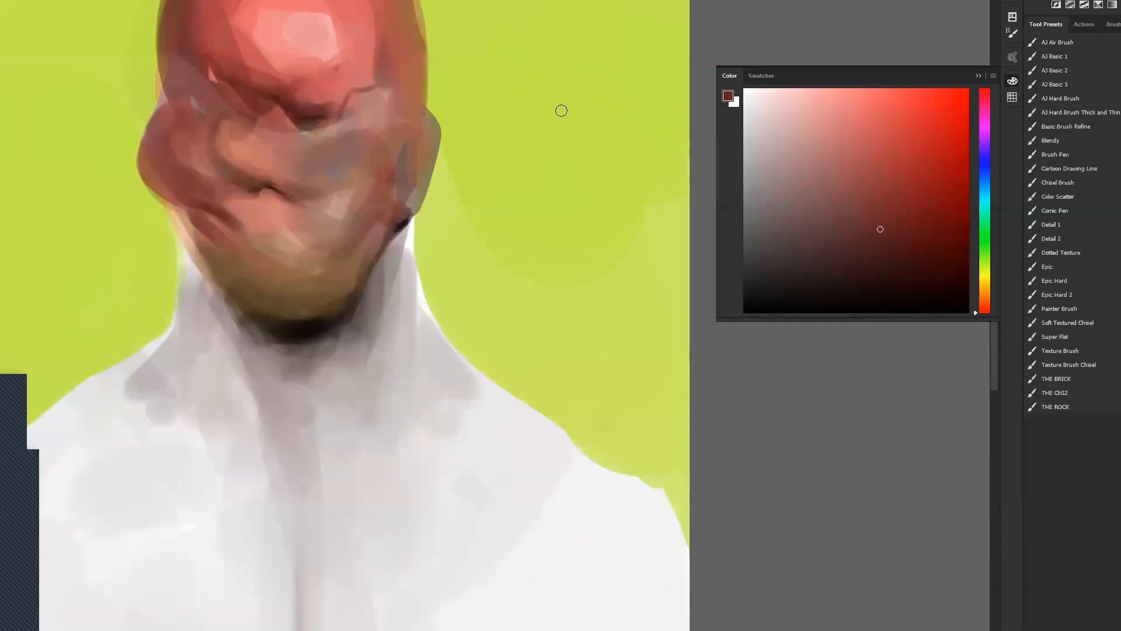
drag(553, 147, 432, 291)
key(d)
click(422, 151)
drag(422, 151, 466, 159)
drag(421, 206, 459, 202)
Draw a simple happy face below the sad one, with two dot eyes and a curved smile.
scroll(481, 326, up, 1)
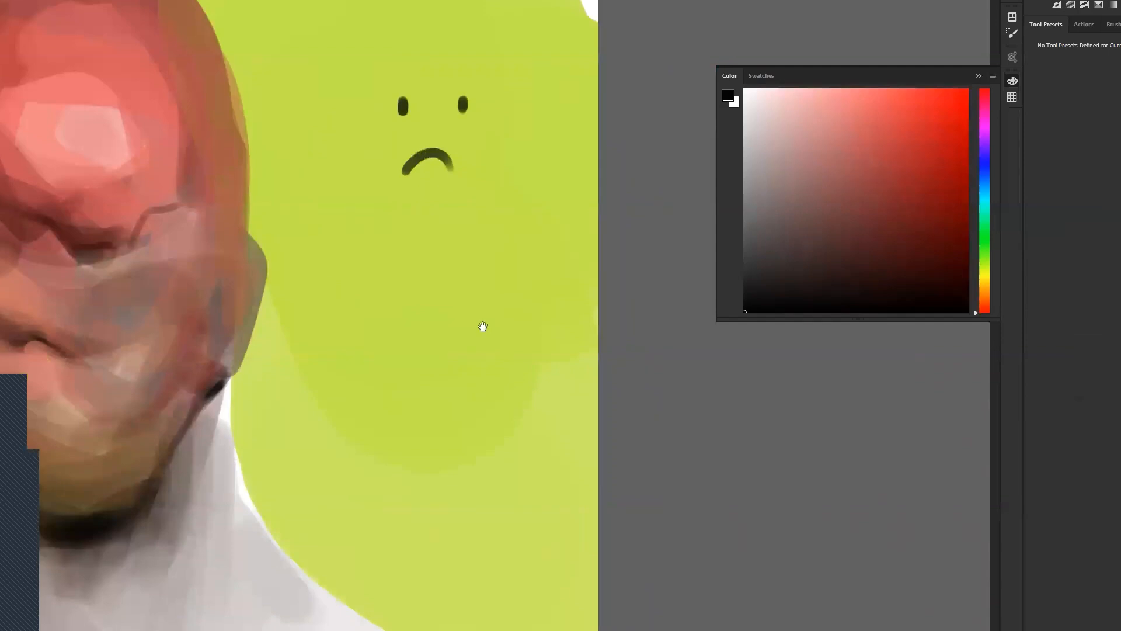
click(394, 216)
click(473, 219)
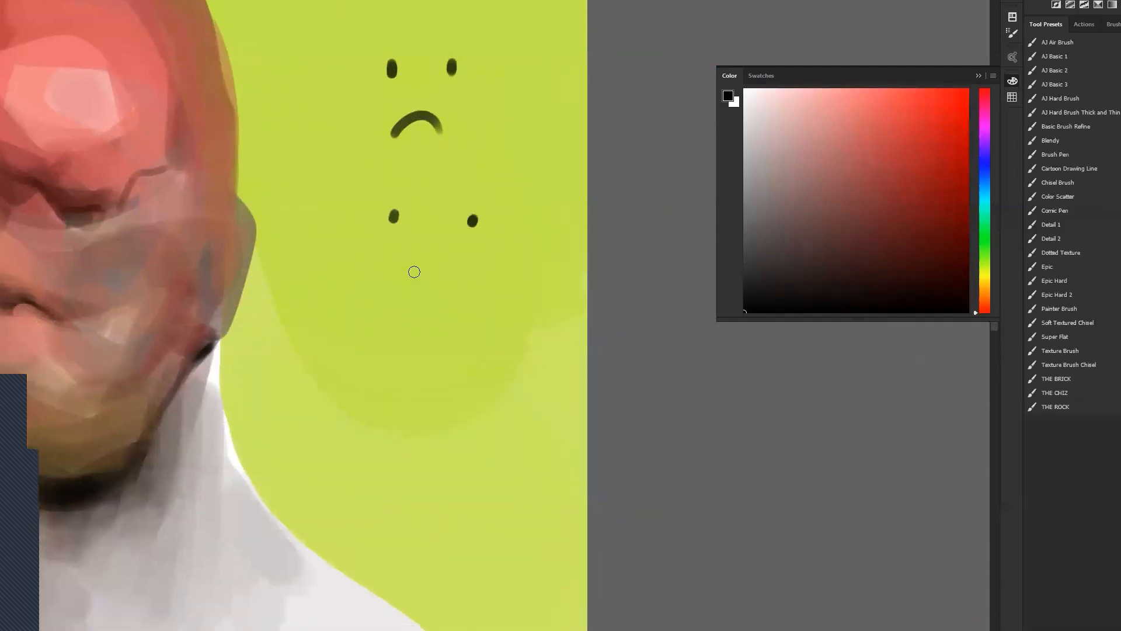
drag(412, 259, 449, 269)
Draw a simple angry face below the happy one, with dot eyes, steep inward-slanting brows and a frown.
drag(453, 307, 441, 223)
click(390, 272)
click(471, 273)
mouse_move(383, 256)
mouse_down()
mouse_move(429, 280)
mouse_move(465, 255)
mouse_up()
mouse_move(402, 340)
mouse_down()
mouse_move(459, 321)
mouse_move(434, 275)
mouse_up()
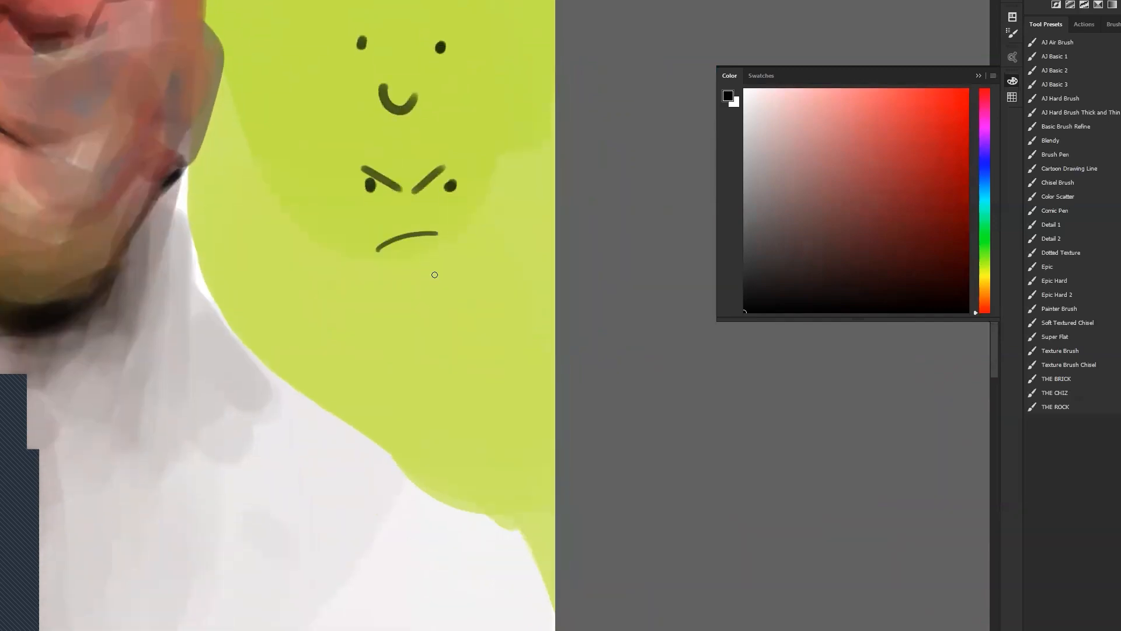
Draw a simple worried face below the angry one, with dot eyes, short raised brows and a dot mouth.
click(412, 324)
click(462, 328)
click(430, 373)
drag(463, 300, 475, 311)
Move the column of four simple faces off the green background onto the portrait's pale chest.
drag(442, 410, 503, 448)
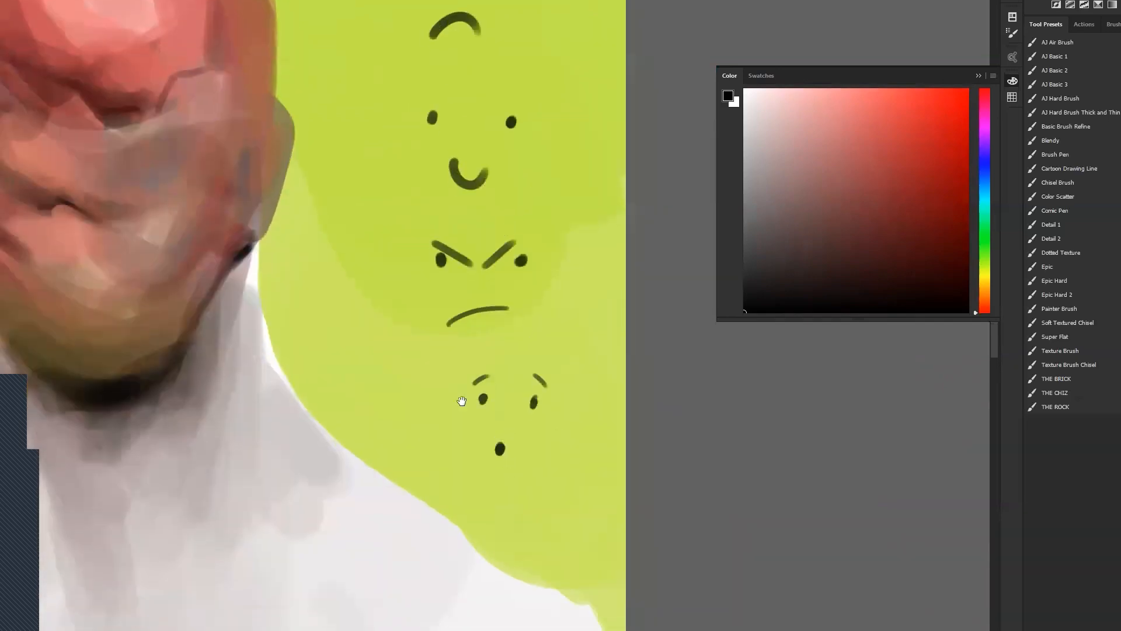
drag(388, 281, 505, 382)
drag(557, 247, 383, 328)
drag(480, 152, 433, 139)
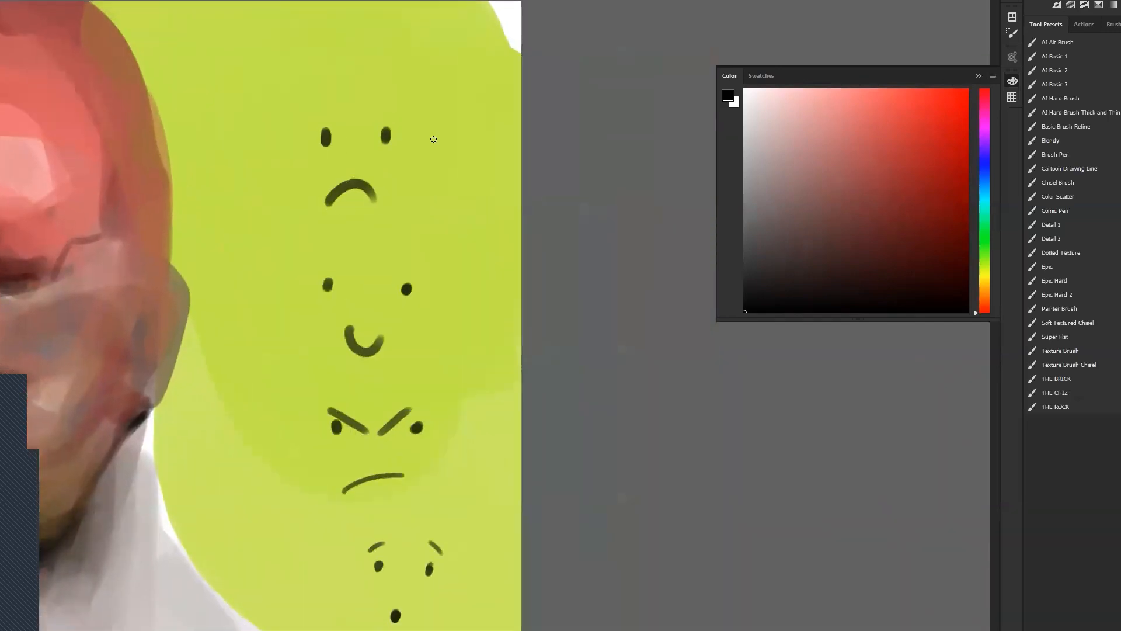
key(v)
mouse_move(416, 352)
mouse_down()
mouse_move(341, 345)
mouse_move(338, 273)
mouse_up()
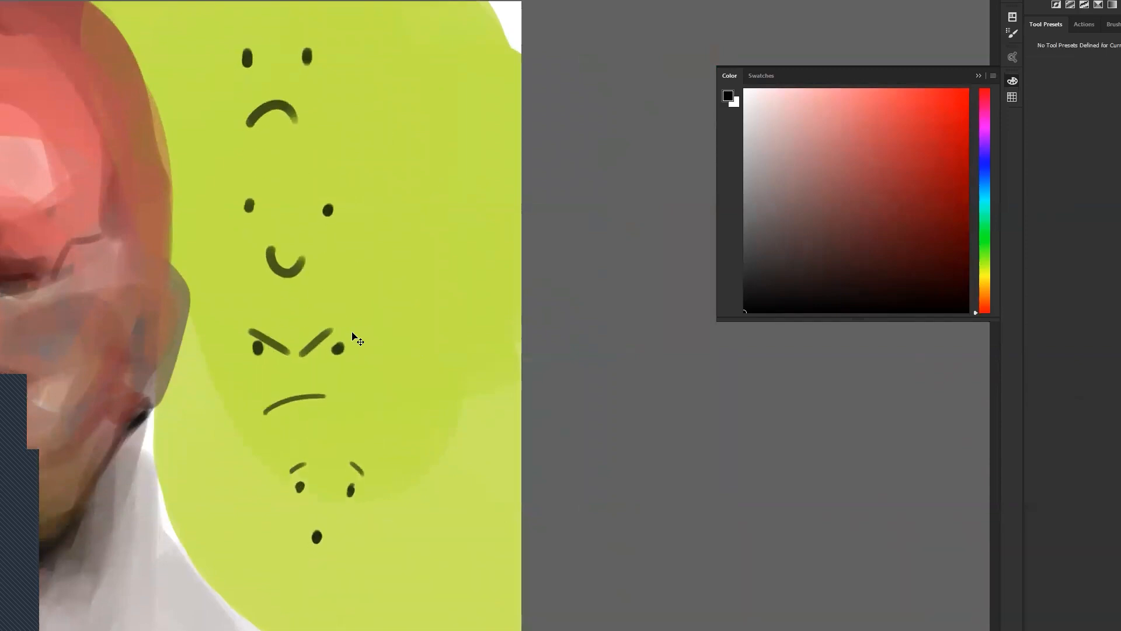
ctrl+alt+click(376, 368)
ctrl+alt+click(380, 371)
ctrl+alt+click(389, 373)
mouse_move(530, 212)
mouse_down()
mouse_move(376, 458)
mouse_move(362, 439)
mouse_up()
ctrl+click(410, 412)
ctrl+click(410, 413)
Add worried brows to the simple sad face and draw a detailed sad face beside it with brows, eyes, nose and lips.
key(b)
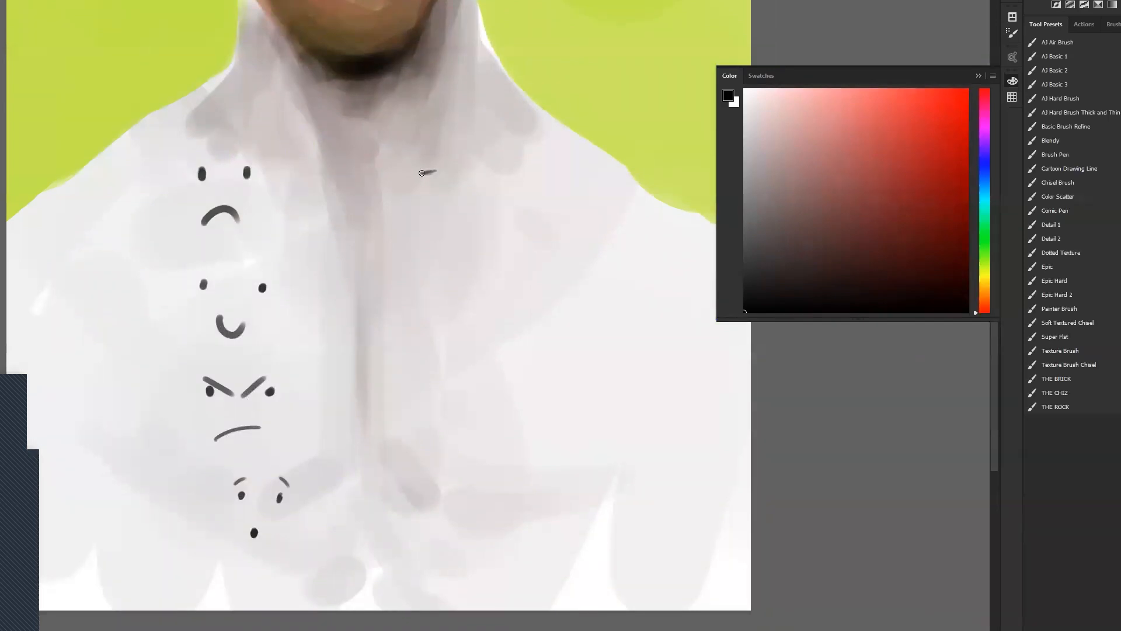
drag(189, 165, 256, 169)
drag(465, 164, 486, 172)
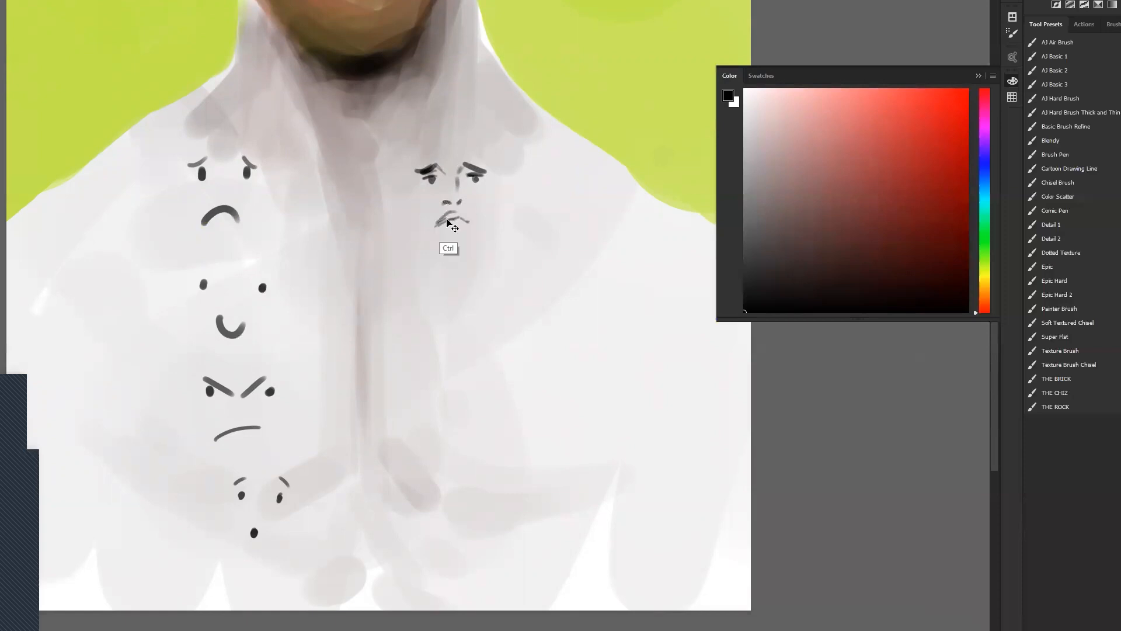
key(ctrl+alt+z)
key(ctrl+alt+z)
Draw a detailed smiling face below the detailed sad one, with arched brows, narrowed eyes, nose, cheek creases and smiling mouth.
drag(436, 285, 425, 249)
key(ctrl+plus)
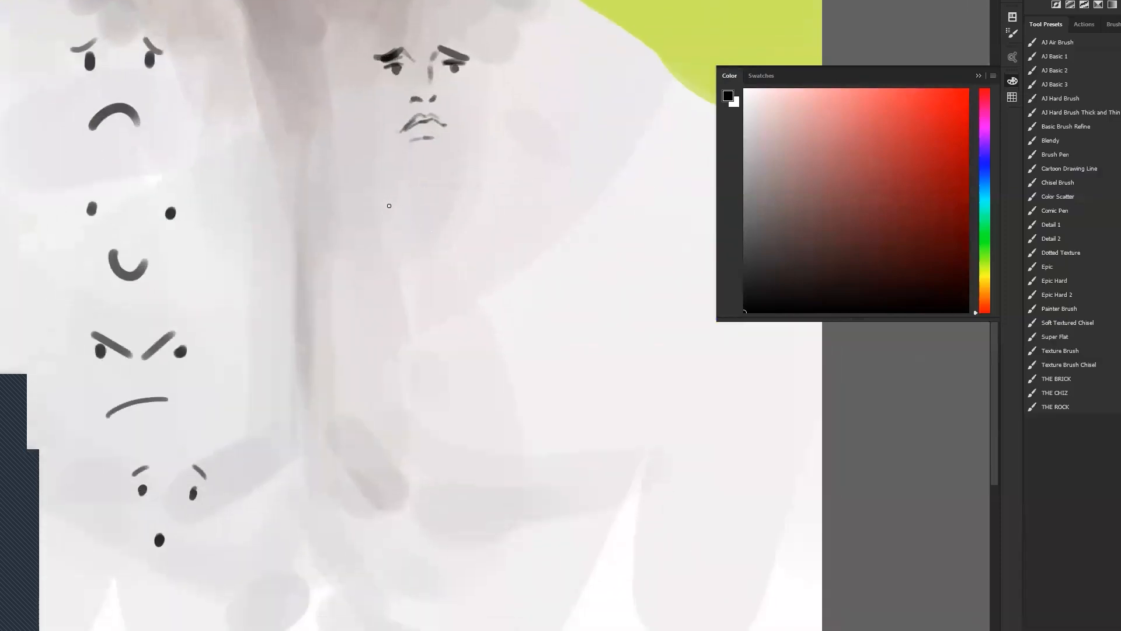
drag(380, 201, 399, 194)
drag(434, 192, 457, 202)
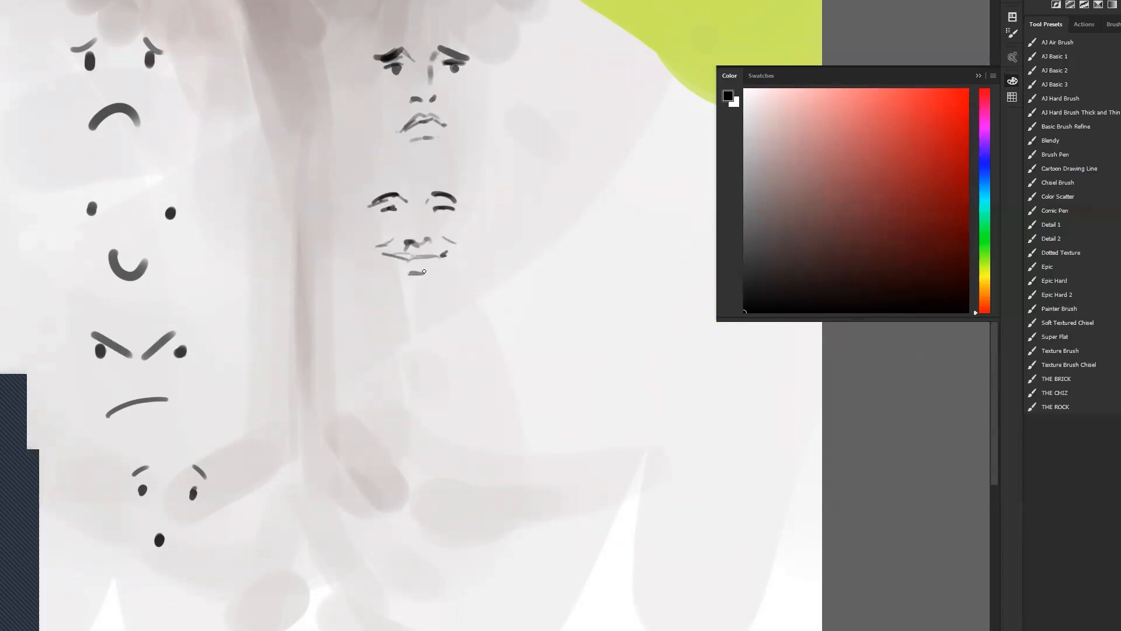
Draw a small arrow pointing from the simple smiling face toward the detailed smiling face.
mouse_move(460, 344)
mouse_down()
mouse_move(467, 279)
mouse_move(479, 326)
mouse_up()
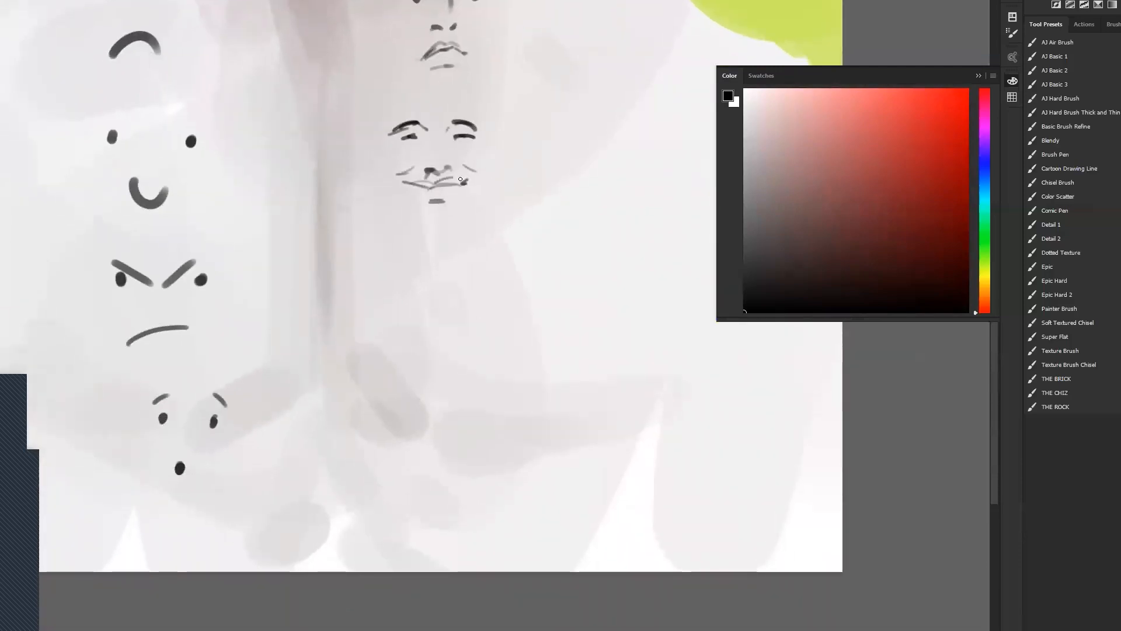
drag(345, 213, 423, 219)
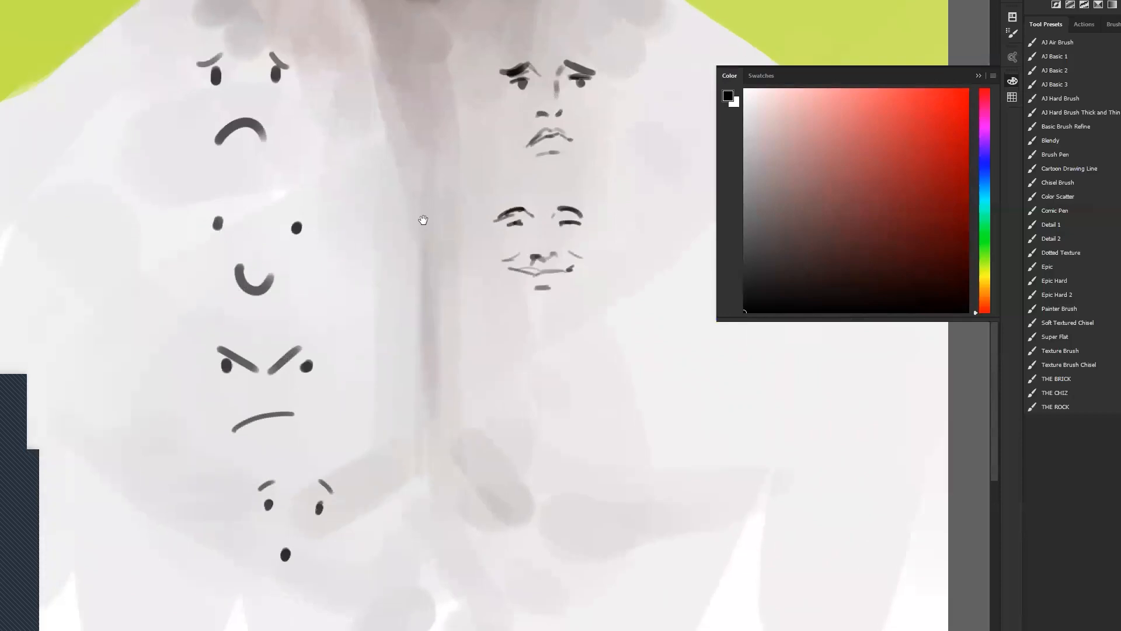
mouse_move(406, 260)
mouse_down()
mouse_move(459, 248)
mouse_move(451, 264)
mouse_up()
Outline the head around the detailed smiling face with thin strokes for the sides, jaw and chin.
mouse_move(610, 192)
mouse_down()
mouse_move(587, 334)
mouse_move(617, 233)
mouse_up()
key(ctrl+z)
drag(485, 218, 489, 255)
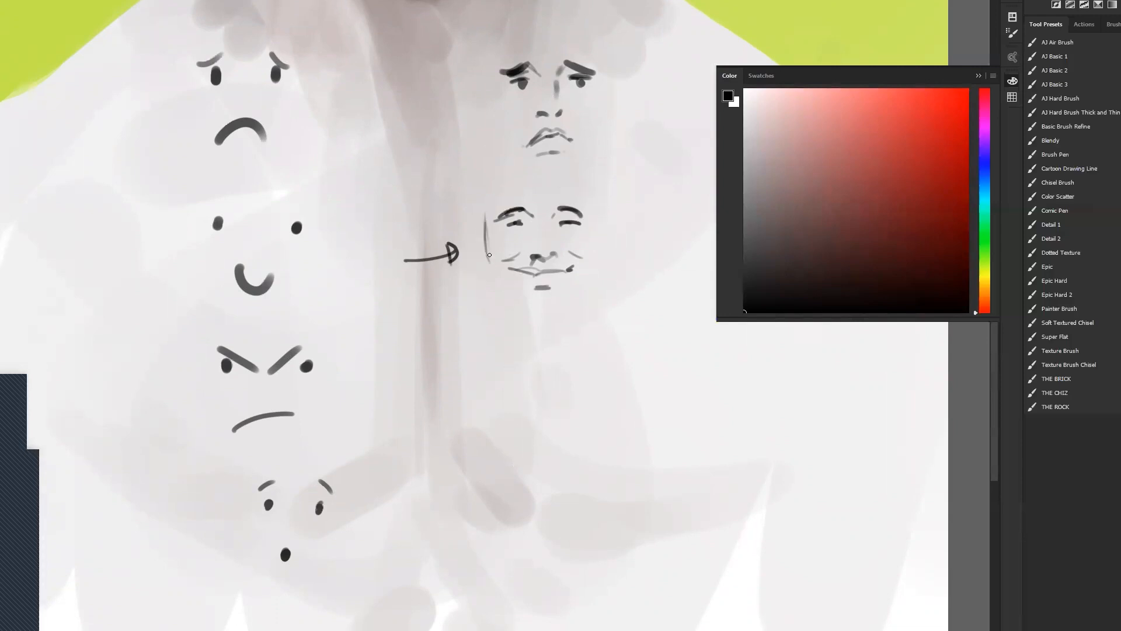
drag(502, 297, 513, 306)
drag(599, 206, 601, 268)
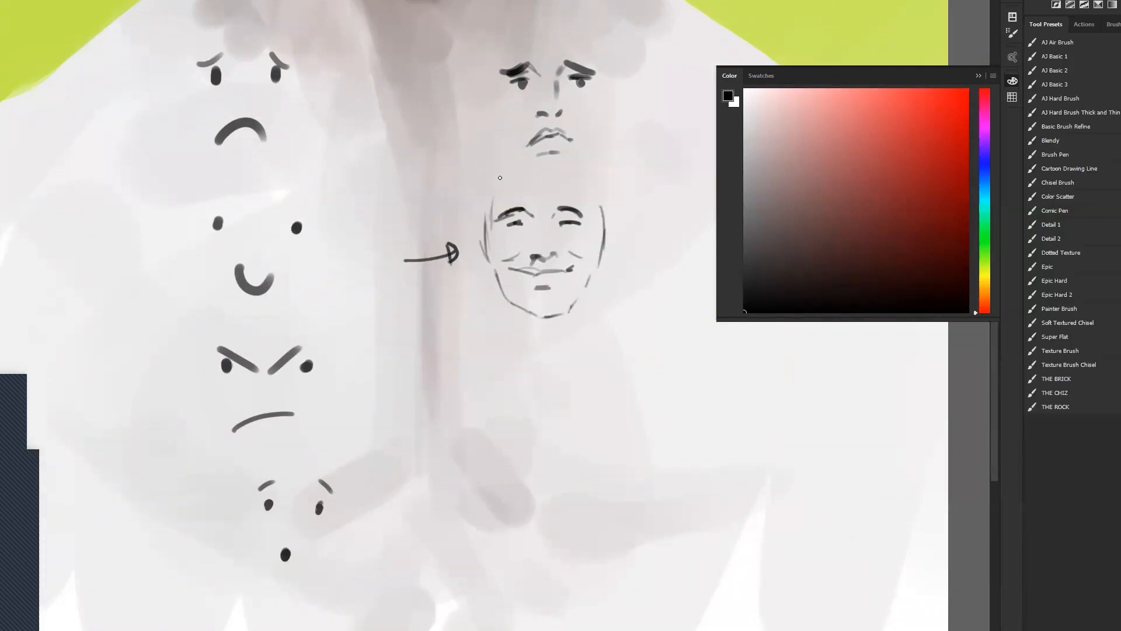
drag(511, 226, 517, 318)
Erase all the simple and detailed face sketches and the arrow from the portrait's chest.
key(z)
alt+click(536, 323)
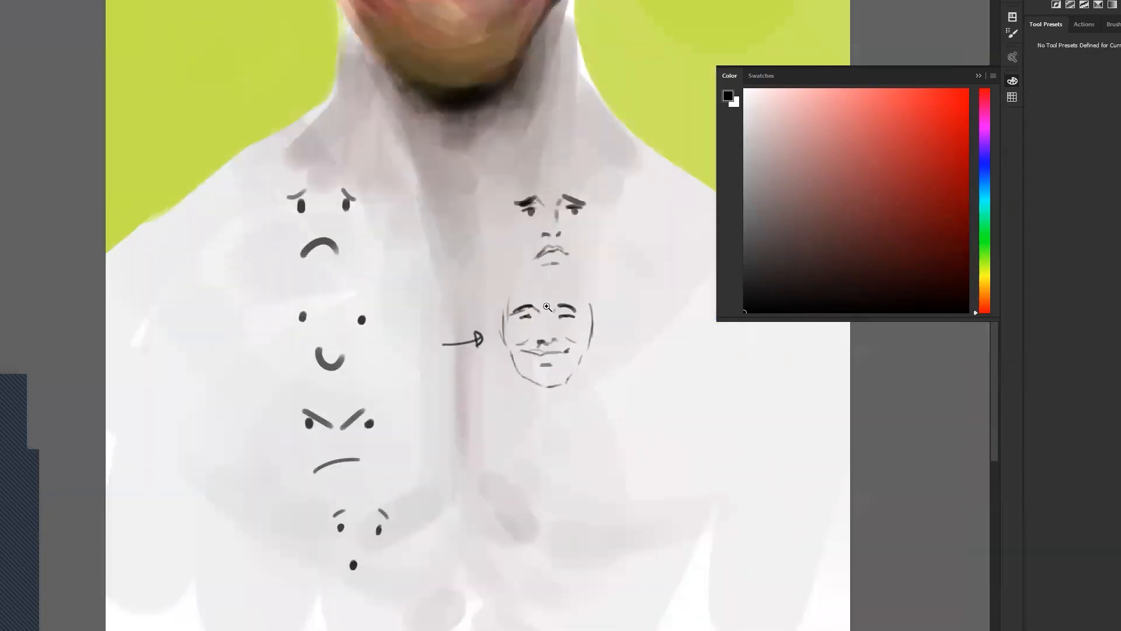
key(e)
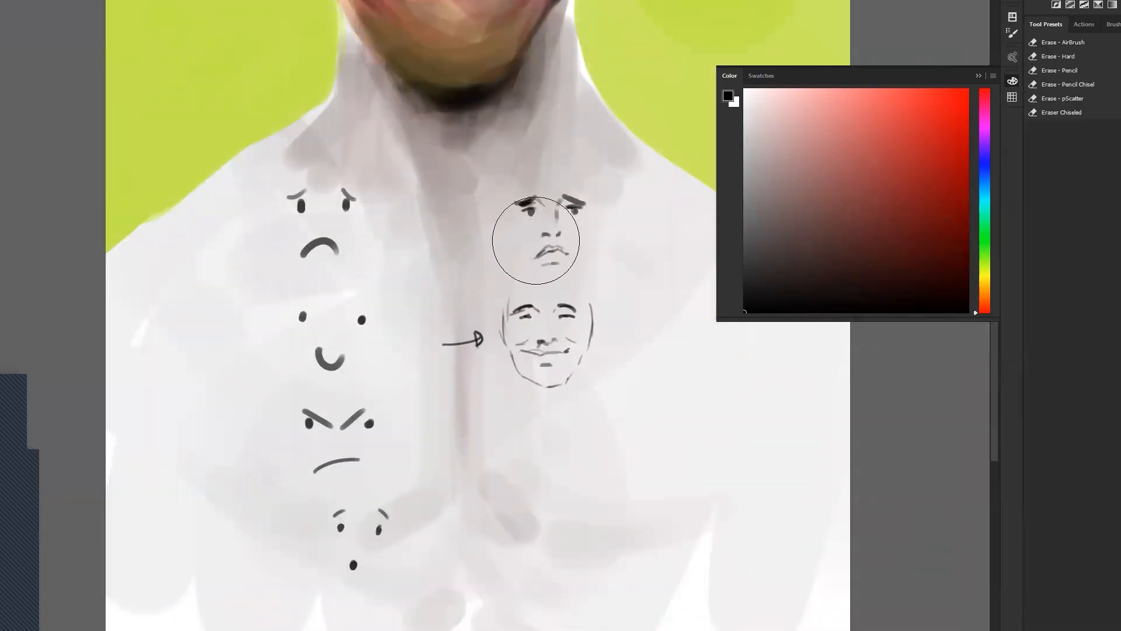
mouse_move(526, 366)
mouse_down()
mouse_move(363, 225)
mouse_move(304, 310)
mouse_move(394, 611)
mouse_up()
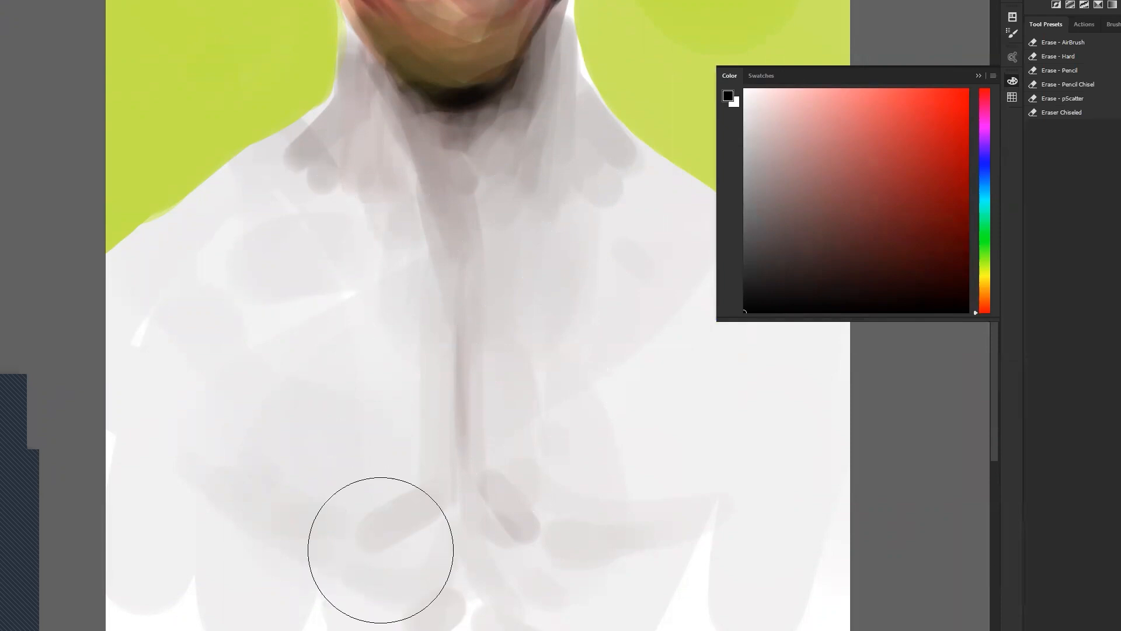
key(z)
alt+click(538, 318)
alt+click(529, 383)
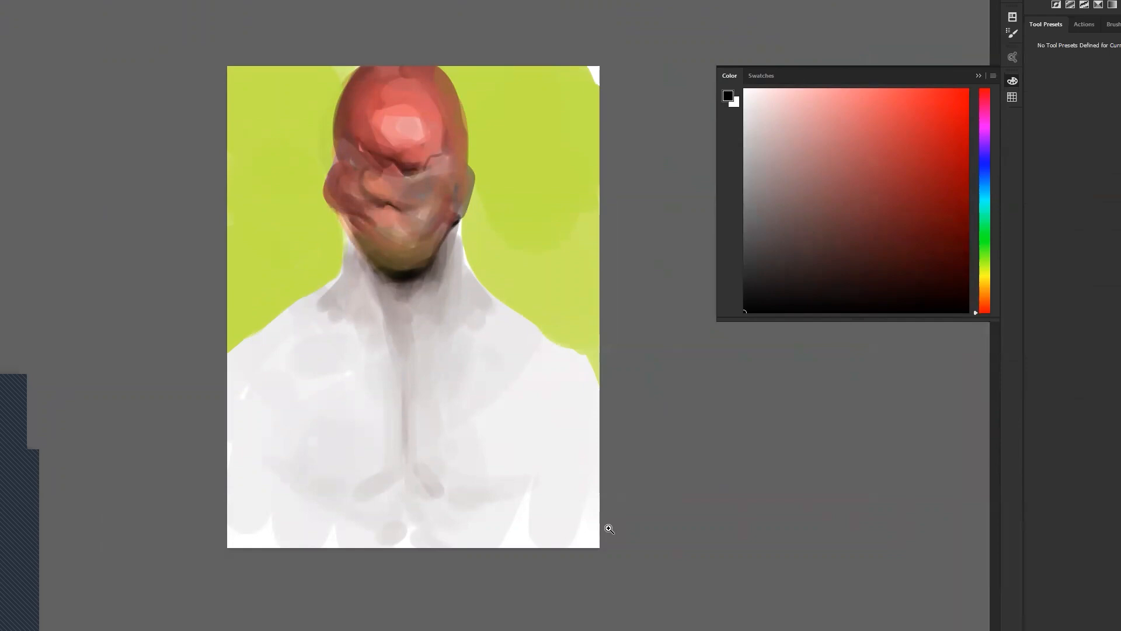
Soften the forehead highlight and the area below the brow with red tones sampled from the head.
key(e)
key(b)
key(ctrl+plus)
alt+click(403, 100)
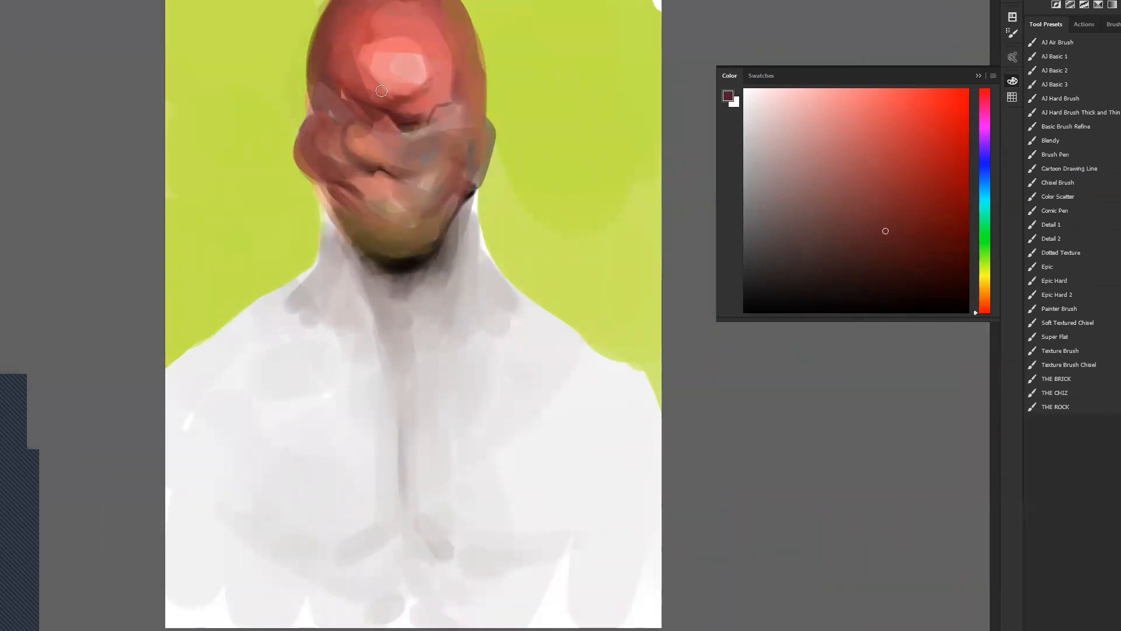
alt+click(385, 89)
key(])
mouse_move(390, 88)
mouse_down()
mouse_move(419, 86)
mouse_move(358, 48)
mouse_move(363, 64)
mouse_move(369, 56)
mouse_move(427, 69)
mouse_move(374, 36)
mouse_move(368, 62)
mouse_move(411, 40)
mouse_move(434, 77)
mouse_move(399, 40)
mouse_move(437, 74)
mouse_move(421, 83)
mouse_move(423, 59)
mouse_move(375, 51)
mouse_move(440, 52)
mouse_move(414, 9)
mouse_move(451, 48)
mouse_move(396, 24)
mouse_move(370, 29)
mouse_move(443, 38)
mouse_move(431, 15)
mouse_move(396, 5)
mouse_move(403, 37)
mouse_move(446, 22)
mouse_move(460, 55)
mouse_up()
alt+click(422, 60)
alt+click(437, 48)
mouse_move(445, 112)
mouse_down()
mouse_move(432, 145)
mouse_move(412, 139)
mouse_move(423, 143)
mouse_up()
Darken the eye creases below the brow with black strokes and blend them using sampled skin tones.
alt+click(428, 130)
key(bracketleft)
key(bracketleft)
key(bracketleft)
key(bracketleft)
key(bracketleft)
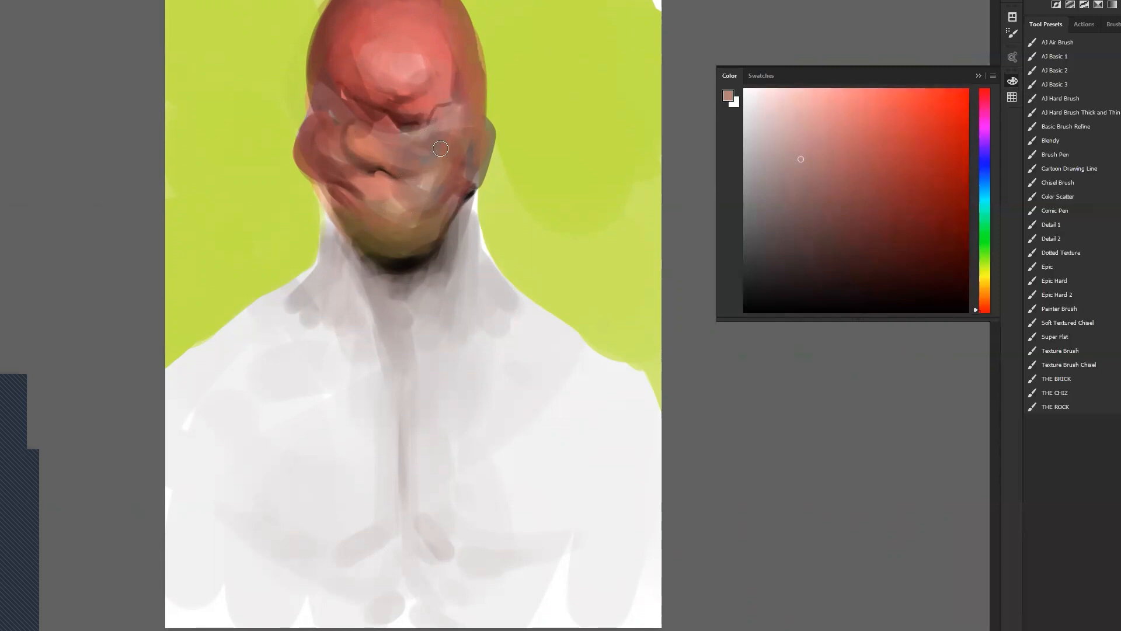
key(d)
key(bracketright)
key(bracketright)
key(bracketright)
key(bracketright)
key(bracketright)
key(bracketright)
key(bracketright)
alt+click(416, 131)
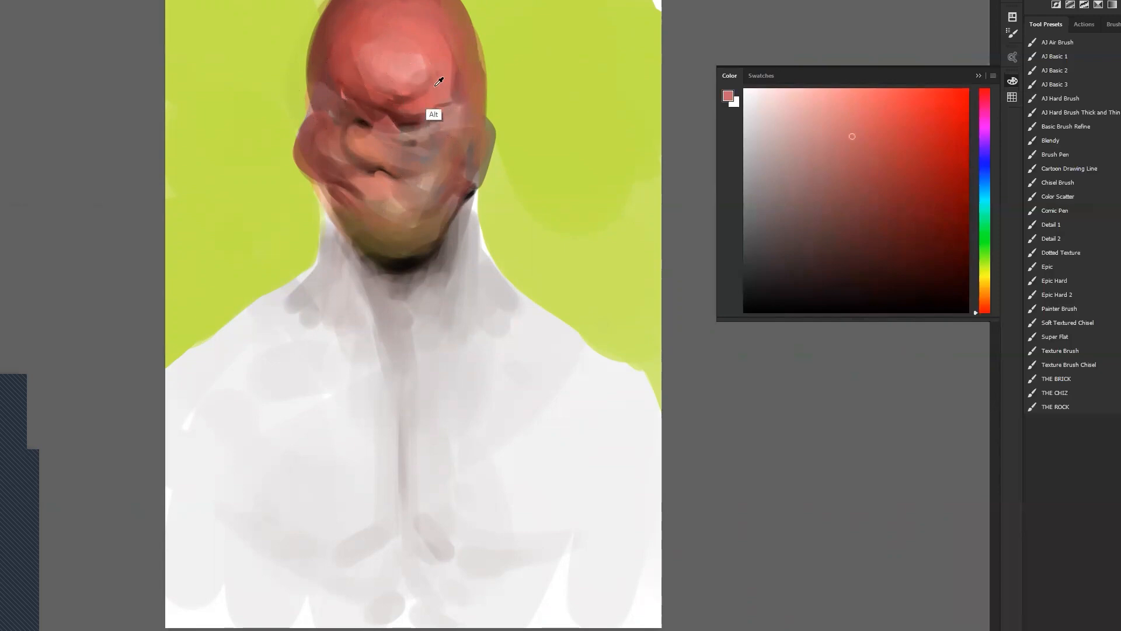
Paint a sampled light red along the brow above the bulging cheek using a small brush.
key(bracketleft)
key(bracketleft)
key(bracketleft)
key(bracketleft)
key(bracketleft)
key(bracketleft)
drag(336, 96, 359, 108)
alt+click(345, 97)
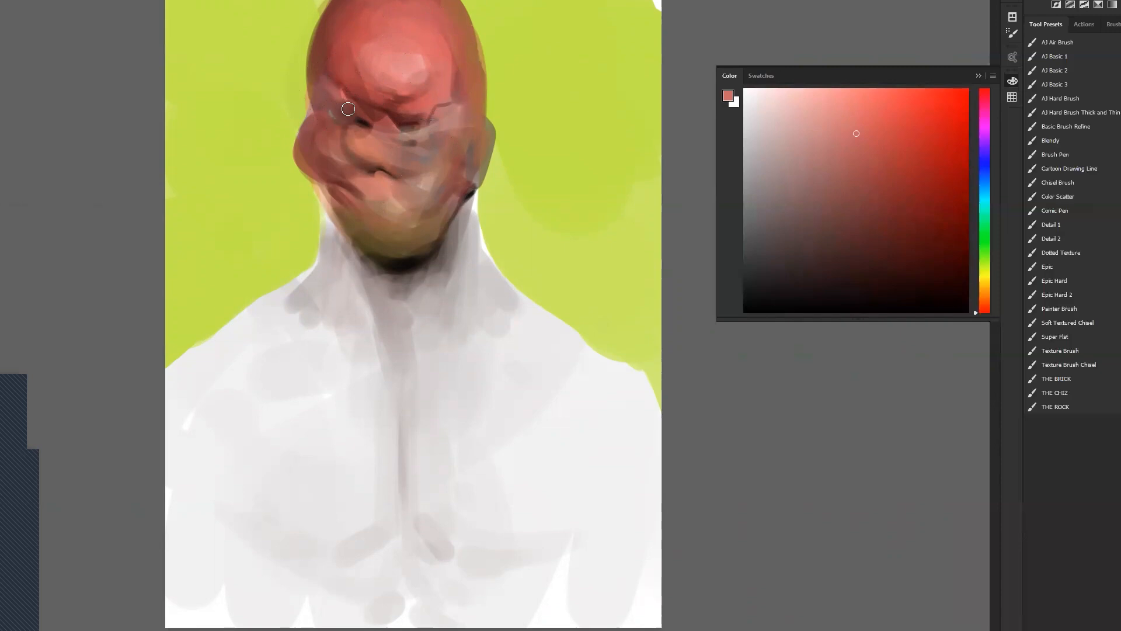
Shade a dark crease on the forehead's side above the bulging cheek and blend it with sampled reds.
key(d)
alt+click(332, 65)
key(d)
key(bracketright)
key(bracketright)
key(bracketright)
key(bracketright)
alt+click(346, 77)
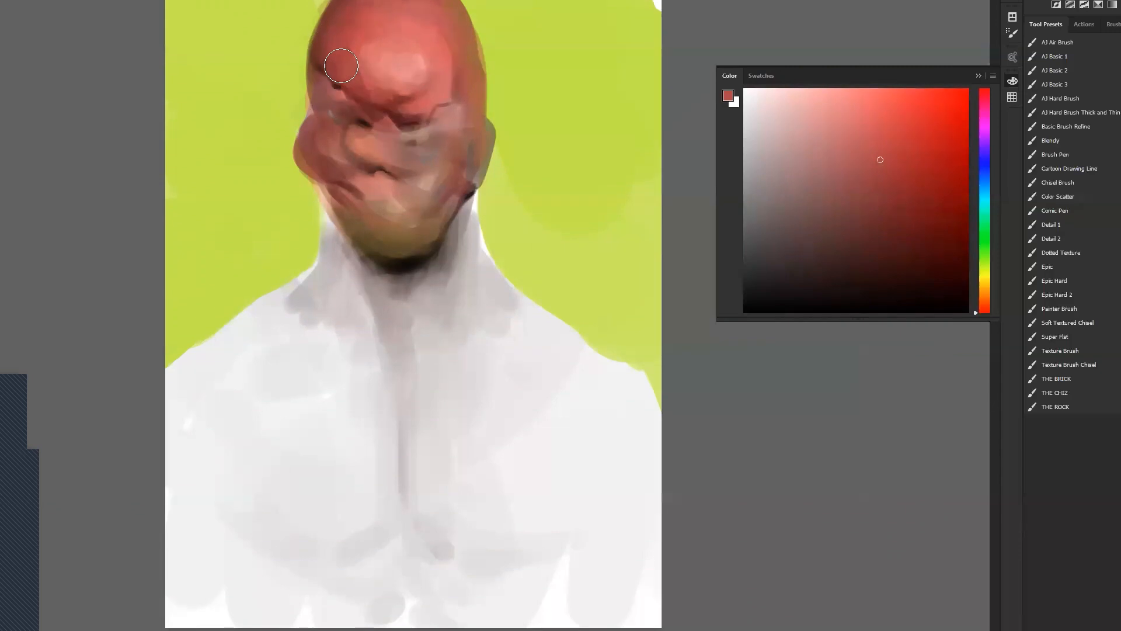
key(d)
mouse_move(325, 74)
mouse_down()
mouse_move(337, 85)
mouse_move(341, 64)
mouse_move(350, 91)
mouse_up()
alt+click(348, 63)
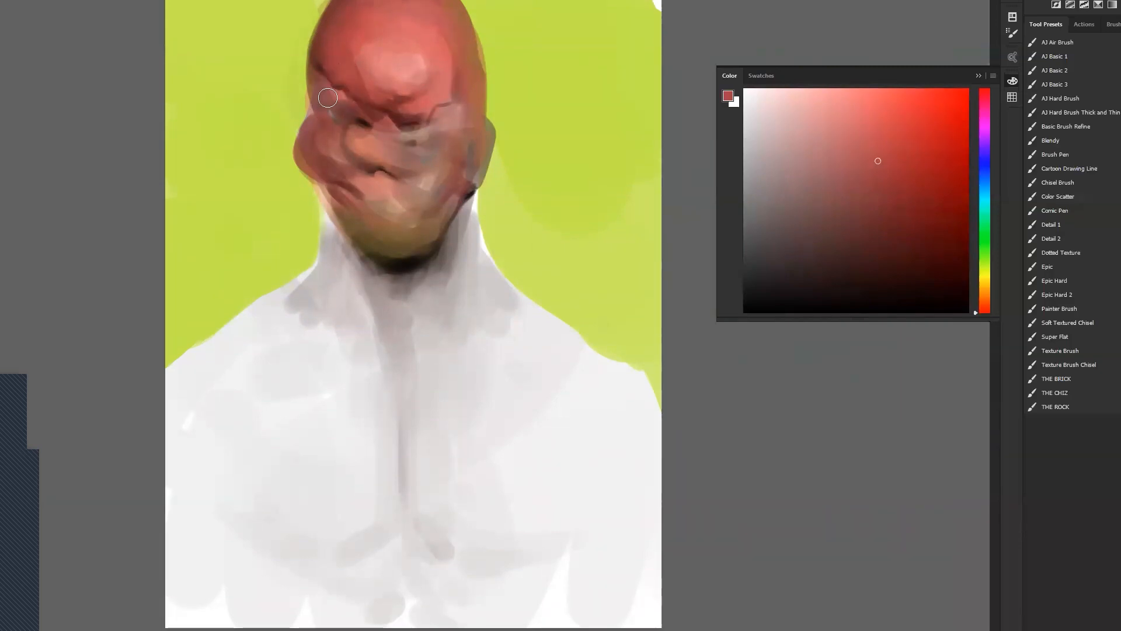
Deepen the eye socket beside the bulging cheek with fine black strokes and blend the cheek with sampled pink.
key(d)
key(bracketleft)
key(bracketleft)
key(bracketleft)
key(bracketleft)
key(bracketleft)
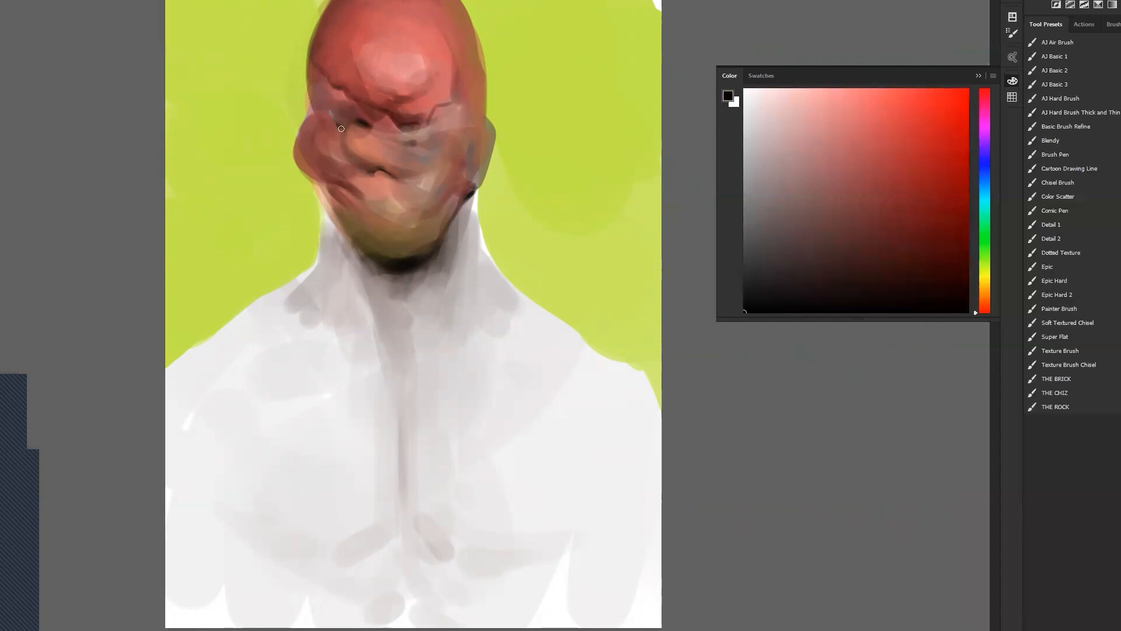
key(bracketright)
key(bracketright)
key(bracketright)
key(bracketright)
key(bracketright)
key(bracketright)
key(bracketright)
key(bracketright)
alt+click(350, 172)
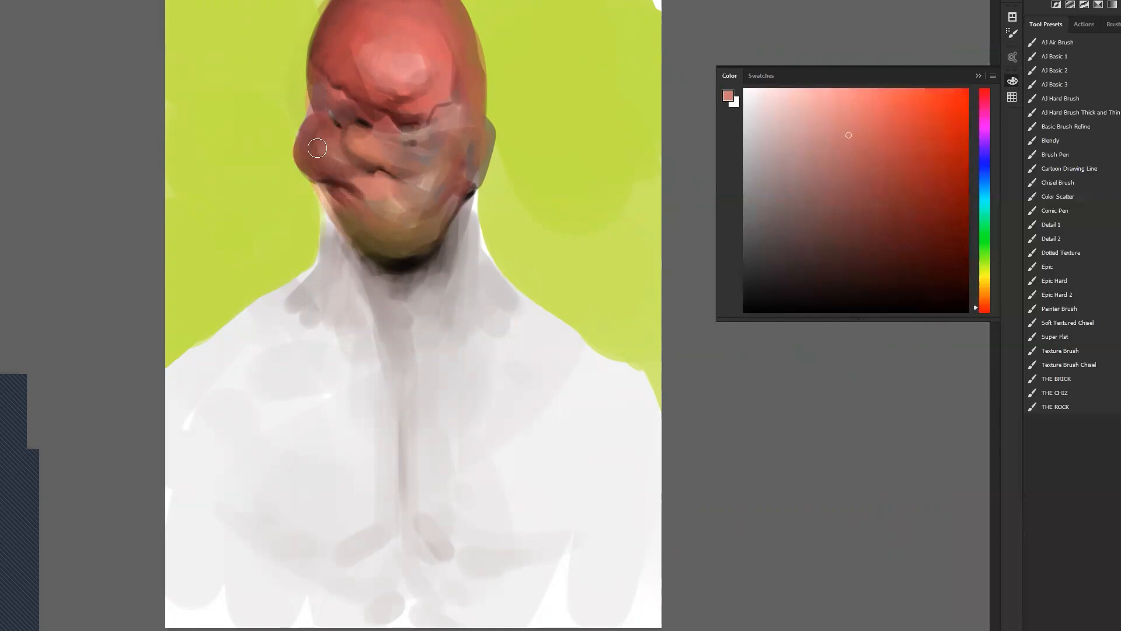
Blend sampled reddish skin tones over the nose and across the forehead.
alt+click(374, 160)
alt+click(371, 165)
mouse_move(357, 136)
mouse_down()
mouse_move(389, 153)
mouse_move(368, 161)
mouse_move(390, 153)
mouse_up()
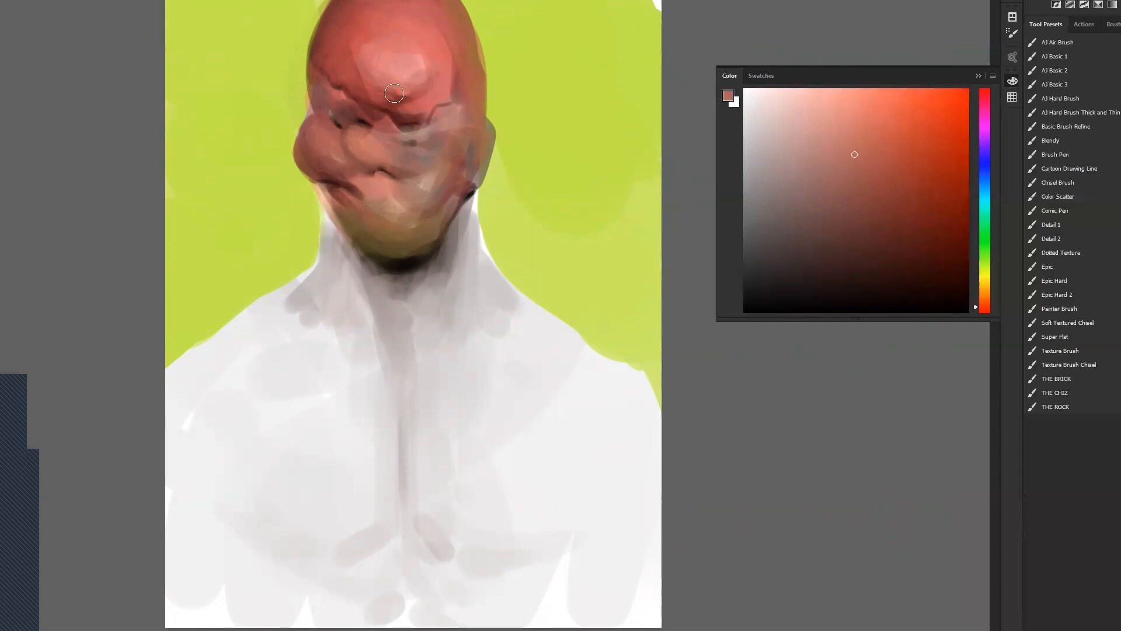
mouse_move(350, 67)
mouse_down()
mouse_move(427, 54)
mouse_move(413, 12)
mouse_move(452, 68)
mouse_move(441, 38)
mouse_move(450, 63)
mouse_up()
key(bracketright)
key(bracketright)
key(bracketright)
key(bracketright)
key(bracketright)
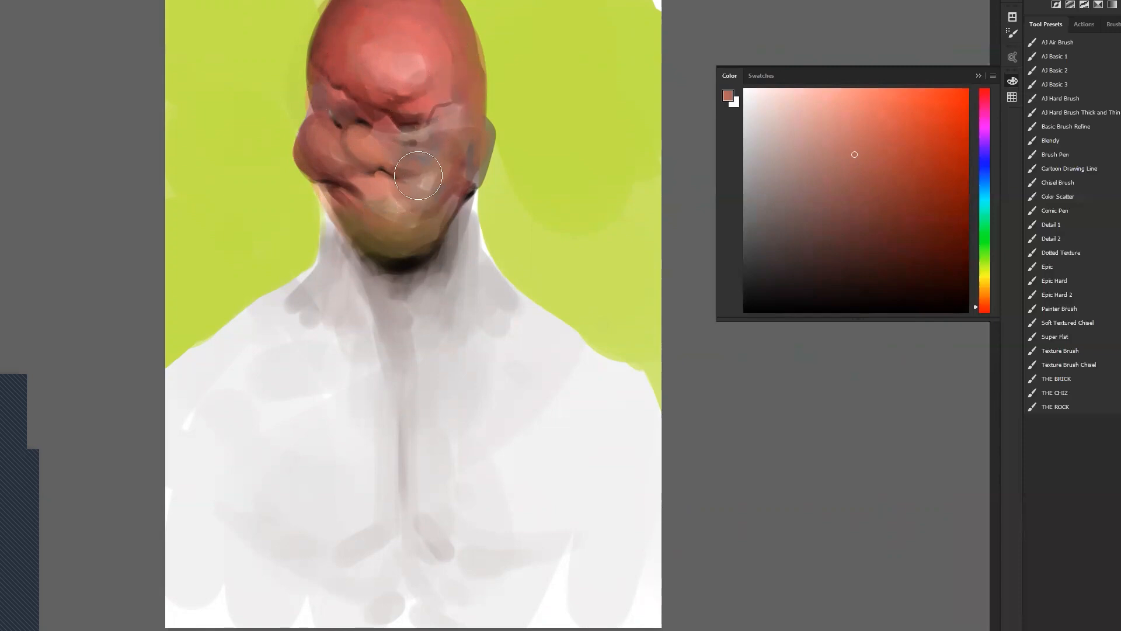
Add thin dark wrinkles around the mouth and blend them with sampled peach skin tones.
key(alt)
alt+click(435, 181)
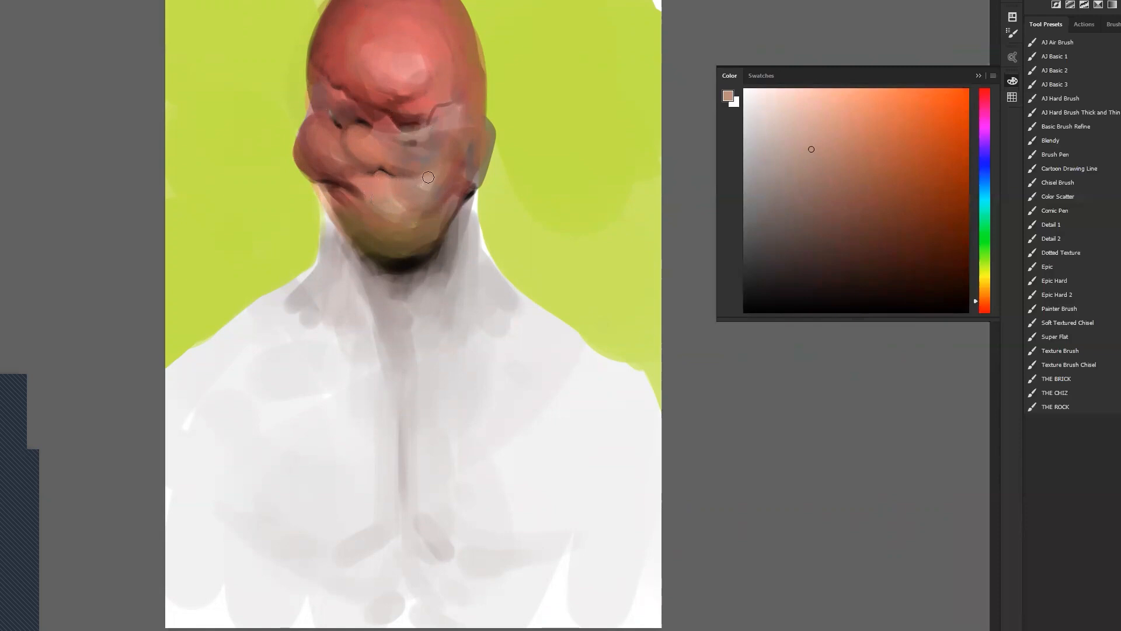
key(d)
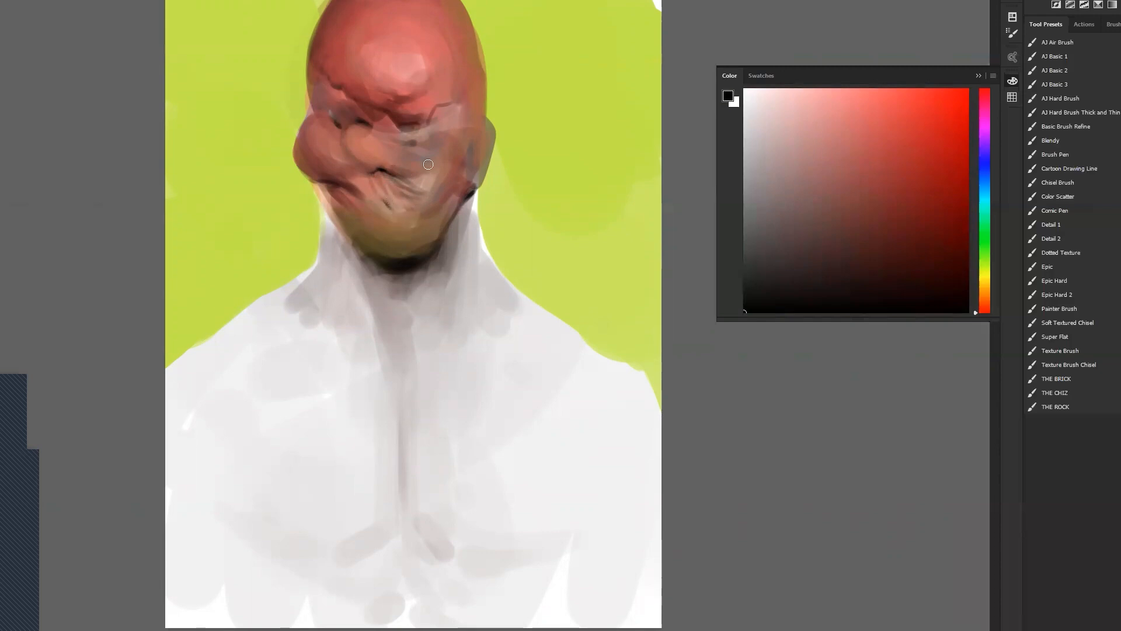
alt+click(415, 185)
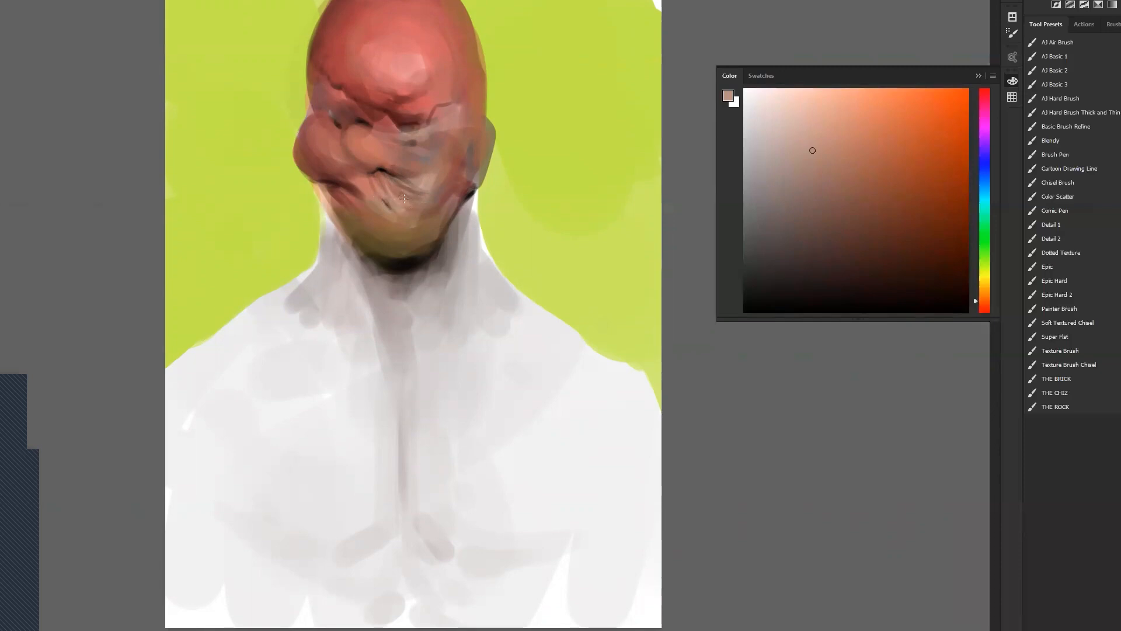
key(d)
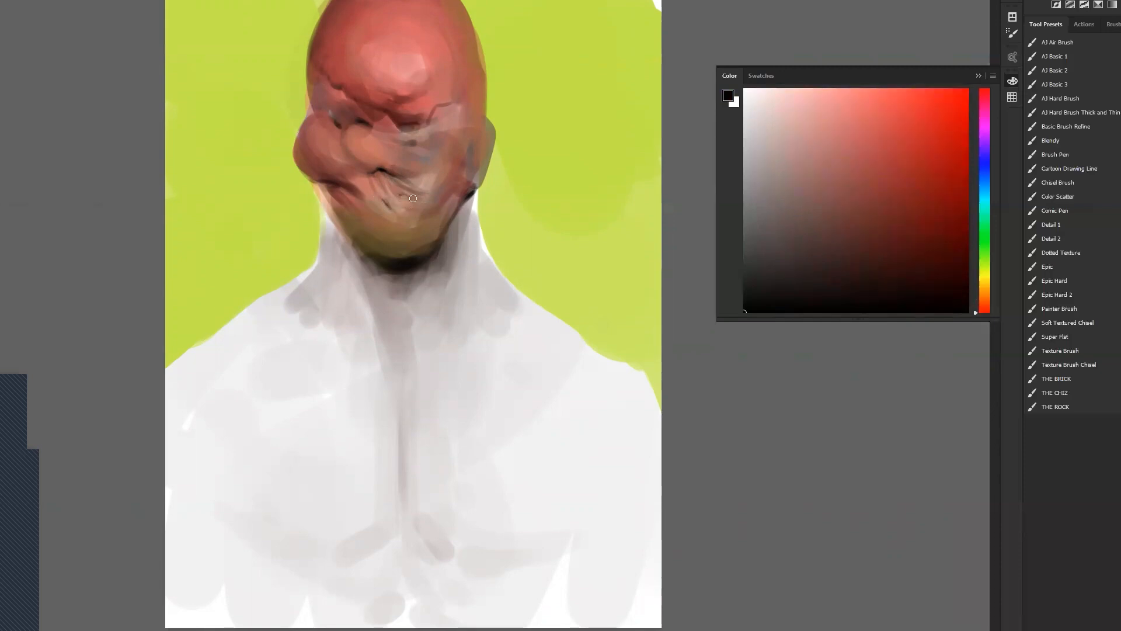
Flip the canvas horizontally.
key(v)
key(ctrl+minus)
key(ctrl+minus)
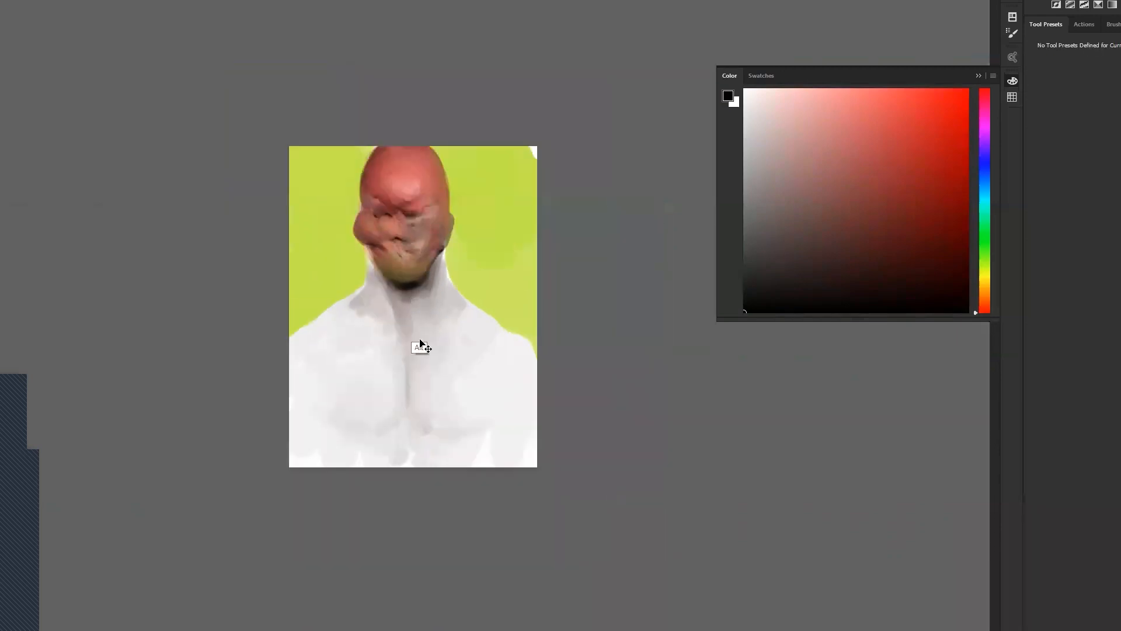
key(b)
key(ctrl+plus)
key(ctrl+plus)
Darken the inner edge of the grey ear with black and blend it into the face with sampled skin tones.
key([)
key([)
key([)
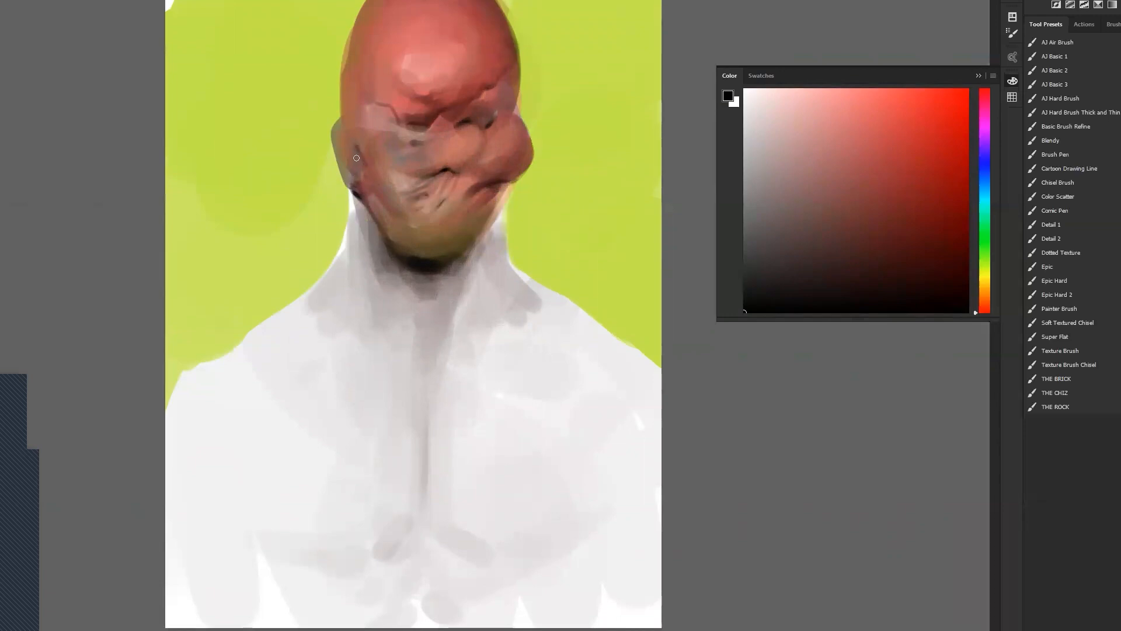
mouse_move(353, 141)
mouse_down()
mouse_move(371, 114)
mouse_move(375, 143)
mouse_move(365, 112)
mouse_move(381, 147)
mouse_up()
key(])
key(])
key(])
key(])
alt+click(374, 151)
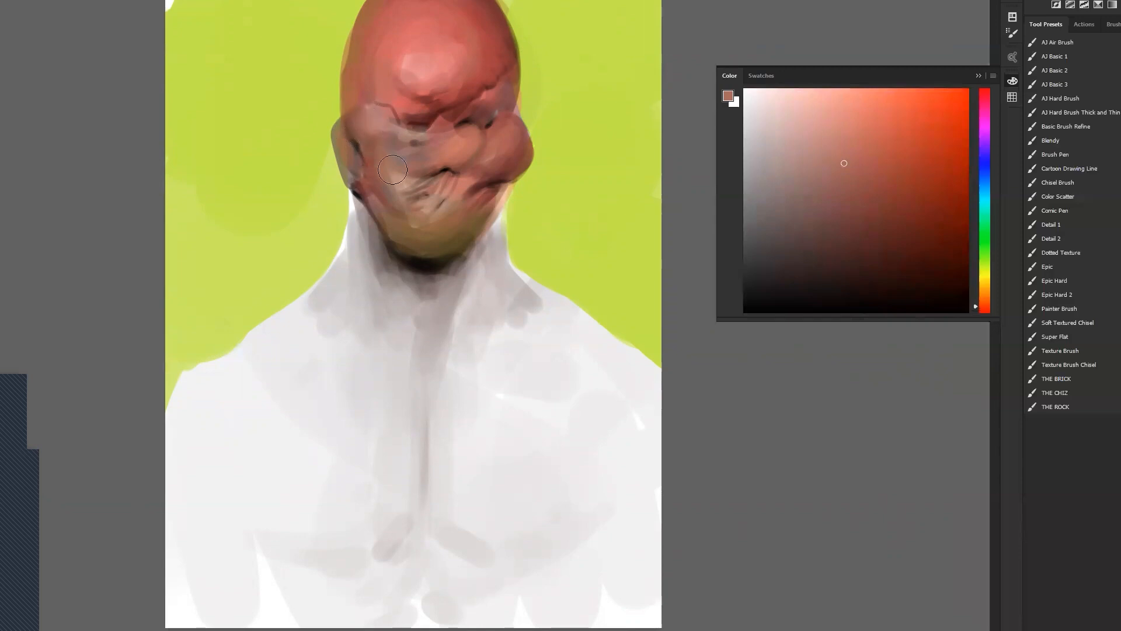
Rework the eye area beside the grey ear in sampled skin tones and trim the forehead's edge with background green.
alt+click(415, 68)
key(bracketleft)
key(bracketleft)
key(bracketleft)
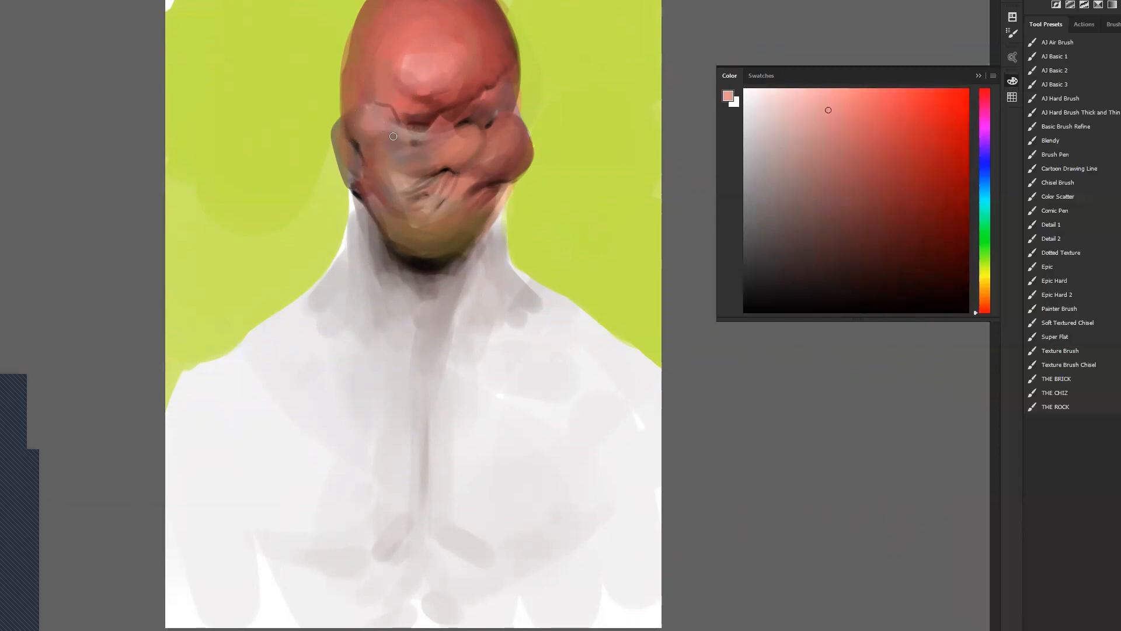
alt+click(365, 134)
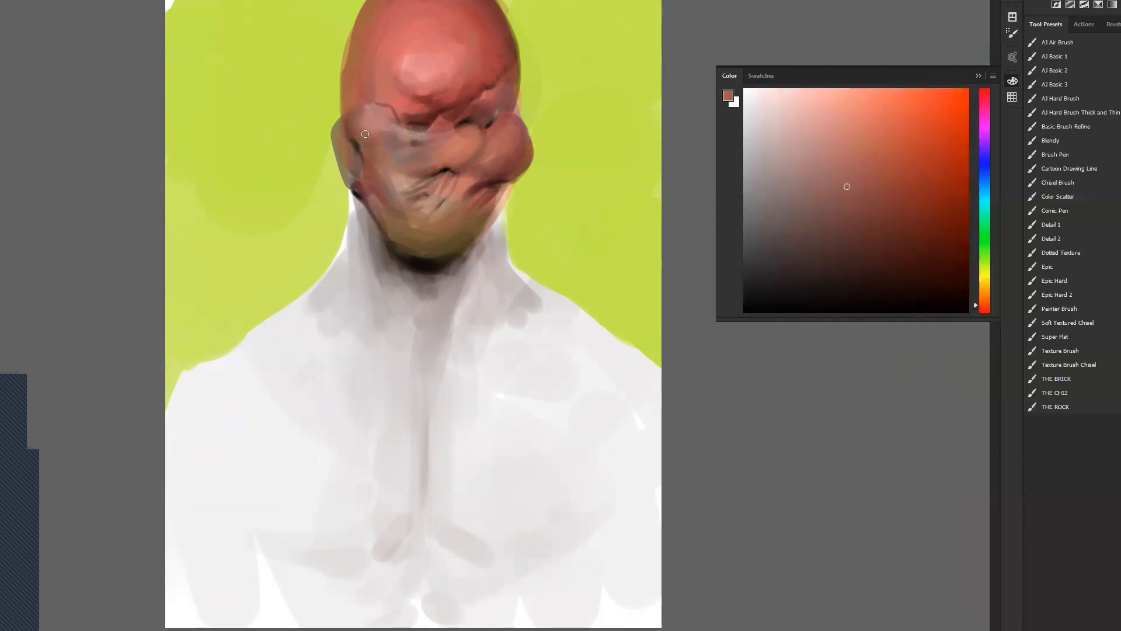
alt+click(412, 135)
key(bracketright)
key(bracketright)
alt+click(524, 58)
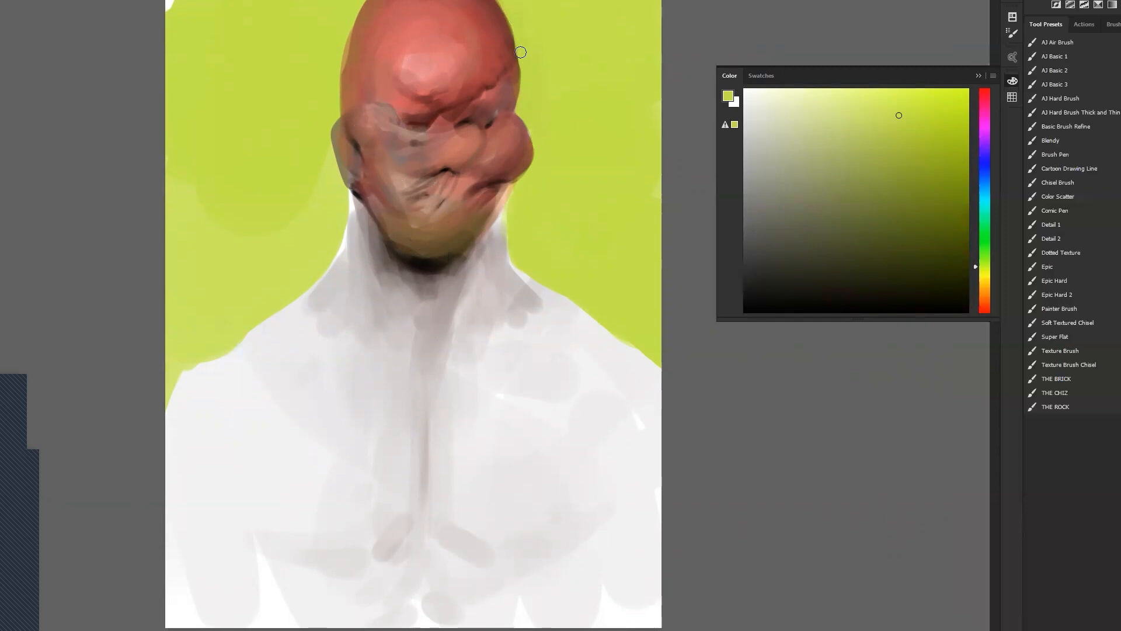
Flip the canvas back to its original orientation.
alt+click(541, 141)
alt+click(541, 140)
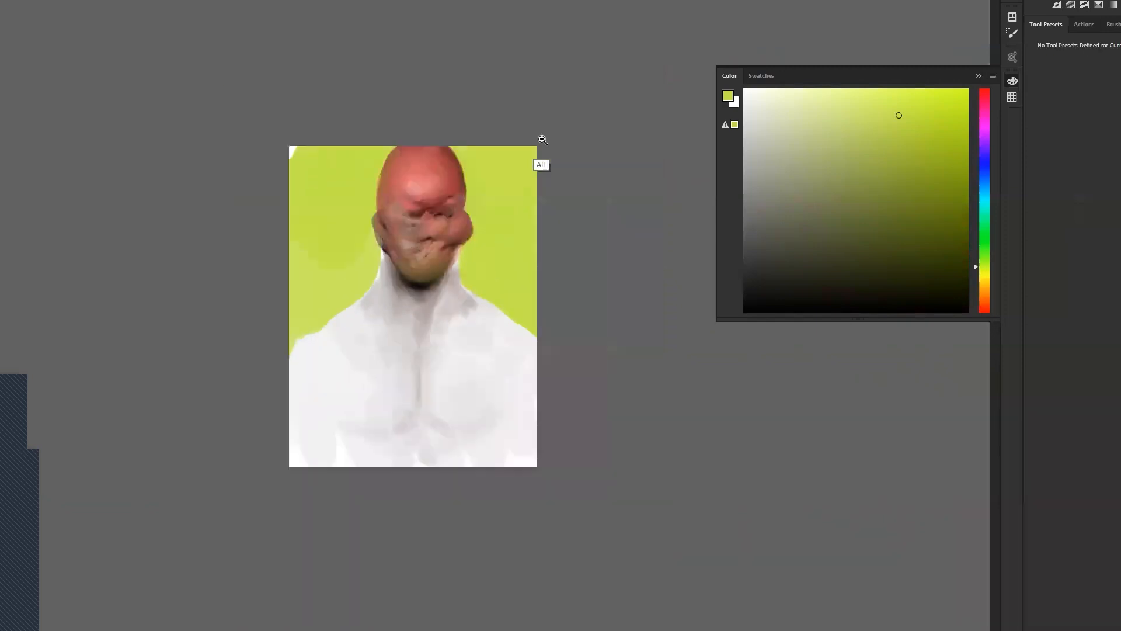
alt+click(538, 187)
key(ctrl+shift+h)
ctrl+click(454, 272)
ctrl+click(454, 272)
ctrl+click(455, 272)
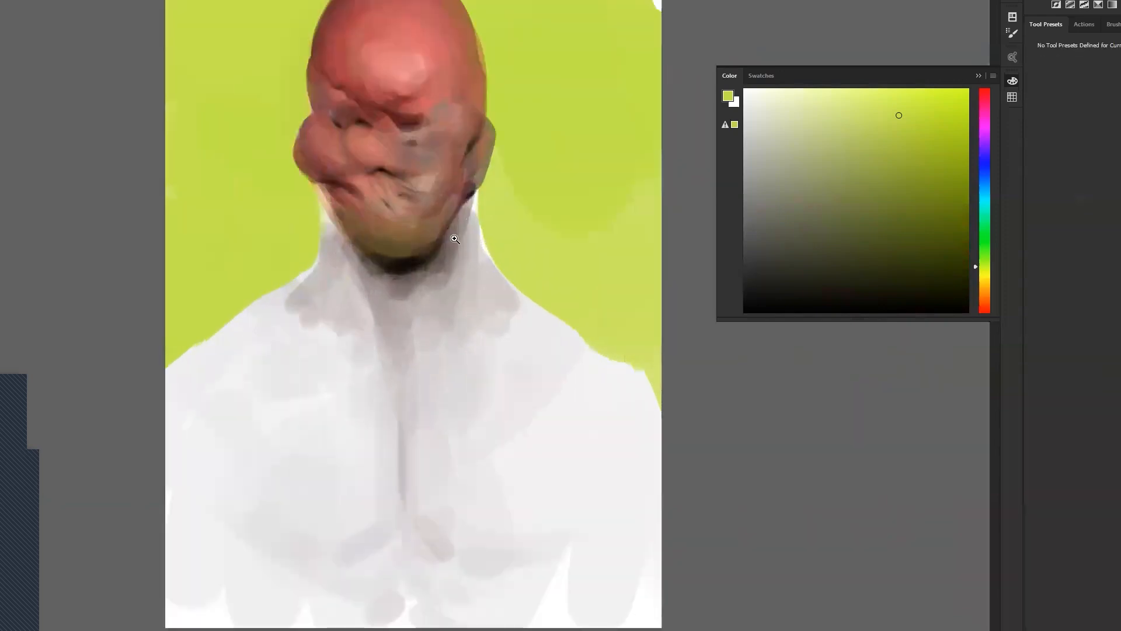
Paint thick black strokes under the jaw on both sides, from below the ears to the chin's shadow.
key(d)
drag(323, 207, 350, 238)
mouse_move(321, 204)
mouse_down()
mouse_move(374, 270)
mouse_move(325, 218)
mouse_move(374, 271)
mouse_up()
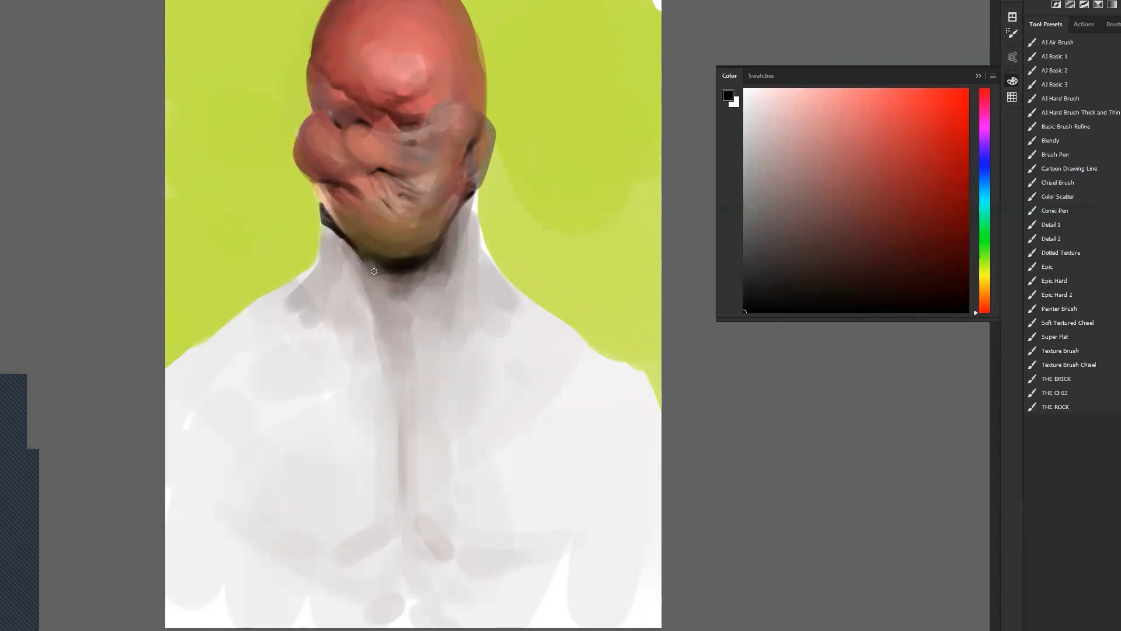
drag(437, 246, 473, 200)
key(z)
alt+click(427, 327)
alt+click(432, 340)
alt+click(437, 353)
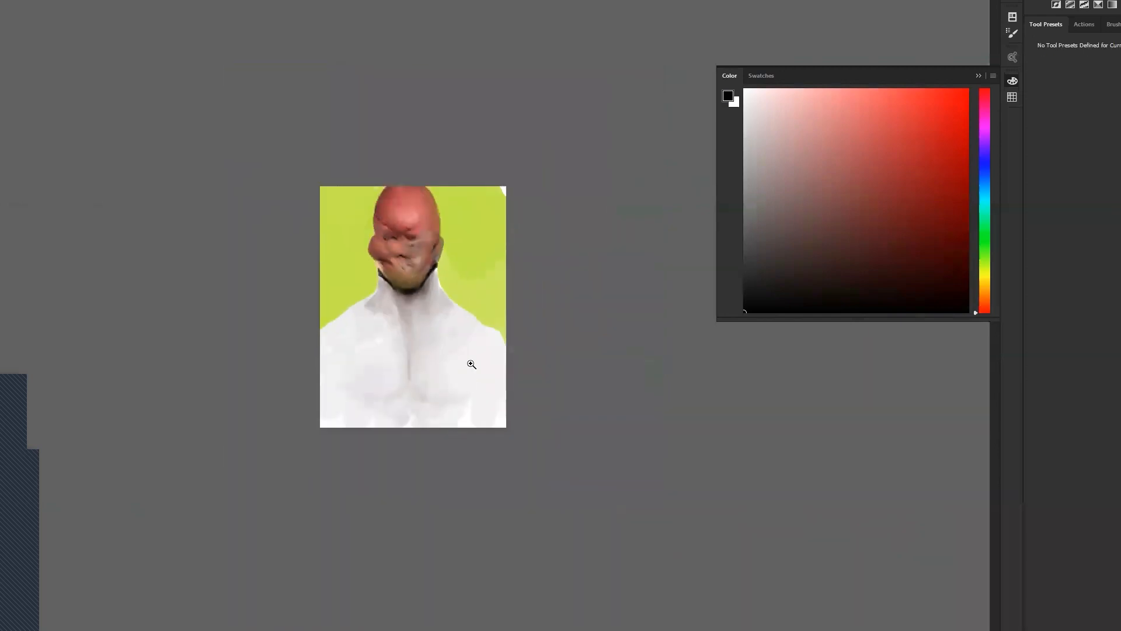
Touch up the jaw's edge below the bulging cheek in sampled grey, green and brown tones, and reset the paint colour to black.
click(453, 362)
click(456, 368)
click(390, 247)
key(b)
alt+click(327, 274)
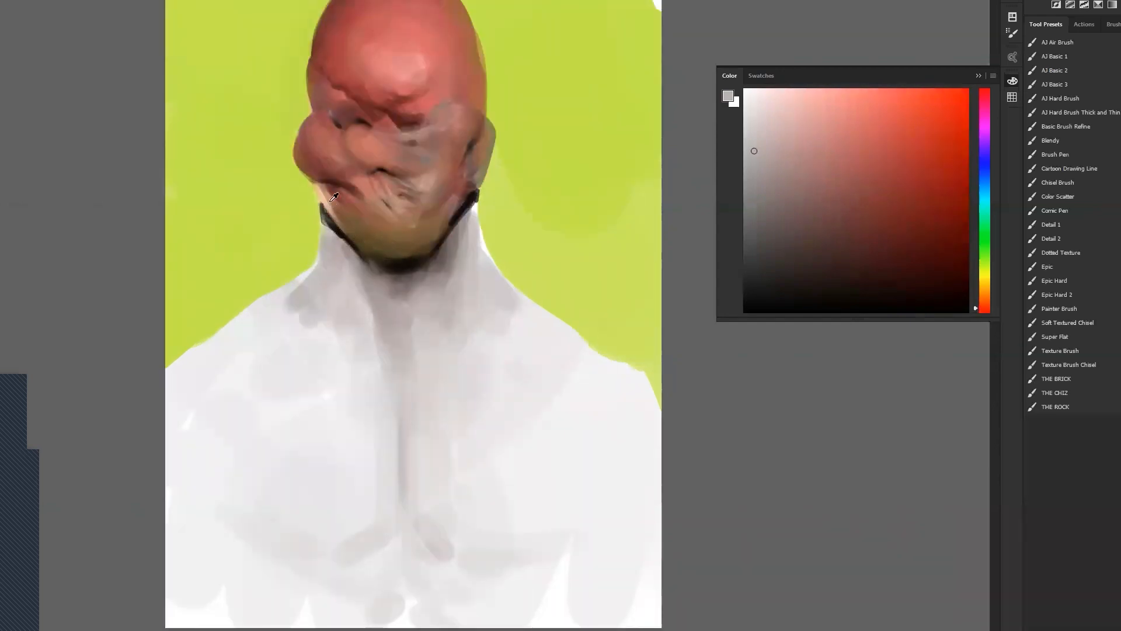
alt+click(307, 239)
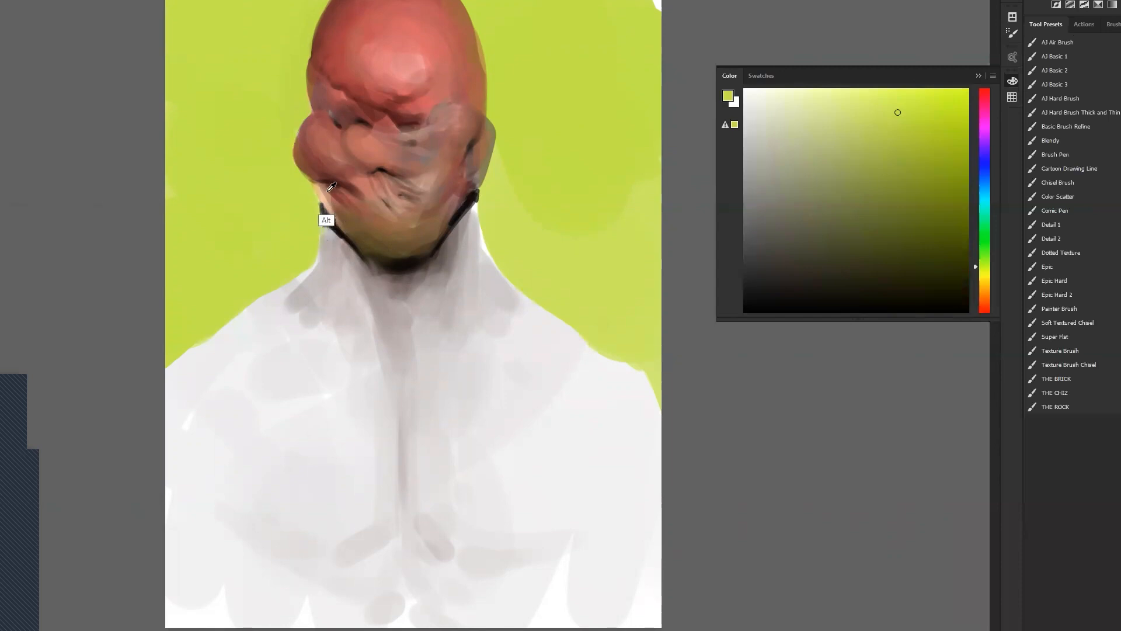
alt+click(317, 188)
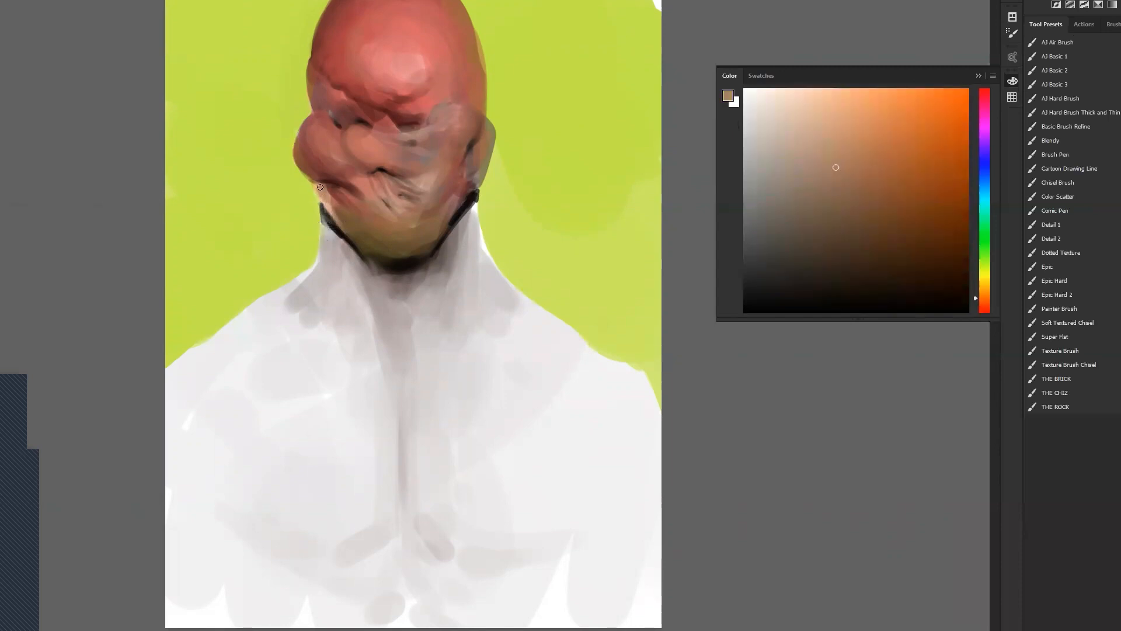
key(d)
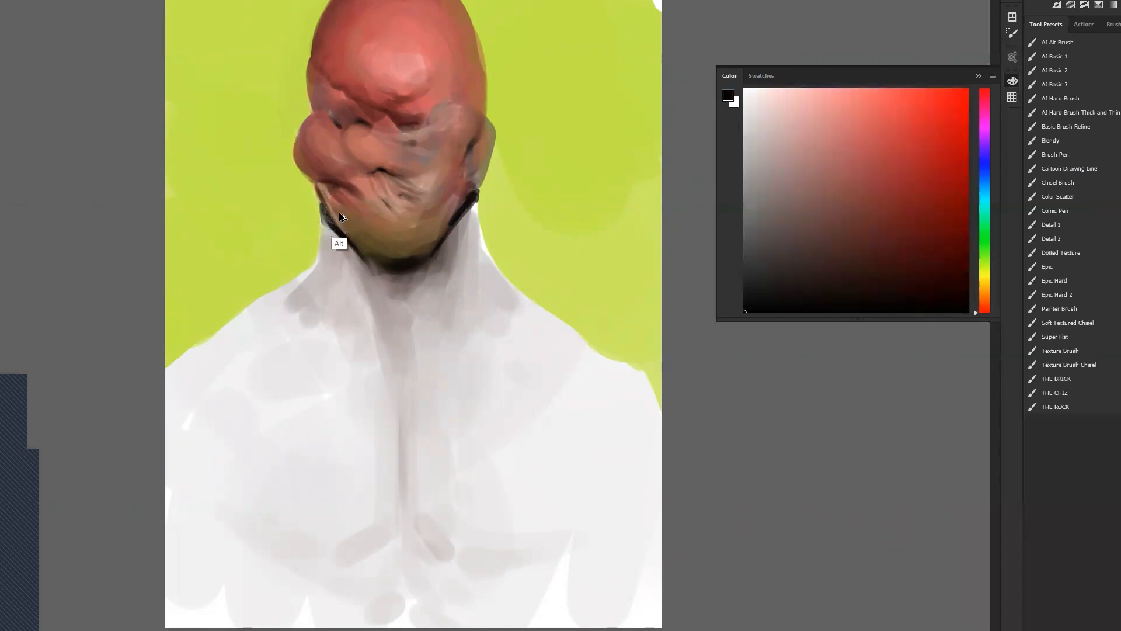
key(z)
alt+click(375, 310)
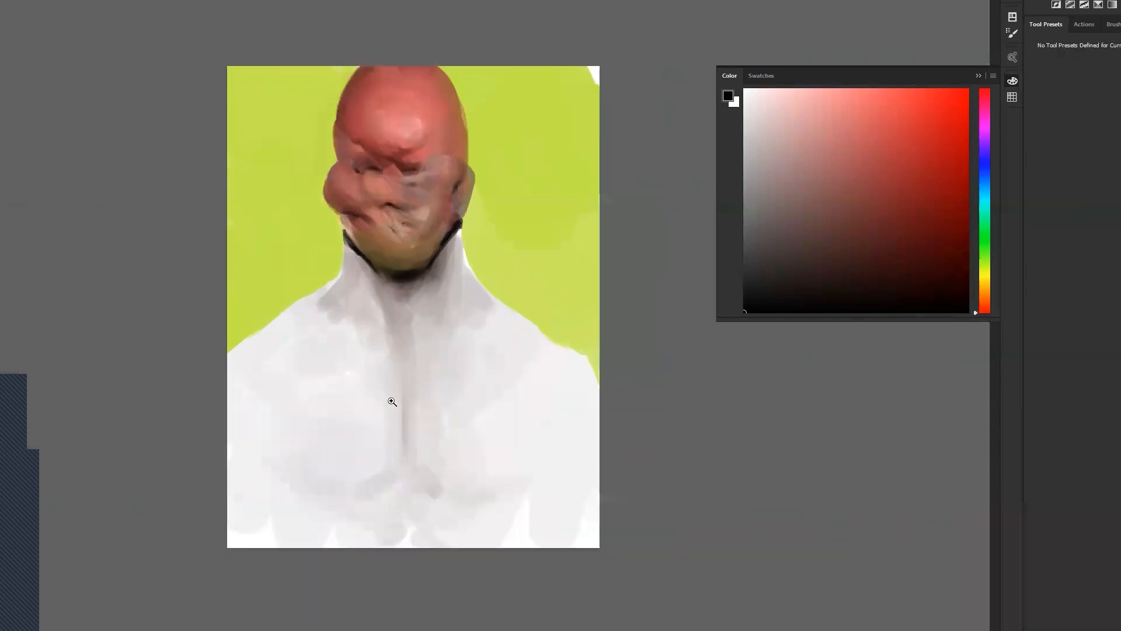
click(392, 401)
key(b)
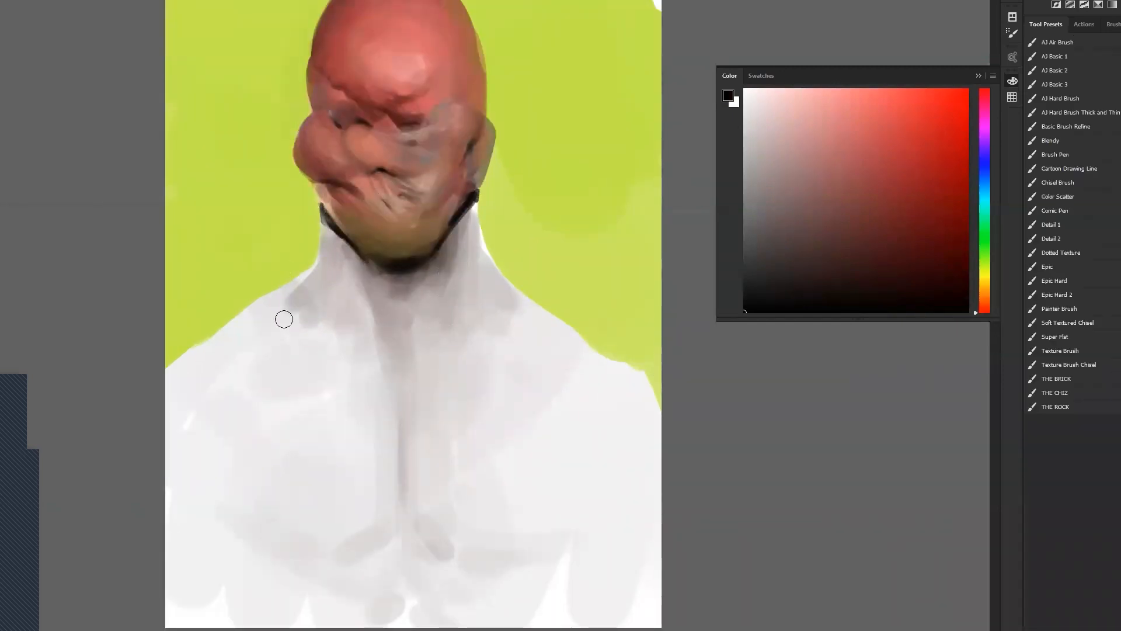
mouse_move(320, 228)
mouse_down()
mouse_move(212, 276)
mouse_move(289, 362)
mouse_up()
key(ctrl+z)
mouse_move(319, 230)
mouse_down()
mouse_move(198, 300)
mouse_move(351, 448)
mouse_up()
drag(319, 232, 353, 449)
key(ctrl+alt+z)
key(ctrl+alt+z)
Switch to the web browser, open the Pinterest profile's boards in a new tab and look through them for costume references.
key(alt+Tab)
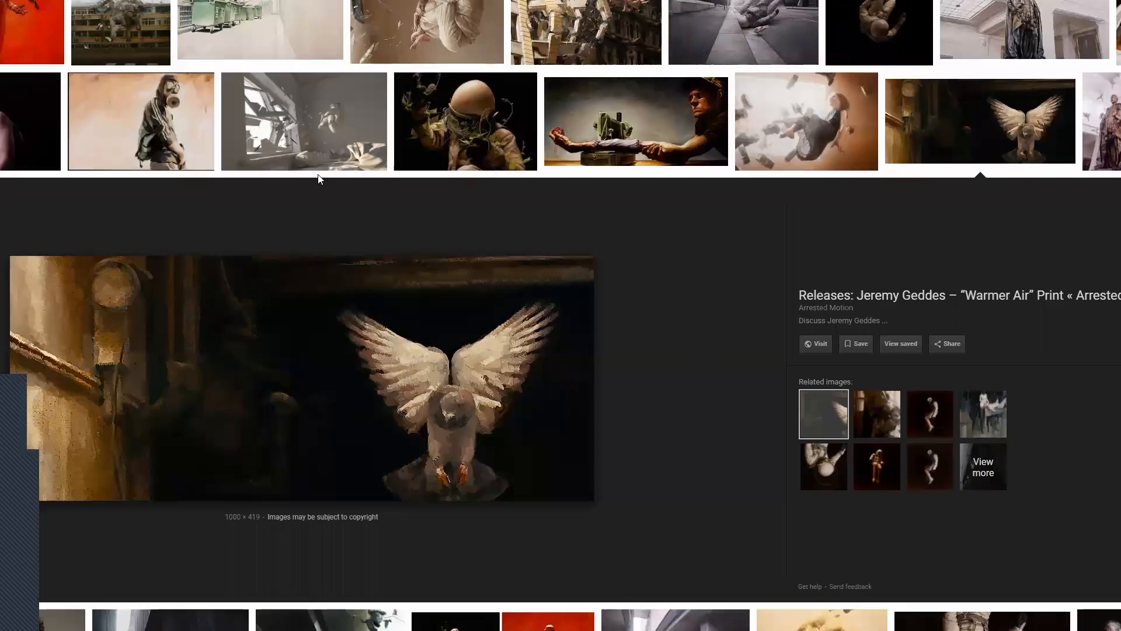
key(ctrl+t)
text(pi)
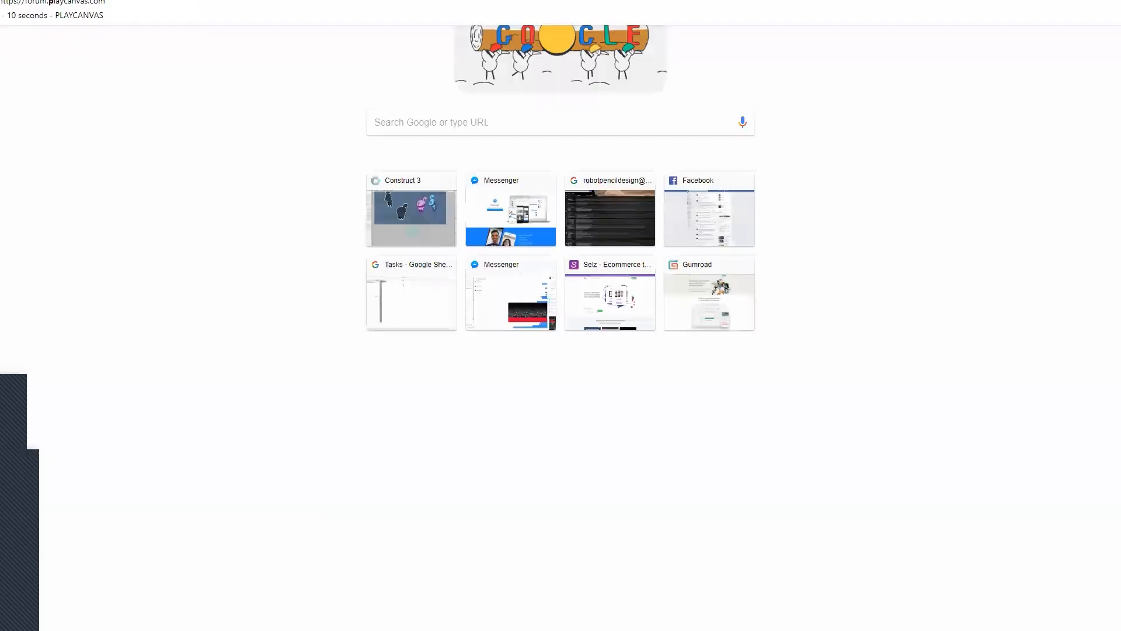
key(Return)
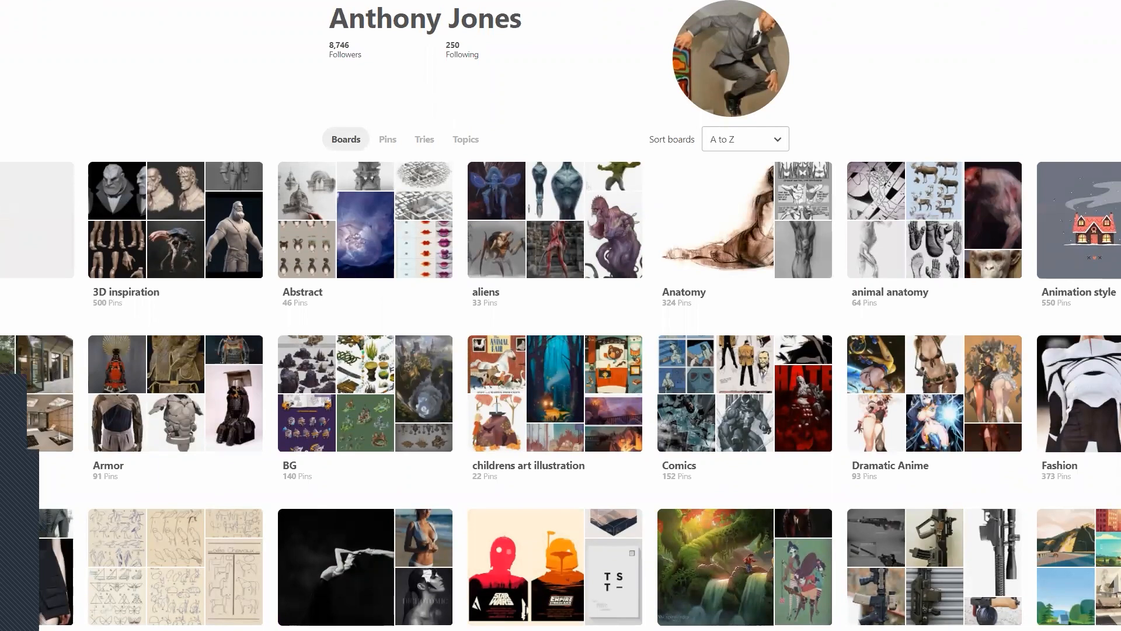
scroll(365, 326, down, 11)
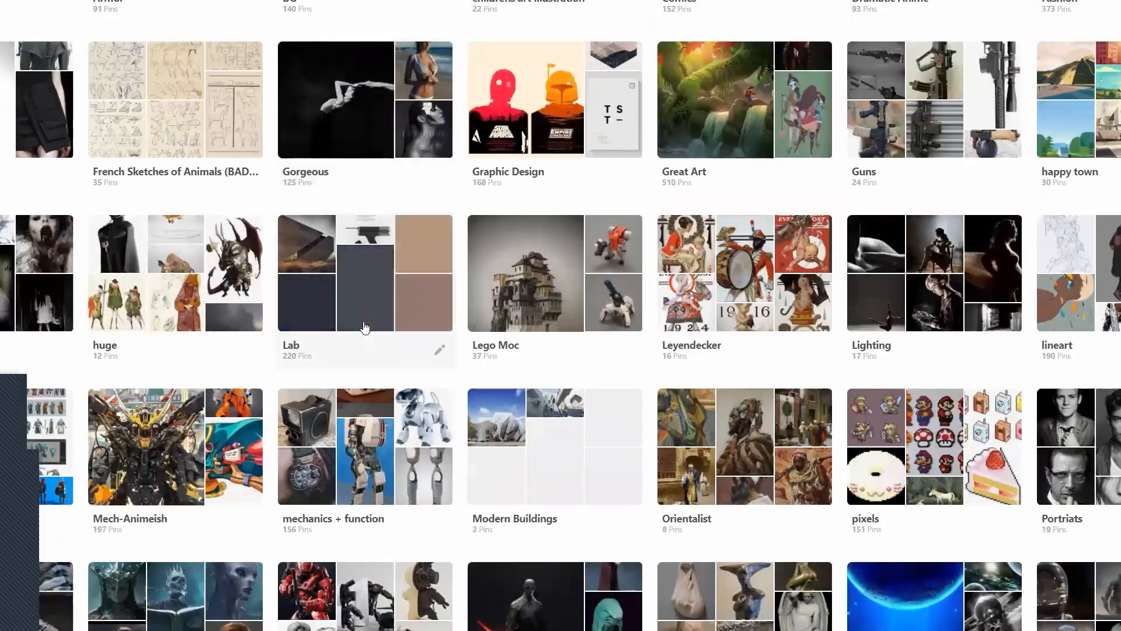
scroll(363, 325, down, 1)
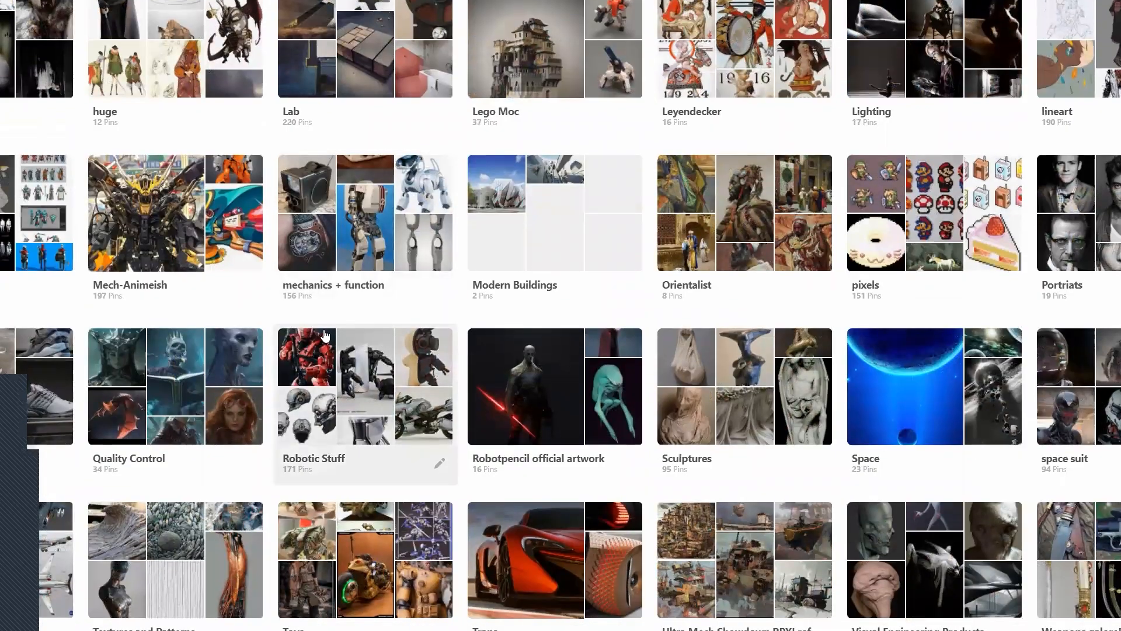
scroll(325, 335, down, 2)
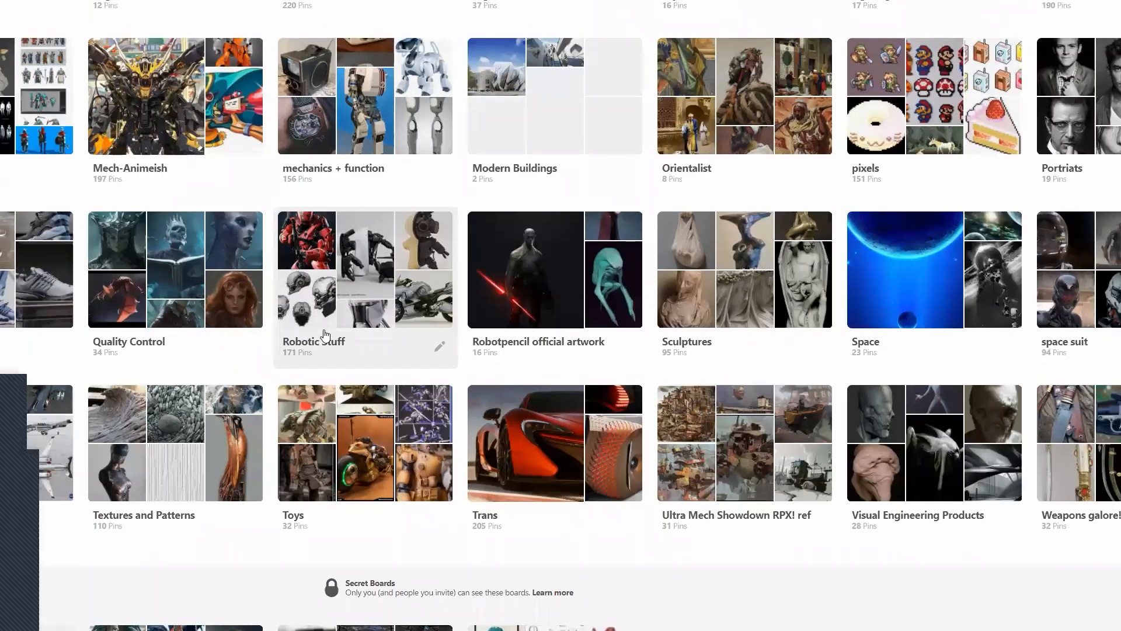
scroll(326, 335, up, 5)
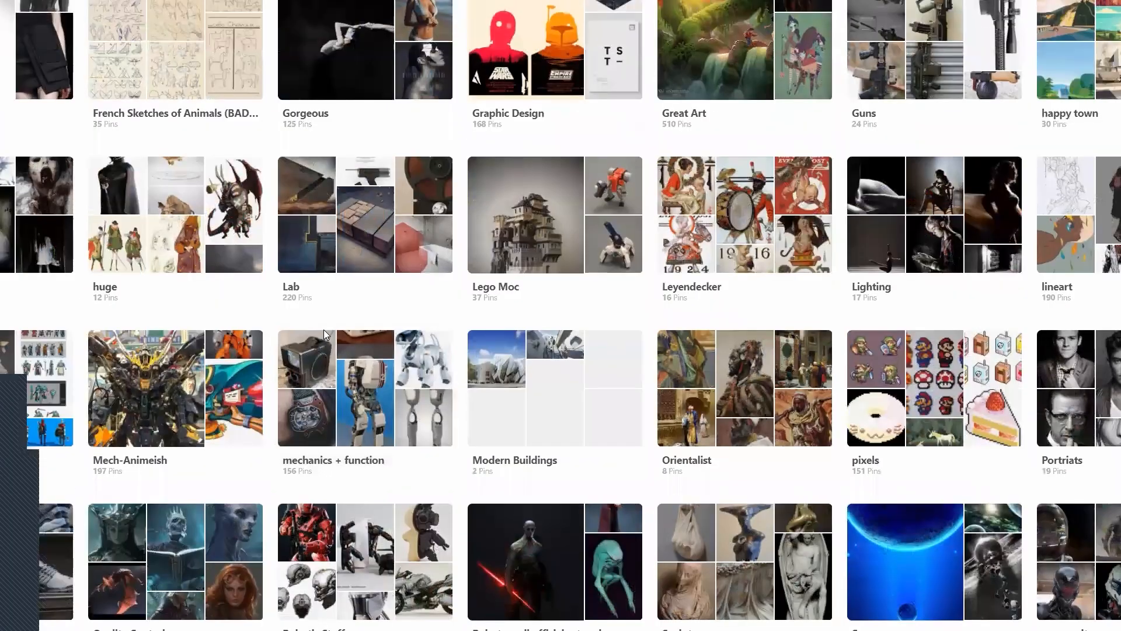
scroll(324, 329, up, 4)
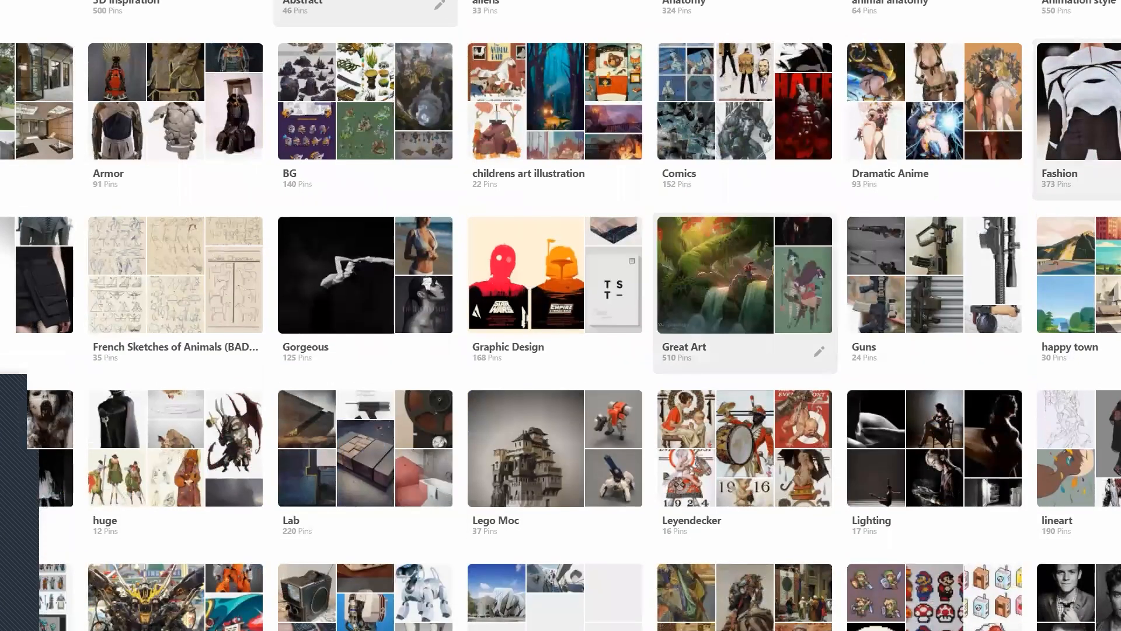
Open the Fashion board and examine its clothing photos for collar and costume ideas.
click(1079, 111)
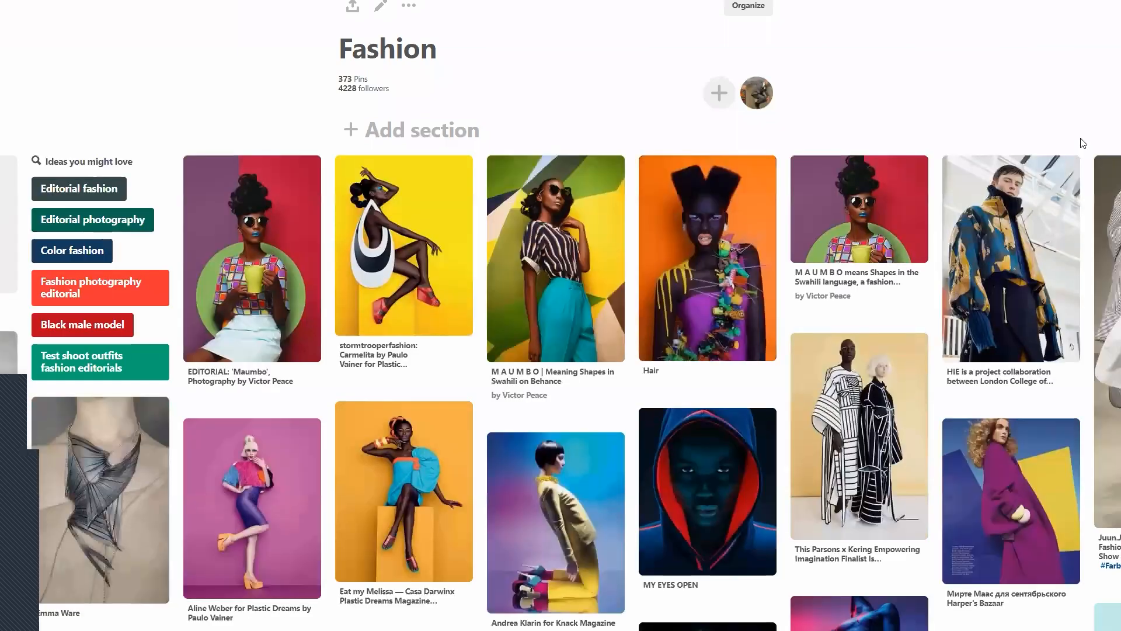
scroll(594, 306, down, 3)
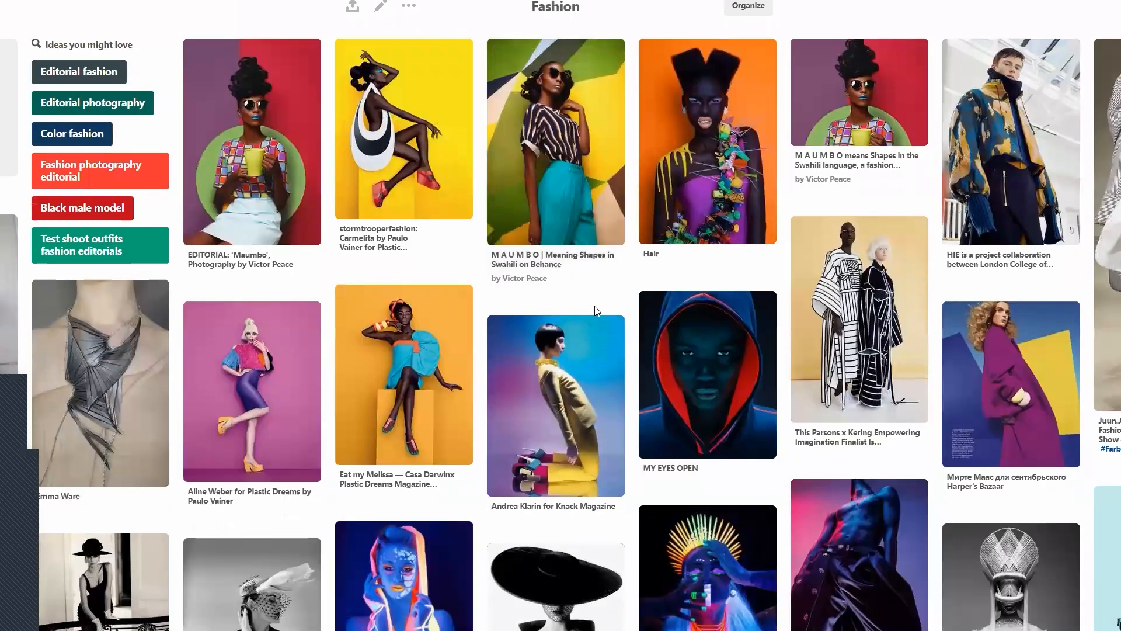
scroll(594, 306, down, 2)
scroll(595, 306, down, 6)
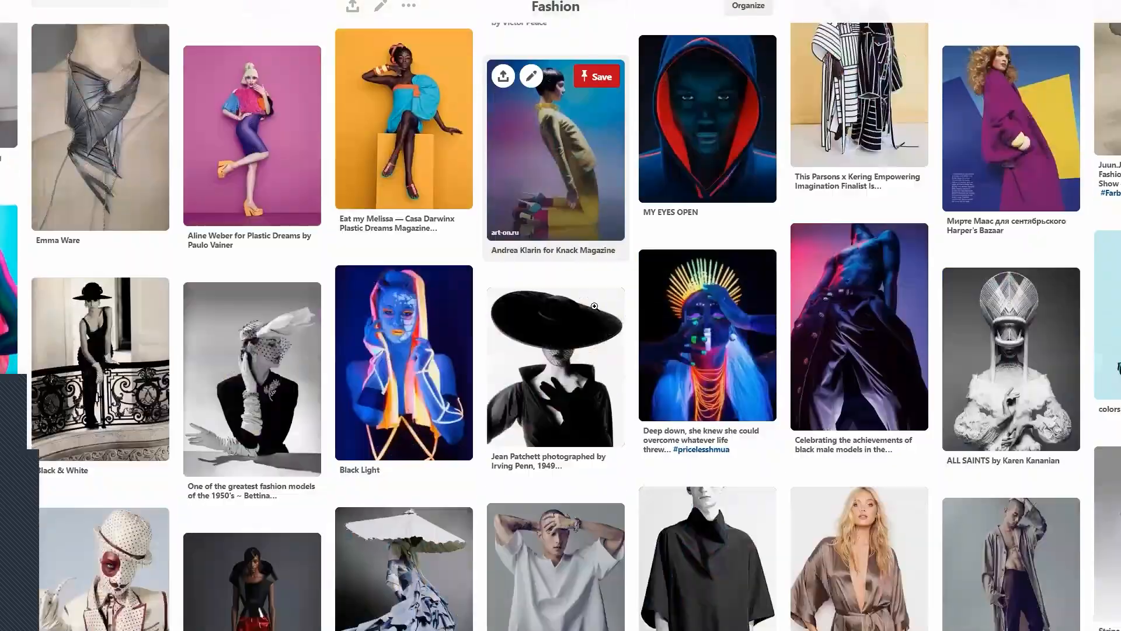
scroll(593, 306, down, 3)
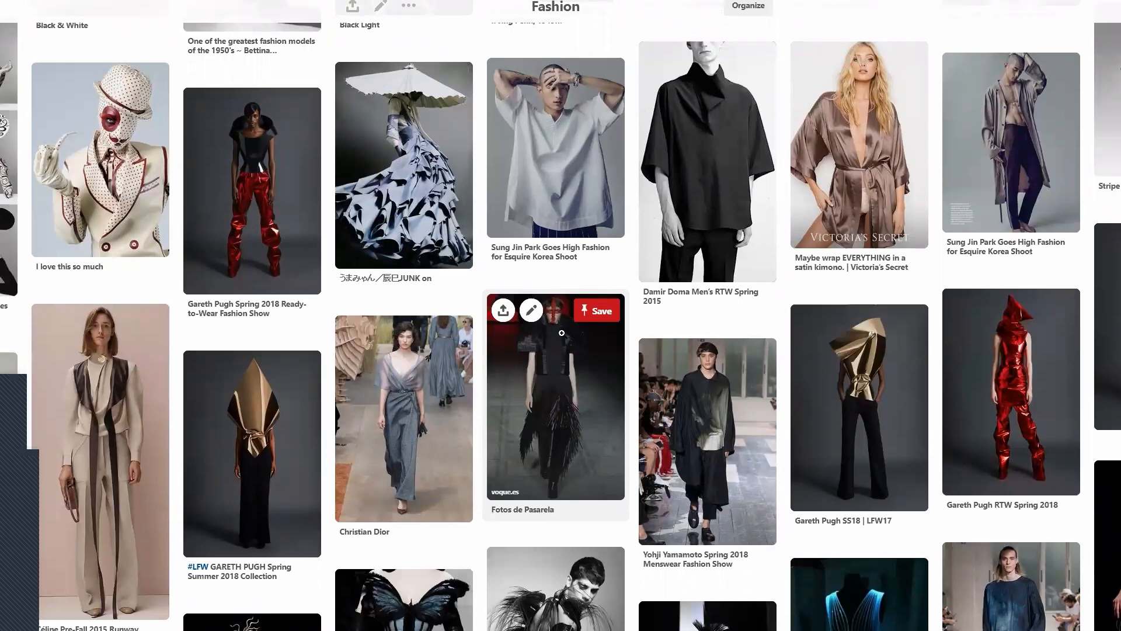
scroll(562, 333, down, 7)
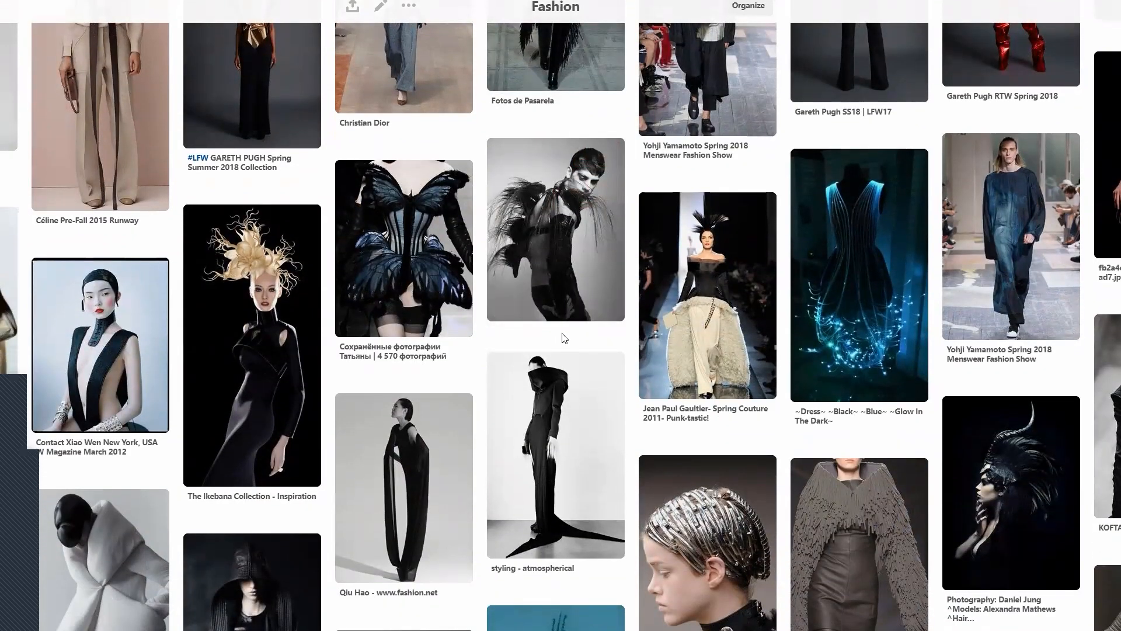
scroll(562, 336, down, 1)
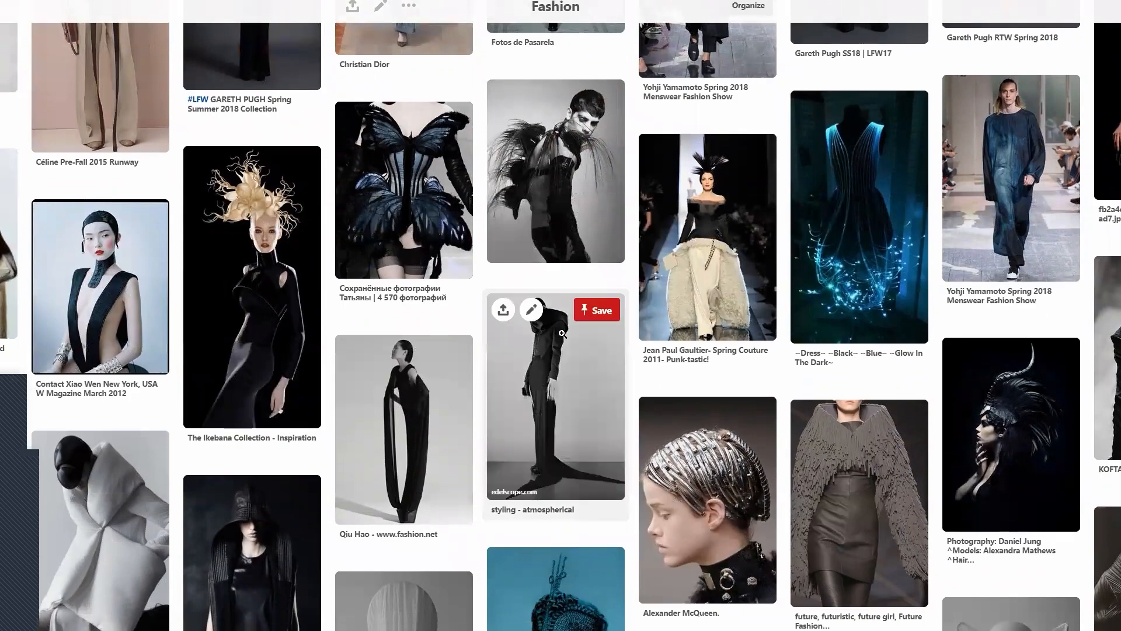
Compare the Fashion board's outfits with the portrait, finishing back on the painting in Photoshop.
key(alt+Tab)
key(alt+Tab)
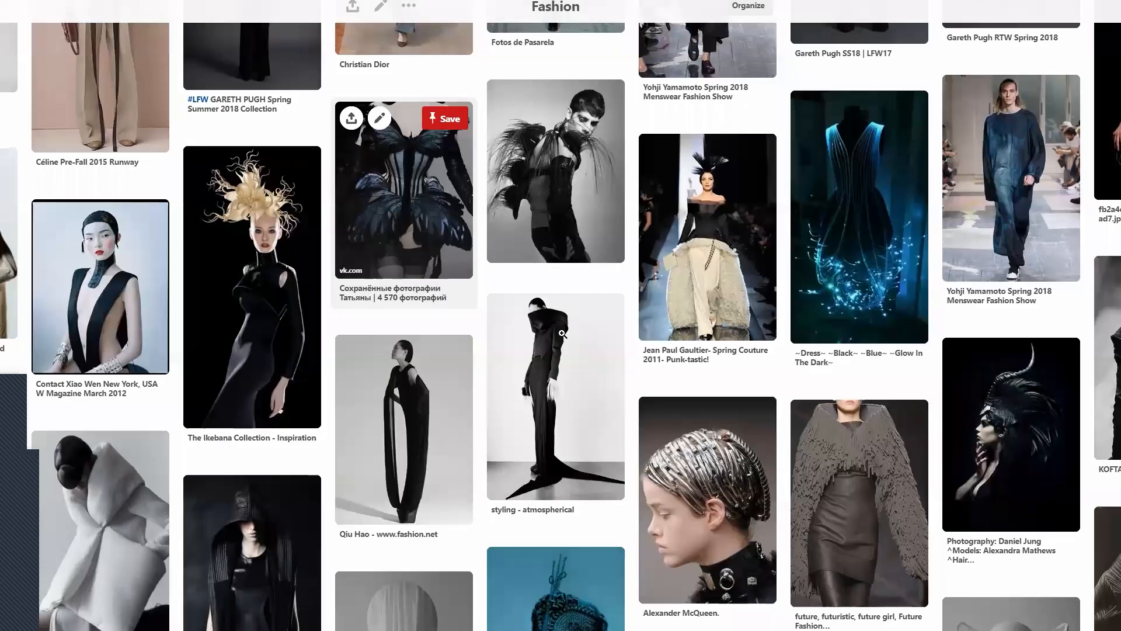
key(alt+Tab)
key(alt+Tab)
key(alt+Tab)
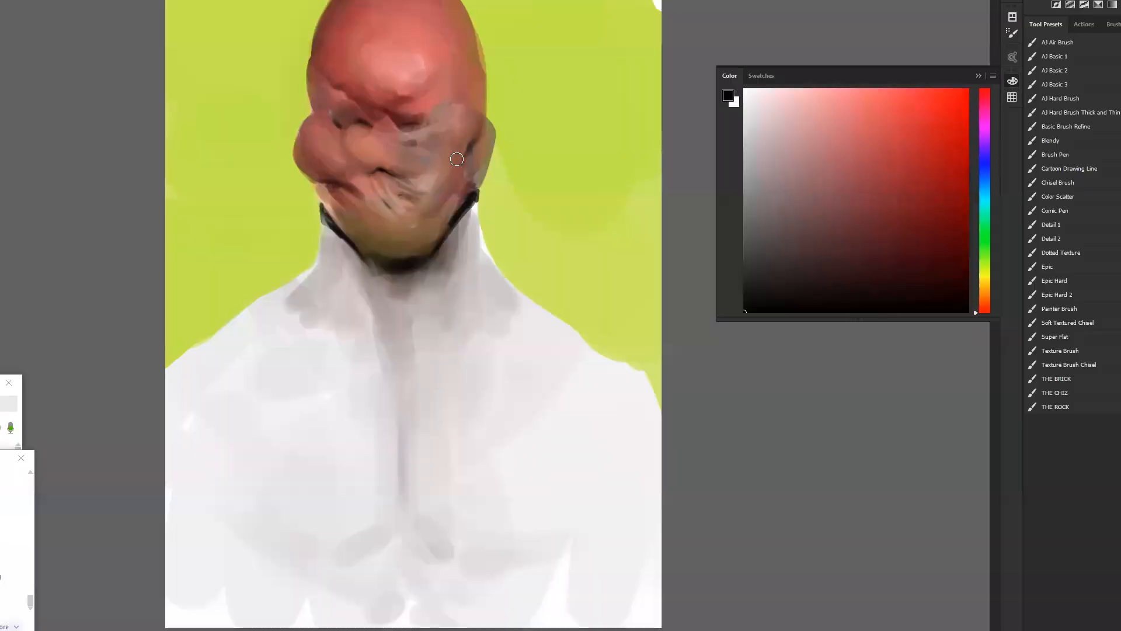
key(alt+Tab)
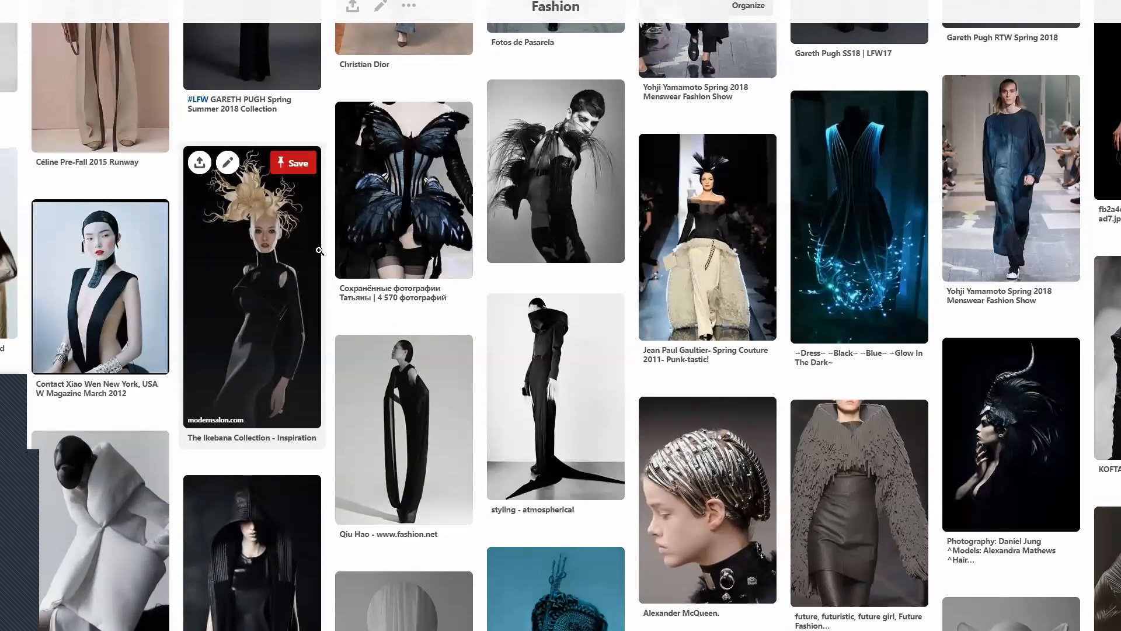
key(alt+Tab)
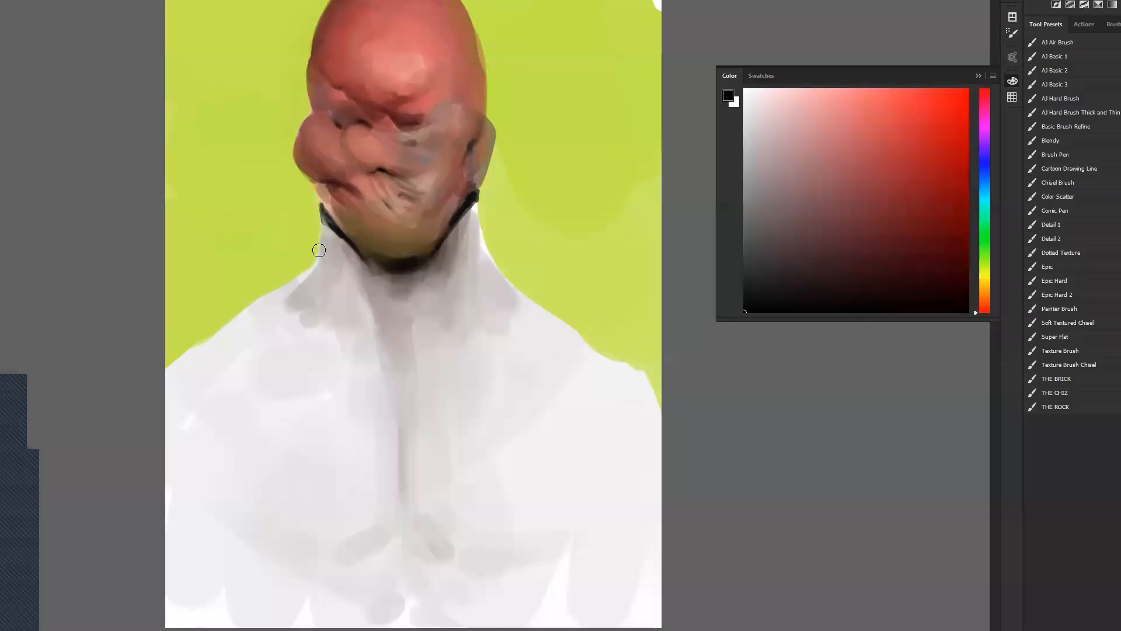
Paint fanned dark grey collar pleats from the neck and shoulder below the bulging cheek, converging at the centre of the chest.
mouse_move(327, 231)
mouse_down()
mouse_move(365, 332)
mouse_move(433, 428)
mouse_up()
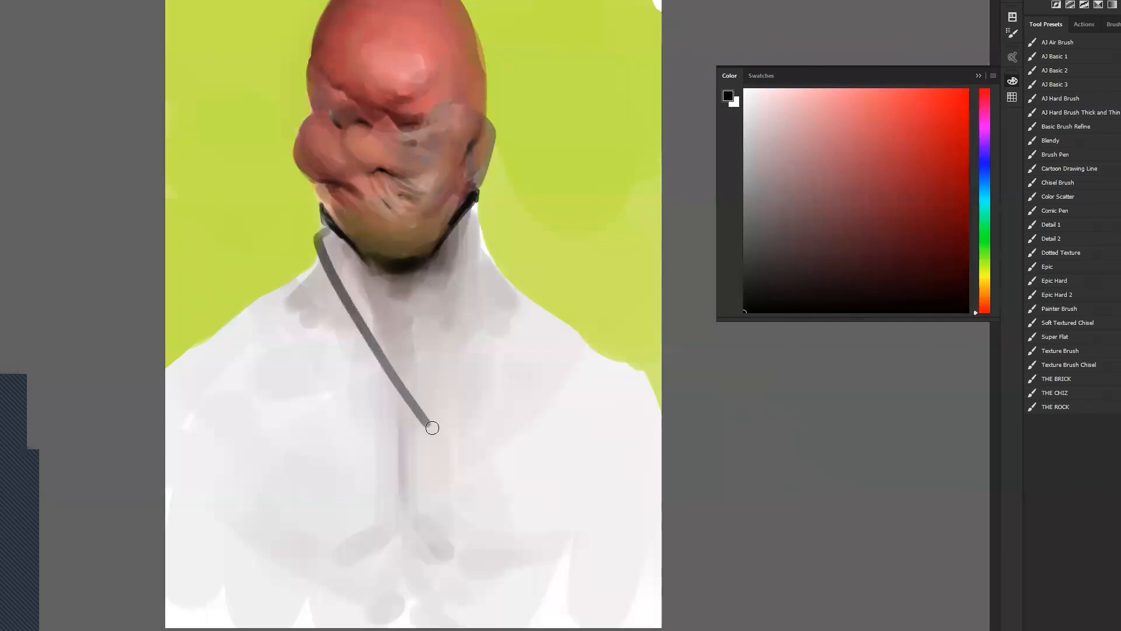
mouse_move(340, 241)
mouse_down()
mouse_move(421, 399)
mouse_move(401, 377)
mouse_up()
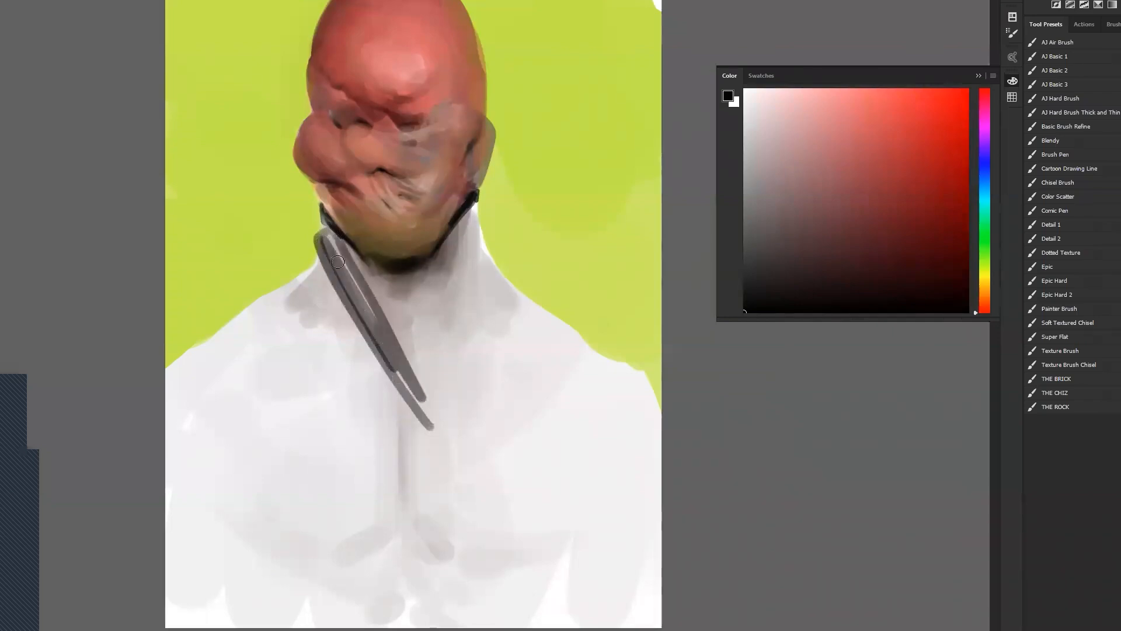
drag(343, 261, 422, 423)
mouse_move(326, 266)
mouse_down()
mouse_move(397, 384)
mouse_move(315, 262)
mouse_move(361, 338)
mouse_up()
mouse_move(305, 272)
mouse_down()
mouse_move(302, 305)
mouse_move(379, 371)
mouse_up()
mouse_move(305, 296)
mouse_down()
mouse_move(375, 365)
mouse_move(367, 350)
mouse_up()
drag(311, 294, 387, 381)
mouse_move(269, 298)
mouse_down()
mouse_move(386, 385)
mouse_move(273, 297)
mouse_move(372, 377)
mouse_move(277, 309)
mouse_move(242, 316)
mouse_move(375, 369)
mouse_up()
mouse_move(255, 319)
mouse_down()
mouse_move(300, 343)
mouse_move(250, 309)
mouse_up()
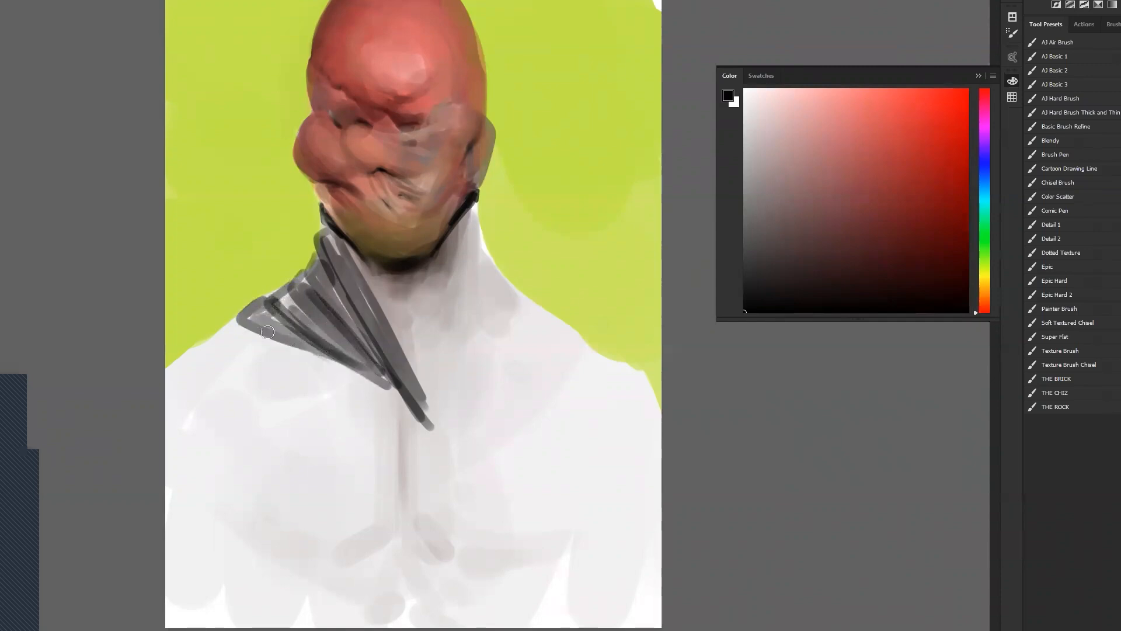
mouse_move(302, 369)
mouse_down()
mouse_move(244, 317)
mouse_move(218, 341)
mouse_move(371, 388)
mouse_move(248, 338)
mouse_move(393, 423)
mouse_up()
mouse_move(309, 351)
mouse_down()
mouse_move(401, 422)
mouse_move(412, 412)
mouse_move(368, 393)
mouse_move(471, 473)
mouse_move(397, 406)
mouse_move(291, 342)
mouse_move(376, 391)
mouse_up()
Darken the pleated collar up to the jaw and add a soft shadow around its lower point, varying the brush size.
key(bracketright)
key(bracketright)
key(bracketright)
key(bracketright)
key(bracketright)
key(bracketright)
key(bracketleft)
key(bracketleft)
key(bracketleft)
key(bracketleft)
key(bracketleft)
key(bracketleft)
key(bracketleft)
key(bracketleft)
key(bracketleft)
key(bracketleft)
key(bracketright)
mouse_move(282, 310)
mouse_down()
mouse_move(304, 306)
mouse_move(301, 286)
mouse_move(335, 251)
mouse_move(345, 248)
mouse_move(346, 263)
mouse_move(323, 217)
mouse_up()
Deepen the dark pleats and extend the collar's strokes farther out over the shoulder.
key(bracketleft)
key(bracketleft)
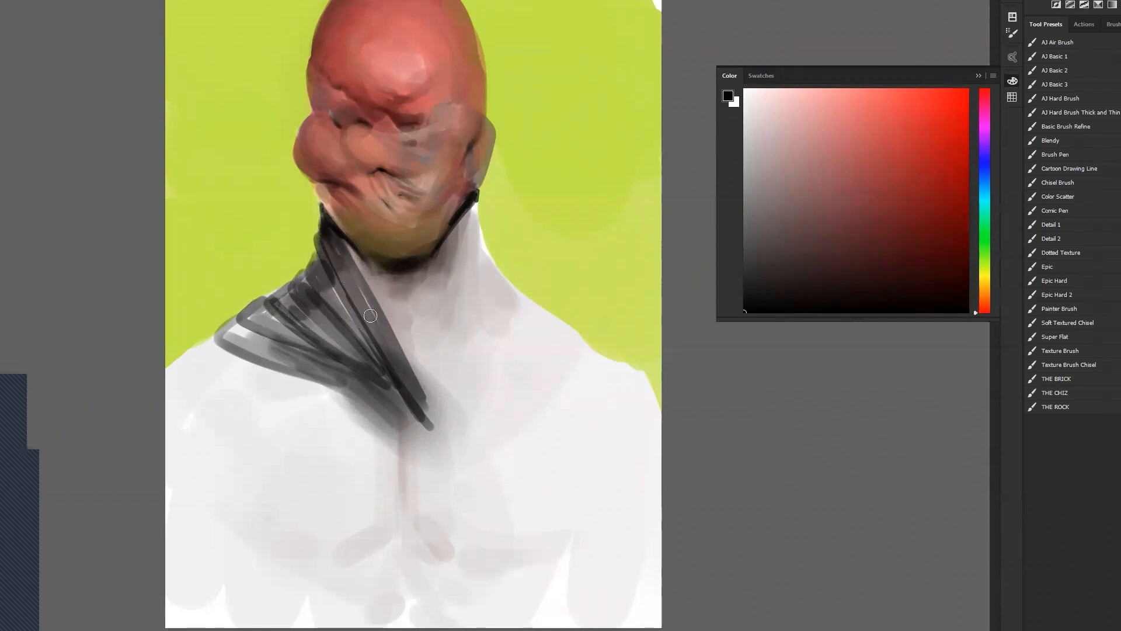
mouse_move(332, 303)
mouse_down()
mouse_move(318, 266)
mouse_move(193, 352)
mouse_move(313, 382)
mouse_up()
key(bracketright)
key(bracketright)
key(bracketright)
key(bracketright)
mouse_move(222, 346)
mouse_down()
mouse_move(339, 387)
mouse_move(313, 358)
mouse_move(406, 430)
mouse_move(373, 381)
mouse_move(444, 439)
mouse_up()
Soften the pleated collar's lower edge and point into the chest with sampled off-white and mid grey.
alt+click(360, 457)
drag(309, 424, 438, 462)
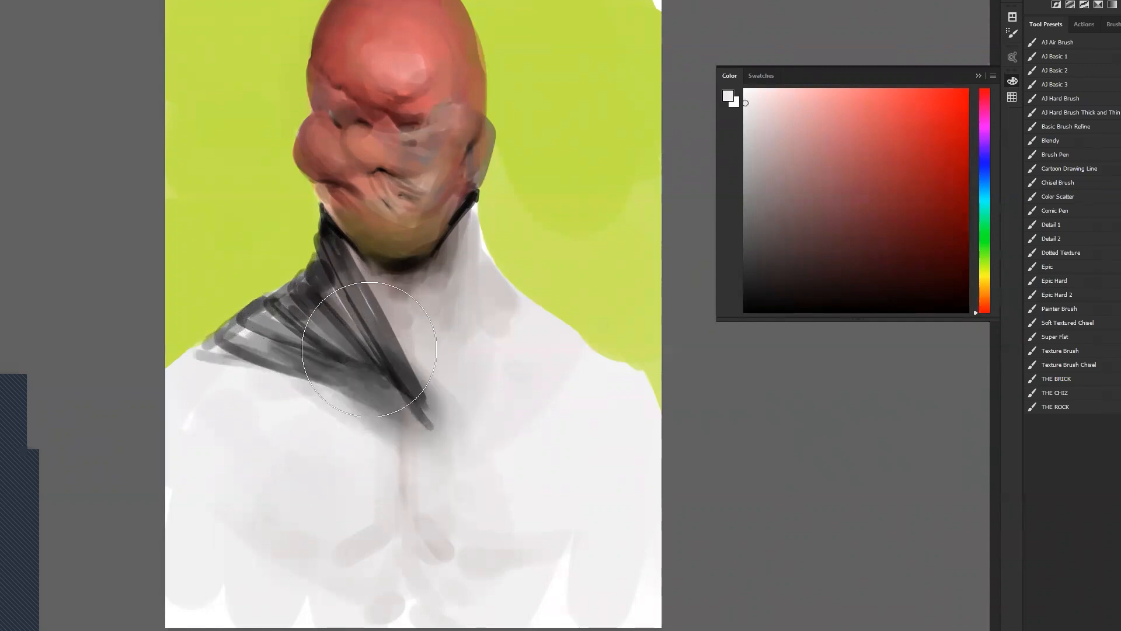
drag(370, 358, 465, 434)
alt+click(354, 374)
drag(350, 375, 392, 389)
Fill between the collar's pleats and around its tip in mid grey, and shade the chest beneath in pale grey.
key(bracketleft)
key(bracketleft)
key(bracketleft)
key(bracketleft)
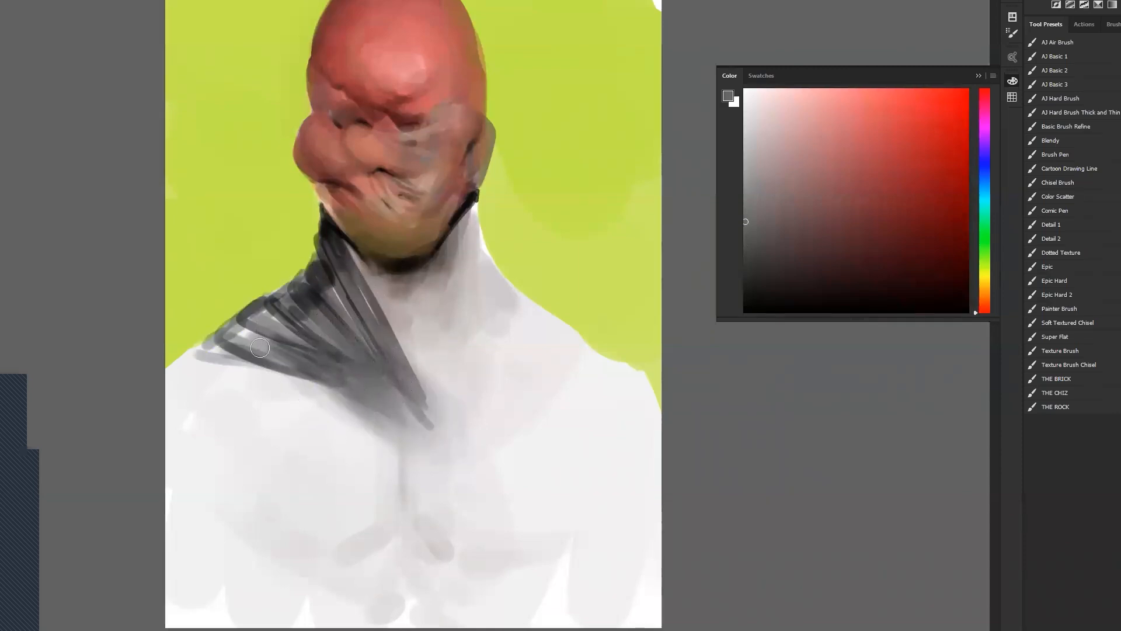
mouse_move(403, 365)
mouse_down()
mouse_move(436, 433)
mouse_move(286, 461)
mouse_up()
key(bracketright)
key(bracketright)
key(bracketright)
key(bracketright)
key(bracketright)
alt+click(286, 462)
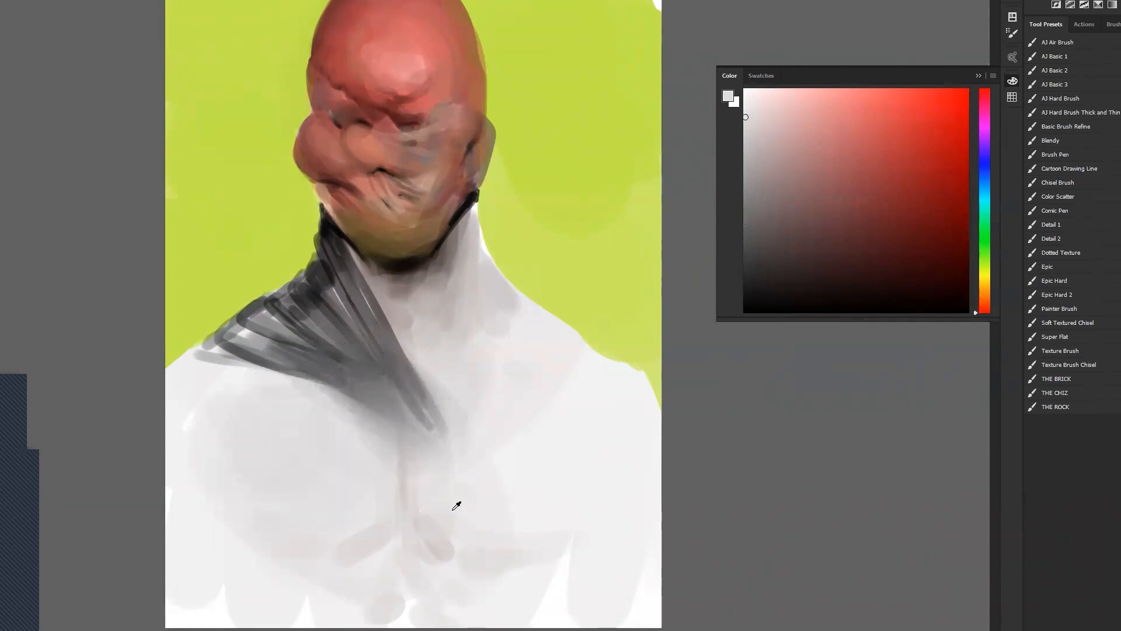
Paint the opposite collar flap in black, running from below the grey ear to the pleated side.
key(d)
key(b)
mouse_move(476, 221)
mouse_down()
mouse_move(481, 254)
mouse_move(475, 224)
mouse_move(399, 331)
mouse_move(465, 246)
mouse_move(409, 339)
mouse_move(478, 244)
mouse_move(453, 277)
mouse_move(483, 259)
mouse_move(472, 268)
mouse_move(504, 300)
mouse_move(469, 255)
mouse_move(476, 265)
mouse_move(415, 357)
mouse_move(478, 283)
mouse_move(439, 352)
mouse_move(461, 318)
mouse_move(461, 329)
mouse_move(434, 337)
mouse_move(523, 327)
mouse_up()
key(bracketright)
key(bracketright)
key(bracketright)
Blend the new collar flap outward over the neck and shoulder with sampled greys, undoing the stray stroke on the background.
alt+click(455, 303)
alt+click(450, 313)
alt+click(479, 335)
alt+click(478, 281)
mouse_move(479, 281)
mouse_down()
mouse_move(477, 305)
mouse_move(528, 334)
mouse_up()
drag(544, 262, 537, 252)
key(ctrl+z)
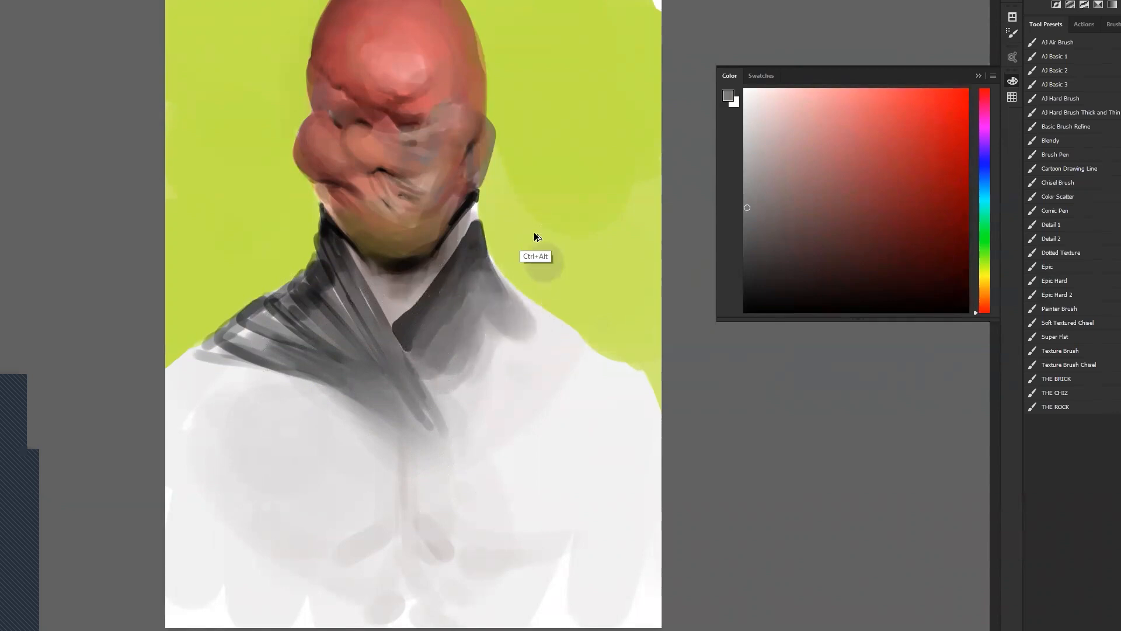
Recut the smooth shoulder's outline with sampled background greens, mirror the canvas, and fill the shoulder's outer edge in off-white.
alt+click(527, 233)
mouse_move(513, 228)
mouse_down()
mouse_move(538, 284)
mouse_move(505, 241)
mouse_move(544, 298)
mouse_move(508, 246)
mouse_move(573, 314)
mouse_up()
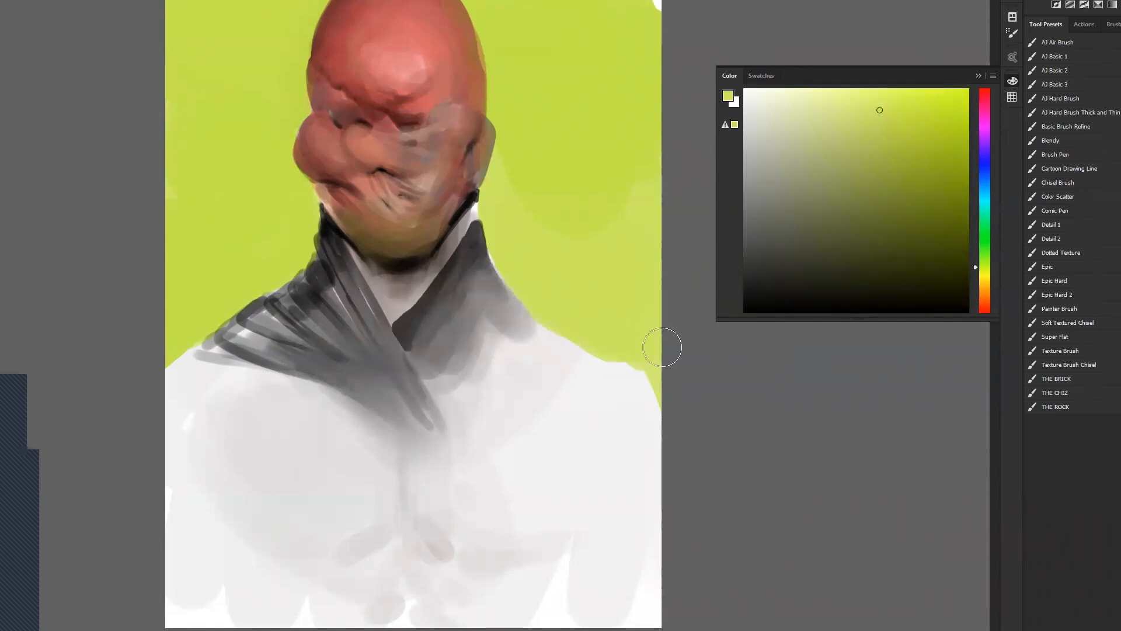
key(h)
alt+click(560, 272)
key([)
mouse_move(639, 338)
mouse_down()
mouse_move(683, 373)
mouse_move(638, 354)
mouse_move(708, 382)
mouse_up()
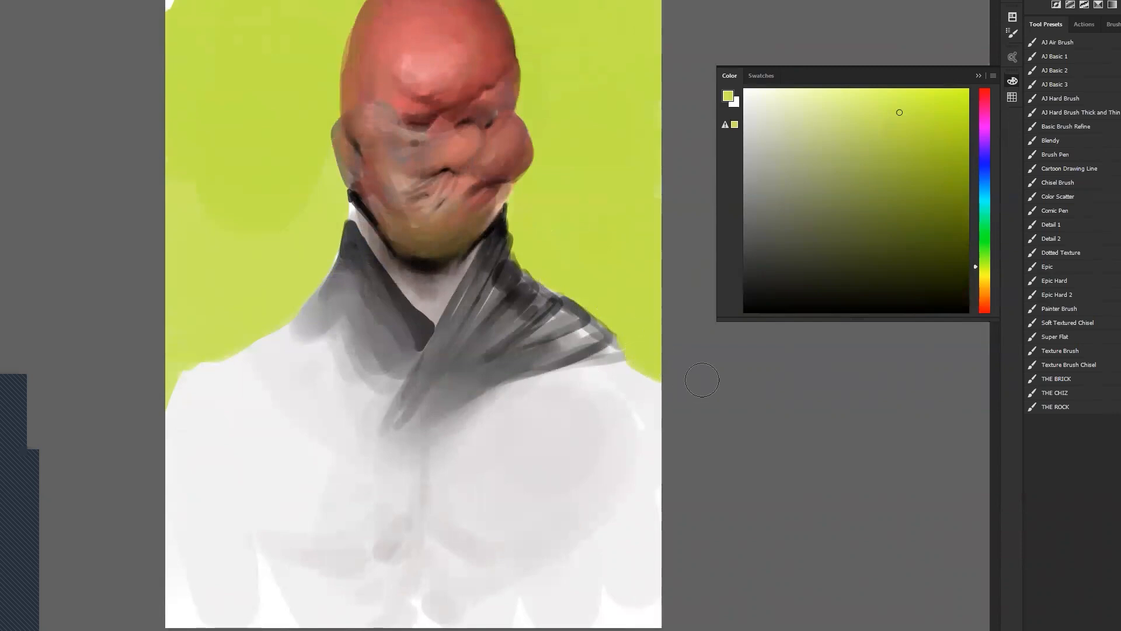
alt+click(210, 387)
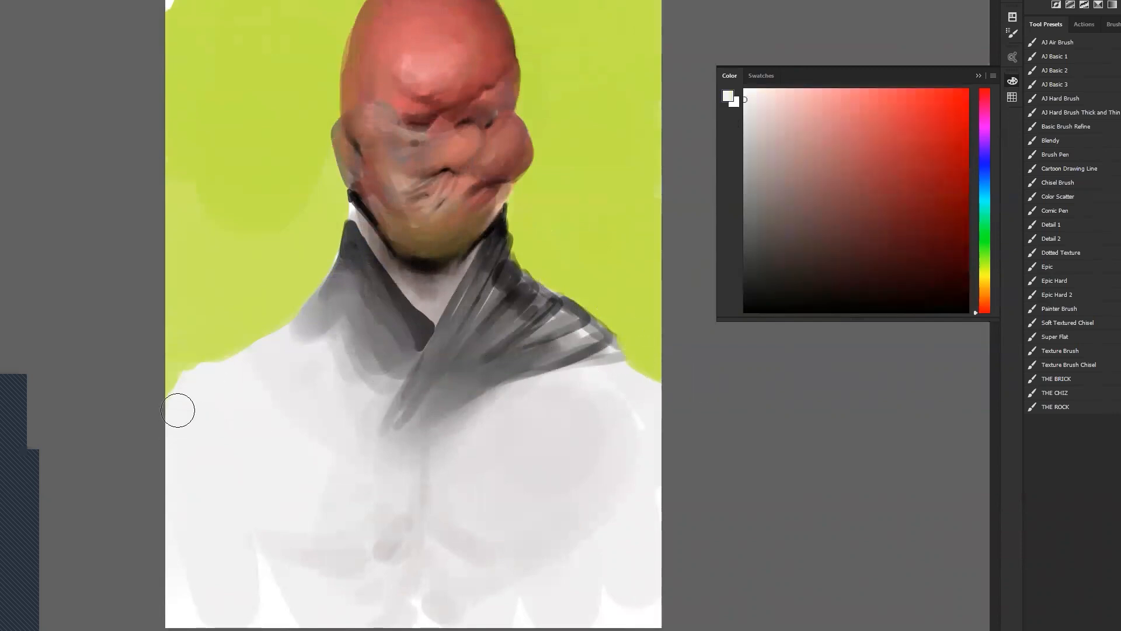
mouse_move(613, 420)
mouse_down()
mouse_move(637, 385)
mouse_move(675, 407)
mouse_up()
Darken the collar's inner strip below the ear with black and brownish grey, and clean the neck edge with sampled green.
key(d)
mouse_move(357, 208)
mouse_down()
mouse_move(365, 243)
mouse_move(354, 199)
mouse_move(367, 247)
mouse_move(353, 215)
mouse_up()
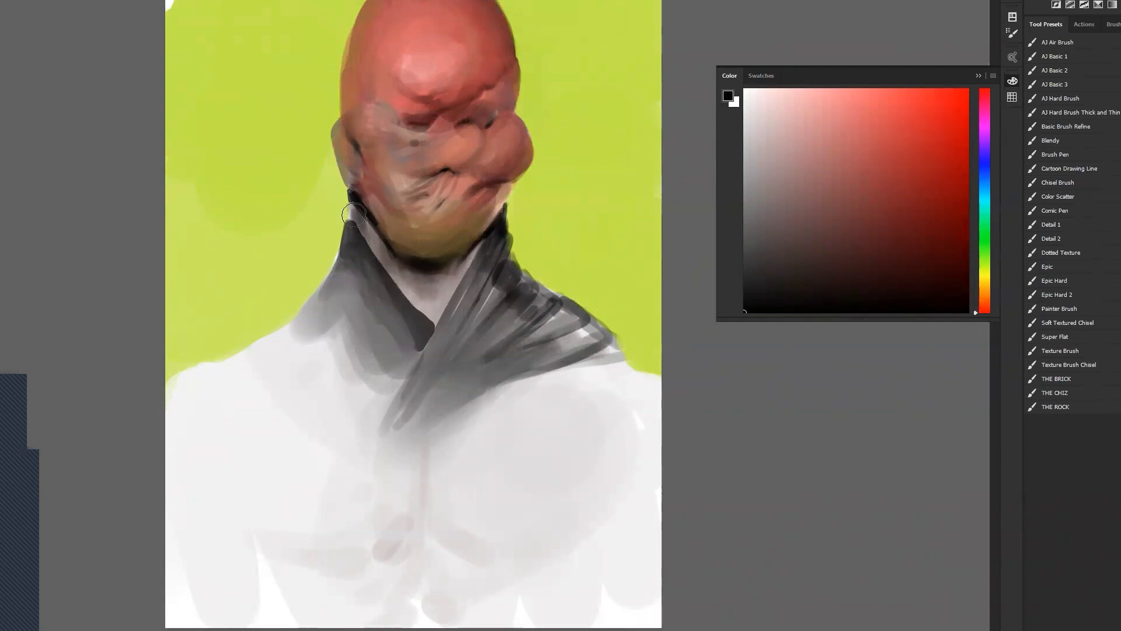
alt+click(380, 288)
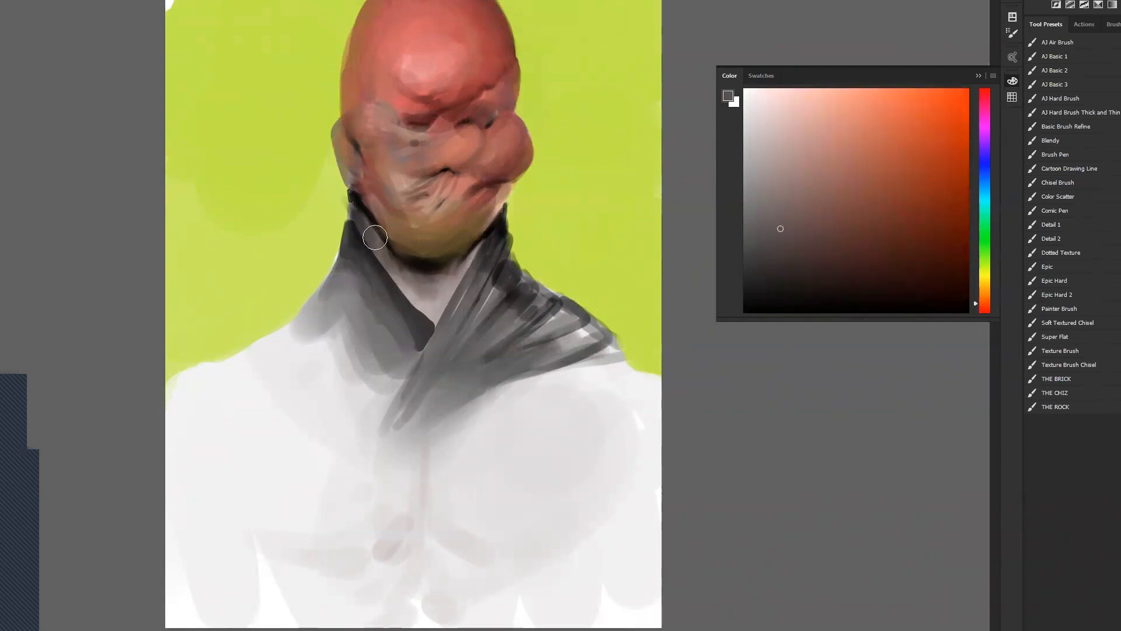
drag(328, 198, 331, 202)
alt+click(327, 220)
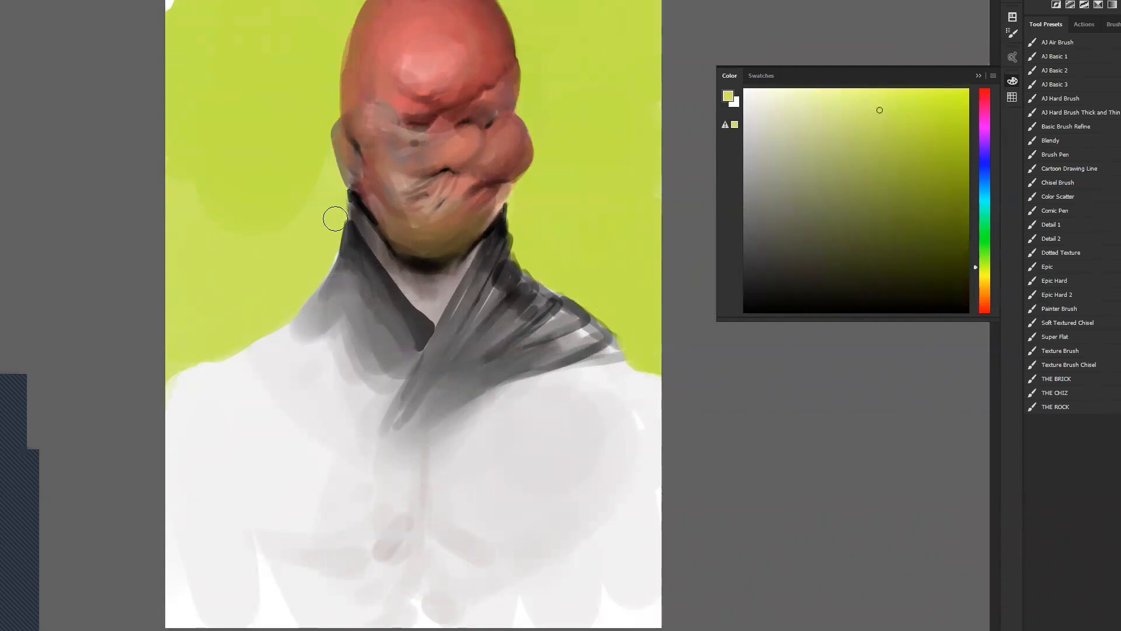
key(bracketleft)
key(bracketleft)
key(bracketleft)
Check the whole figure at a small size, and blend the smooth collar flap down over the shoulder with sampled greys.
key(z)
alt+click(533, 315)
alt+click(533, 319)
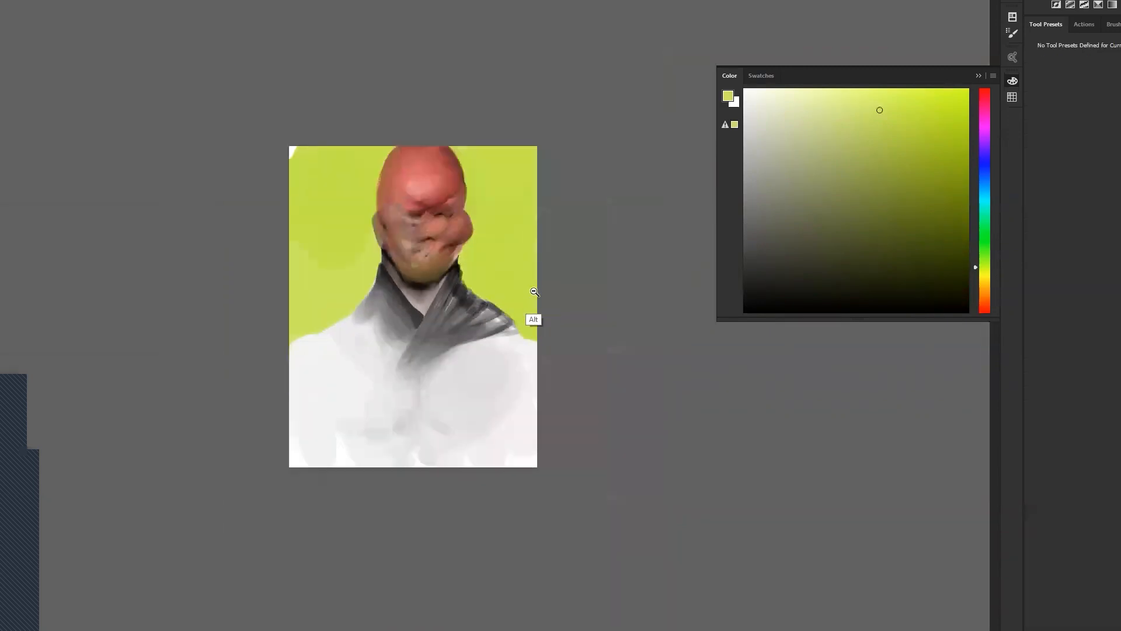
alt+click(532, 320)
click(469, 378)
click(466, 378)
click(456, 327)
key(b)
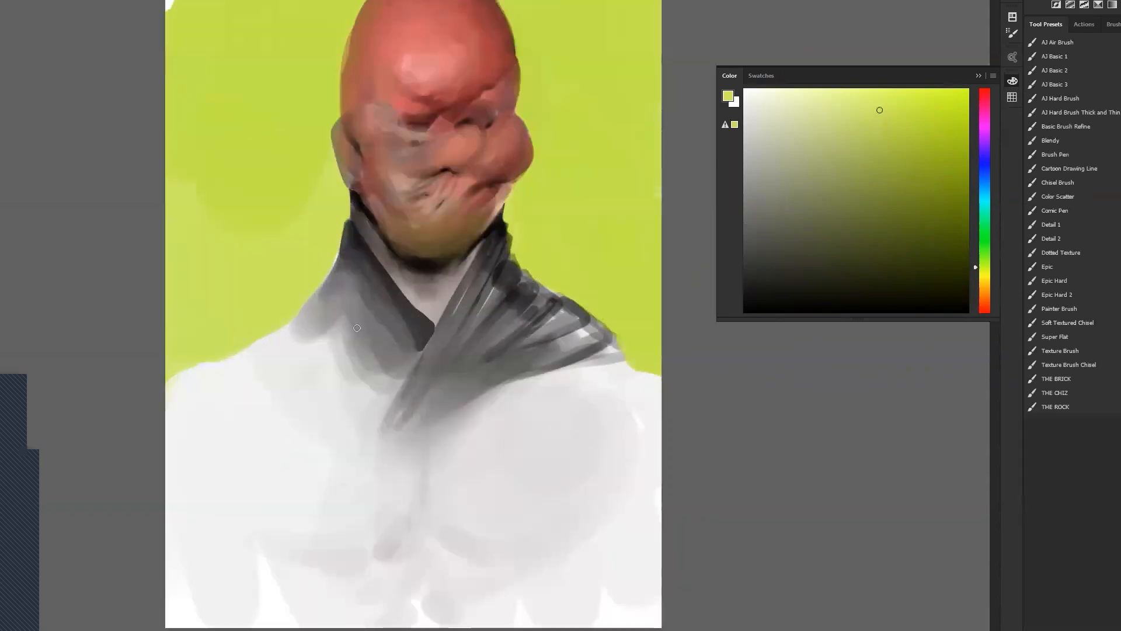
alt+click(352, 338)
mouse_move(335, 316)
mouse_down()
mouse_move(318, 363)
mouse_move(269, 357)
mouse_move(322, 313)
mouse_move(270, 360)
mouse_move(289, 392)
mouse_move(330, 346)
mouse_move(336, 382)
mouse_move(272, 388)
mouse_move(276, 357)
mouse_move(326, 322)
mouse_move(277, 370)
mouse_move(332, 373)
mouse_move(349, 407)
mouse_move(335, 425)
mouse_move(349, 467)
mouse_move(305, 368)
mouse_move(254, 369)
mouse_up()
alt+click(319, 367)
Paint a dark draped fabric demo on the green background beside the head, and erase it.
key(d)
key([)
key([)
key([)
key([)
key([)
key([)
key([)
mouse_move(206, 196)
mouse_down()
mouse_move(224, 83)
mouse_move(284, 204)
mouse_up()
mouse_move(213, 93)
mouse_down()
mouse_move(238, 170)
mouse_move(243, 150)
mouse_move(218, 99)
mouse_move(274, 113)
mouse_move(223, 100)
mouse_move(251, 122)
mouse_move(227, 96)
mouse_move(255, 121)
mouse_move(273, 119)
mouse_move(260, 138)
mouse_move(258, 202)
mouse_move(260, 143)
mouse_up()
mouse_move(211, 200)
mouse_down()
mouse_move(226, 171)
mouse_move(231, 188)
mouse_up()
key(d)
drag(218, 127, 236, 197)
mouse_move(211, 99)
mouse_down()
mouse_move(255, 169)
mouse_move(214, 163)
mouse_move(229, 168)
mouse_move(222, 121)
mouse_move(250, 190)
mouse_move(232, 203)
mouse_up()
alt+click(222, 167)
key(d)
alt+click(259, 232)
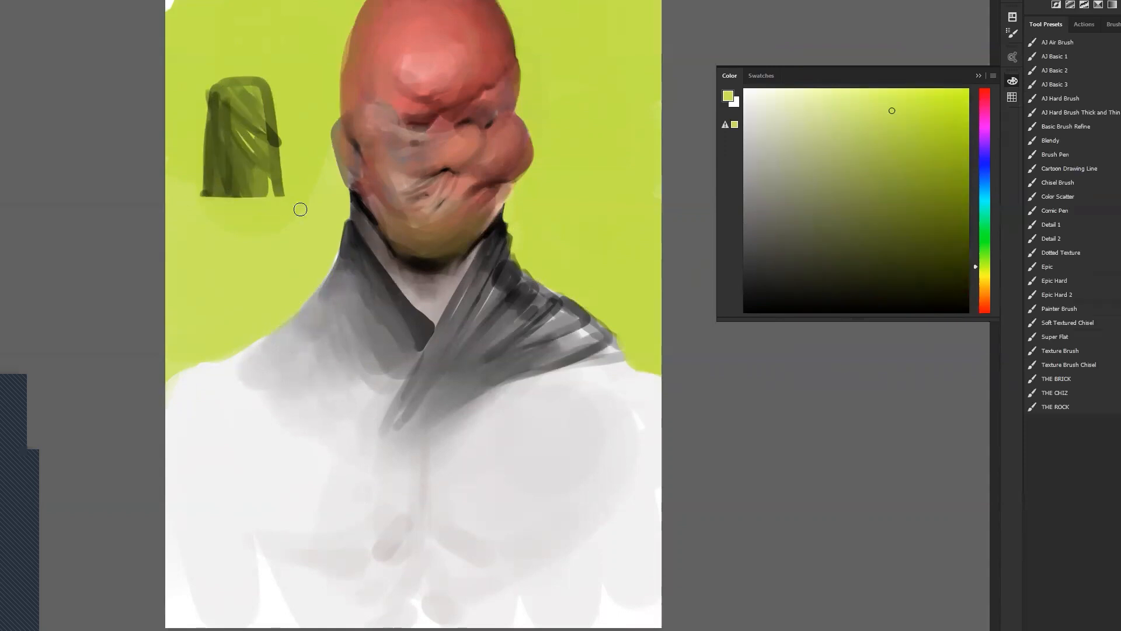
key(d)
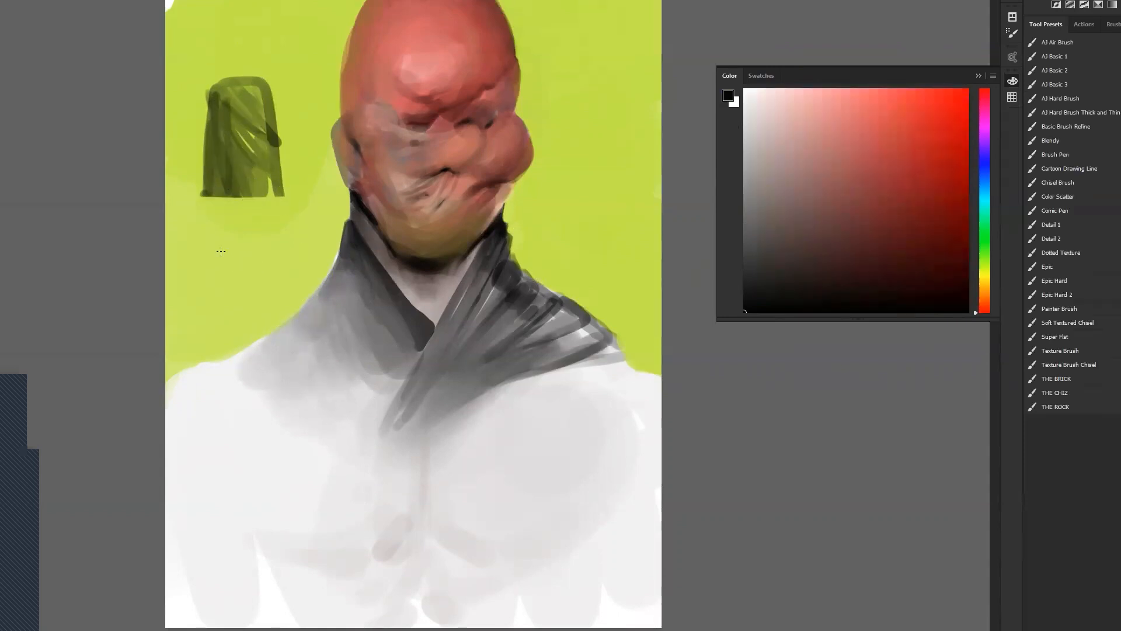
key(e)
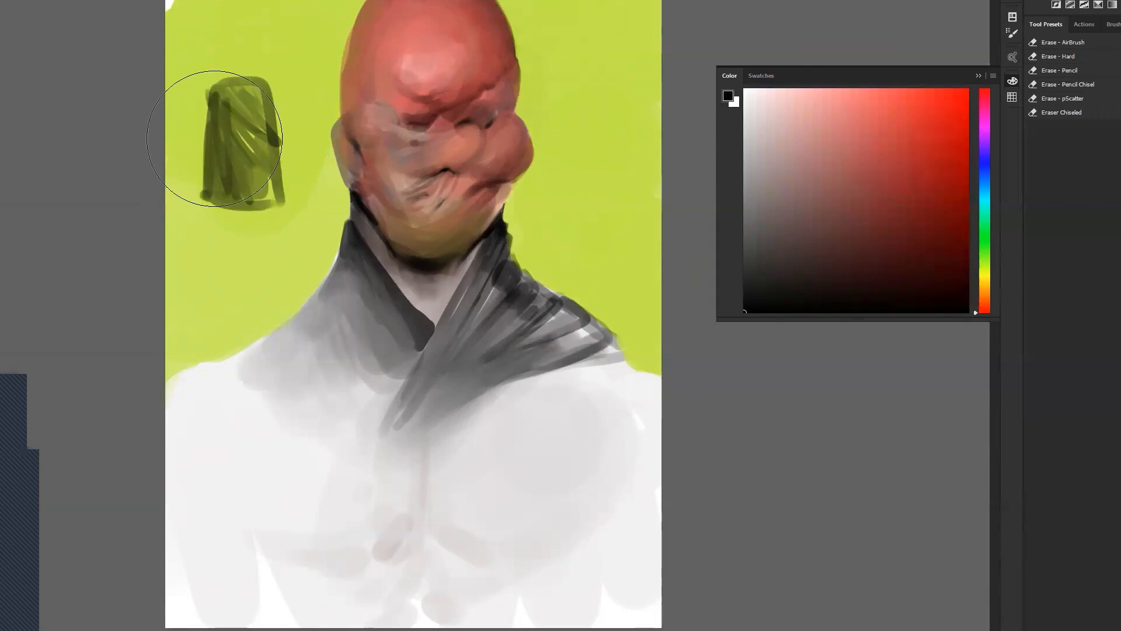
drag(226, 138, 228, 160)
Sketch a thin black line drawing of cloth draped over a ball, with folds falling from a heavy band.
key(b)
drag(271, 75, 272, 115)
drag(224, 83, 187, 208)
drag(272, 76, 303, 178)
mouse_move(244, 75)
mouse_down()
mouse_move(206, 201)
mouse_move(196, 196)
mouse_up()
drag(252, 76, 270, 200)
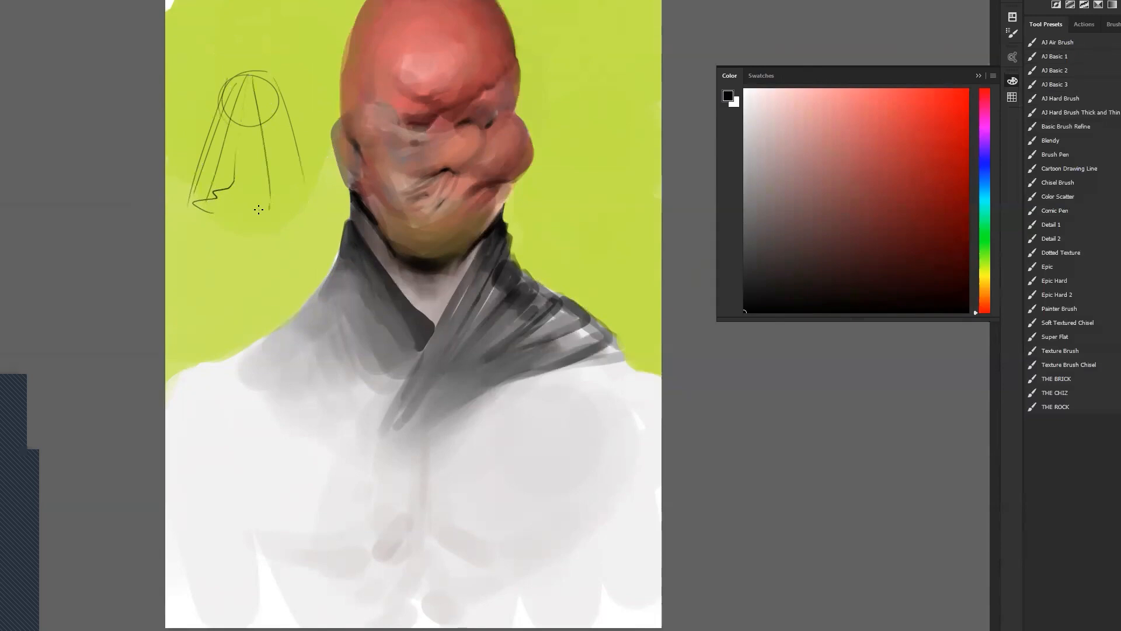
drag(267, 81, 297, 191)
drag(223, 84, 275, 82)
drag(222, 84, 277, 83)
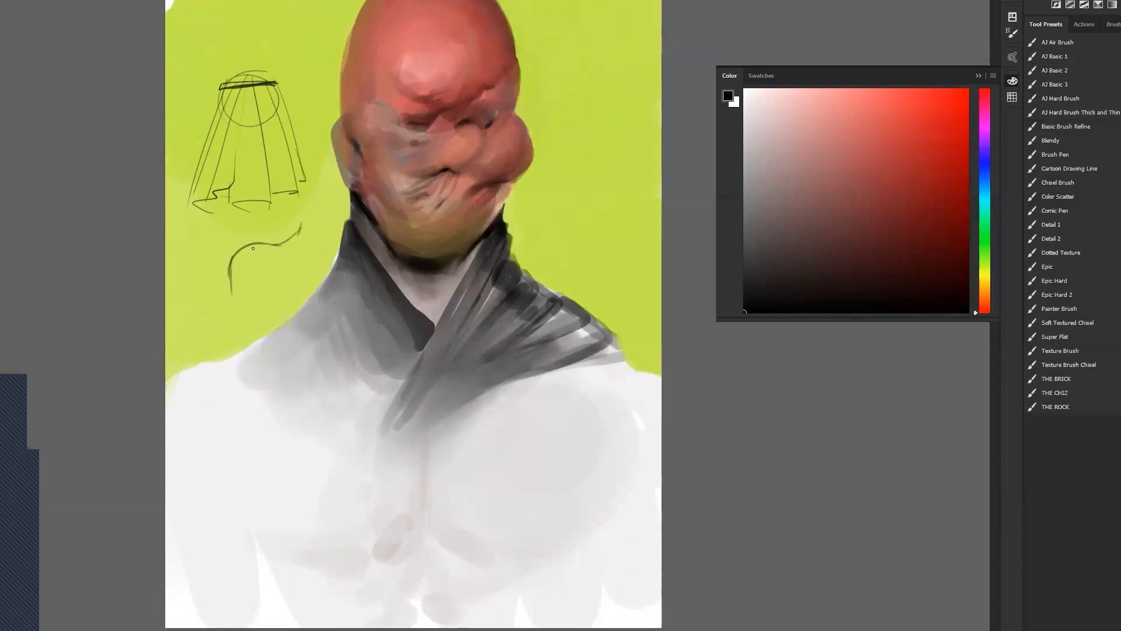
Sketch a second cloth beneath the first, with vertical folds hanging from a curved edge, undoing stray strokes.
drag(229, 244, 202, 341)
key(ctrl+z)
drag(236, 251, 217, 319)
drag(240, 257, 236, 313)
drag(268, 249, 273, 295)
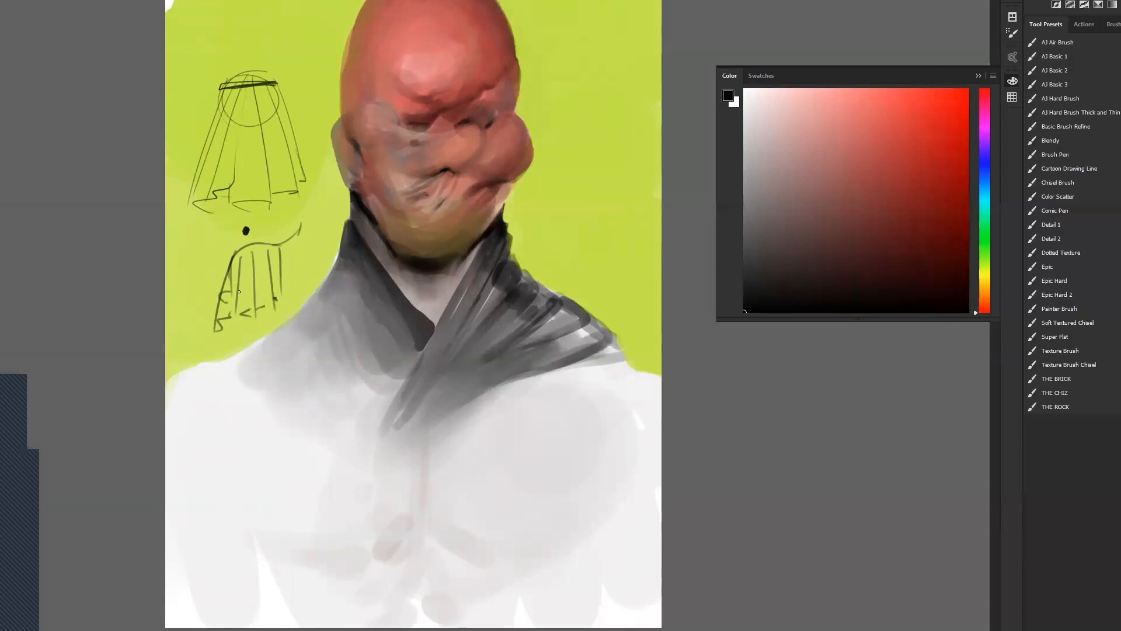
key(ctrl+z)
key(e)
key(b)
Shade the folds of the second cloth sketch in black, and erase both demo sketches from the background.
mouse_move(227, 279)
mouse_down()
mouse_move(222, 309)
mouse_move(234, 263)
mouse_move(236, 313)
mouse_up()
mouse_move(242, 259)
mouse_down()
mouse_move(243, 323)
mouse_move(245, 249)
mouse_move(247, 323)
mouse_move(258, 251)
mouse_move(263, 299)
mouse_up()
drag(280, 253, 278, 295)
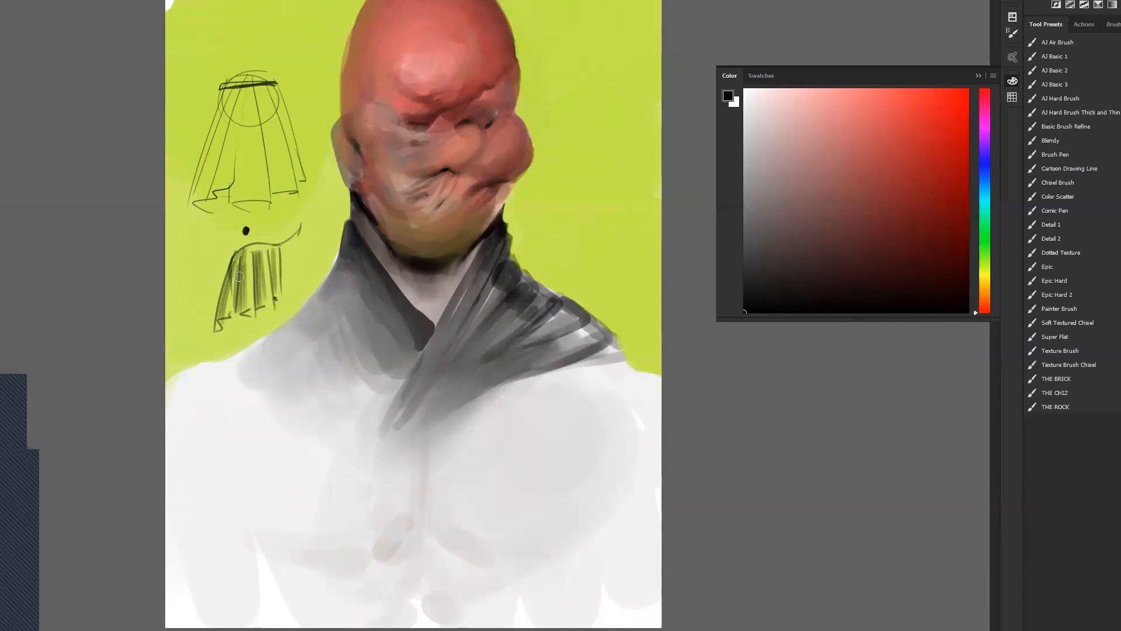
mouse_move(240, 261)
mouse_down()
mouse_move(227, 313)
mouse_move(241, 259)
mouse_move(239, 324)
mouse_move(245, 304)
mouse_move(223, 295)
mouse_move(231, 265)
mouse_move(222, 324)
mouse_up()
drag(246, 245, 281, 243)
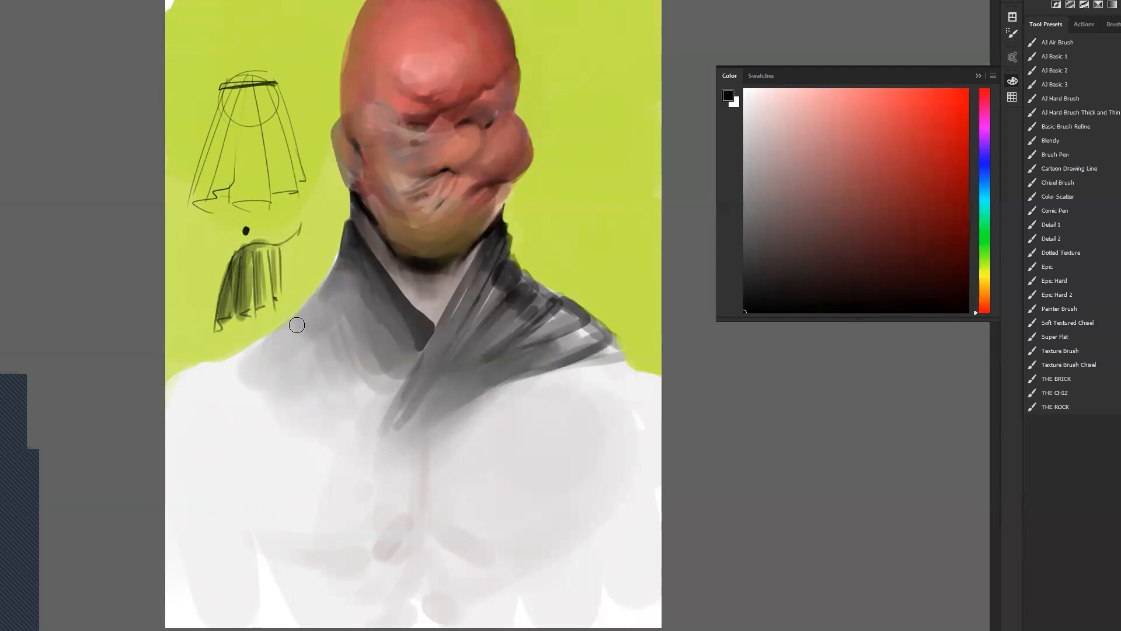
key(e)
mouse_move(251, 216)
mouse_down()
mouse_move(221, 163)
mouse_move(251, 220)
mouse_move(248, 140)
mouse_up()
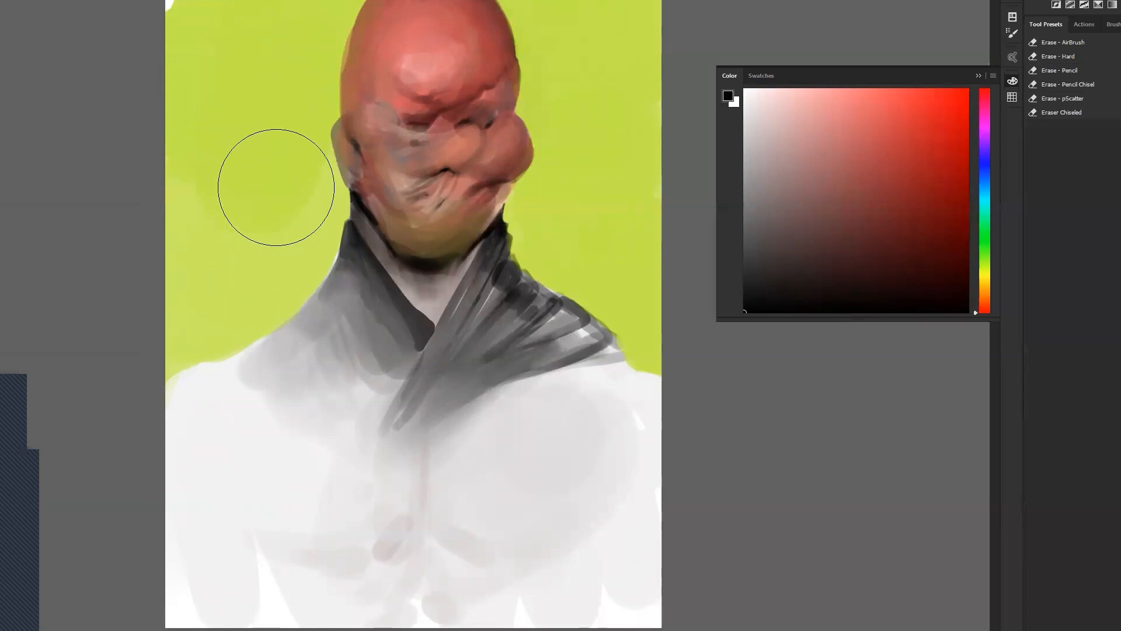
Mirror the canvas and trim the pleated collar's jagged outer edge into a smooth curve with sampled green.
key(ctrl+shift+h)
key(b)
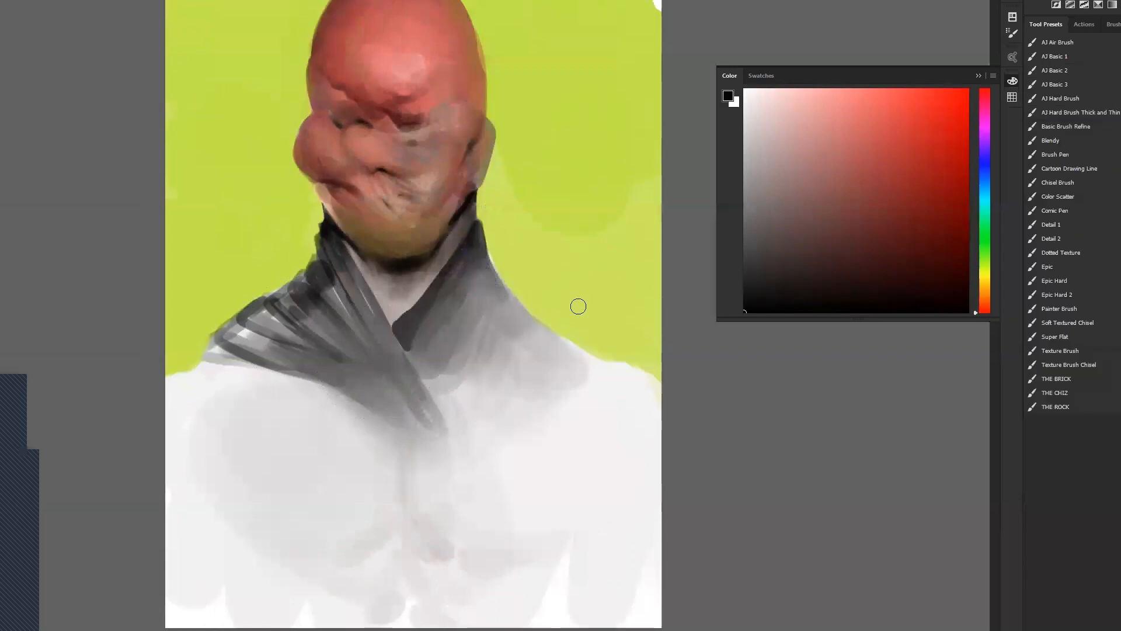
alt+click(217, 316)
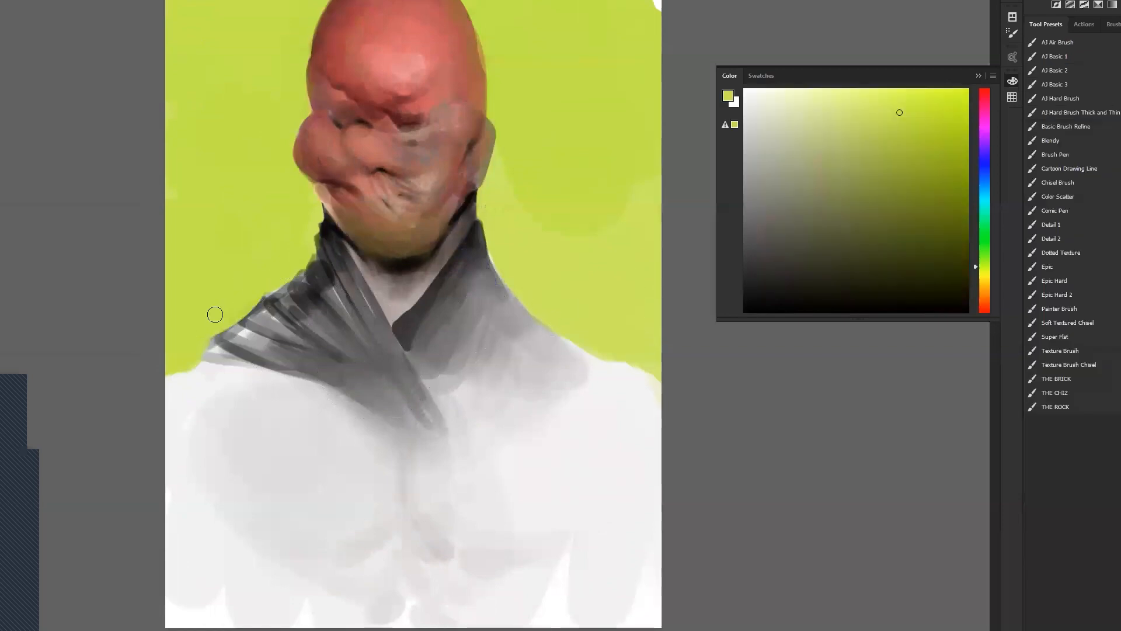
mouse_move(295, 252)
mouse_down()
mouse_move(229, 335)
mouse_move(297, 267)
mouse_move(271, 303)
mouse_move(305, 257)
mouse_move(199, 354)
mouse_move(253, 319)
mouse_move(274, 323)
mouse_move(271, 353)
mouse_up()
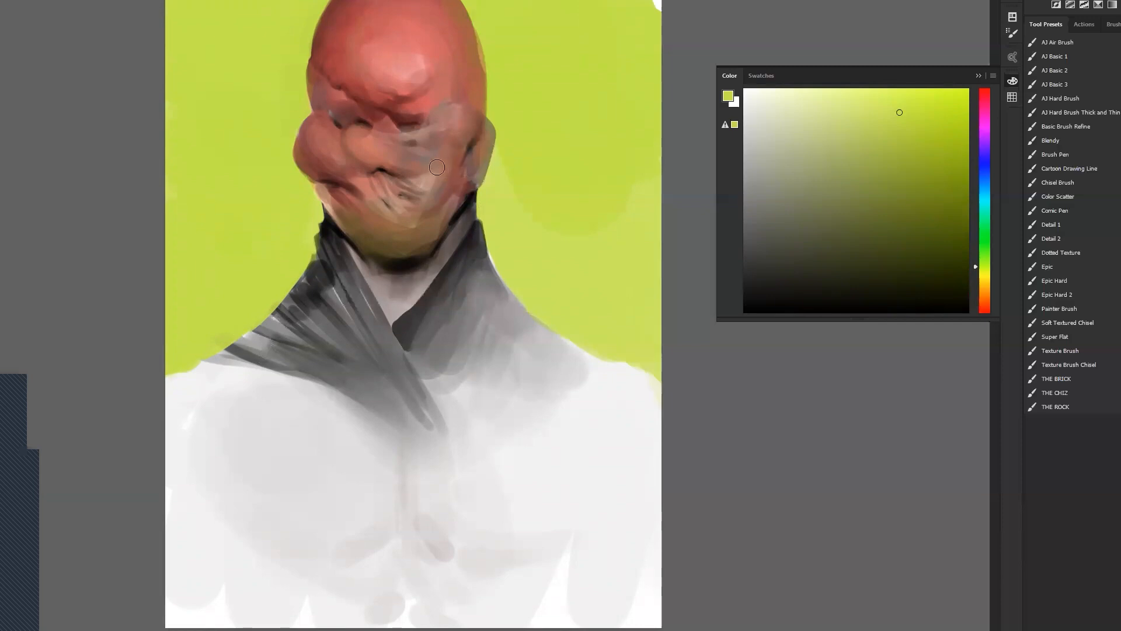
Switch to the full-screen view, deepen the forehead crease in black, and soften around it with sampled muted reds.
key(f)
drag(379, 251, 461, 242)
key(d)
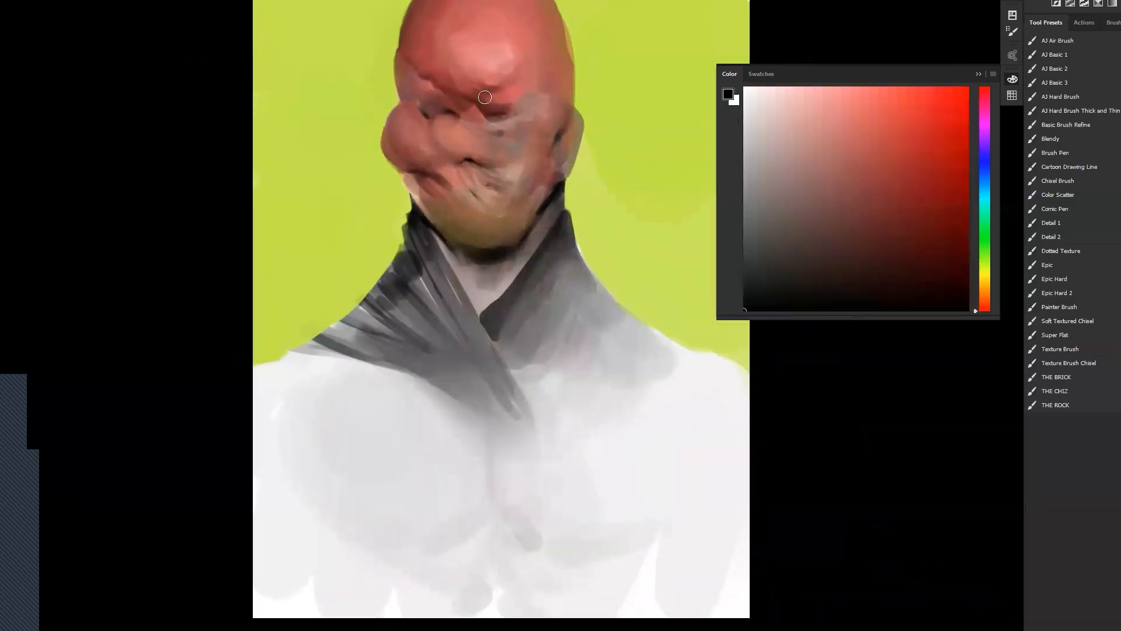
alt+click(462, 65)
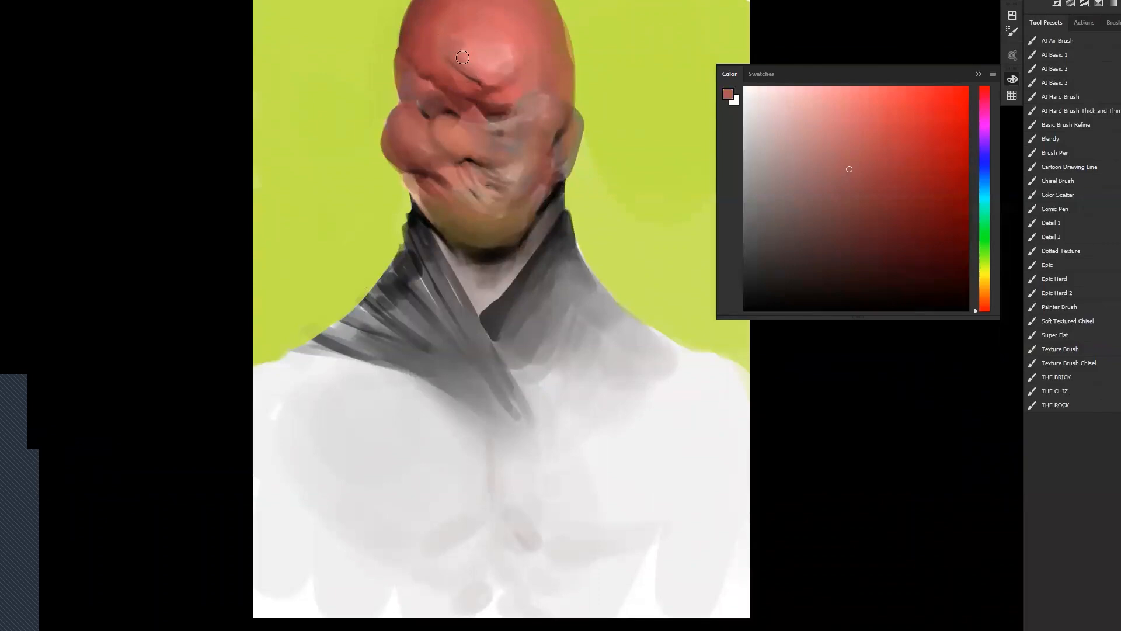
alt+click(470, 47)
alt+click(456, 104)
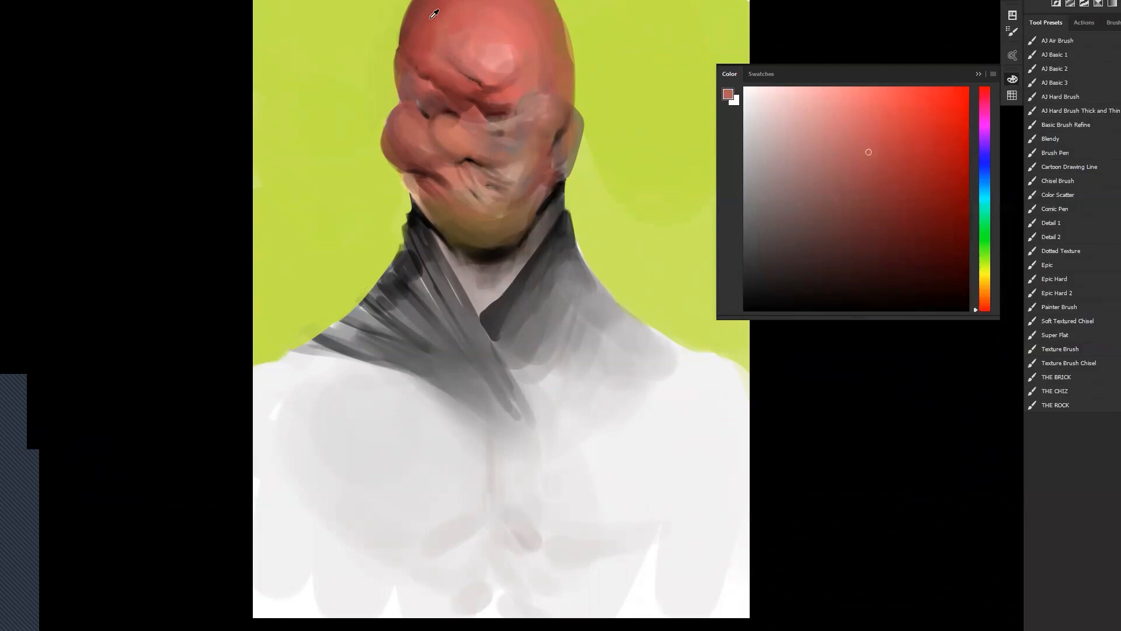
Glaze a more saturated red over the nose, brow, cheek and chin.
click(911, 119)
mouse_move(459, 136)
mouse_down()
mouse_move(446, 156)
mouse_move(401, 142)
mouse_move(410, 127)
mouse_move(422, 157)
mouse_move(462, 173)
mouse_move(457, 186)
mouse_move(445, 173)
mouse_move(479, 218)
mouse_move(505, 199)
mouse_move(477, 170)
mouse_move(487, 149)
mouse_move(474, 141)
mouse_up()
drag(470, 82, 482, 89)
mouse_move(418, 54)
mouse_down()
mouse_move(510, 87)
mouse_move(497, 94)
mouse_move(536, 59)
mouse_move(495, 68)
mouse_move(479, 29)
mouse_move(498, 85)
mouse_move(512, 77)
mouse_move(479, 57)
mouse_move(498, 116)
mouse_up()
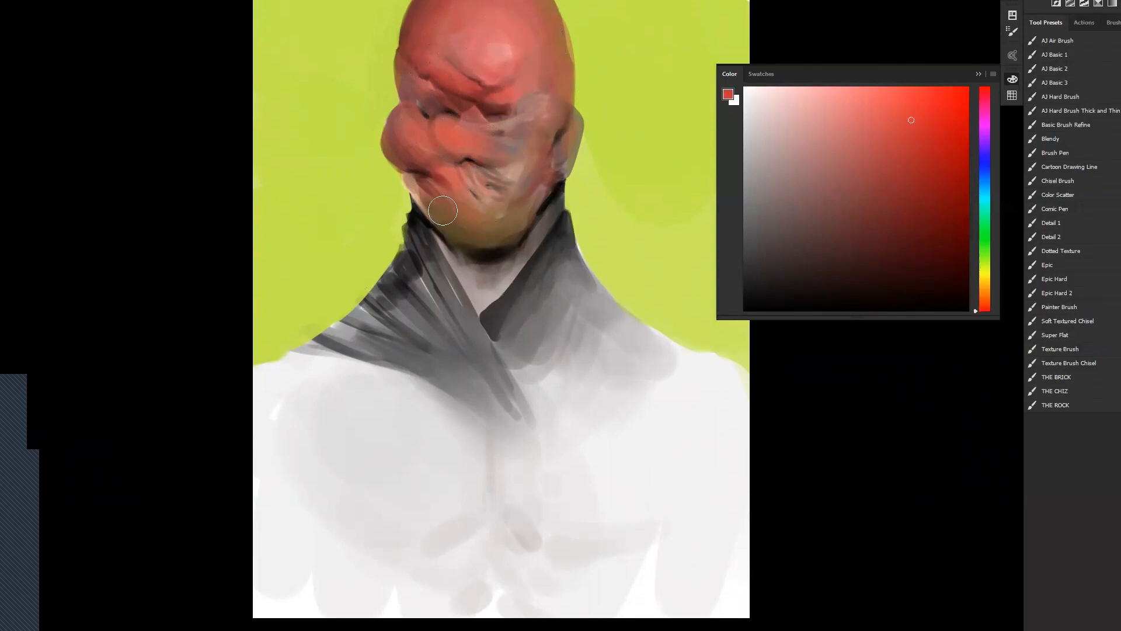
mouse_move(470, 244)
mouse_down()
mouse_move(473, 275)
mouse_move(513, 260)
mouse_up()
Extend the pleated collar's tip across the chest in sampled mid grey, undoing the stray mark beside it.
alt+click(489, 379)
mouse_move(488, 376)
mouse_down()
mouse_move(517, 393)
mouse_move(500, 418)
mouse_move(523, 443)
mouse_move(481, 398)
mouse_move(489, 358)
mouse_move(547, 426)
mouse_move(476, 334)
mouse_move(546, 419)
mouse_move(515, 387)
mouse_move(514, 415)
mouse_move(440, 384)
mouse_move(525, 435)
mouse_move(537, 413)
mouse_move(553, 434)
mouse_move(570, 411)
mouse_move(534, 443)
mouse_up()
click(584, 431)
key(ctrl+z)
Fade the collar's lower tip into the chest with sampled off-white, and smooth the pale tones across the torso.
alt+click(549, 439)
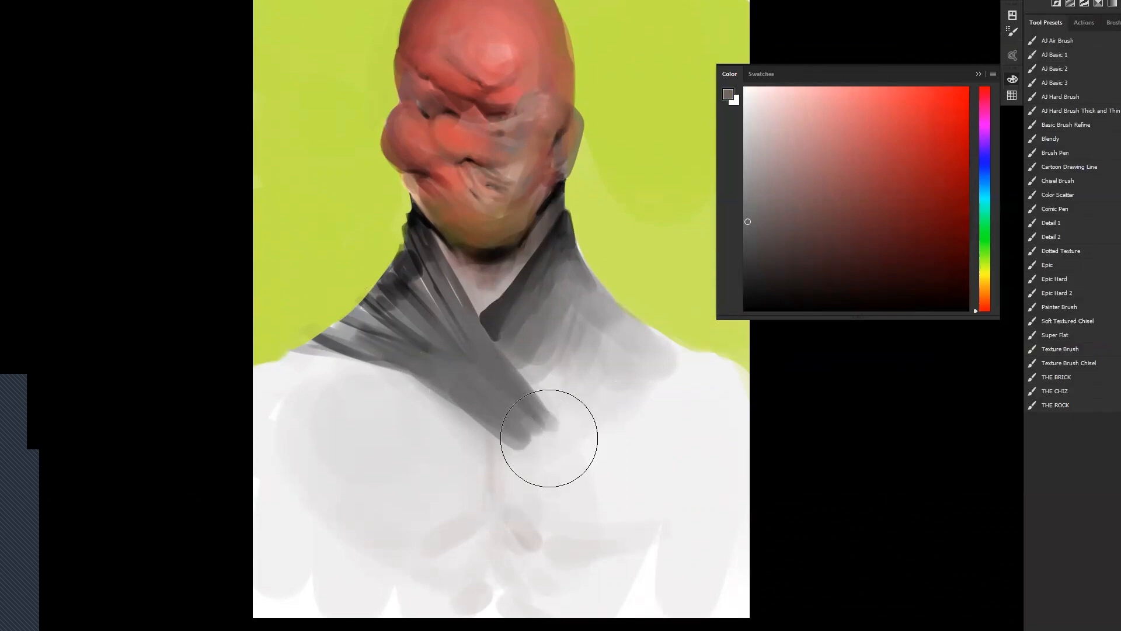
mouse_move(540, 439)
mouse_down()
mouse_move(576, 466)
mouse_move(511, 457)
mouse_up()
key(bracketleft)
key(bracketleft)
key(bracketleft)
key(bracketleft)
key(bracketleft)
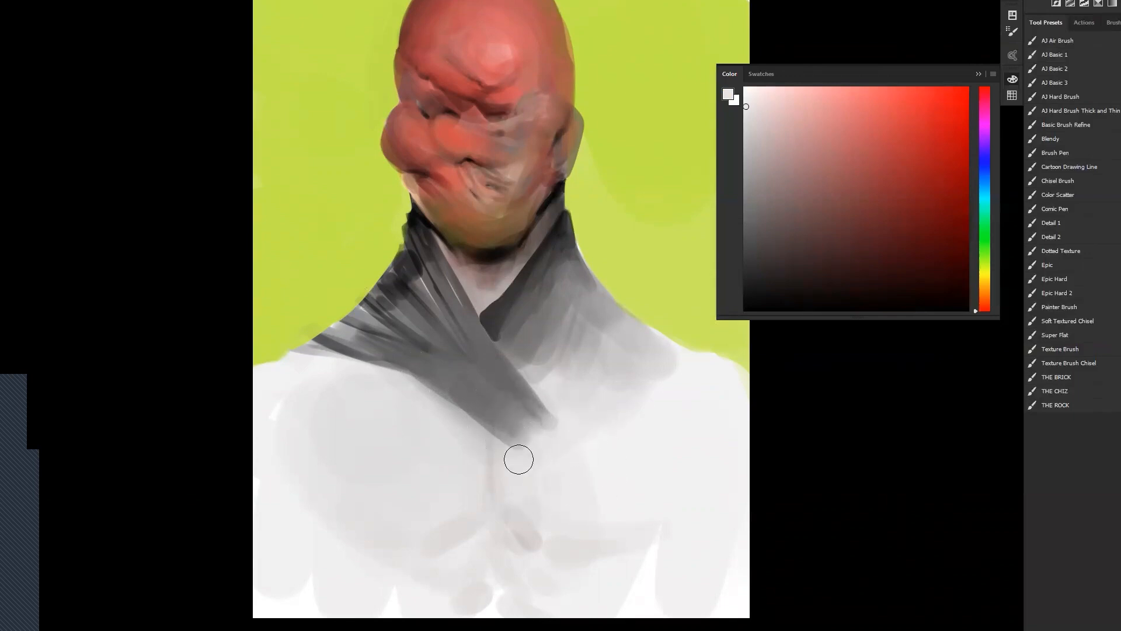
key(bracketright)
key(bracketright)
key(bracketright)
key(bracketright)
key(bracketright)
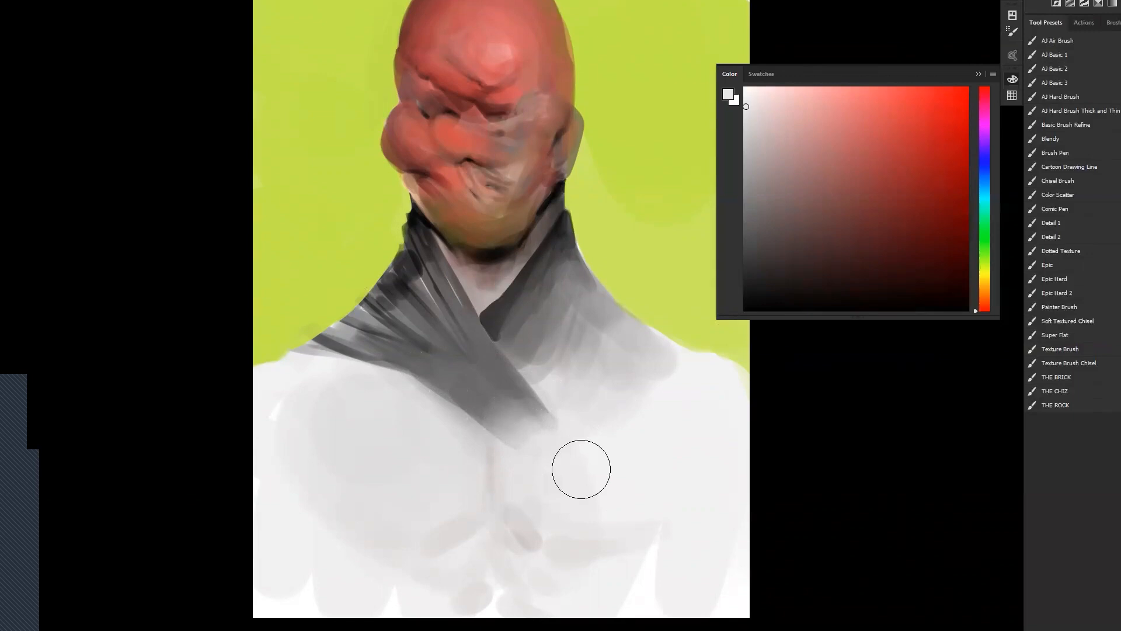
mouse_move(546, 413)
mouse_down()
mouse_move(517, 456)
mouse_move(561, 436)
mouse_move(561, 425)
mouse_move(548, 447)
mouse_move(573, 385)
mouse_move(546, 383)
mouse_move(702, 394)
mouse_up()
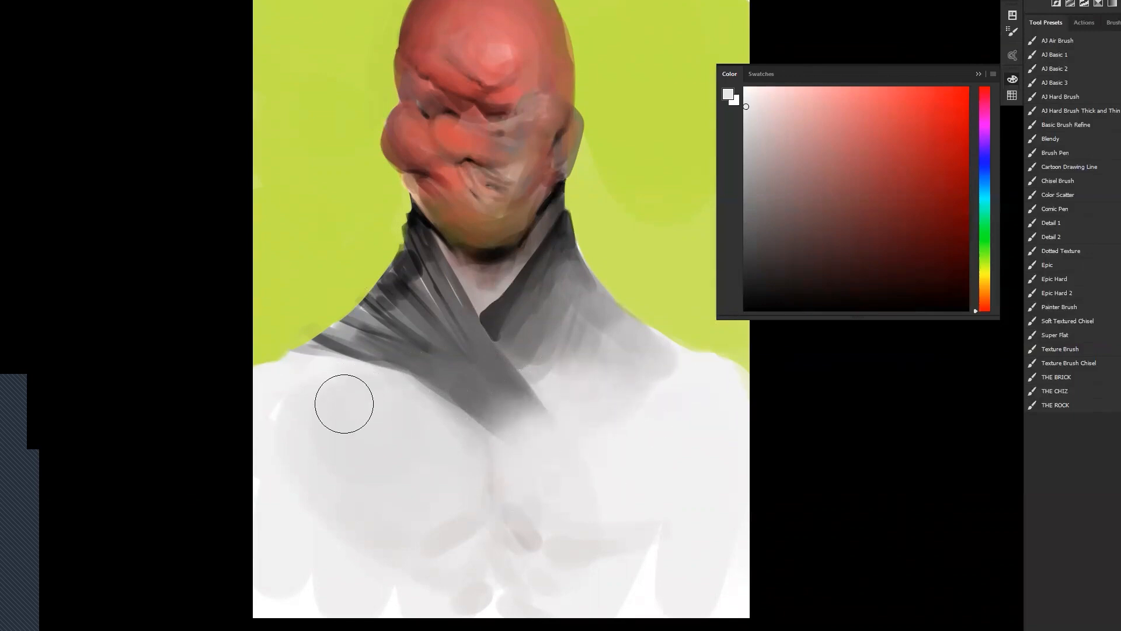
mouse_move(444, 526)
mouse_down()
mouse_move(455, 483)
mouse_move(392, 539)
mouse_move(486, 489)
mouse_move(423, 561)
mouse_move(476, 530)
mouse_up()
key(bracketright)
key(bracketright)
key(bracketright)
Fade the lower torso to white with upward gradients from the canvas's bottom edge.
drag(544, 536, 480, 426)
key(shift)
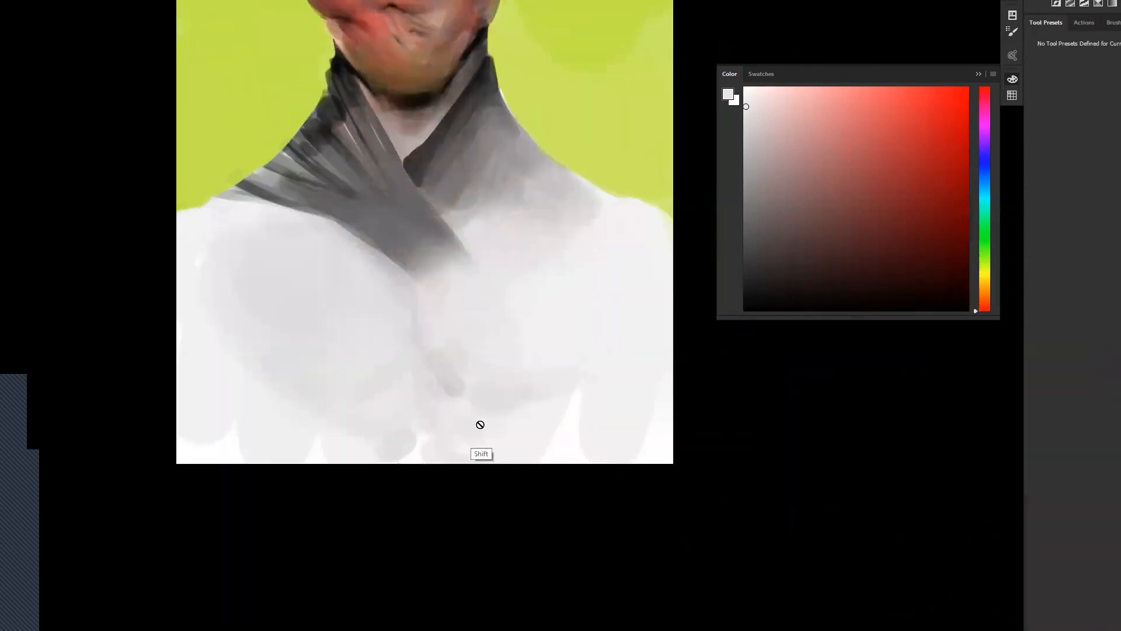
key(d)
key(x)
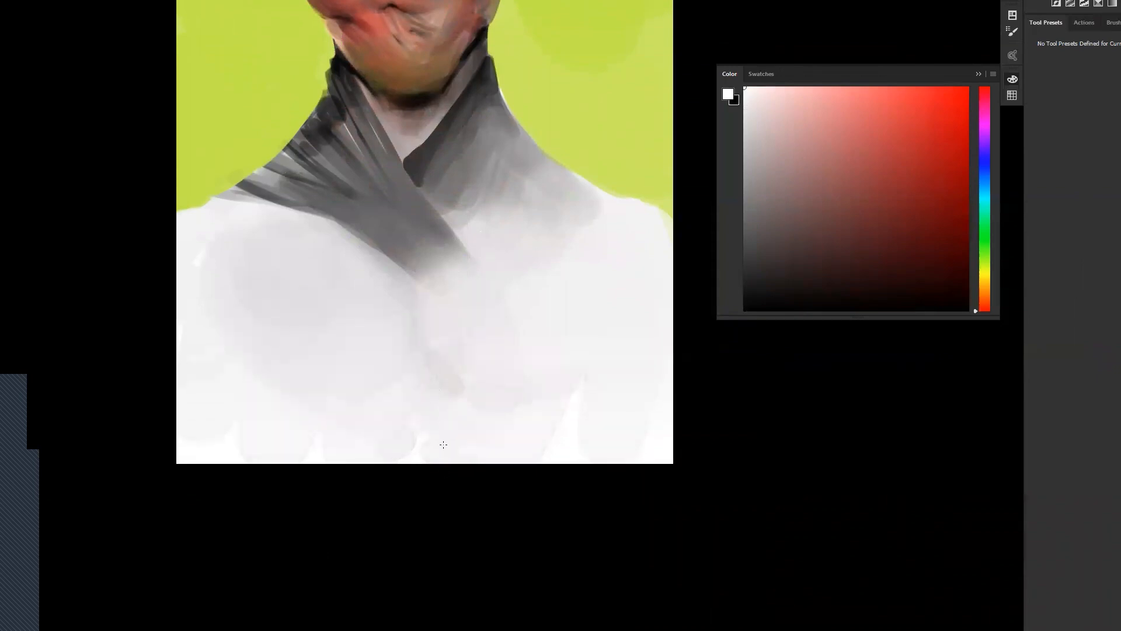
shift+click(445, 462)
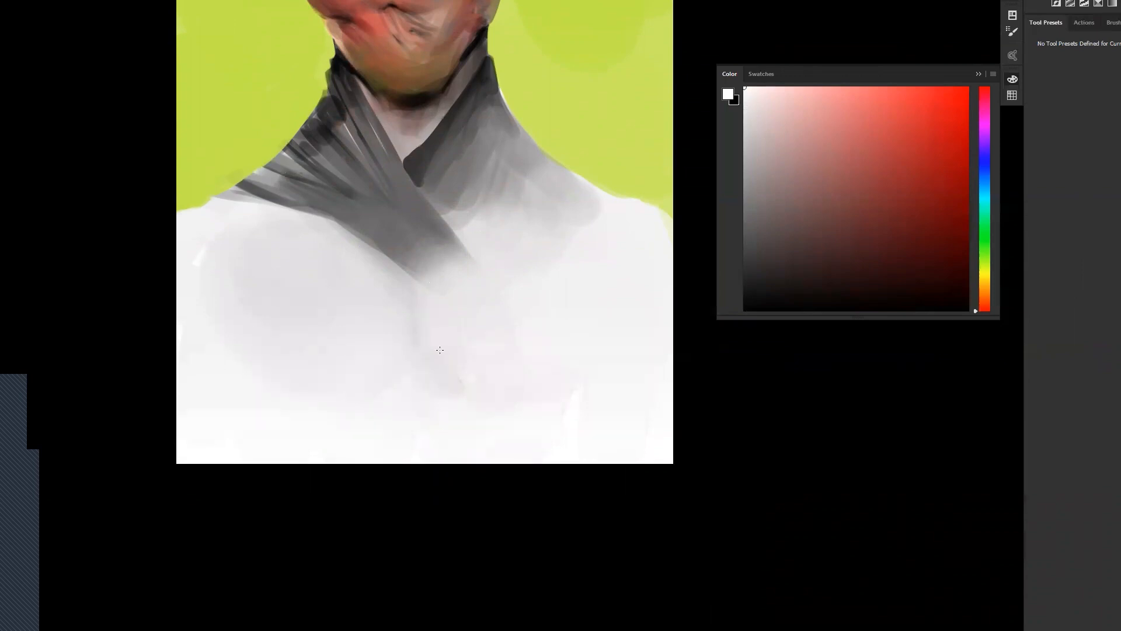
drag(534, 434, 608, 624)
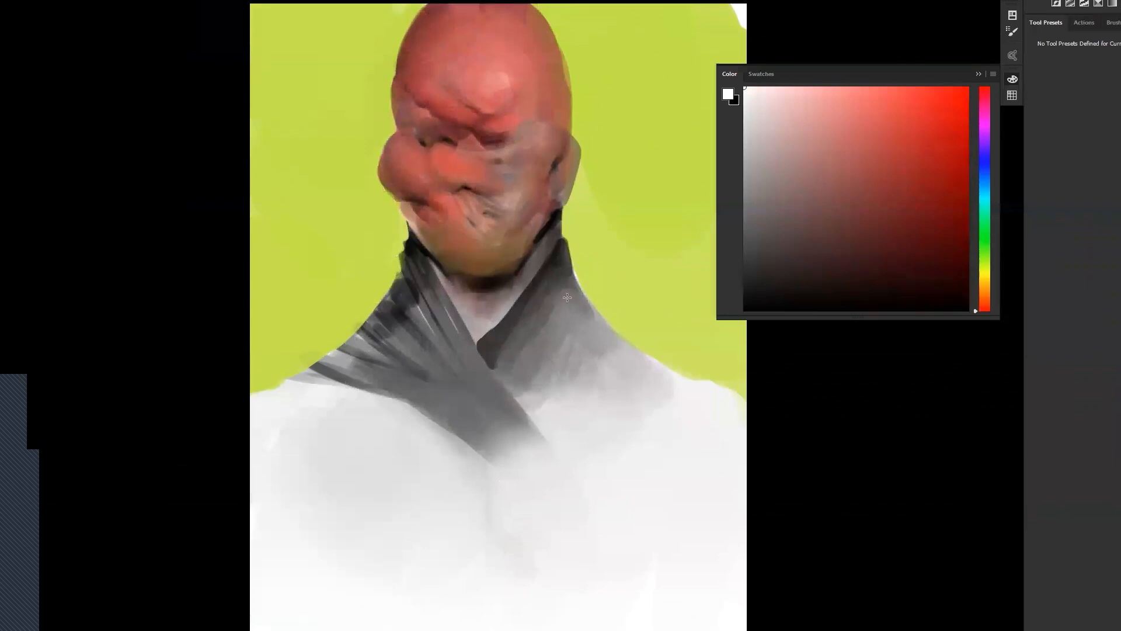
Hide the interface panels and apply a Hue/Saturation adjustment with Hue +6 and Saturation +26.
key(Tab)
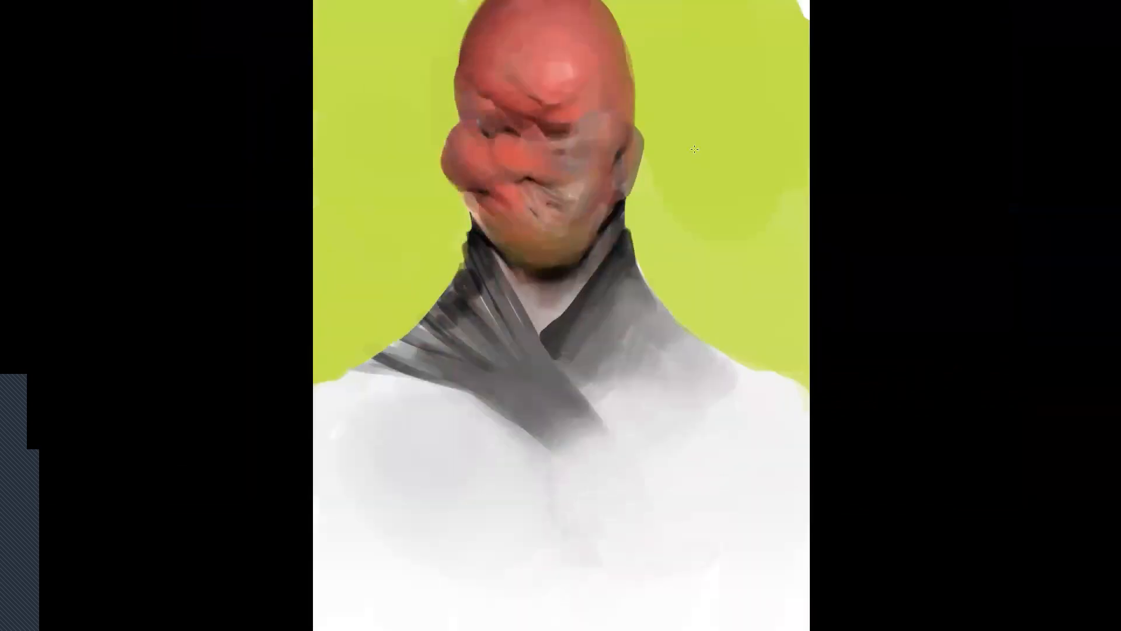
key(ctrl)
key(ctrl+u)
mouse_move(995, 169)
mouse_down()
mouse_move(1010, 168)
mouse_move(999, 168)
mouse_up()
click(1009, 193)
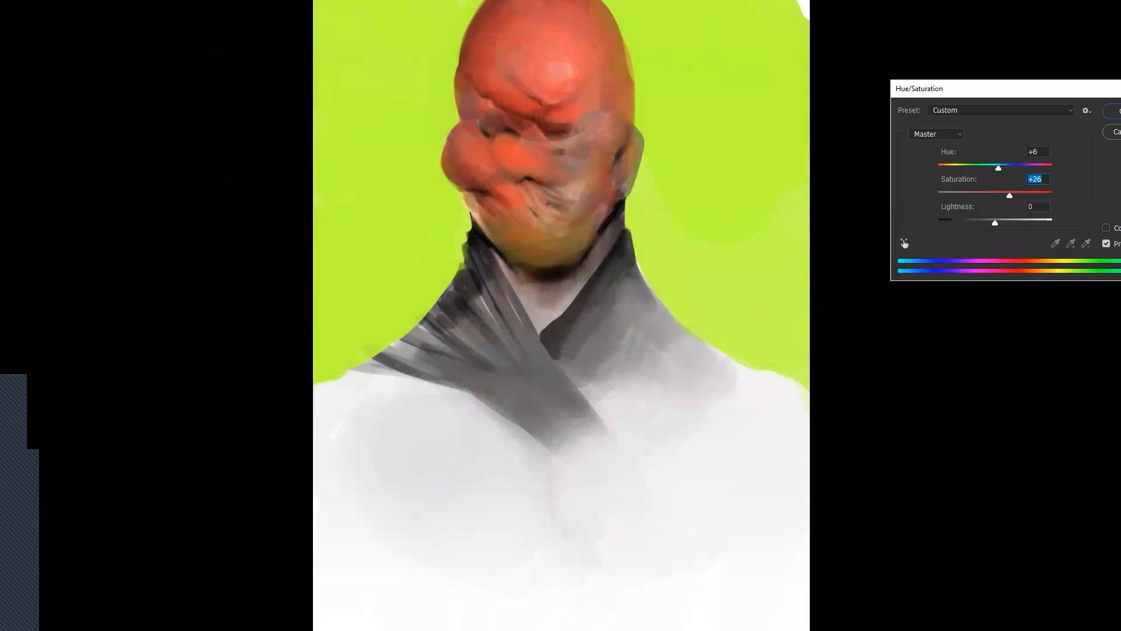
key(Return)
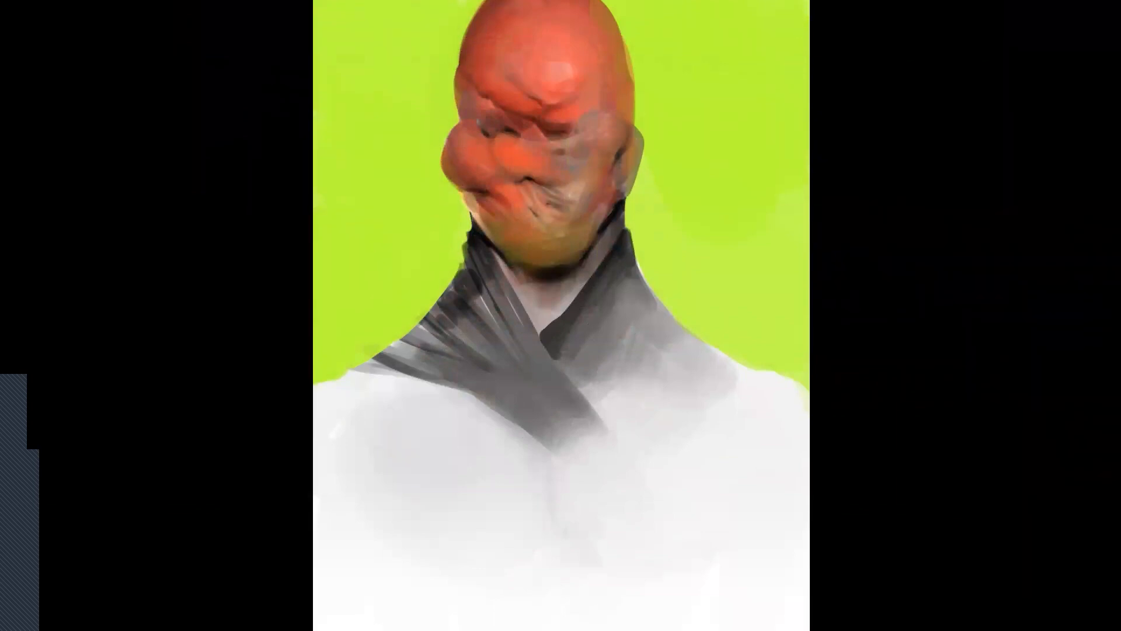
Select the AJ Basic 2 brush preset and hide the interface panels again.
key(Tab)
click(1073, 72)
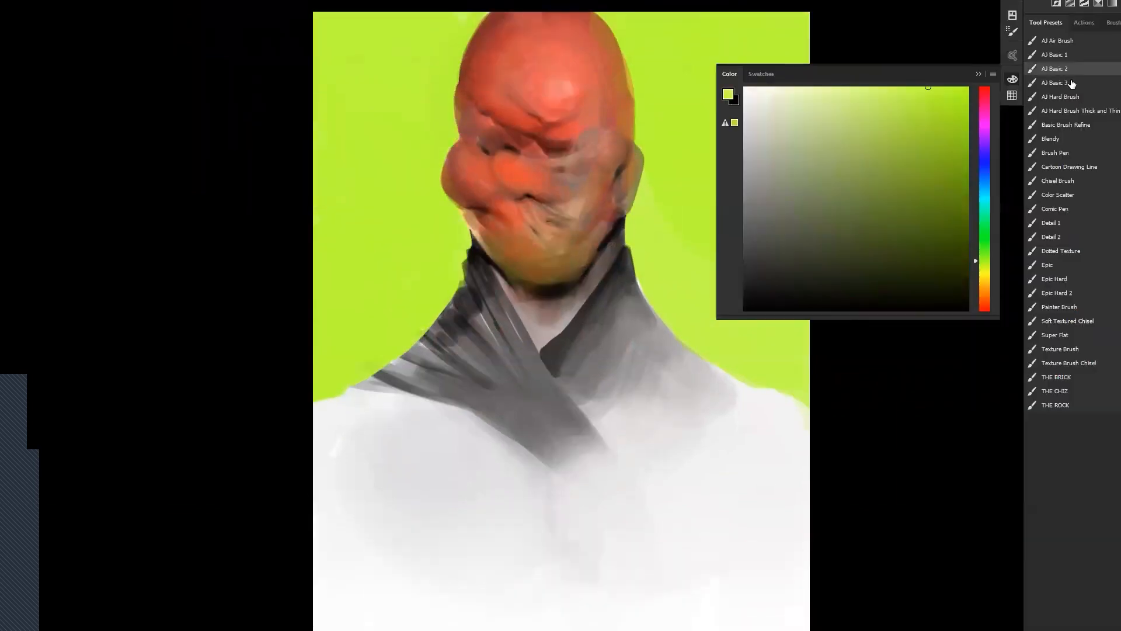
key(Tab)
scroll(579, 160, up, 2)
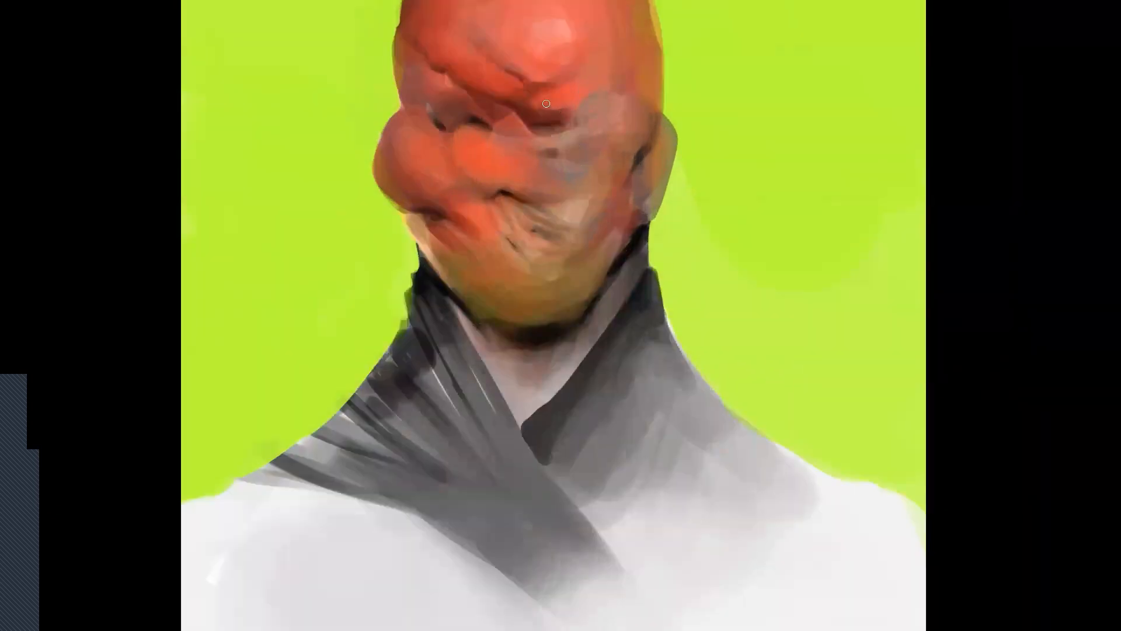
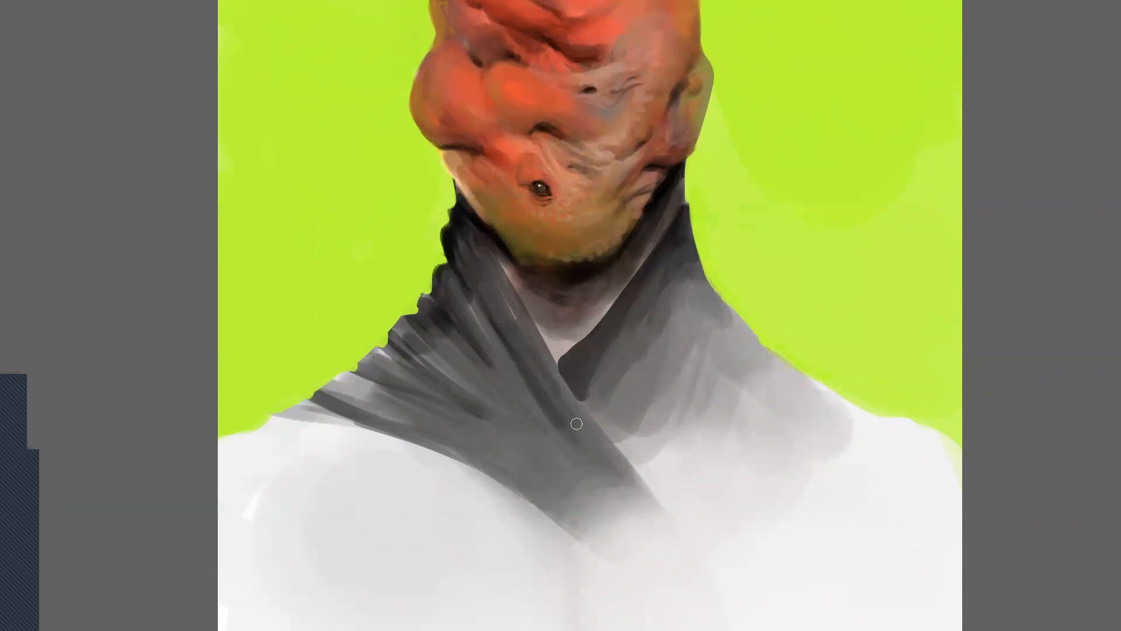
Deepen the creases along the pleated collar with dark grey strokes, and touch up its outer edge beside the jaw.
drag(482, 348, 547, 437)
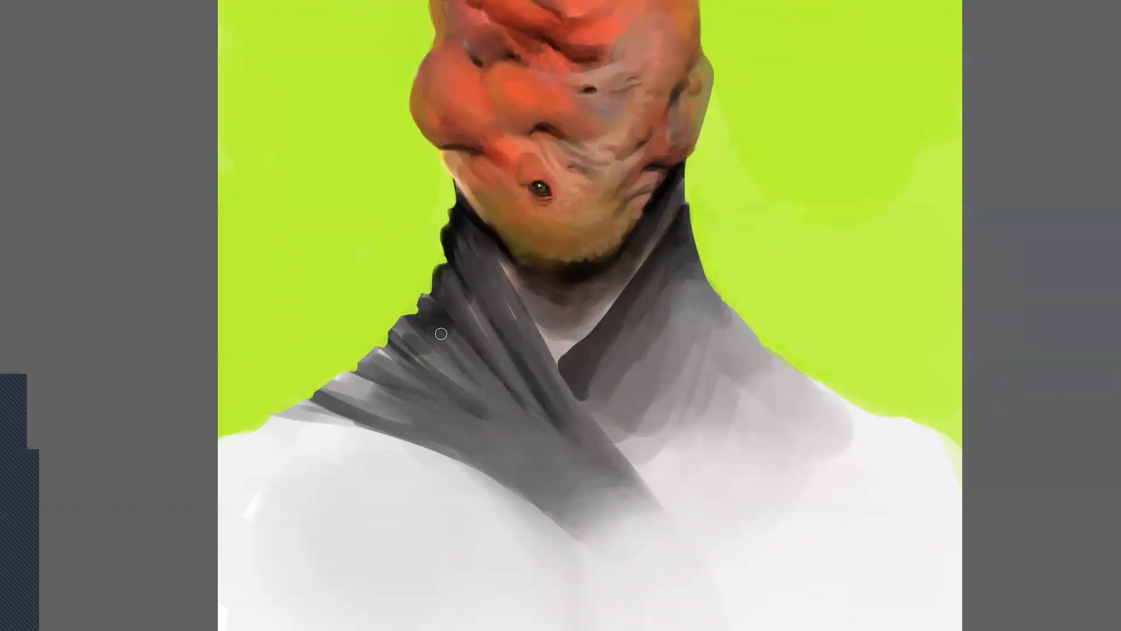
drag(442, 272, 450, 270)
key(alt)
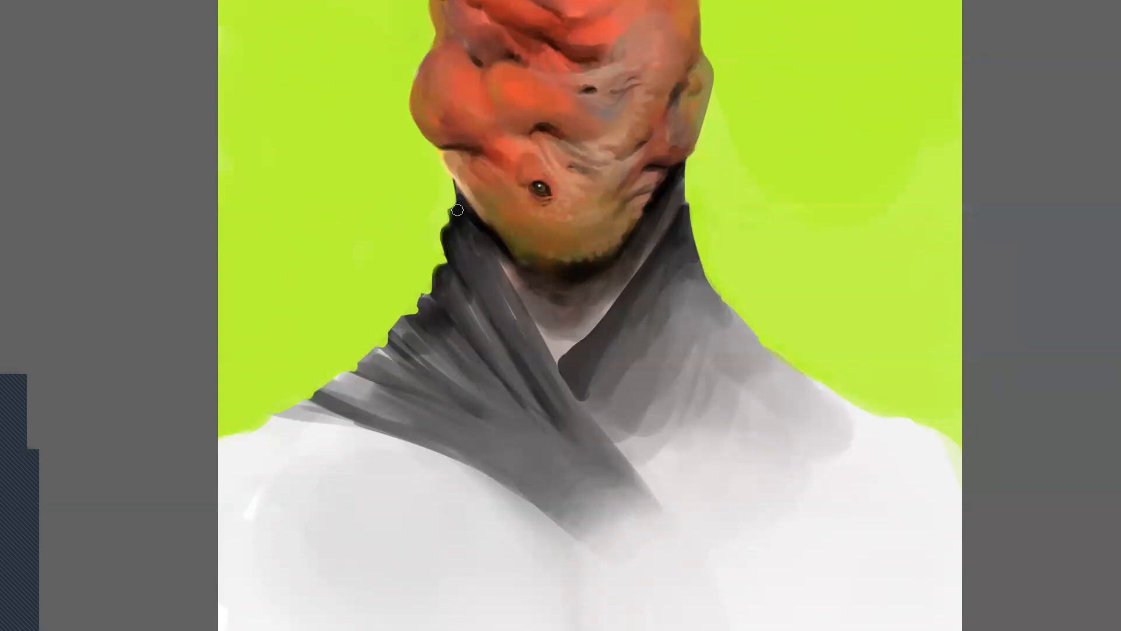
mouse_move(464, 205)
mouse_down()
mouse_move(528, 313)
mouse_move(506, 281)
mouse_up()
Paint a cleaner, straighter lower edge along the pleated collar from the shoulder down to its tip.
key(ctrl+space)
alt+click(575, 407)
alt+click(575, 408)
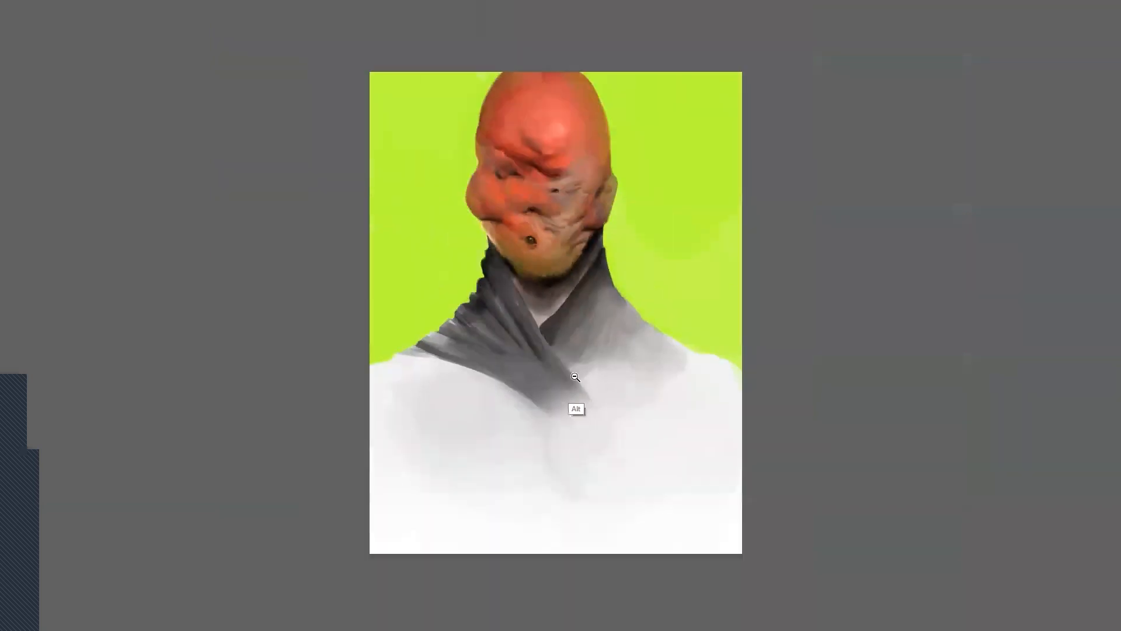
alt+click(578, 407)
alt+click(579, 407)
ctrl+click(588, 405)
ctrl+click(593, 403)
ctrl+click(590, 402)
key(bracketright)
key(bracketright)
key(bracketright)
key(bracketright)
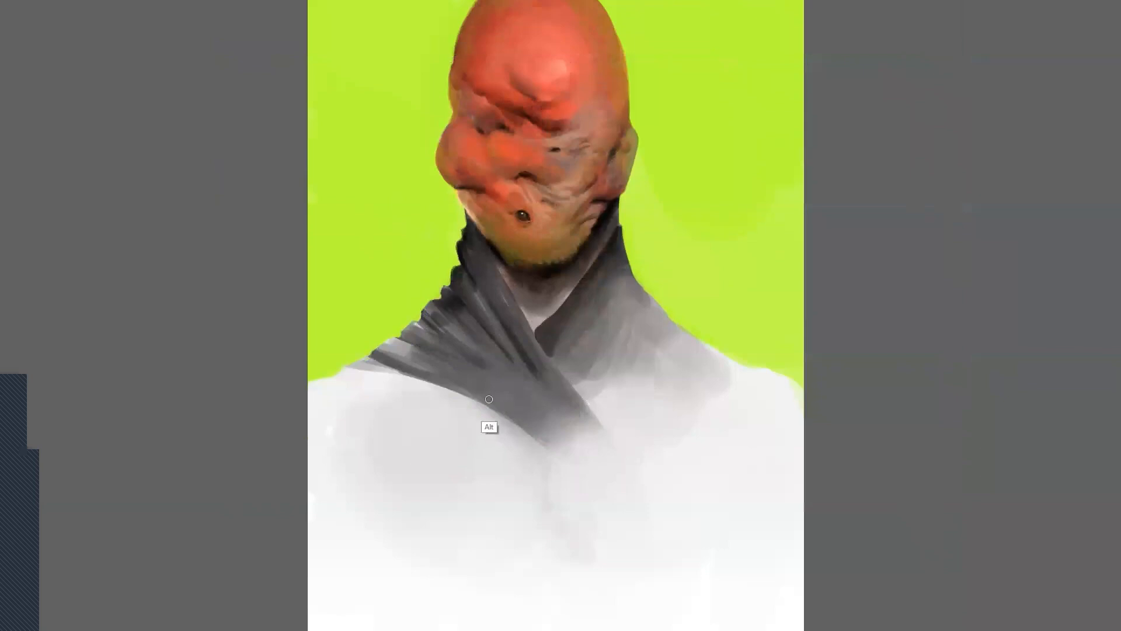
mouse_move(416, 378)
mouse_down()
mouse_move(529, 432)
mouse_move(435, 398)
mouse_move(488, 435)
mouse_up()
key(bracketleft)
key(bracketleft)
key(bracketleft)
key(bracketleft)
drag(435, 412, 489, 446)
drag(379, 368, 504, 459)
drag(407, 386, 530, 457)
drag(468, 394, 586, 464)
Soften the pleated collar's tip into the pale chest with broad brush strokes.
key(bracketright)
key(bracketright)
key(bracketright)
key(bracketright)
key(bracketright)
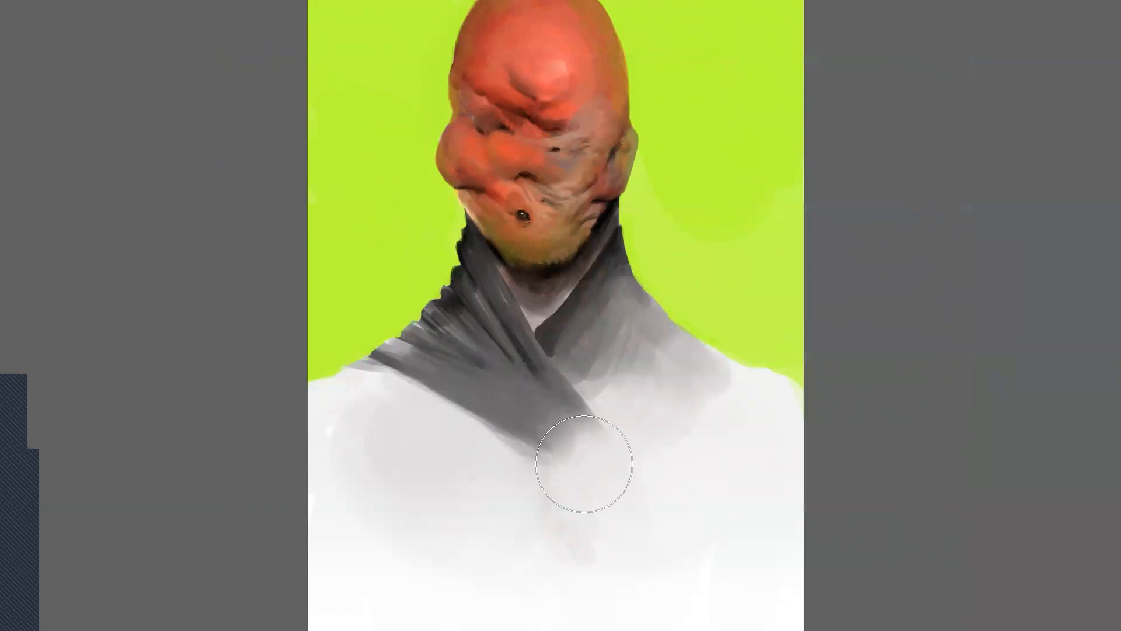
drag(517, 398, 585, 452)
mouse_move(543, 416)
mouse_down()
mouse_move(612, 491)
mouse_move(640, 485)
mouse_up()
Darken and smooth the plain collar flap beside the neck with sampled greys, blending its base into the shoulder.
alt+click(632, 420)
mouse_move(586, 379)
mouse_down()
mouse_move(647, 420)
mouse_move(647, 398)
mouse_up()
alt+click(609, 318)
mouse_move(604, 330)
mouse_down()
mouse_move(614, 320)
mouse_move(593, 315)
mouse_move(608, 253)
mouse_up()
alt+click(596, 338)
key(bracketleft)
key(bracketleft)
key(bracketleft)
key(bracketleft)
key(bracketleft)
alt+click(581, 289)
drag(574, 302, 611, 254)
mouse_move(551, 344)
mouse_down()
mouse_move(578, 354)
mouse_move(557, 347)
mouse_move(576, 385)
mouse_move(554, 328)
mouse_move(587, 344)
mouse_move(611, 274)
mouse_move(625, 351)
mouse_move(586, 355)
mouse_move(608, 393)
mouse_up()
Paint a thin dark shadow line with sampled grey along the edge where the two collar flaps cross.
key(])
key(])
key(])
key(])
key(])
key([)
key([)
key([)
key([)
key([)
alt+click(548, 351)
drag(551, 358, 569, 380)
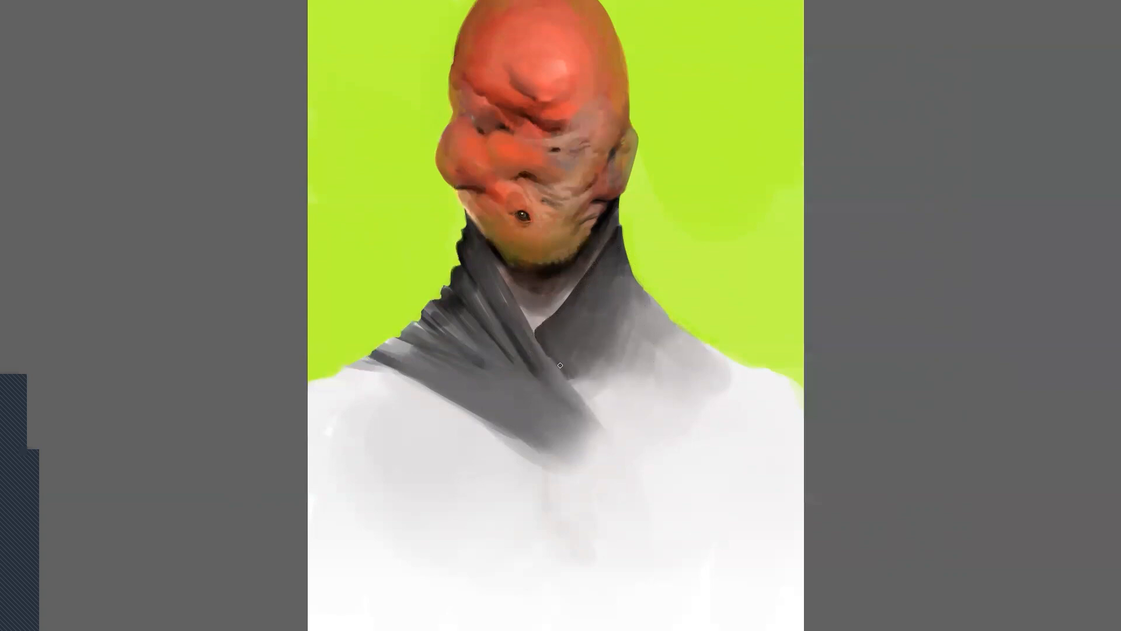
drag(552, 361, 580, 392)
alt+click(600, 421)
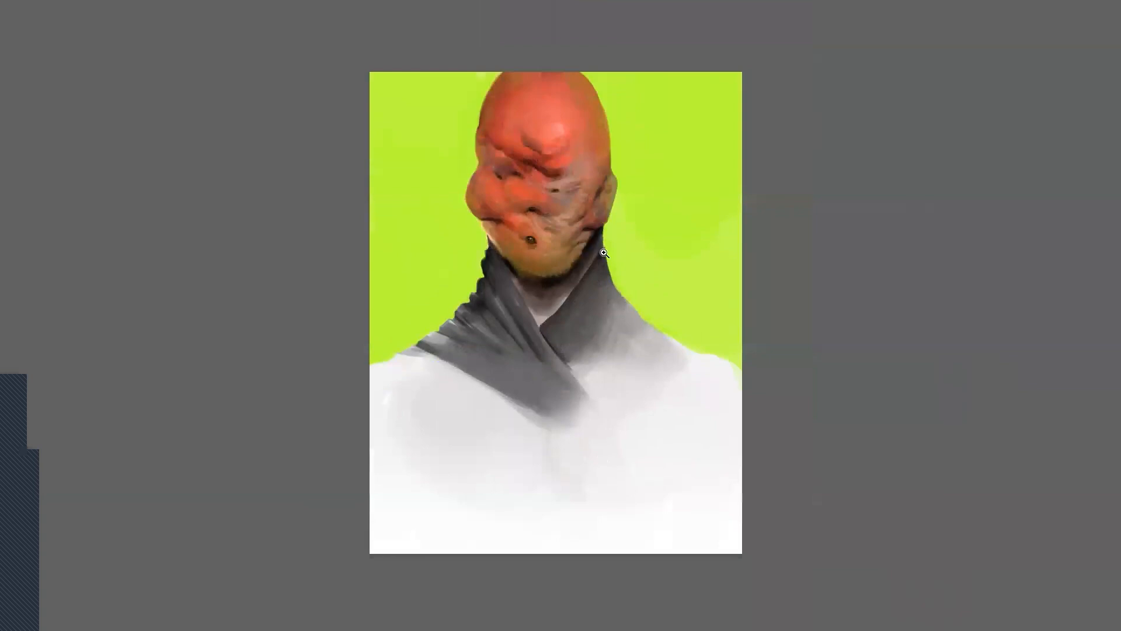
click(568, 109)
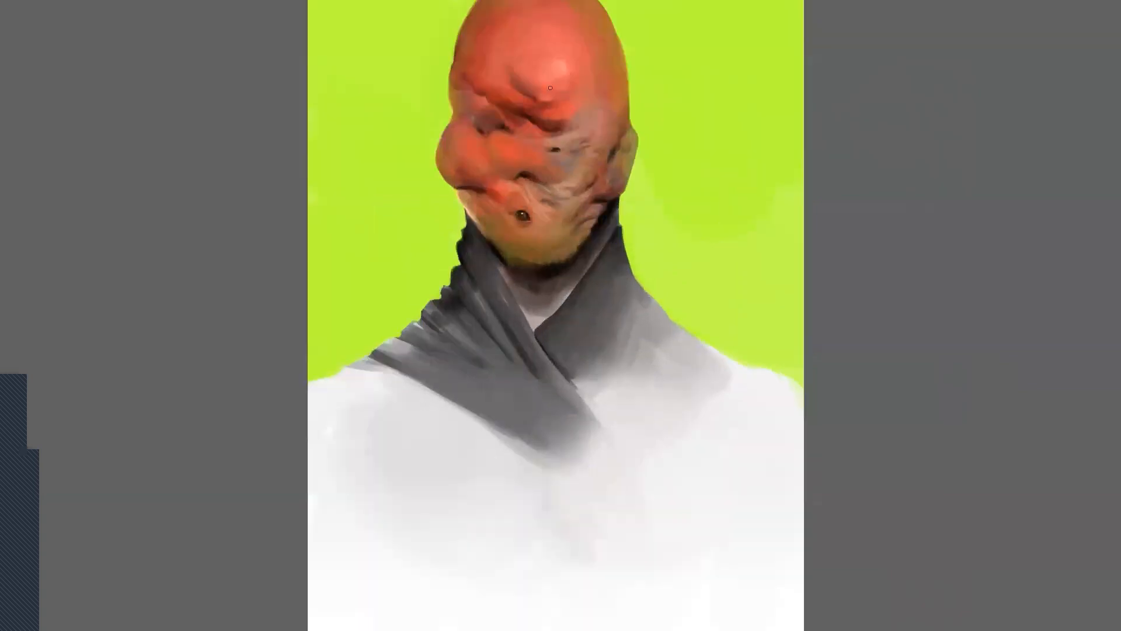
Show the panels and glaze the crown of the head with a large brush in muted mauve and sampled reds.
key(Tab)
mouse_move(832, 172)
mouse_down()
mouse_move(806, 218)
mouse_move(775, 208)
mouse_up()
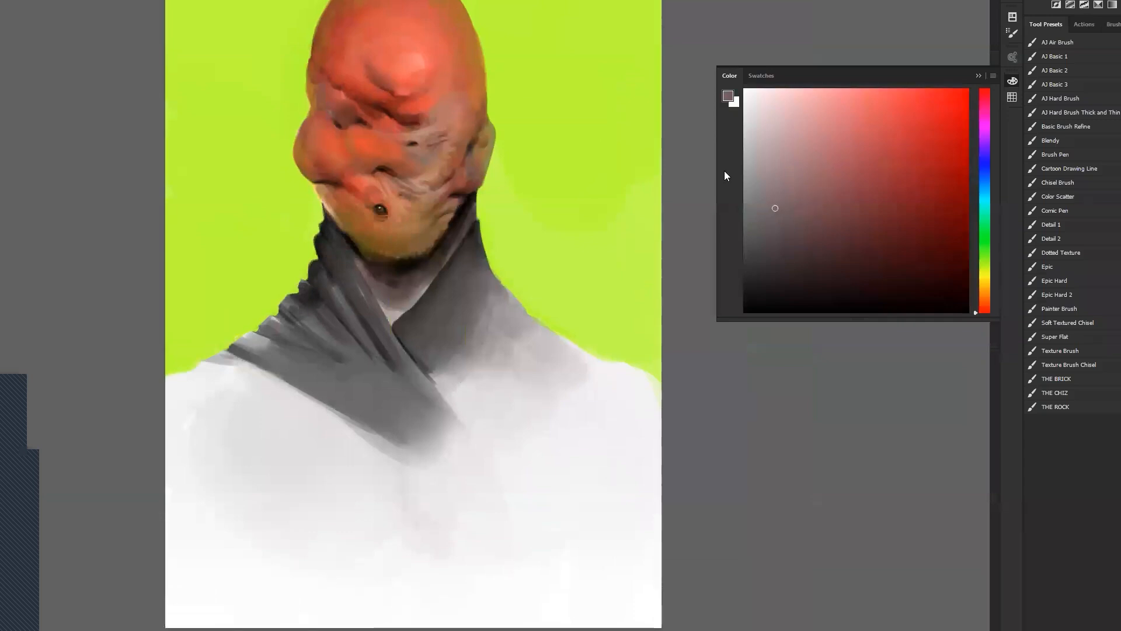
key(bracketright)
key(bracketright)
key(bracketright)
key(bracketright)
key(bracketright)
key(bracketright)
mouse_move(349, 34)
mouse_down()
mouse_move(357, 72)
mouse_move(347, 52)
mouse_move(419, 35)
mouse_move(403, 8)
mouse_move(431, 28)
mouse_up()
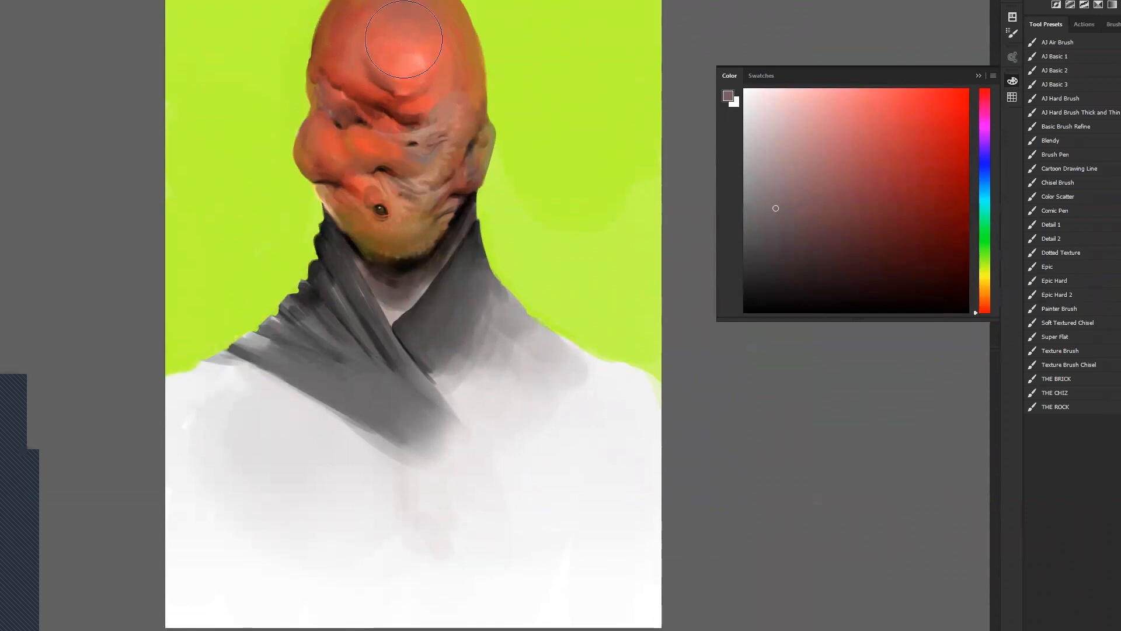
alt+click(408, 75)
alt+click(418, 15)
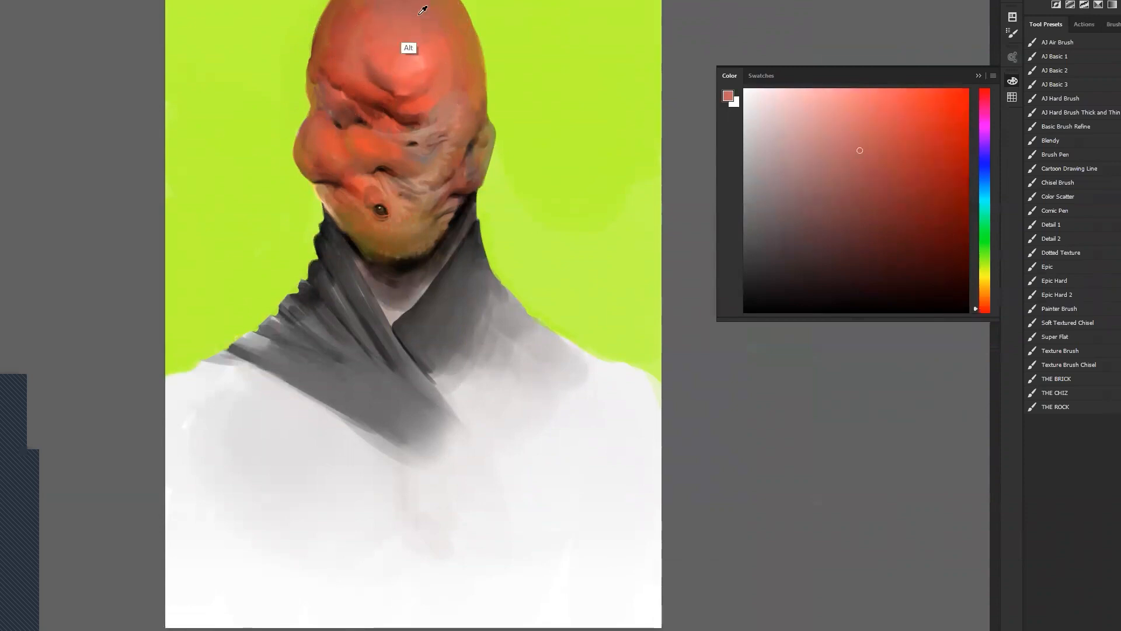
drag(372, 18, 378, 1)
key(bracketleft)
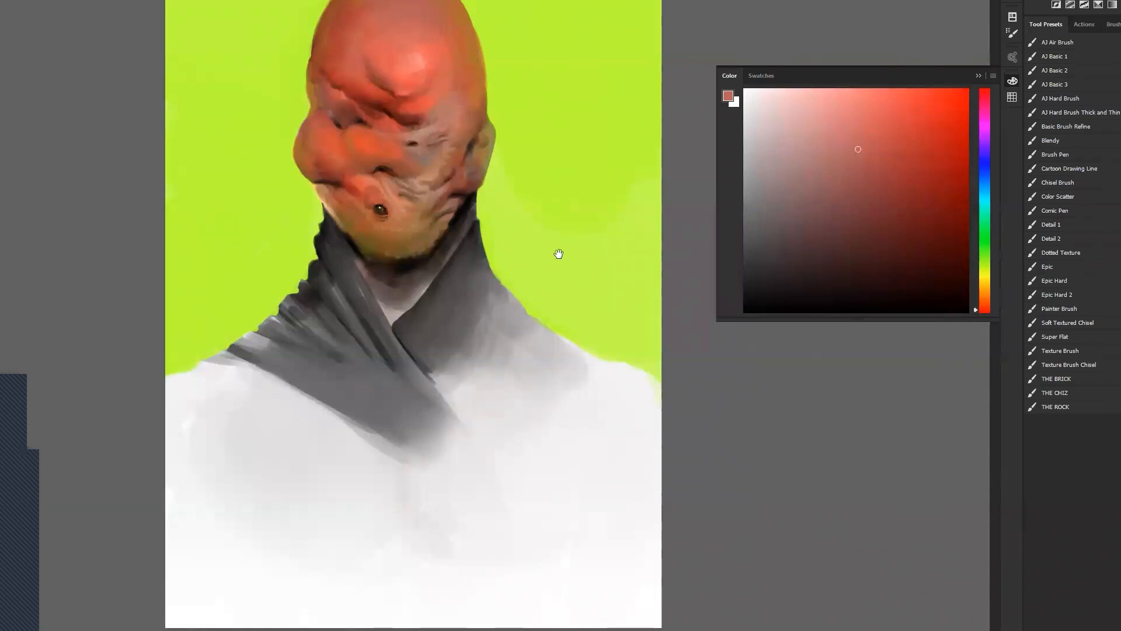
Paint pale pink highlights on the folds around the small upper eye with a smaller brush.
key(z)
click(466, 168)
drag(538, 222, 629, 270)
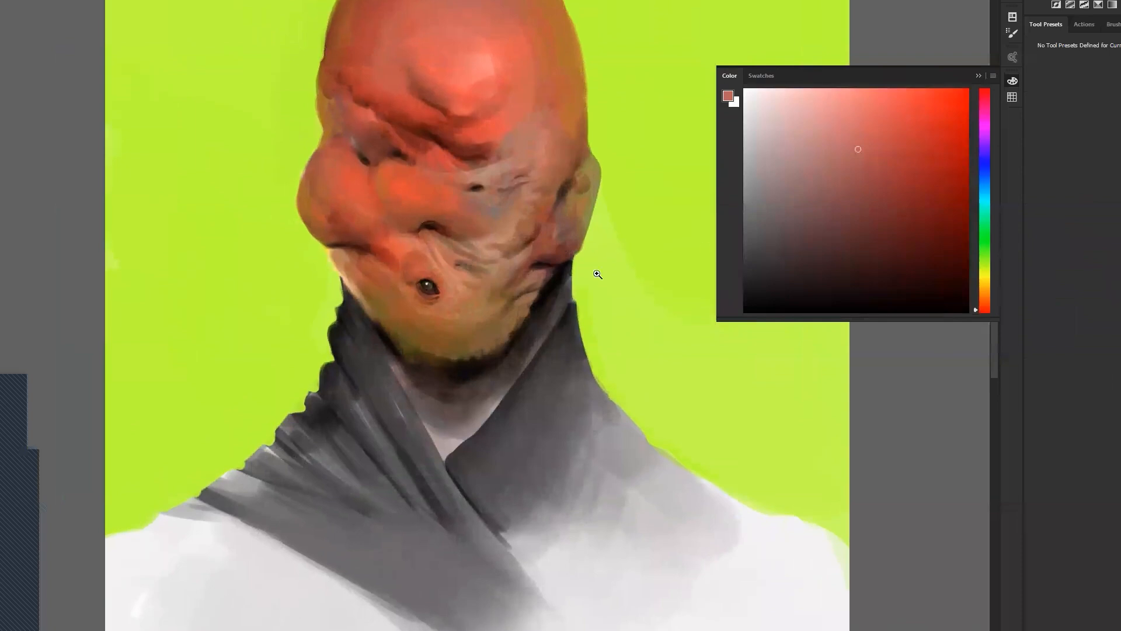
drag(806, 120, 783, 140)
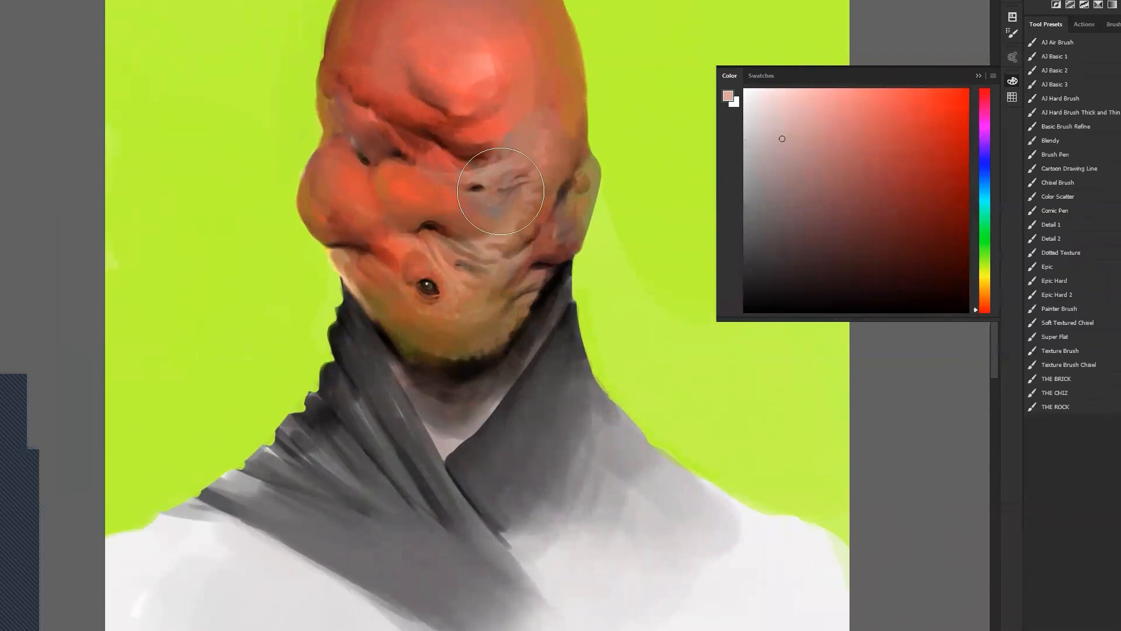
key(bracketleft)
key(bracketleft)
key(bracketleft)
key(bracketleft)
key(bracketleft)
mouse_move(449, 177)
mouse_down()
mouse_move(484, 175)
mouse_move(500, 196)
mouse_move(474, 204)
mouse_move(424, 176)
mouse_move(502, 198)
mouse_up()
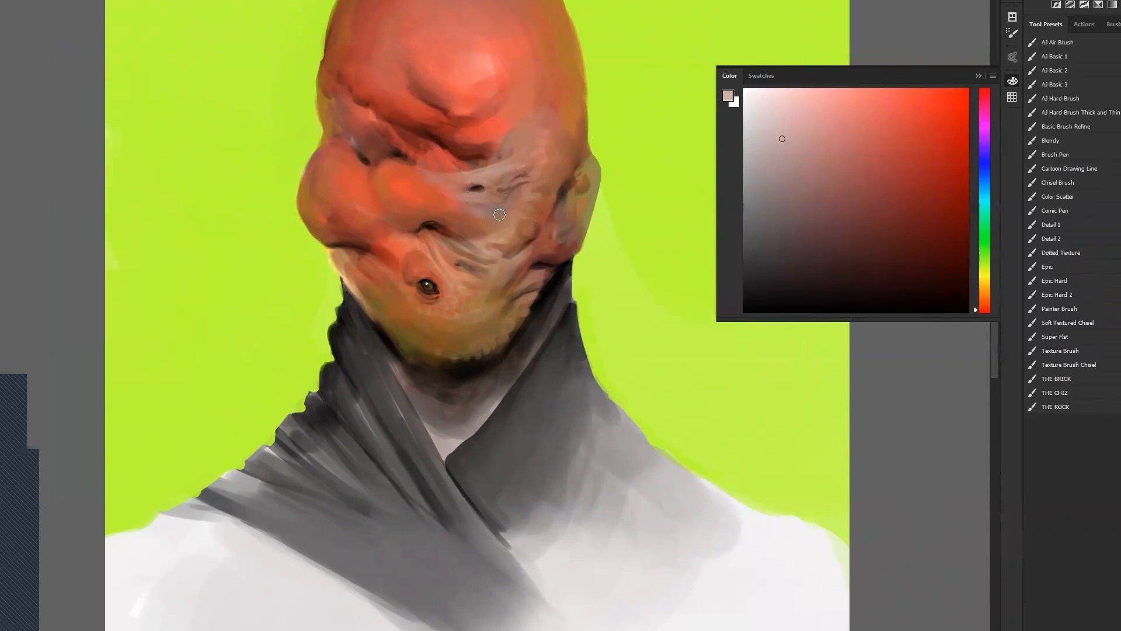
key(d)
click(766, 114)
key(d)
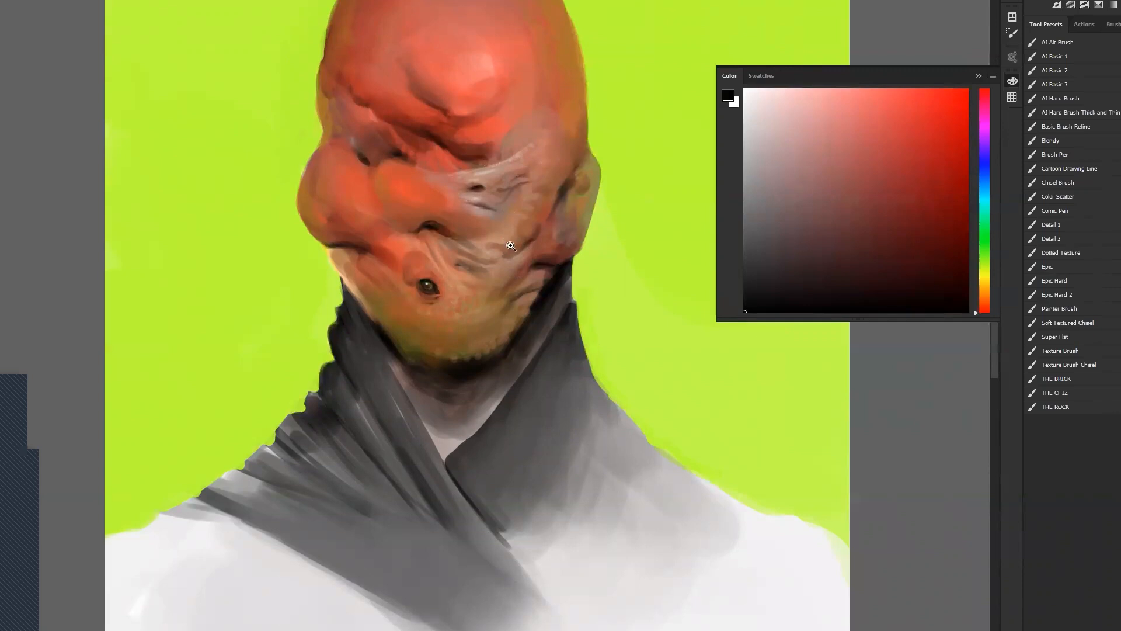
Flip the portrait horizontally.
key(ctrl+minus)
key(ctrl+minus)
key(ctrl+h)
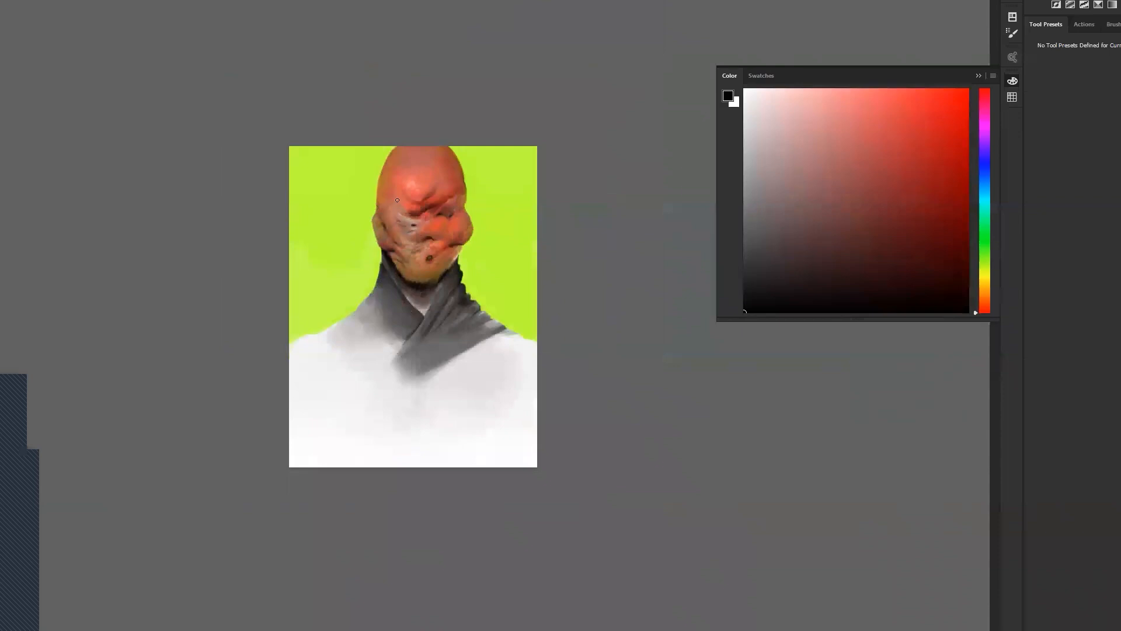
ctrl+click(445, 204)
ctrl+click(445, 205)
ctrl+click(445, 204)
drag(423, 201, 443, 326)
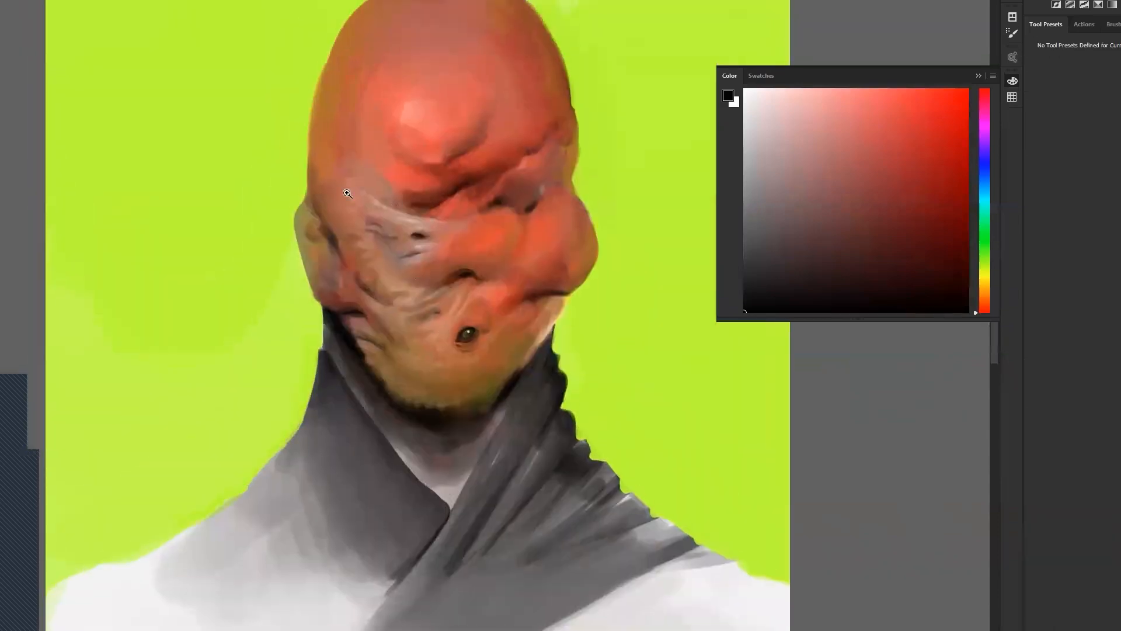
Blend the temple beside the upper eye with sampled pinks, extending the pale skin upward and down the cheek.
alt+click(373, 200)
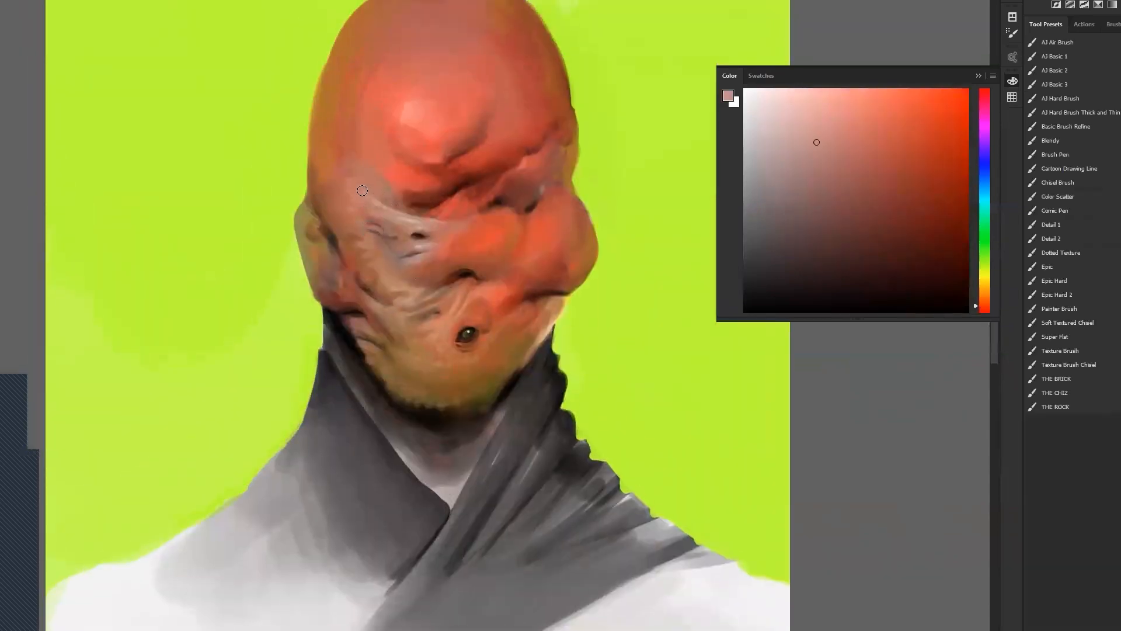
drag(355, 183, 351, 182)
alt+click(333, 185)
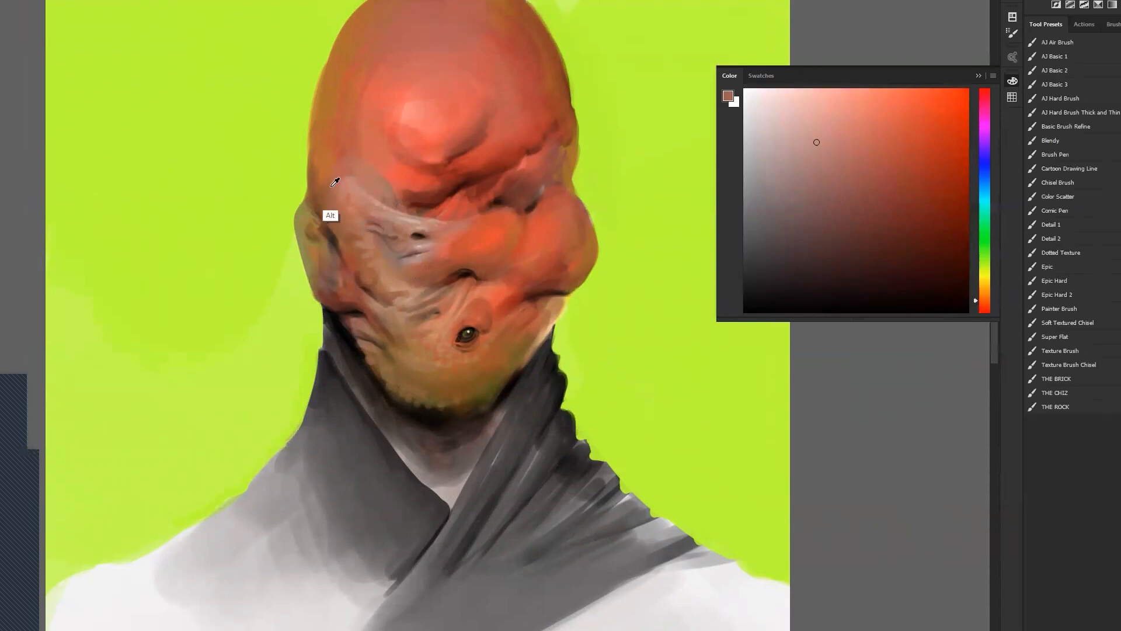
alt+click(353, 182)
key(bracketright)
mouse_move(343, 180)
mouse_down()
mouse_move(338, 203)
mouse_move(354, 198)
mouse_move(355, 235)
mouse_up()
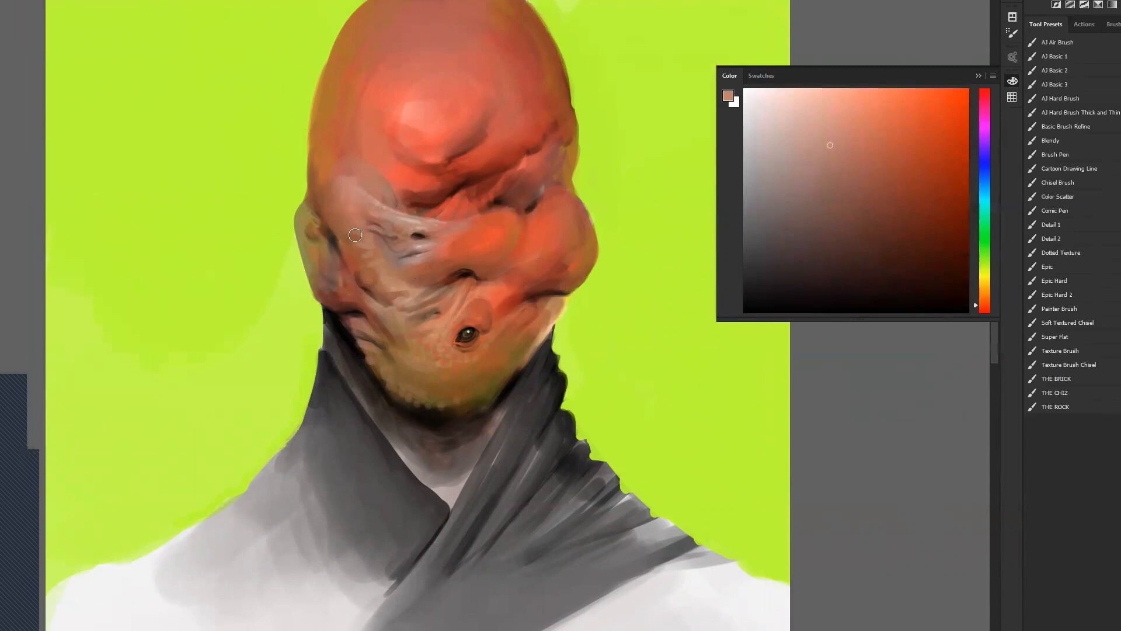
Deepen the shadow between the ear and cheek with black and sampled browns.
alt+click(336, 182)
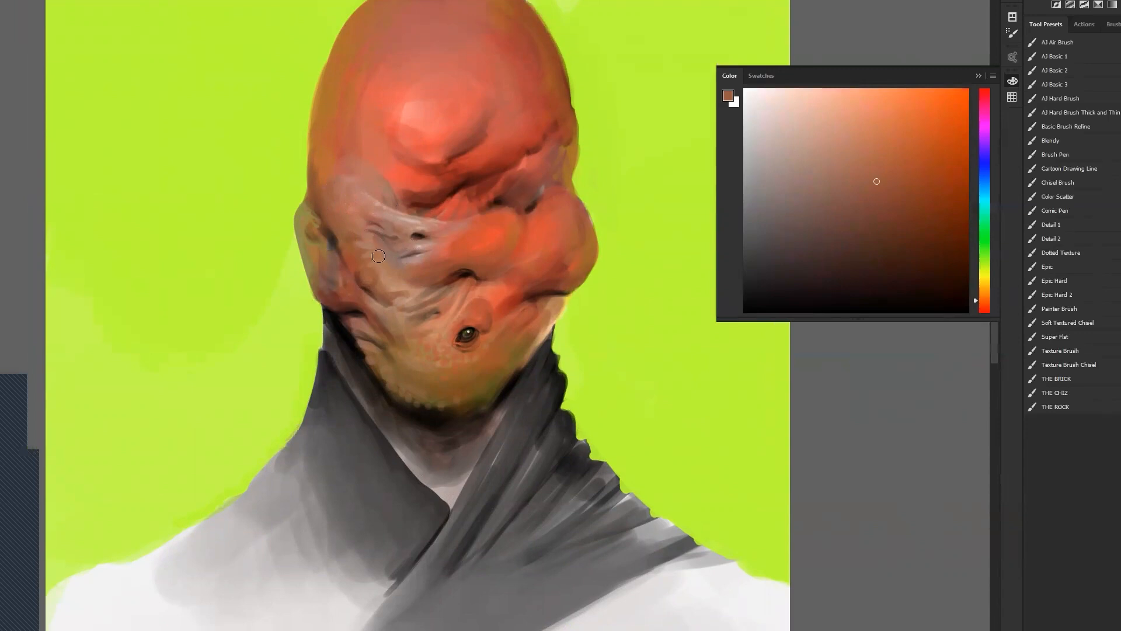
key(d)
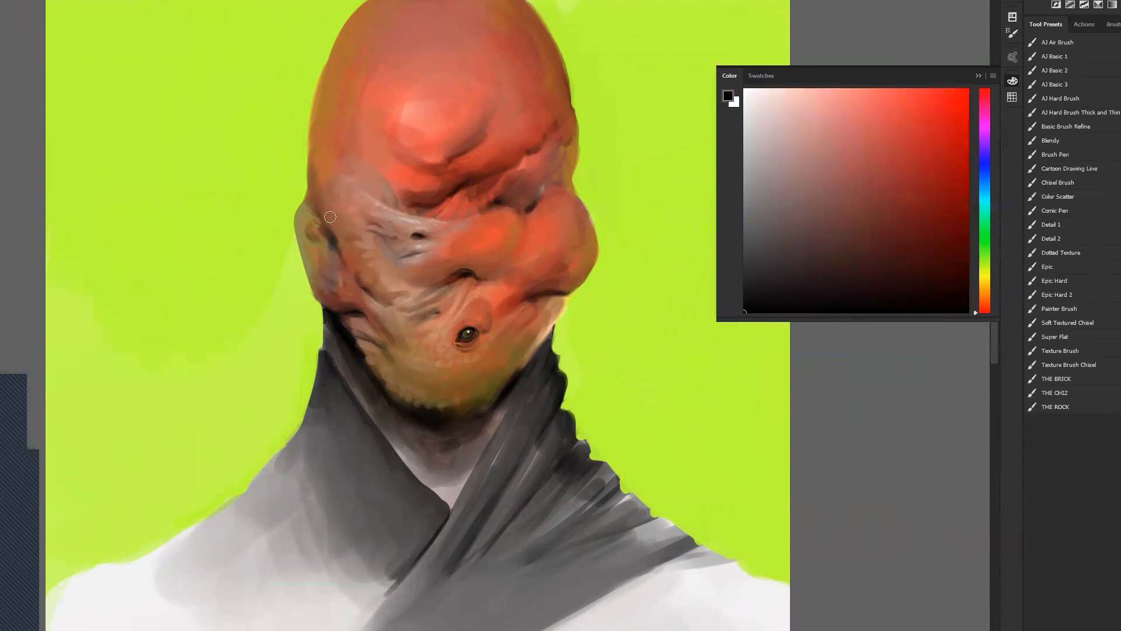
key(alt)
alt+click(359, 250)
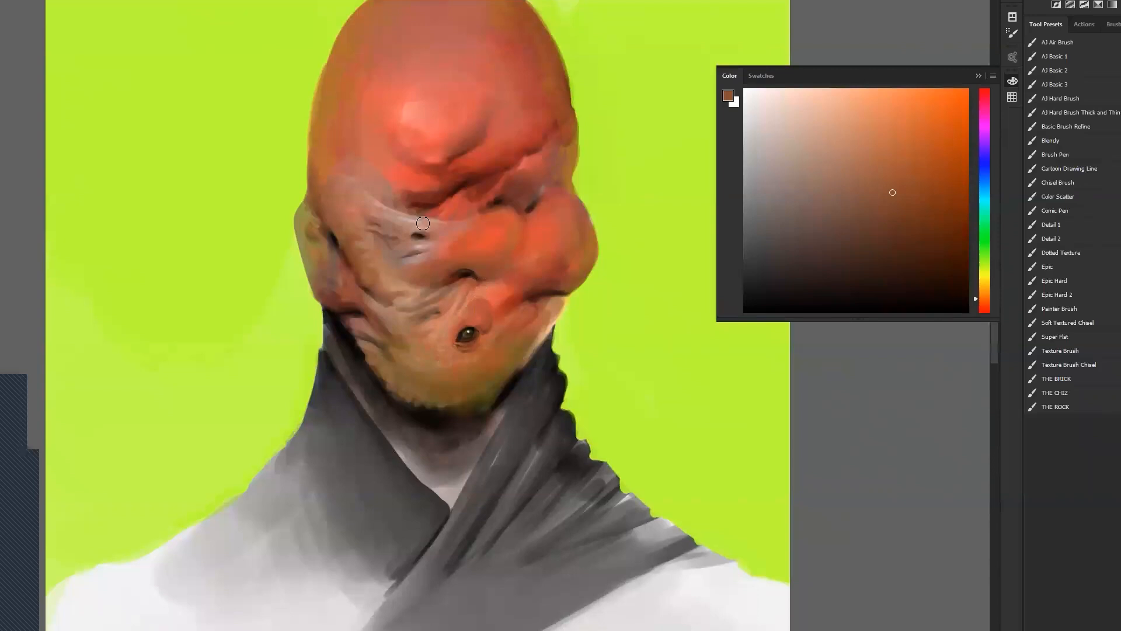
Add small white highlights around the upper eye and fine pale skin texture beside the lower eye.
alt+click(414, 250)
key(d)
key(x)
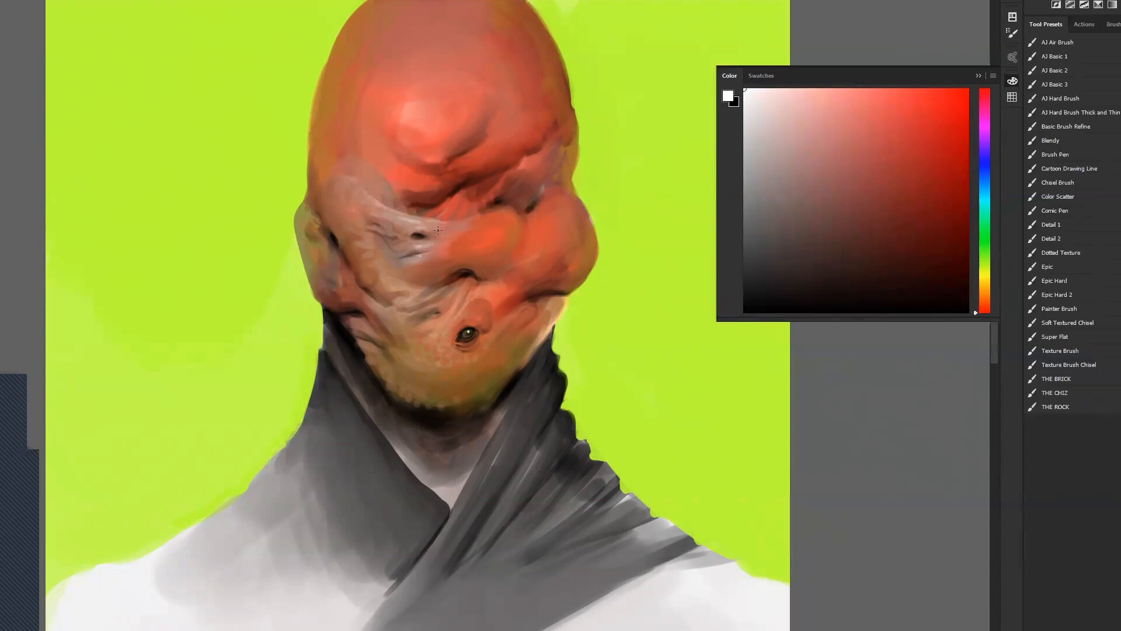
alt+click(443, 343)
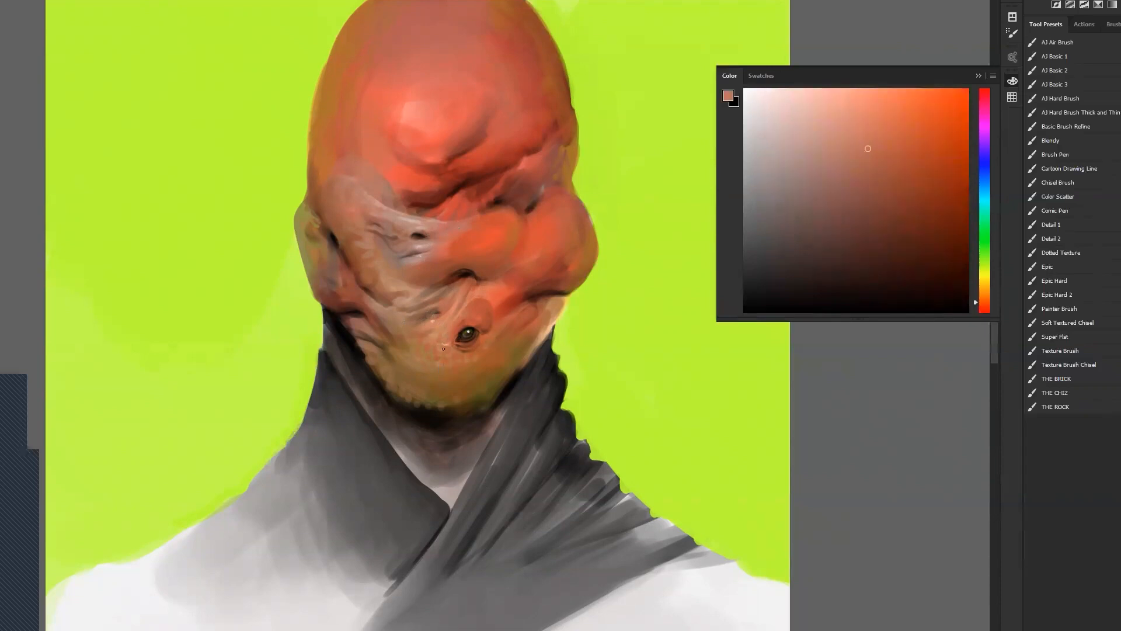
key(d)
key(x)
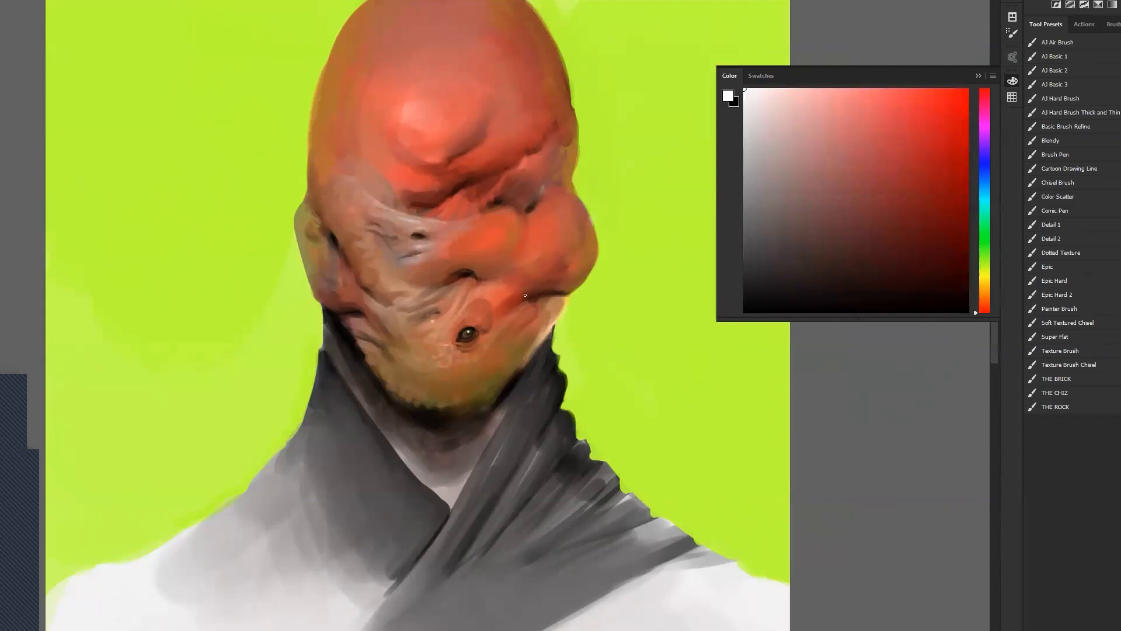
Paint a curled fold into the underside of the forehead bump with sampled reds.
key(x)
alt+click(455, 156)
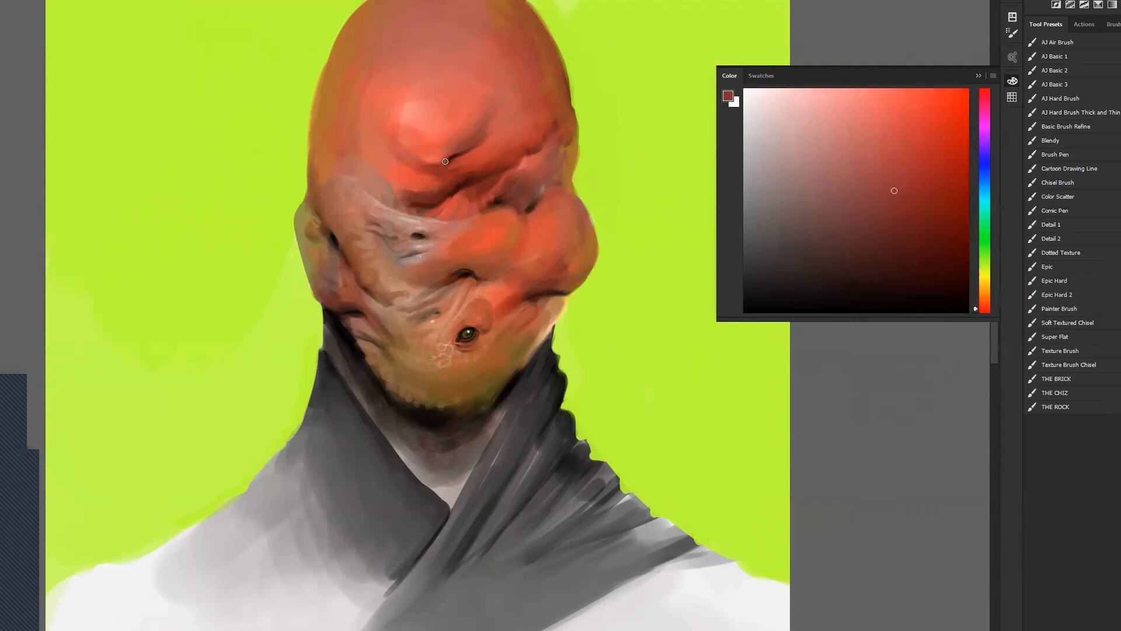
alt+click(456, 156)
mouse_move(448, 158)
mouse_down()
mouse_move(412, 138)
mouse_move(421, 130)
mouse_move(437, 147)
mouse_move(425, 132)
mouse_up()
alt+click(441, 133)
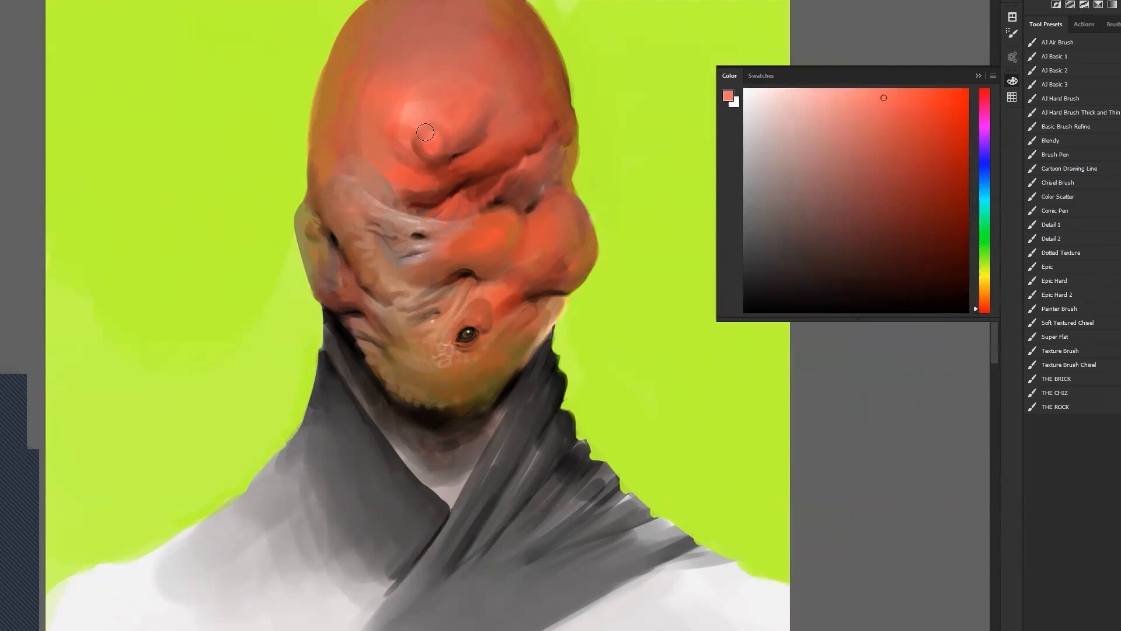
Round out the forehead bump around its curled fold by blending sampled light pinks and reds.
alt+click(431, 149)
alt+click(435, 146)
alt+click(416, 107)
mouse_move(427, 130)
mouse_down()
mouse_move(469, 95)
mouse_move(433, 145)
mouse_up()
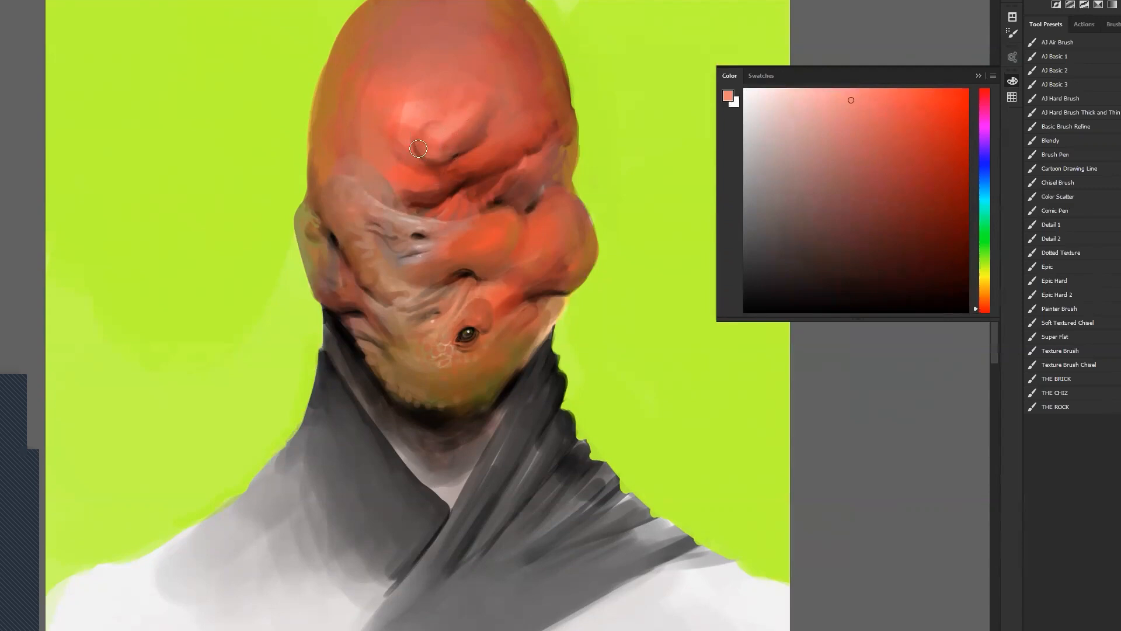
alt+click(456, 180)
mouse_move(420, 146)
mouse_down()
mouse_move(461, 141)
mouse_move(439, 155)
mouse_move(454, 111)
mouse_move(452, 157)
mouse_move(449, 131)
mouse_move(423, 157)
mouse_up()
alt+click(449, 134)
alt+click(426, 191)
alt+click(428, 163)
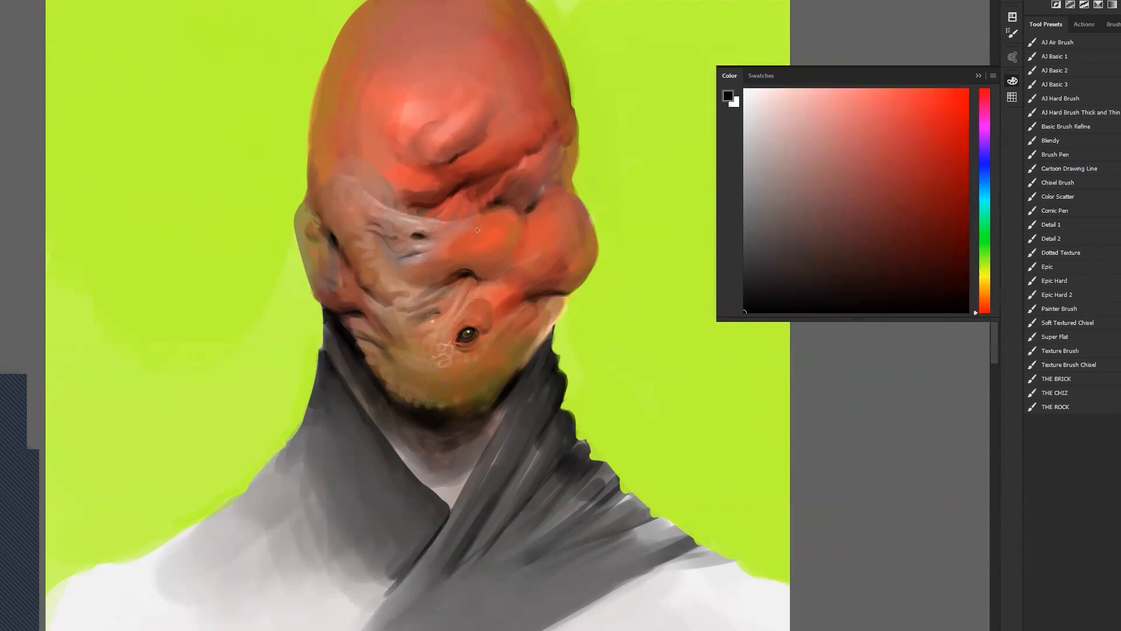
key(z)
alt+click(531, 288)
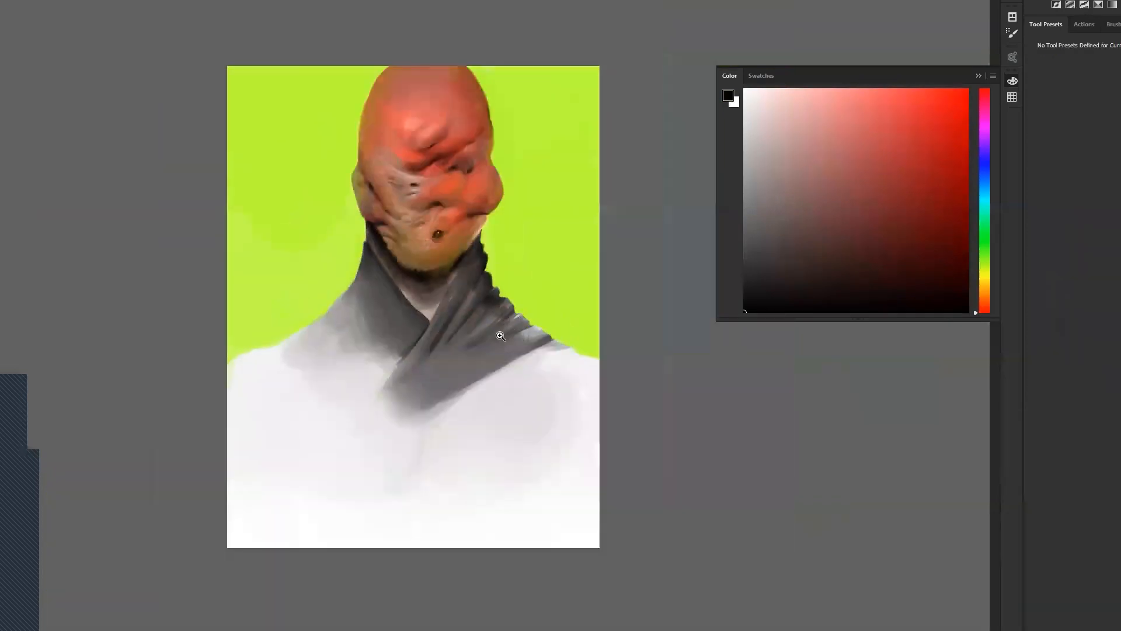
Mirror the canvas horizontally and paint creases into the large cheek bulge with sampled dark and mid reds.
key(ctrl+shift+h)
click(504, 288)
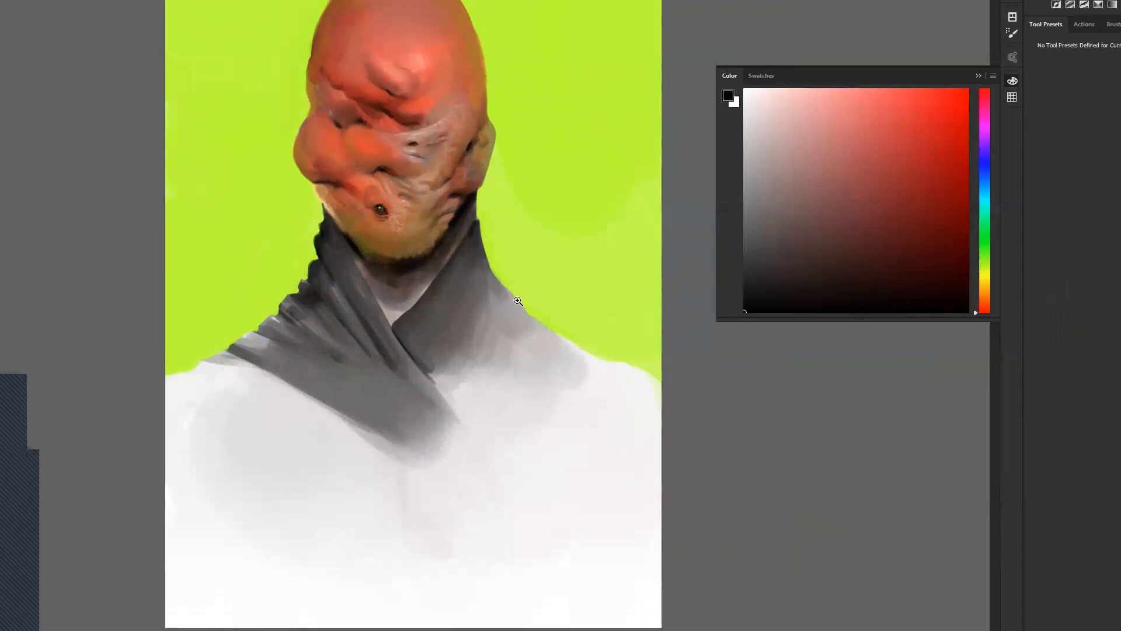
click(411, 163)
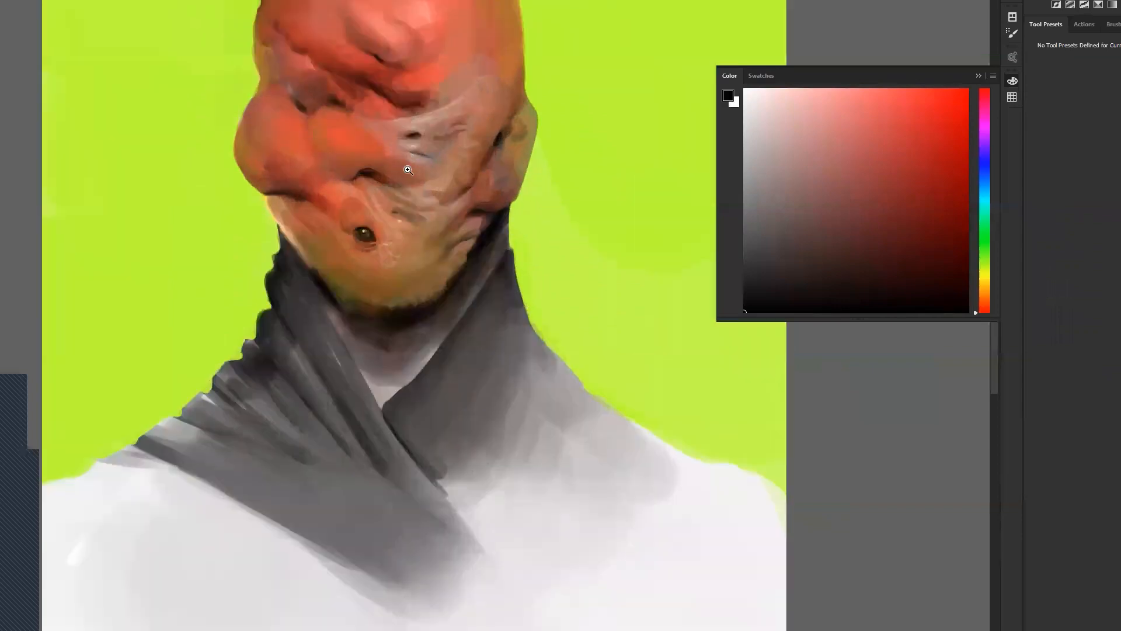
drag(380, 168, 435, 246)
key(b)
alt+click(409, 252)
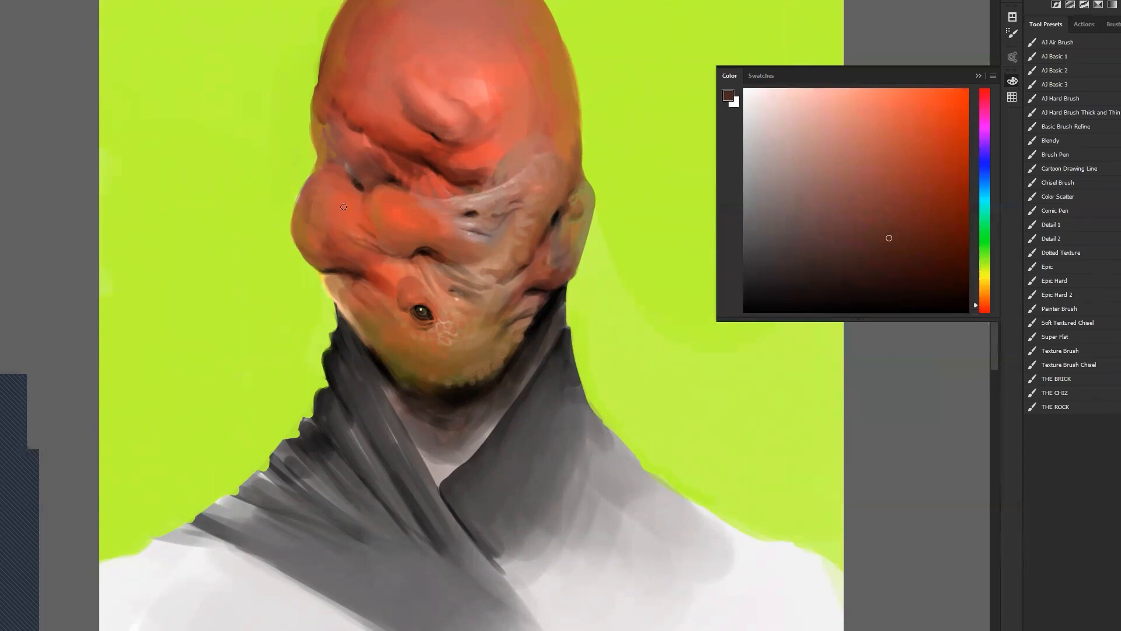
alt+click(363, 242)
key(alt)
alt+click(431, 247)
alt+click(331, 193)
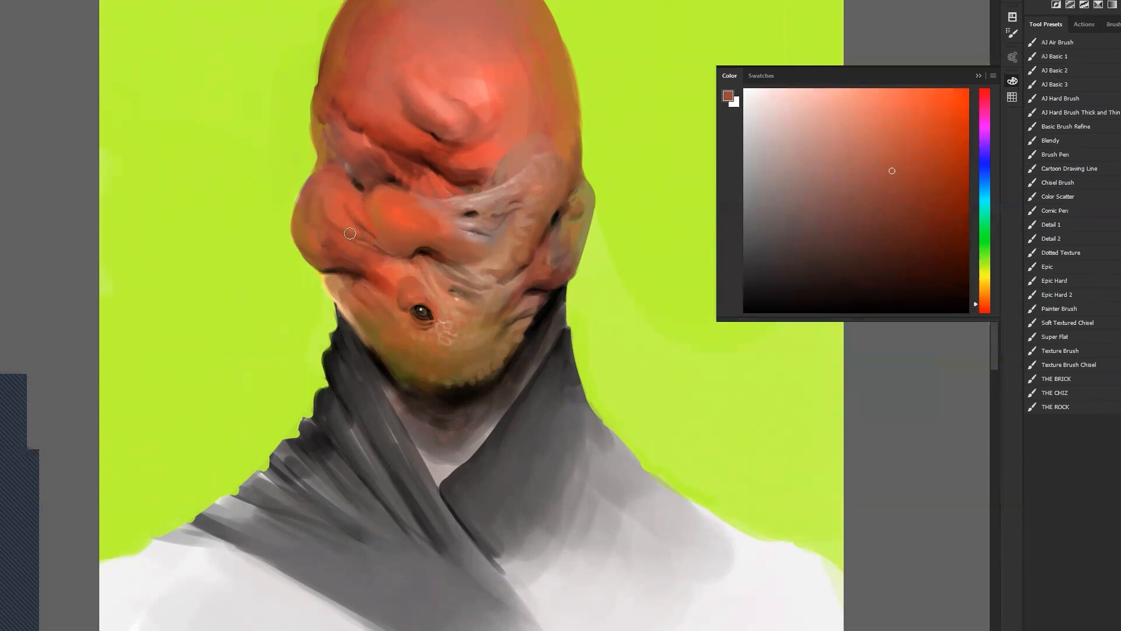
Switch to the web browser and examine the "Black Widow" Tank renders on the "Black Phoenix" Project page.
key(alt+Tab)
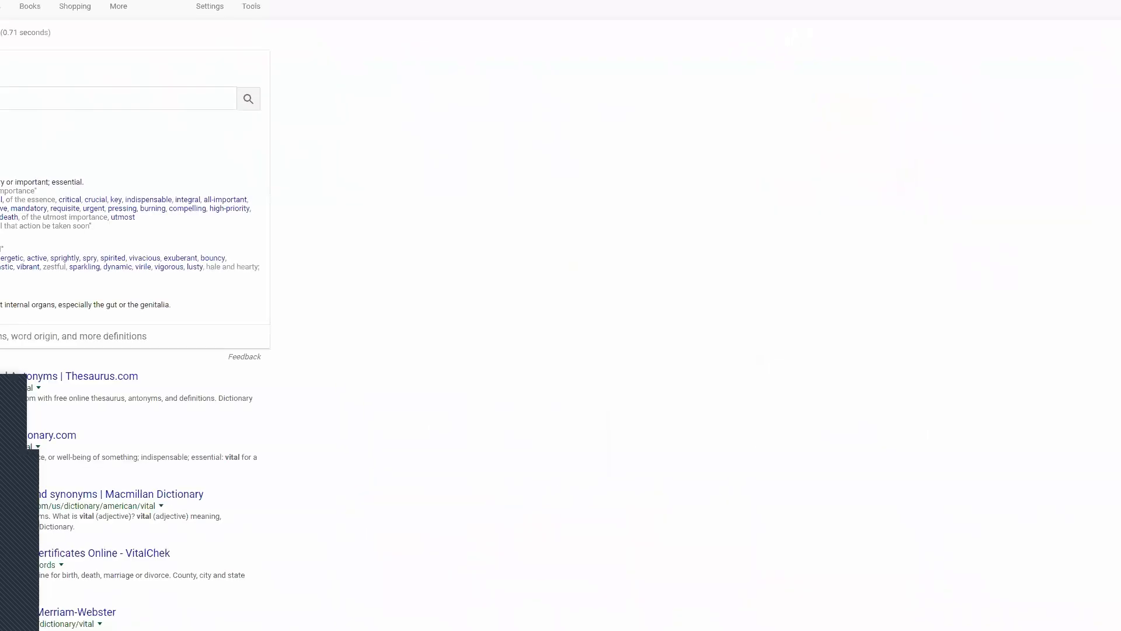
key(BackSpace)
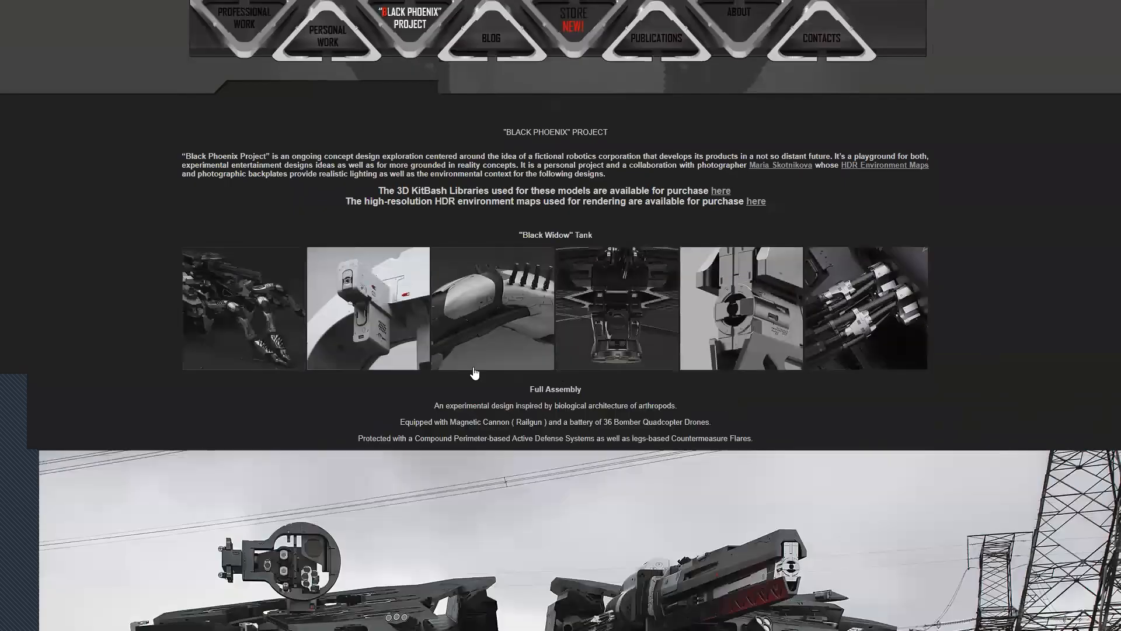
scroll(474, 374, down, 8)
scroll(171, 396, down, 1)
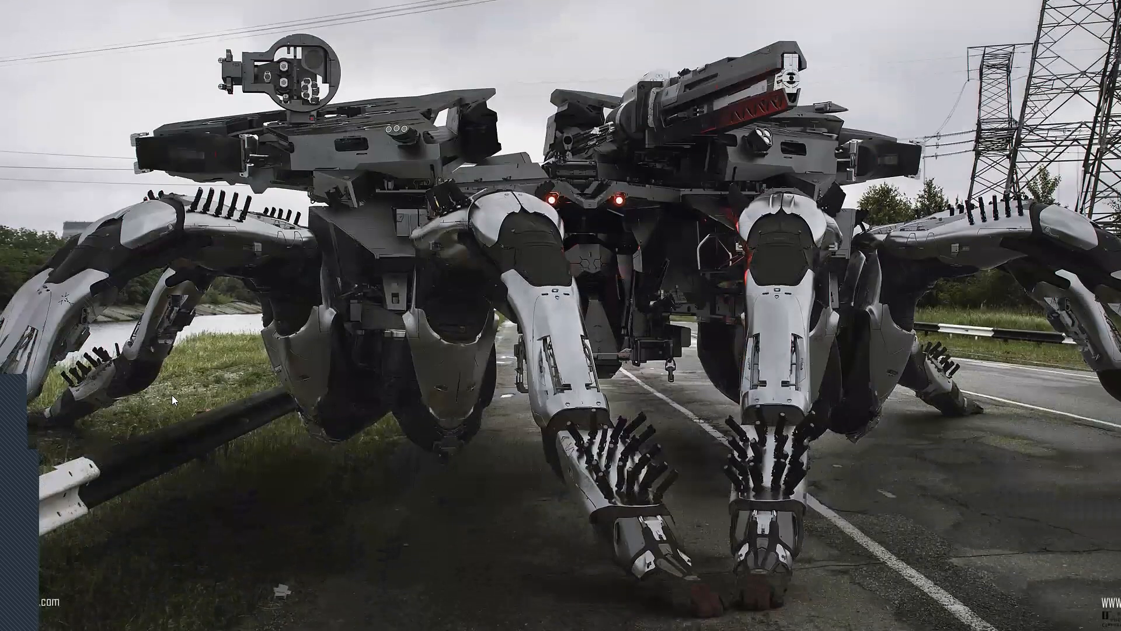
scroll(172, 395, down, 12)
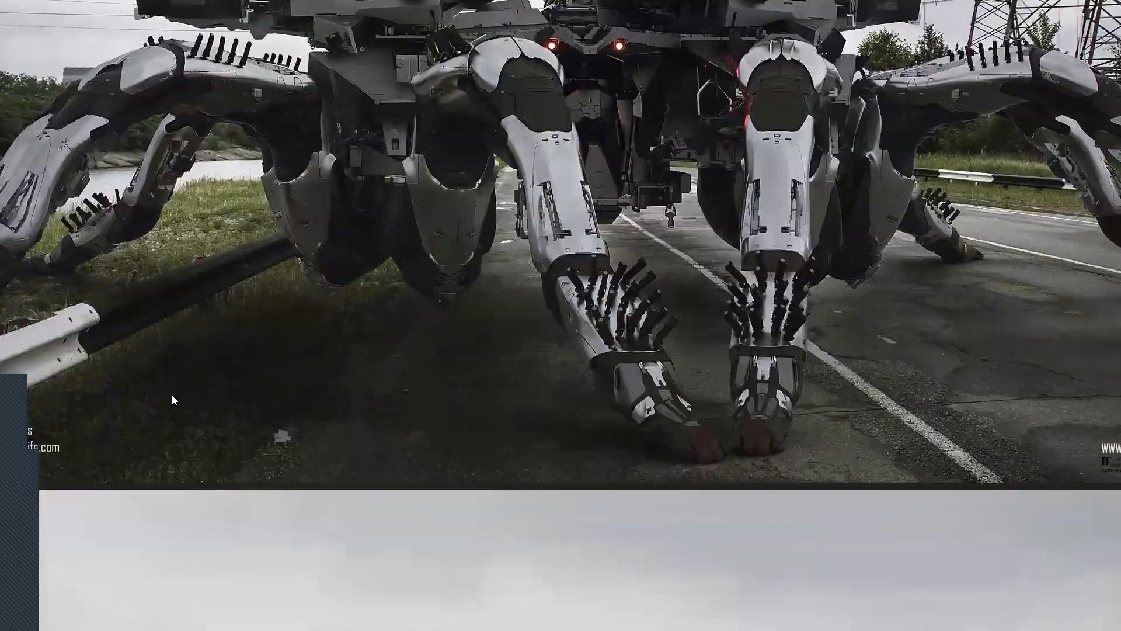
scroll(172, 395, down, 20)
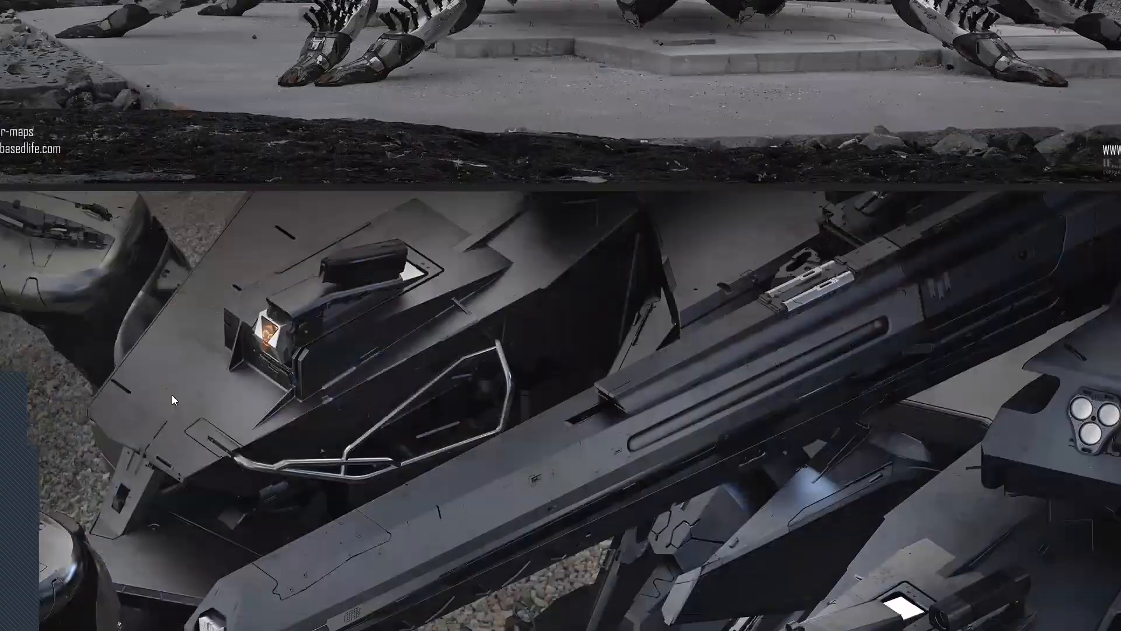
scroll(172, 395, down, 14)
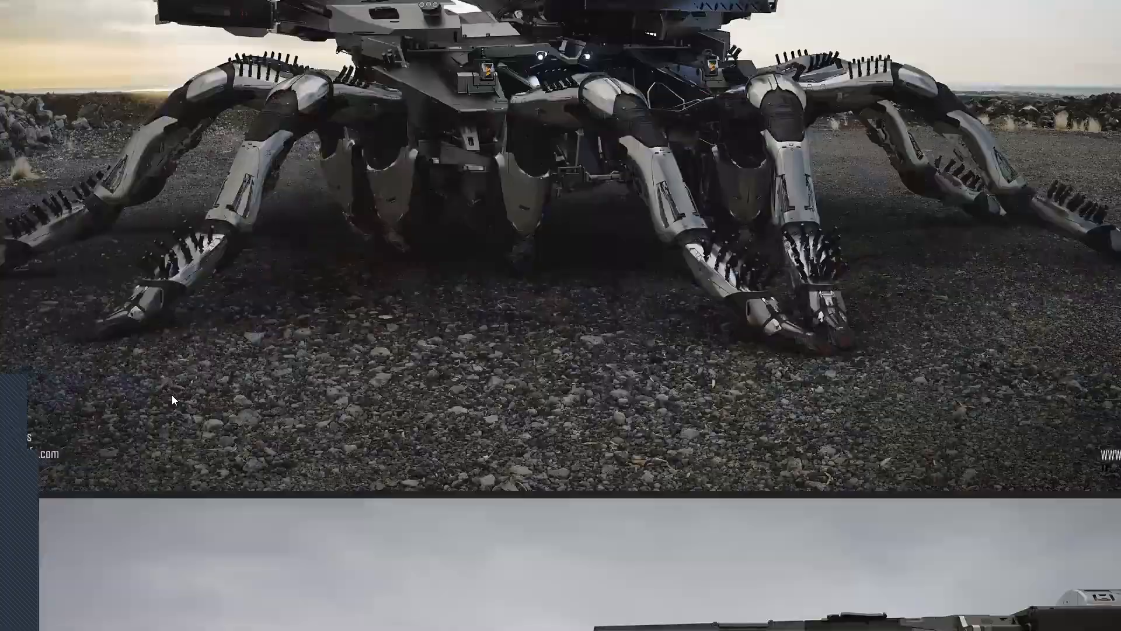
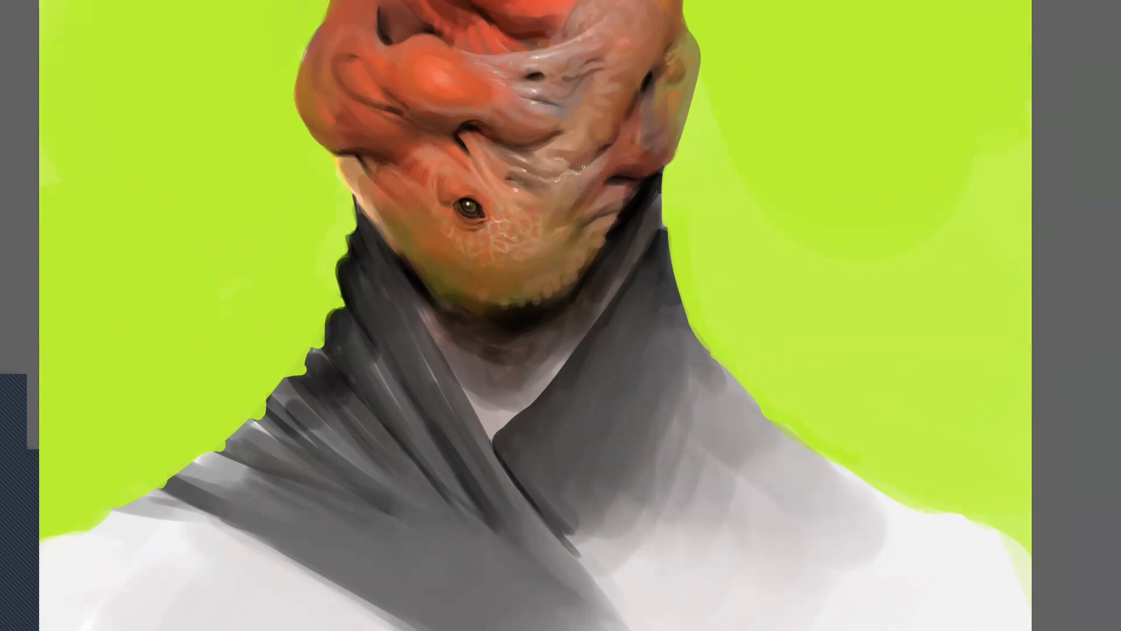
Add tiny pale highlights along the skin folds of the lower cheek.
mouse_move(570, 164)
mouse_down()
mouse_move(595, 153)
mouse_move(549, 158)
mouse_move(572, 159)
mouse_up()
scroll(557, 236, up, 5)
key(alt)
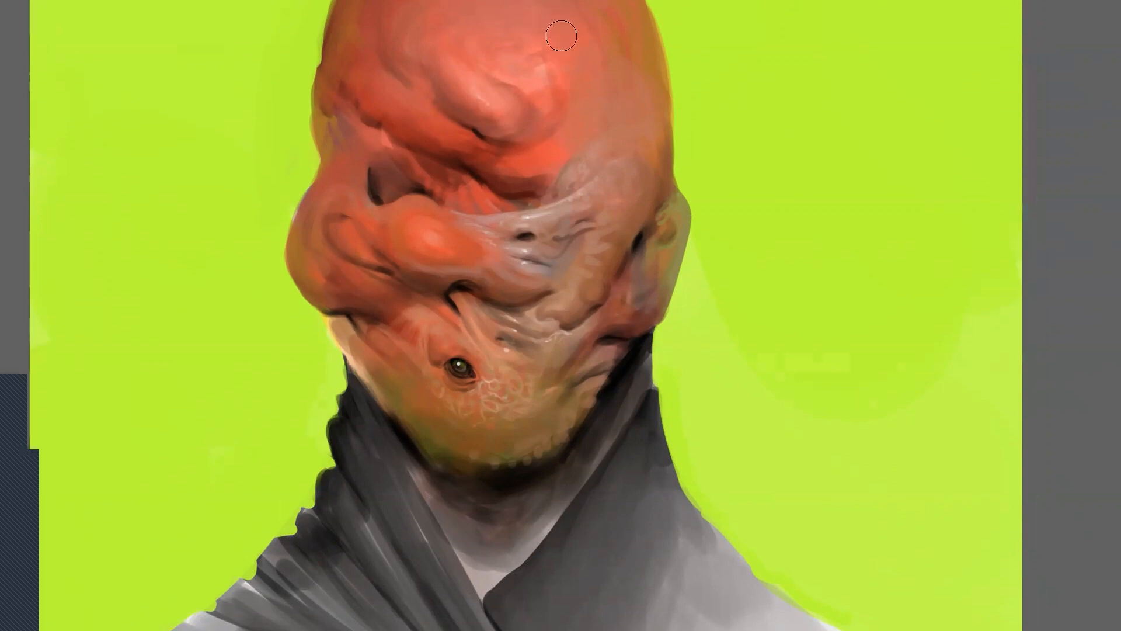
drag(570, 48, 566, 130)
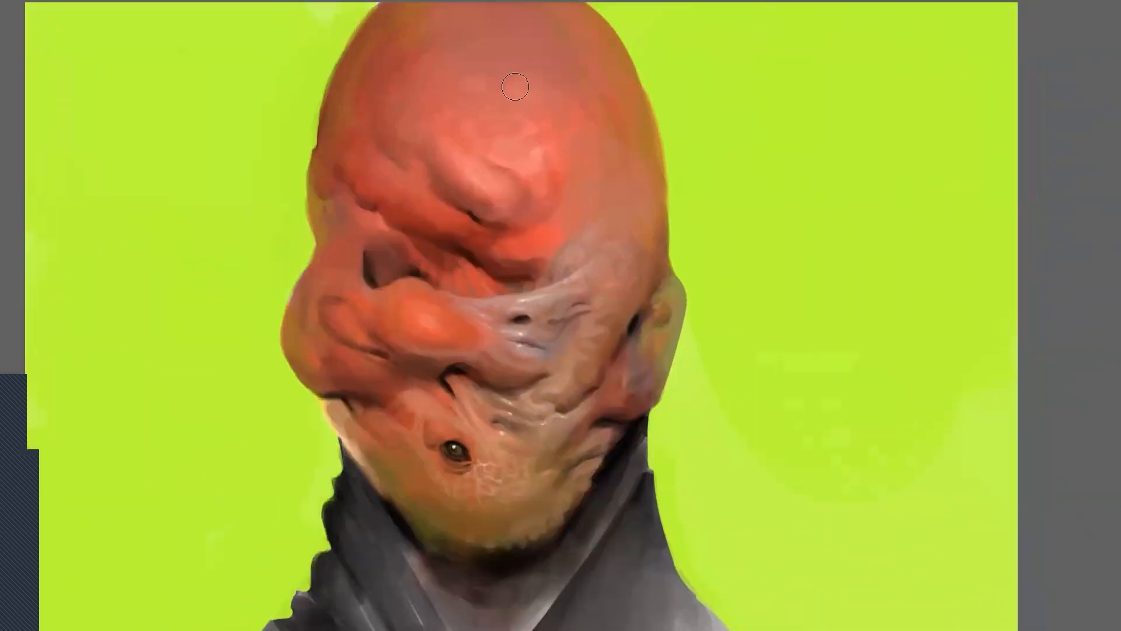
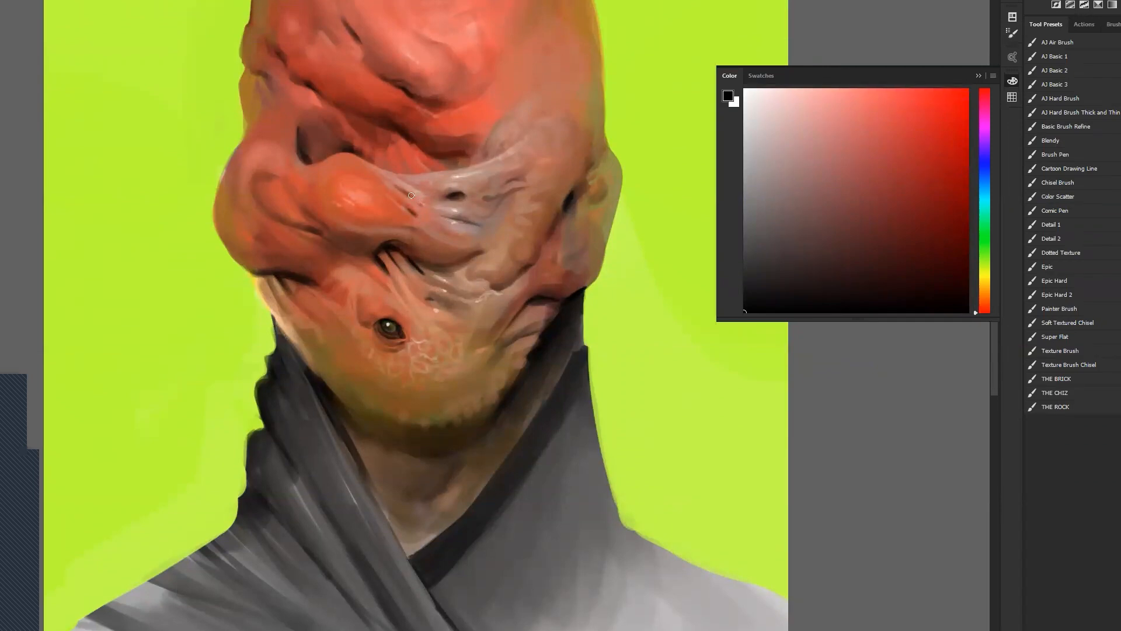
Mirror the canvas horizontally and hide the interface panels.
key(z)
alt+click(430, 233)
alt+click(437, 295)
alt+click(438, 301)
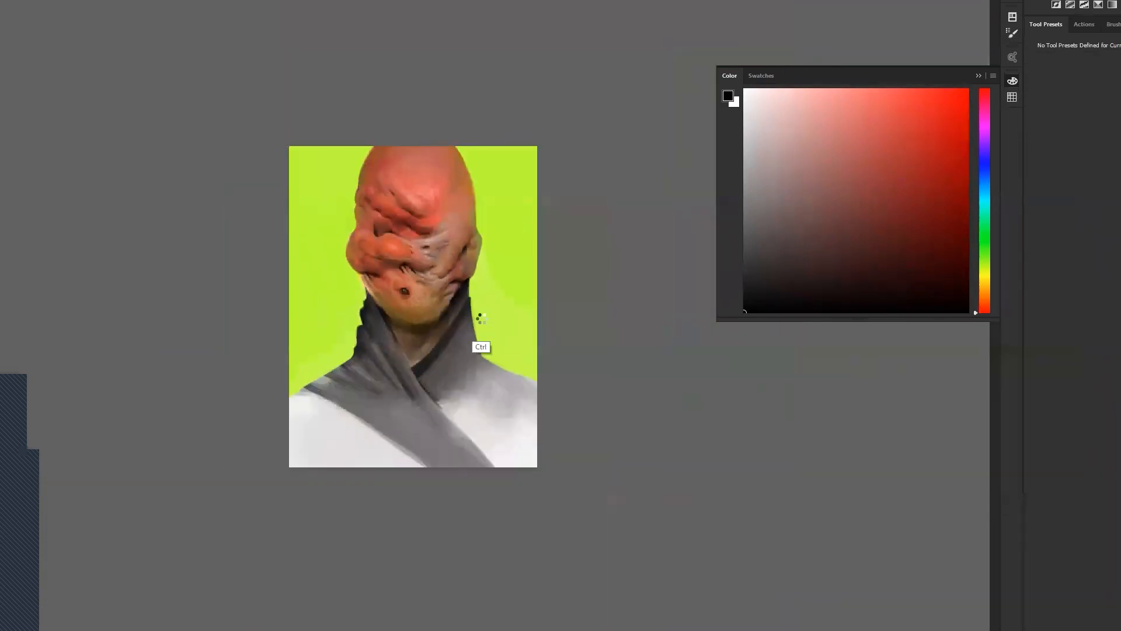
key(ctrl+f)
key(Tab)
Enlarge the brush and paint dark wrinkles into the skin around the lower eye.
click(568, 262)
click(569, 257)
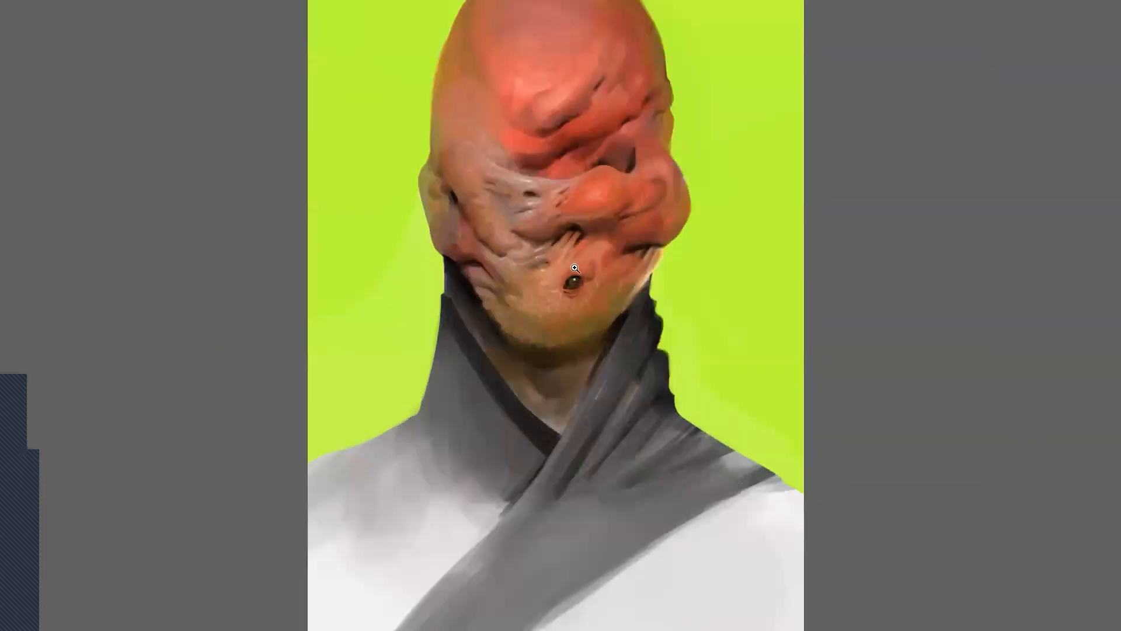
click(585, 293)
key(b)
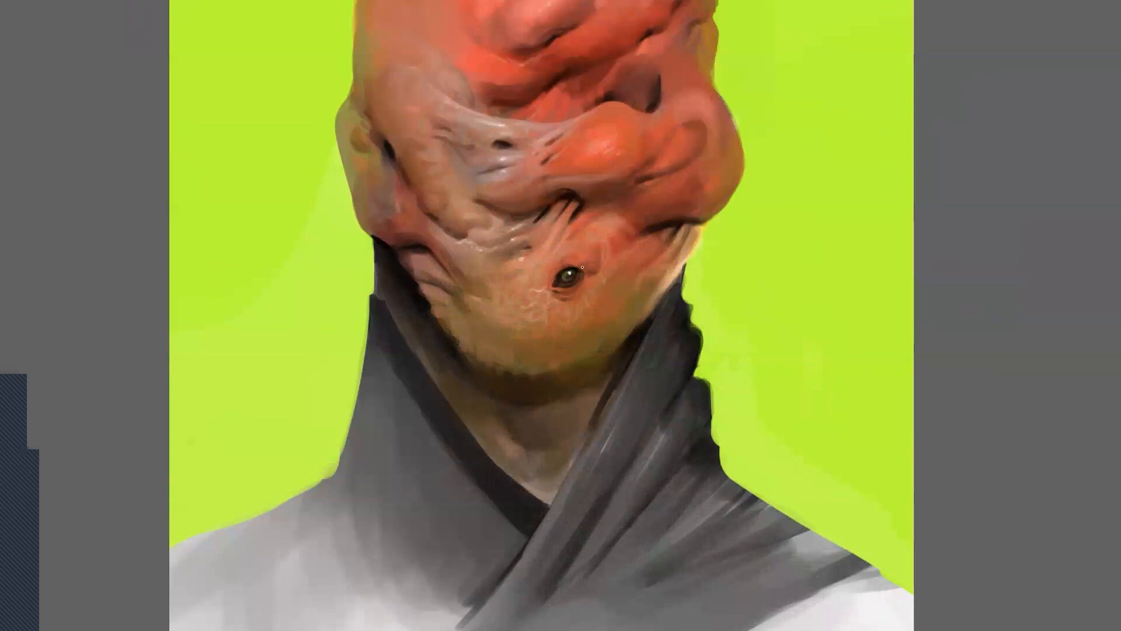
key(bracketright)
key(bracketright)
mouse_move(565, 263)
mouse_down()
mouse_move(585, 271)
mouse_move(554, 282)
mouse_up()
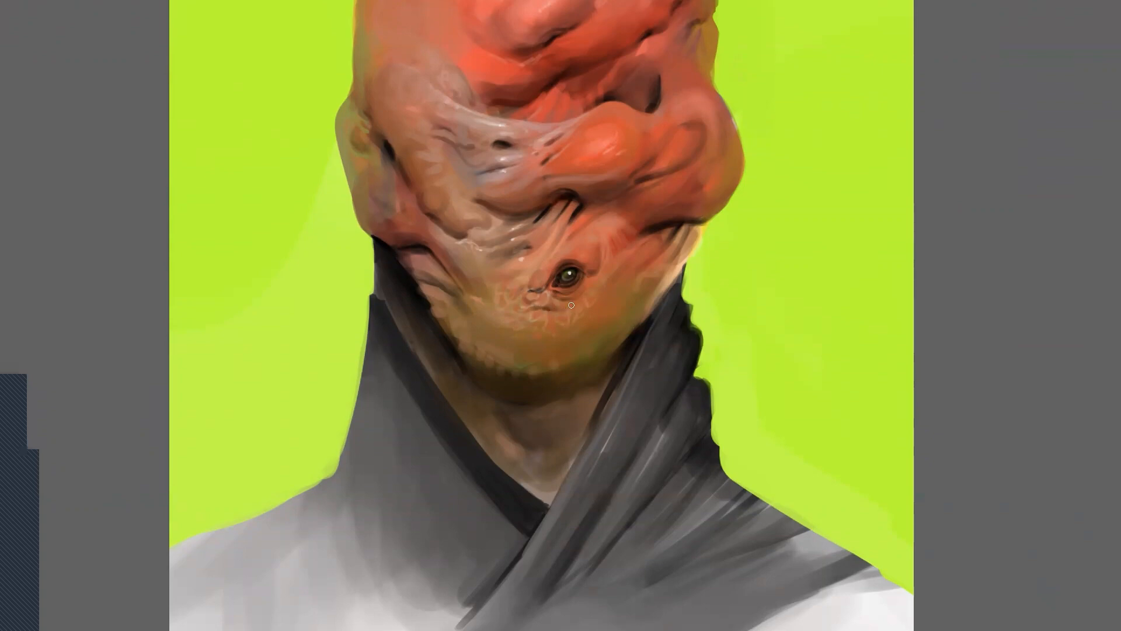
Check the whole portrait and the lower eye's wrinkles in both mirrored orientations.
alt+click(575, 331)
alt+click(575, 334)
alt+click(577, 336)
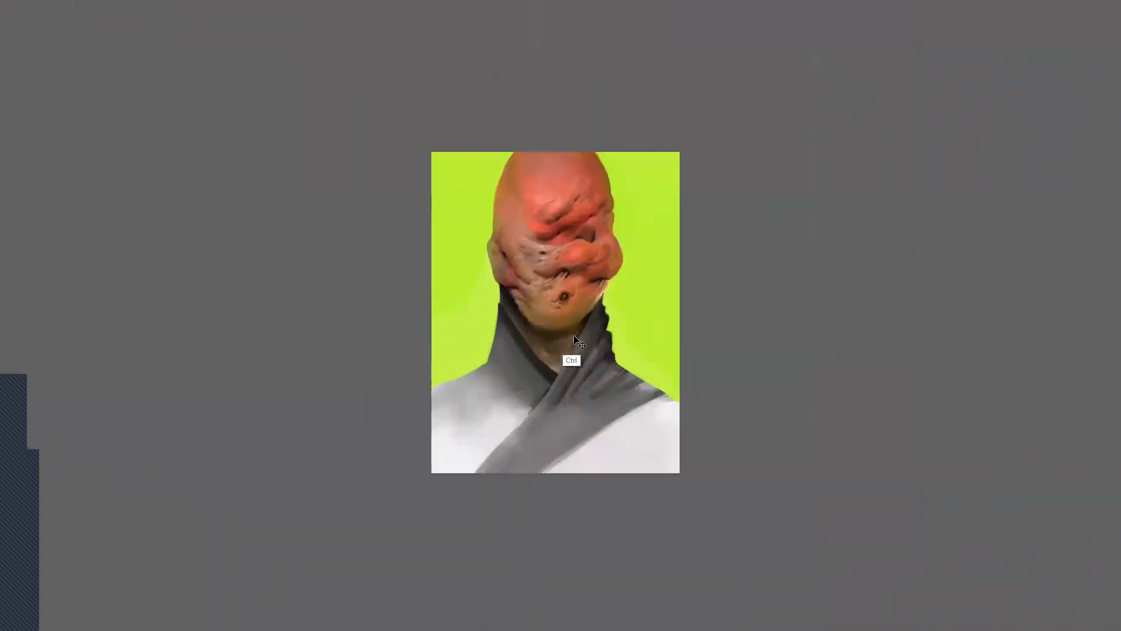
key(ctrl+f)
click(571, 323)
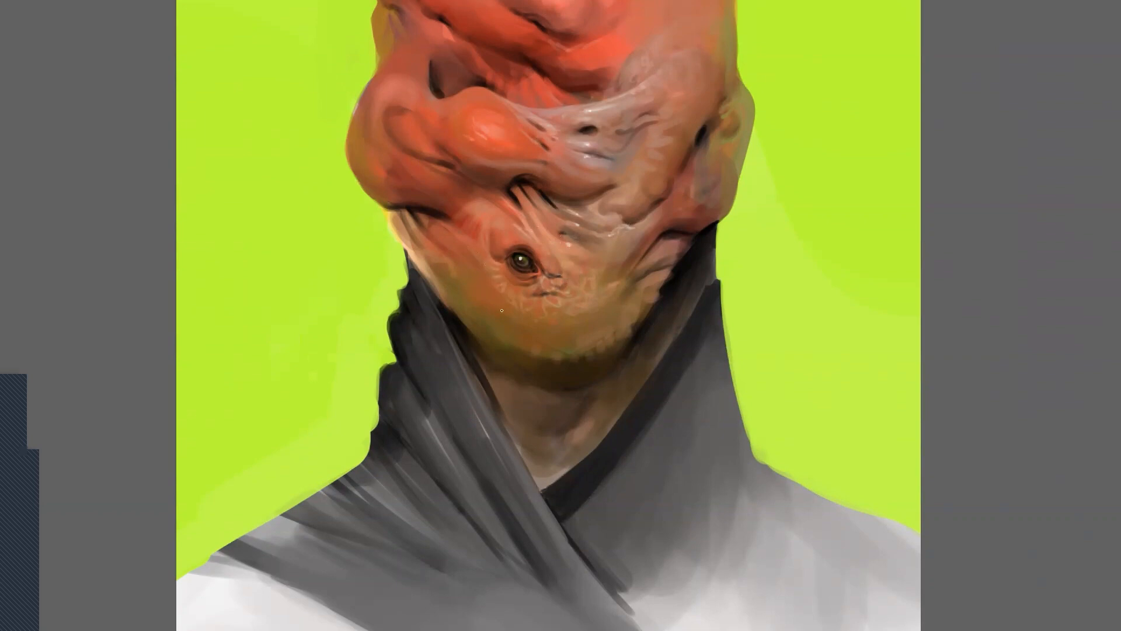
alt+click(518, 333)
alt+click(518, 334)
alt+click(517, 393)
key(ctrl+shift+h)
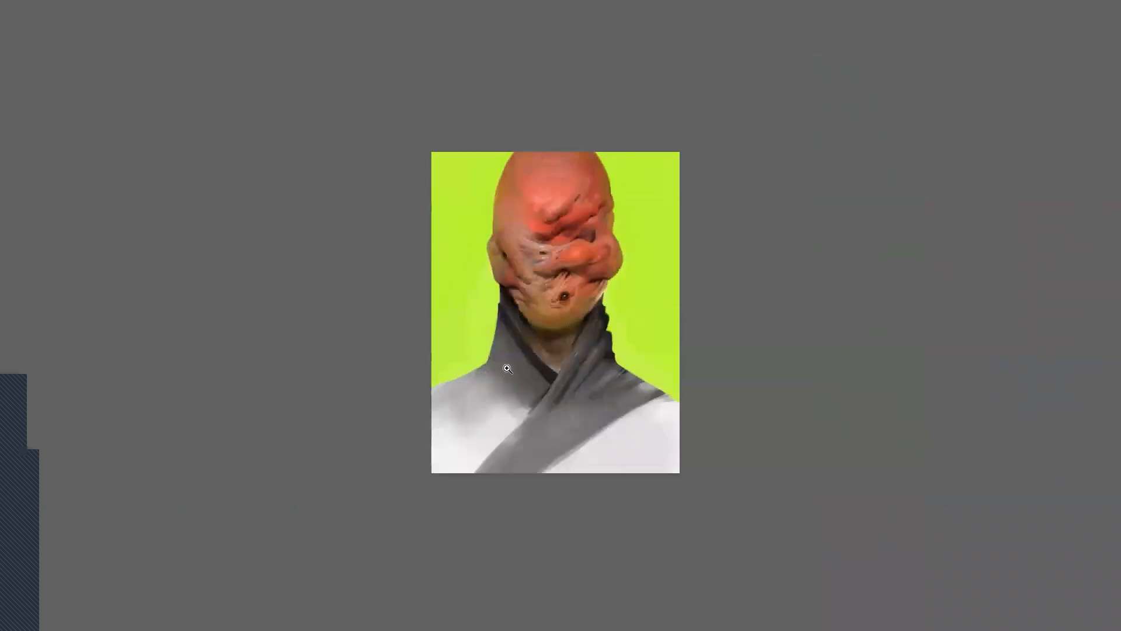
Paint a dark curved crease with a pale lid-like fold beneath it on the upper cheek near the ear.
click(569, 273)
click(565, 292)
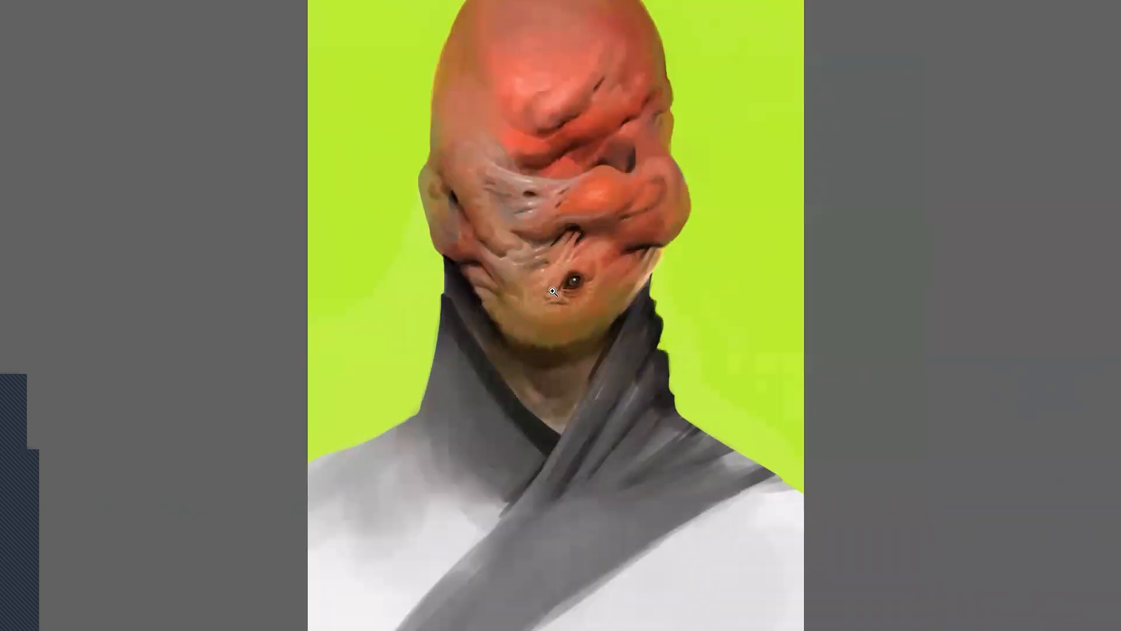
click(483, 193)
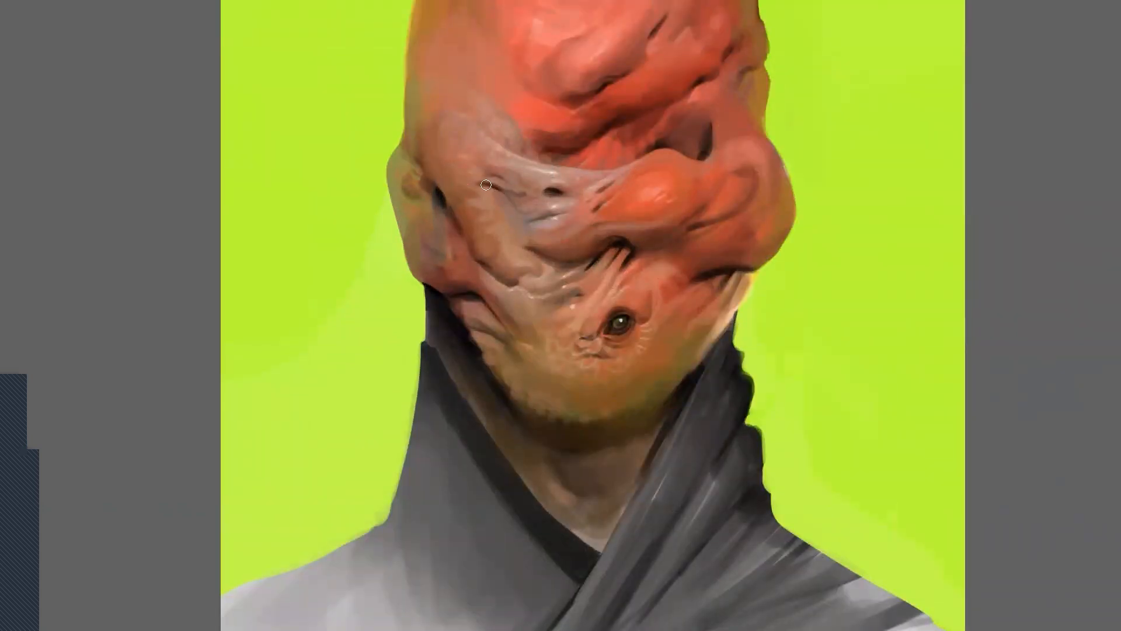
alt+click(497, 211)
alt+click(497, 211)
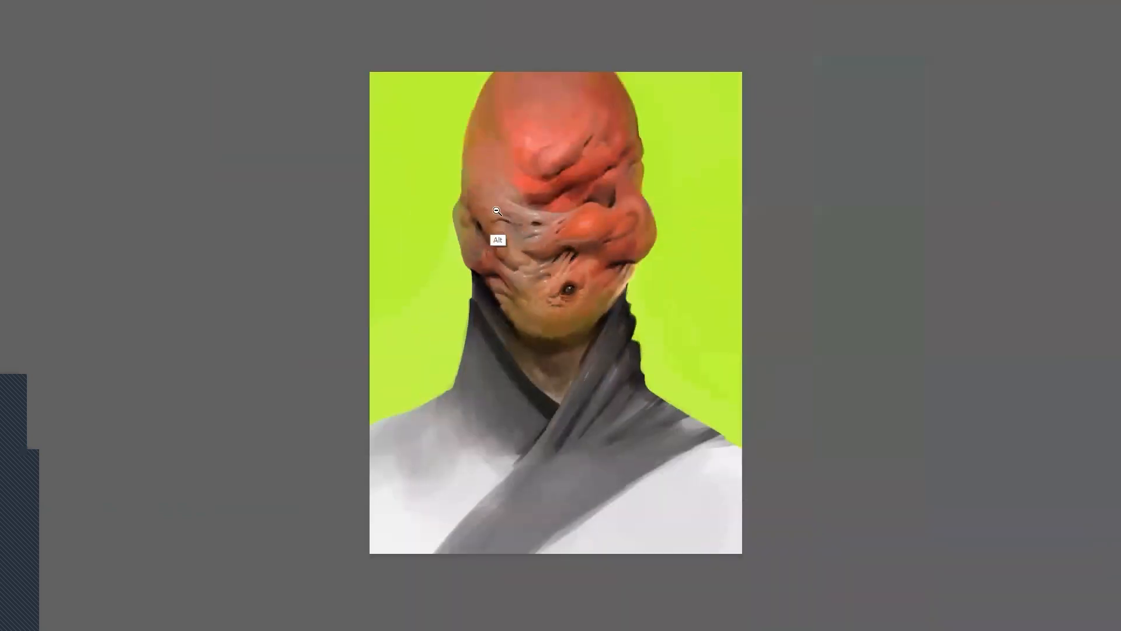
click(619, 253)
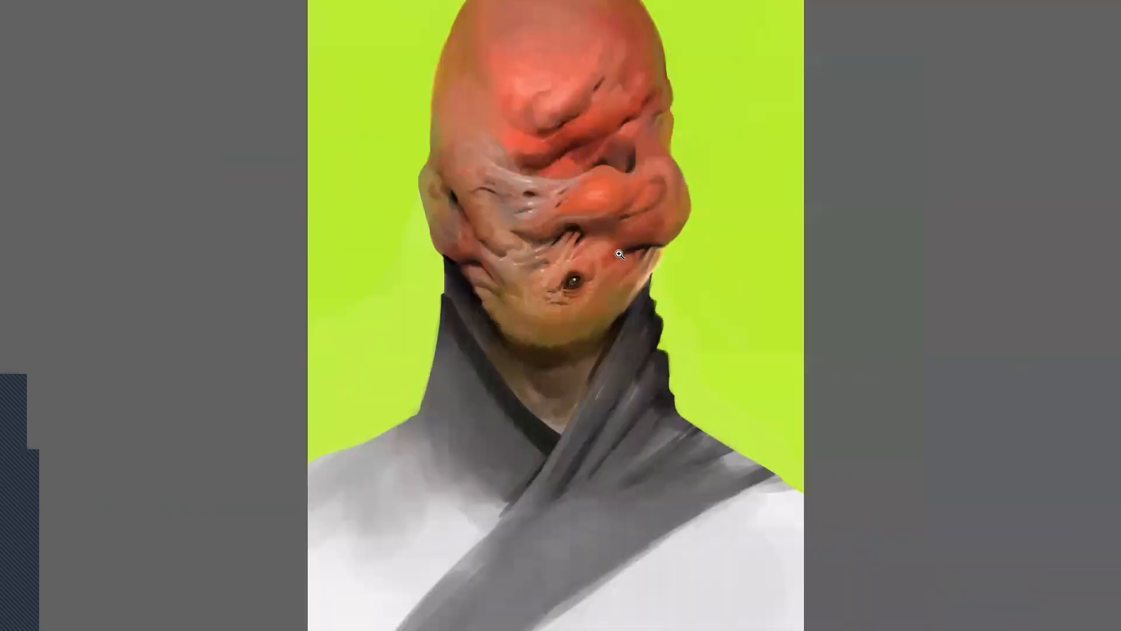
click(619, 254)
drag(419, 153, 398, 155)
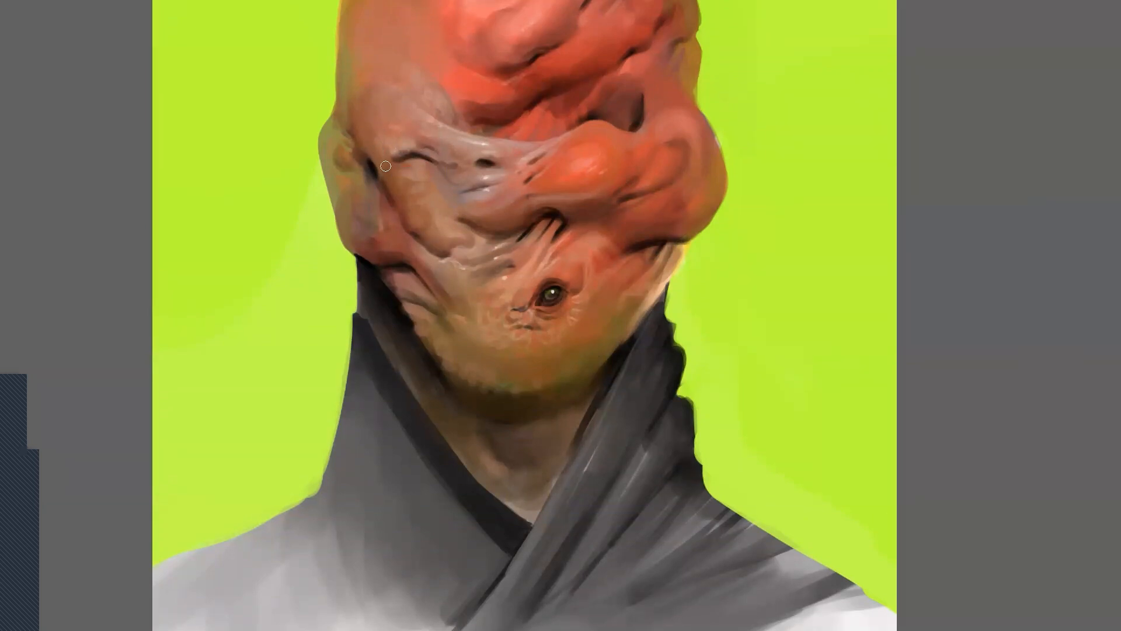
drag(406, 168, 407, 161)
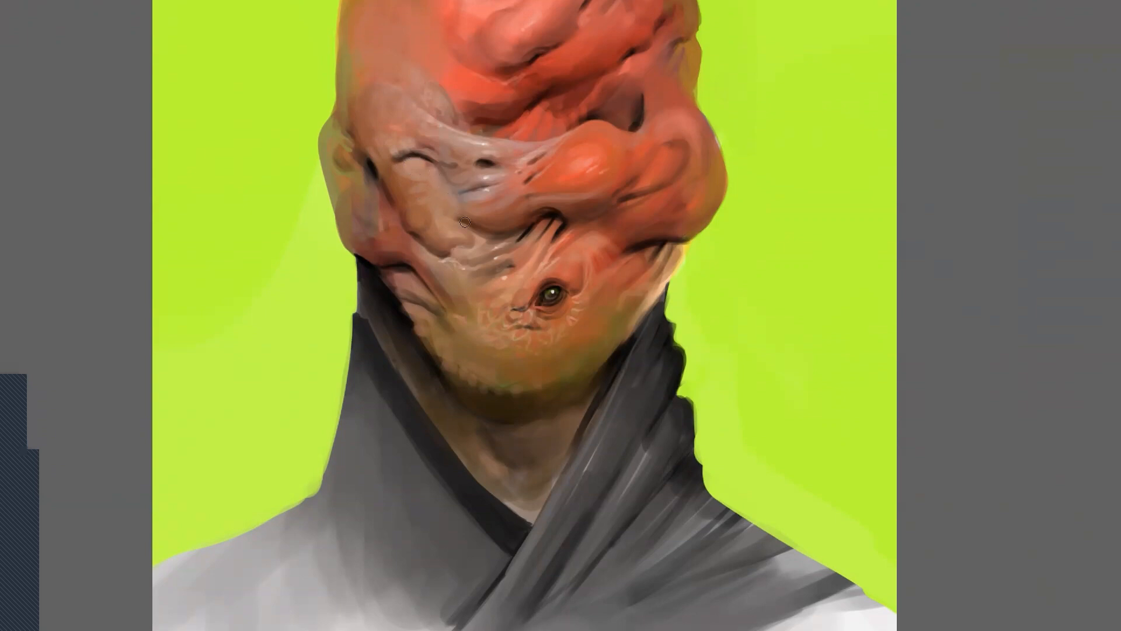
Mirror the canvas horizontally again and bring back the interface panels.
alt+click(469, 253)
alt+click(470, 254)
alt+click(473, 258)
key(ctrl+f)
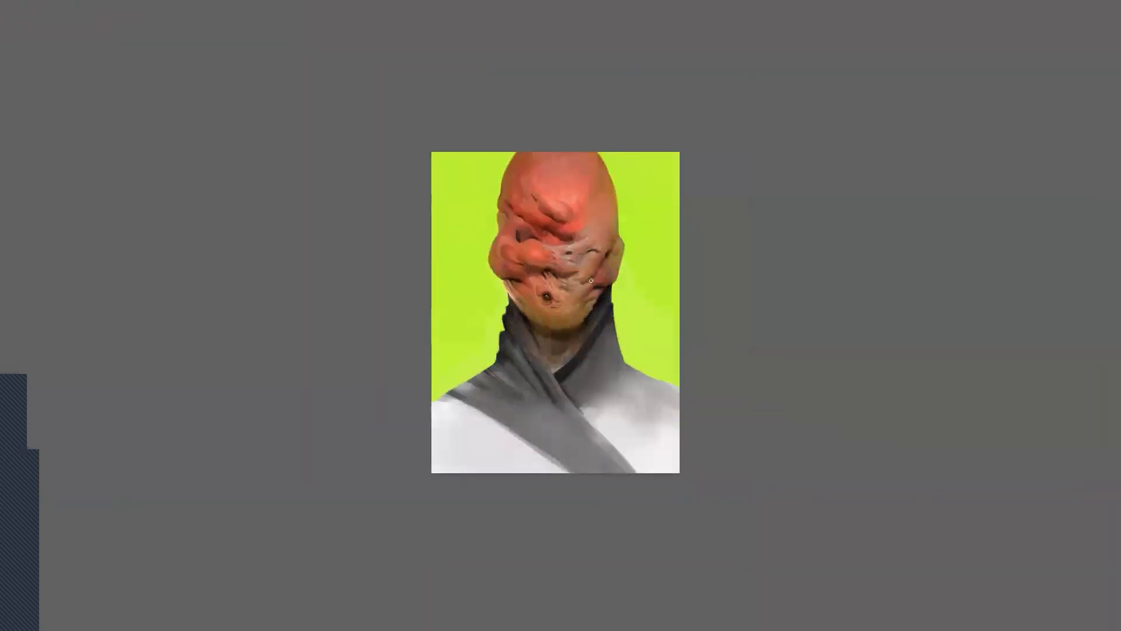
key(ctrl+plus)
key(ctrl+plus)
key(ctrl+plus)
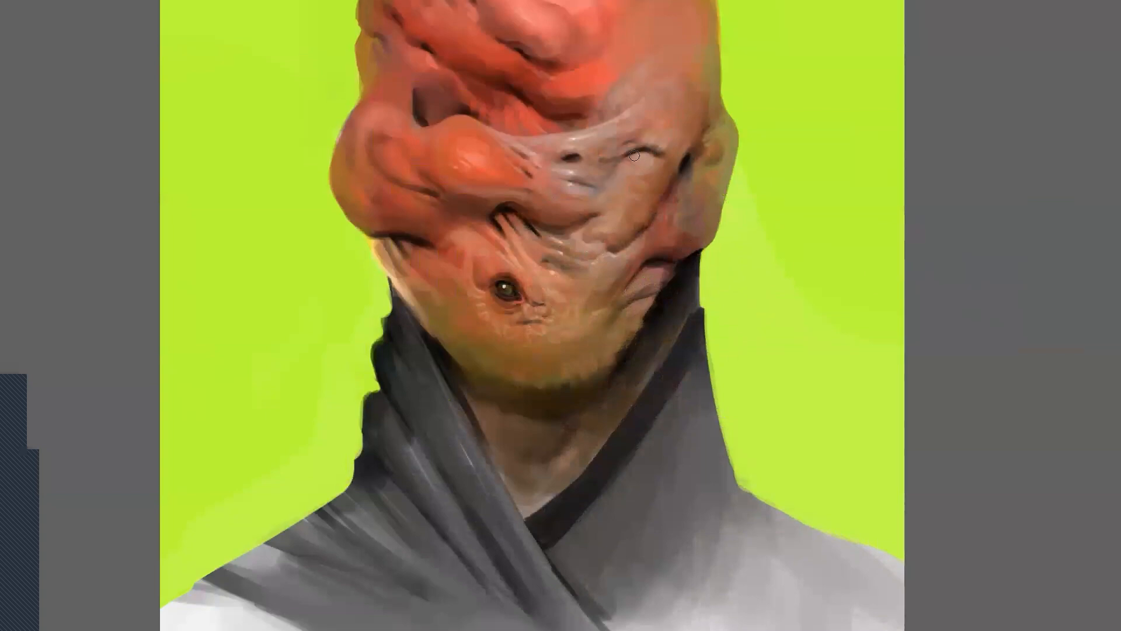
drag(606, 97, 576, 195)
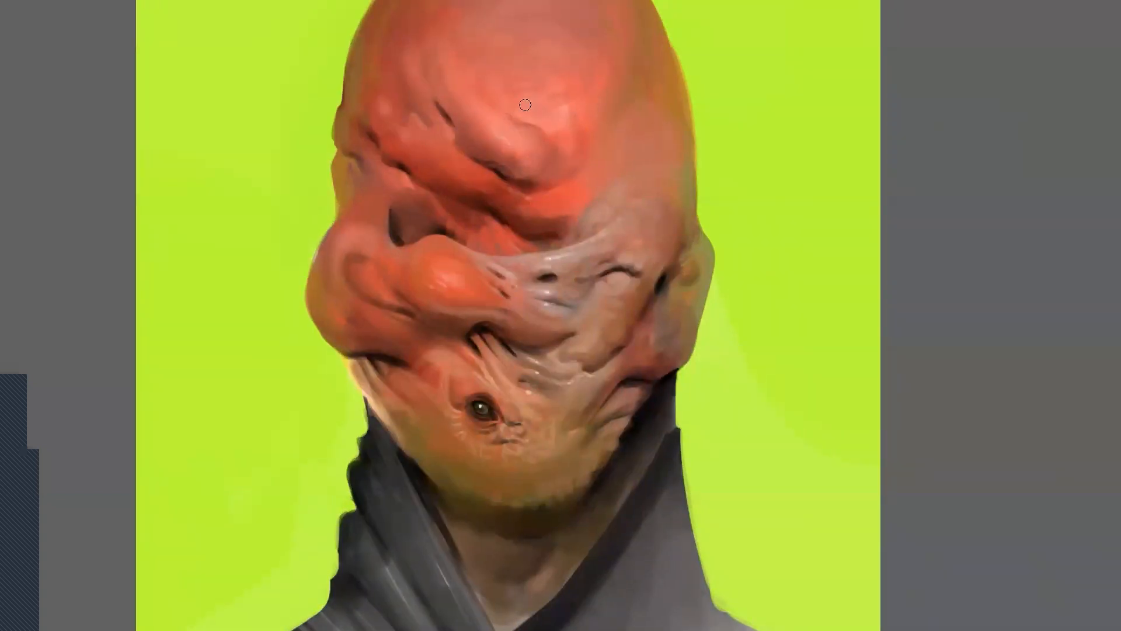
key(Tab)
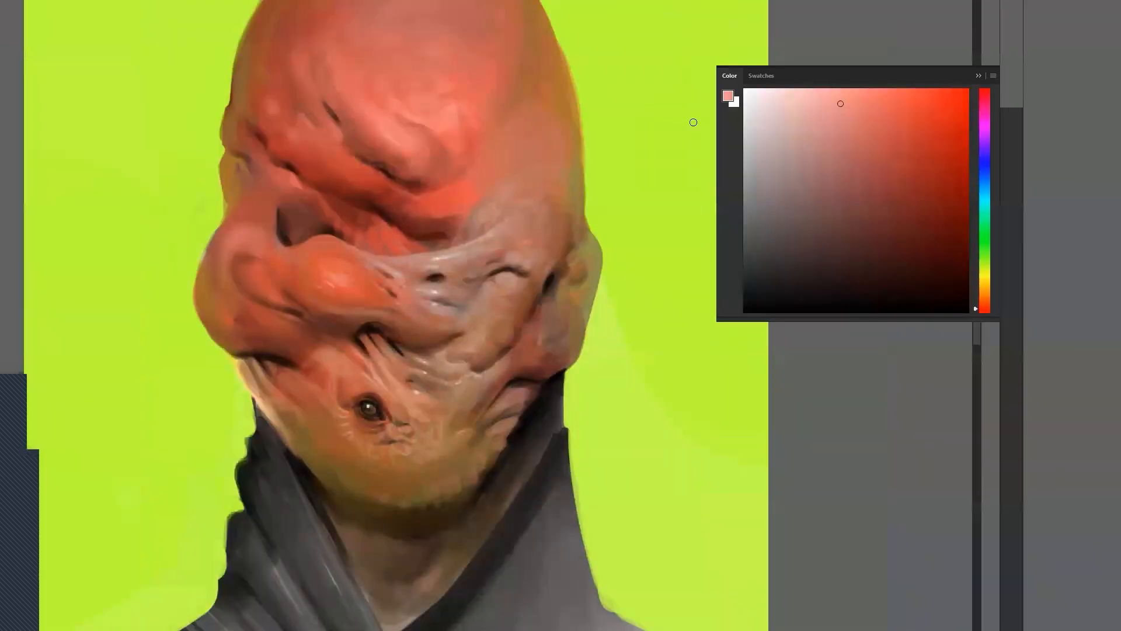
Choose the THE CHIZ brush preset, sample light pink from the forehead bump and shrink the brush.
click(1059, 396)
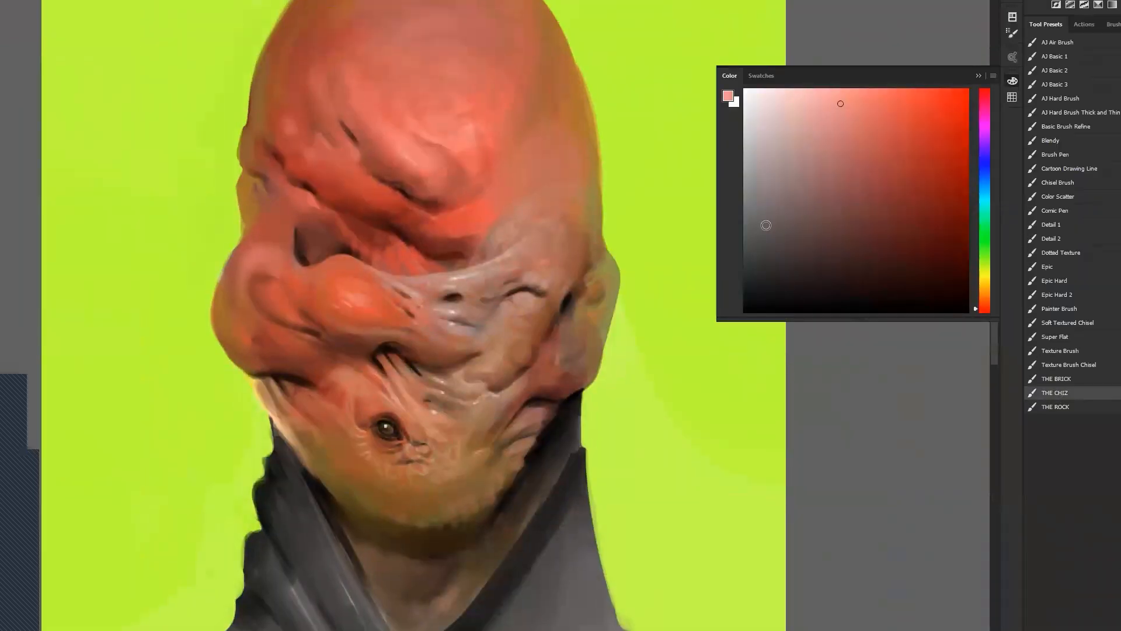
alt+click(457, 172)
alt+click(460, 165)
key(bracketleft)
key(bracketleft)
key(bracketleft)
key(bracketleft)
key(bracketleft)
key(bracketleft)
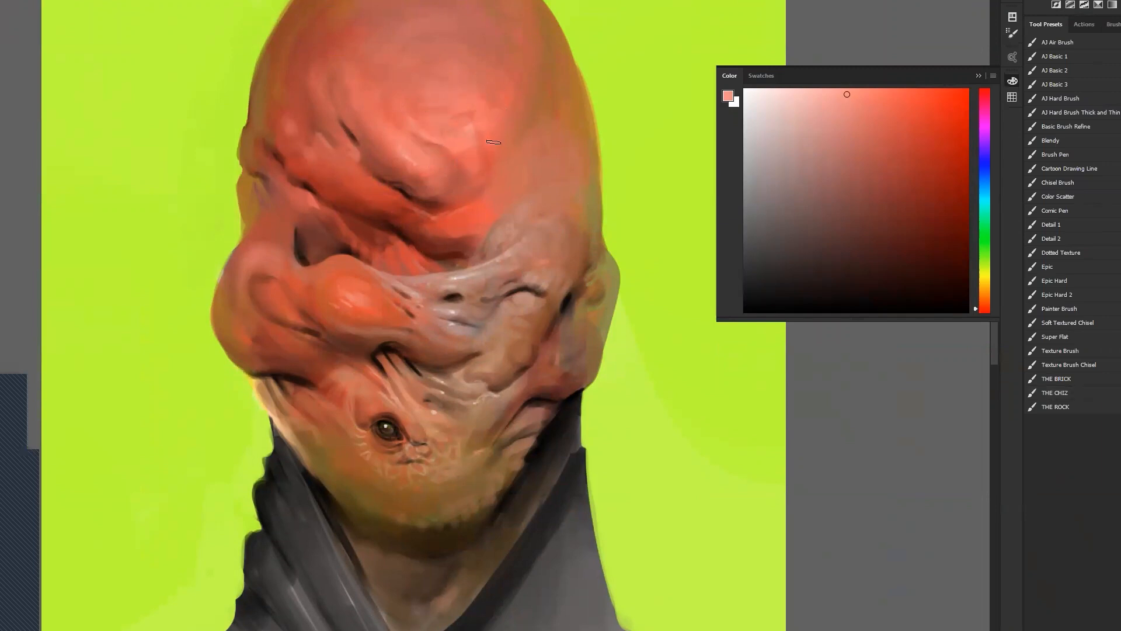
Reshape the forehead bump's outer edge and blend it into the surrounding skin with sampled pinks and reds.
alt+click(523, 153)
alt+click(523, 153)
drag(535, 161, 484, 209)
alt+click(514, 169)
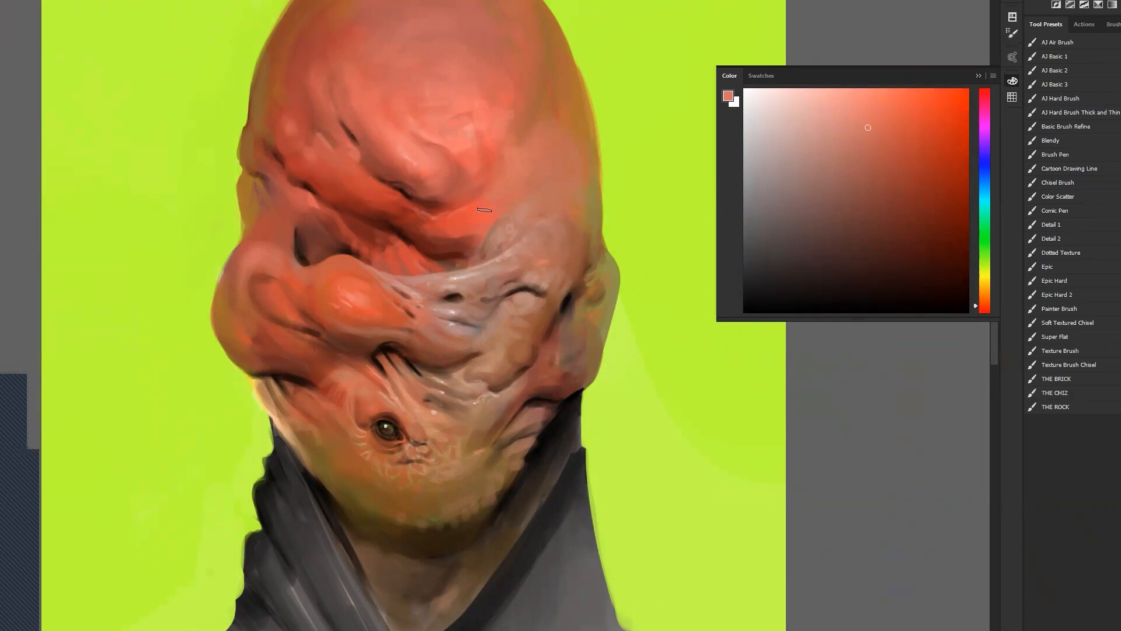
alt+click(450, 240)
alt+click(465, 239)
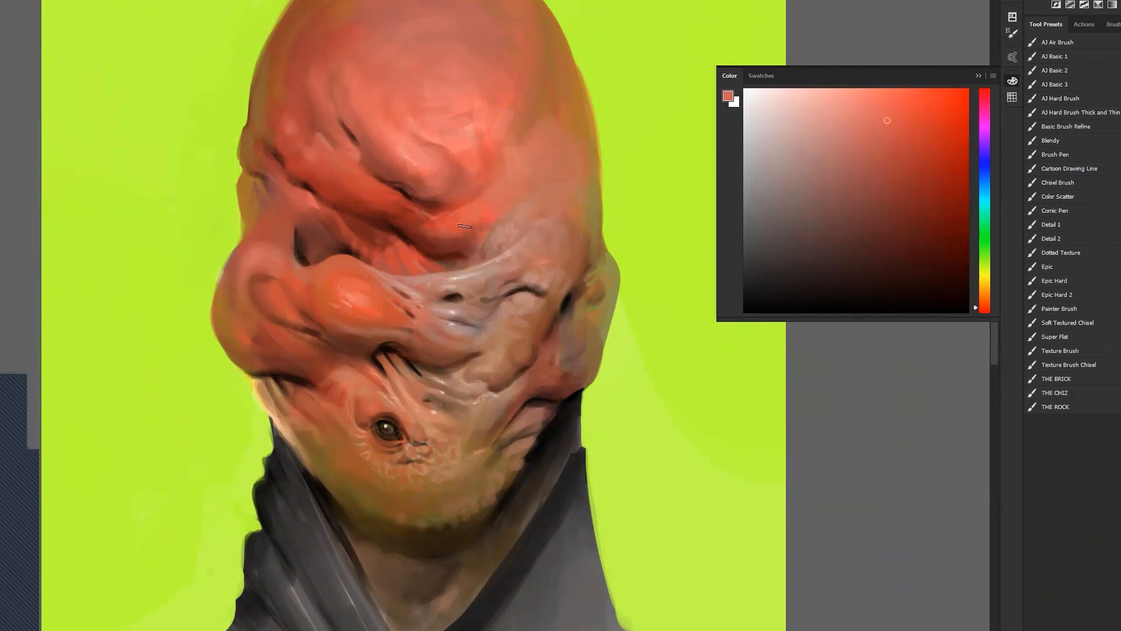
Blend sampled reds and pinks over the fold below the forehead and into the dark hollow above the orange bump.
alt+click(455, 256)
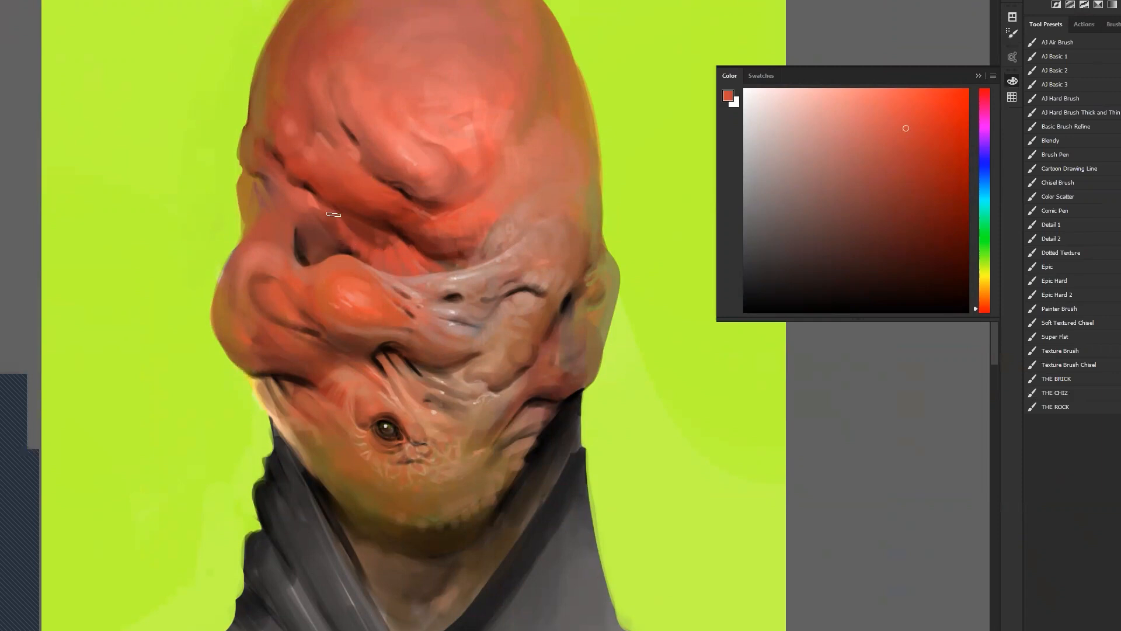
alt+click(312, 195)
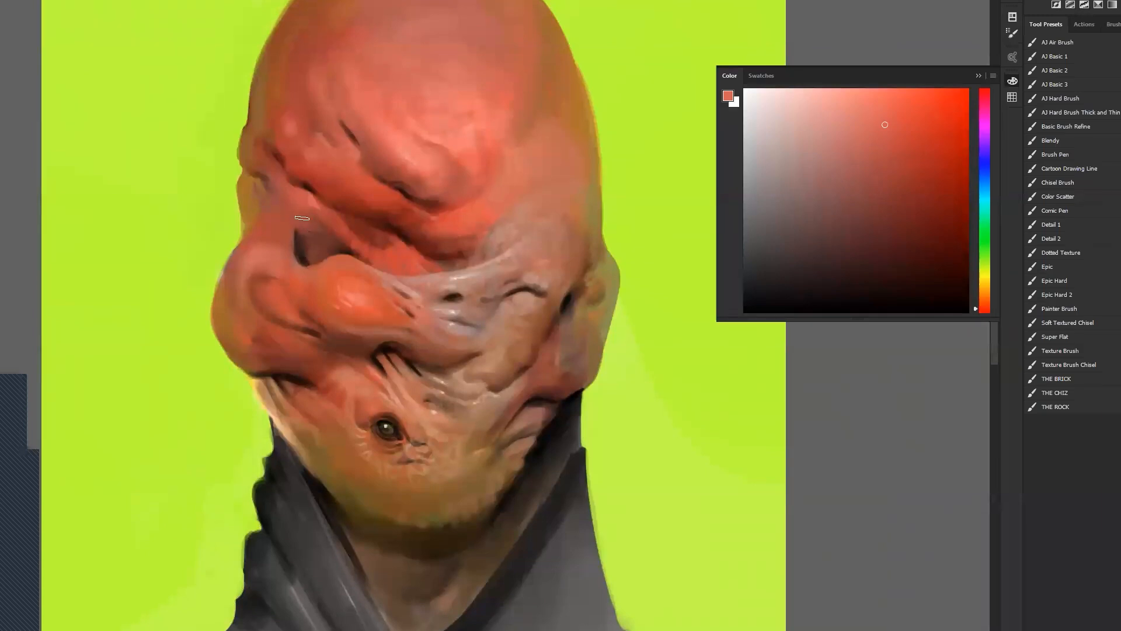
alt+click(302, 251)
mouse_move(320, 236)
mouse_down()
mouse_move(292, 217)
mouse_move(312, 234)
mouse_up()
alt+click(295, 221)
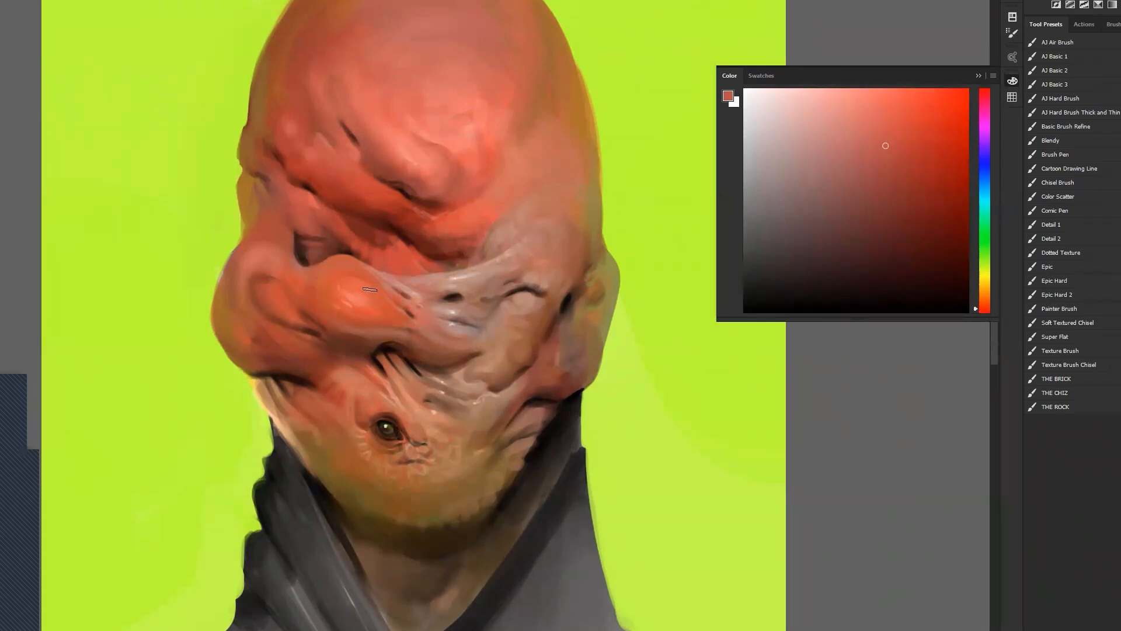
Refine the orange bump in the middle of the face with light orange highlights sampled from its surface.
key(z)
alt+click(436, 311)
alt+click(449, 341)
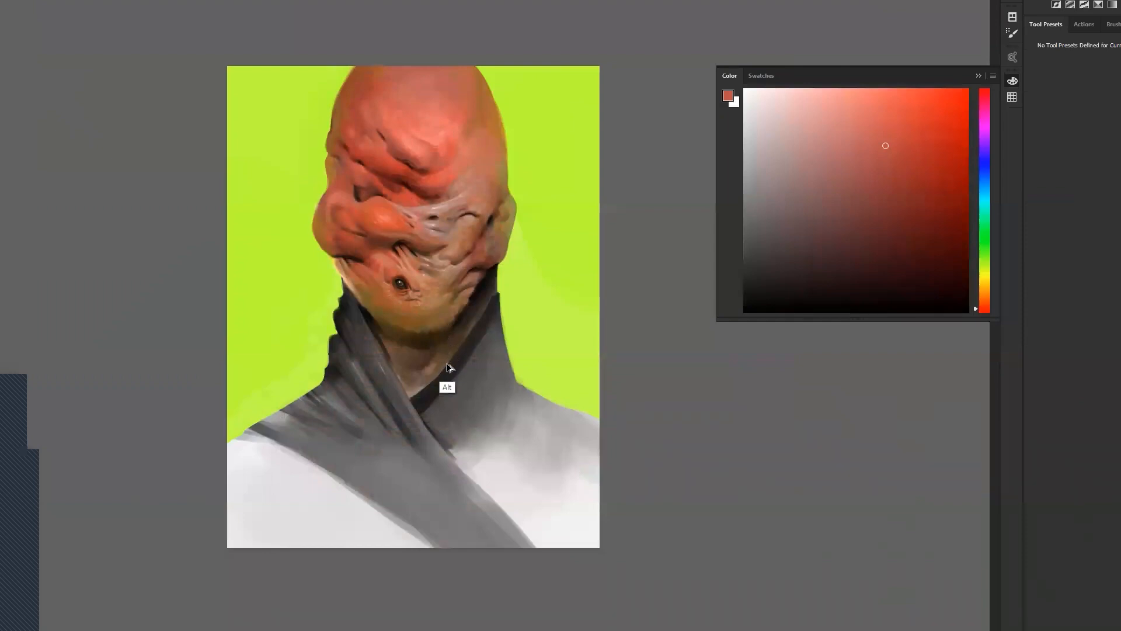
click(477, 212)
click(474, 214)
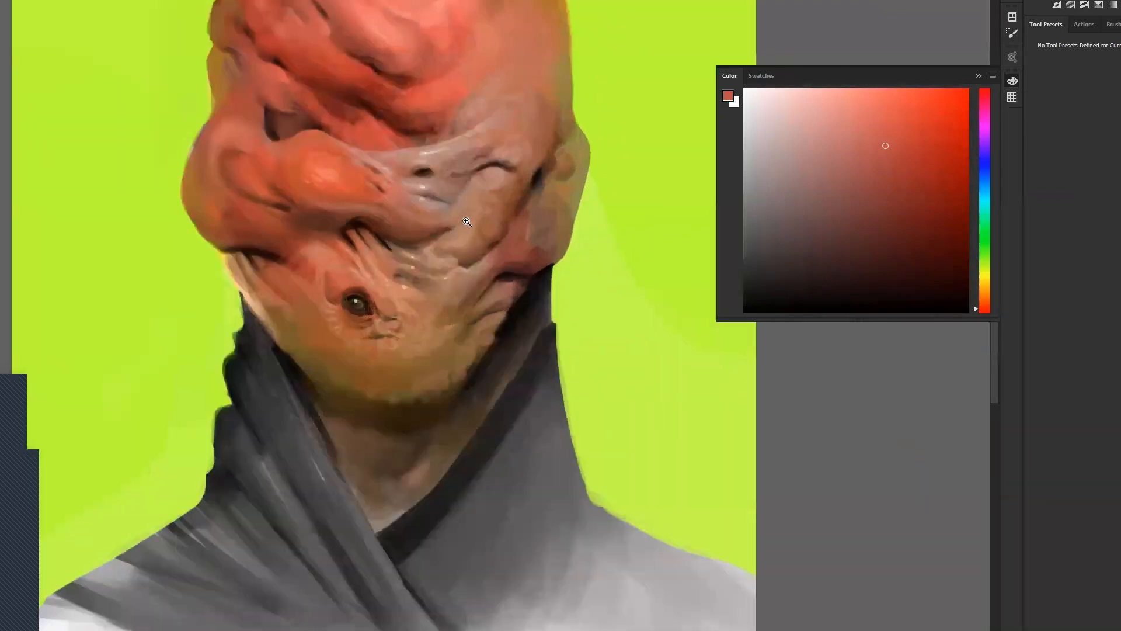
click(467, 217)
key(b)
drag(501, 301, 535, 363)
alt+click(303, 211)
alt+click(323, 215)
alt+click(323, 216)
drag(319, 212, 306, 221)
alt+click(305, 195)
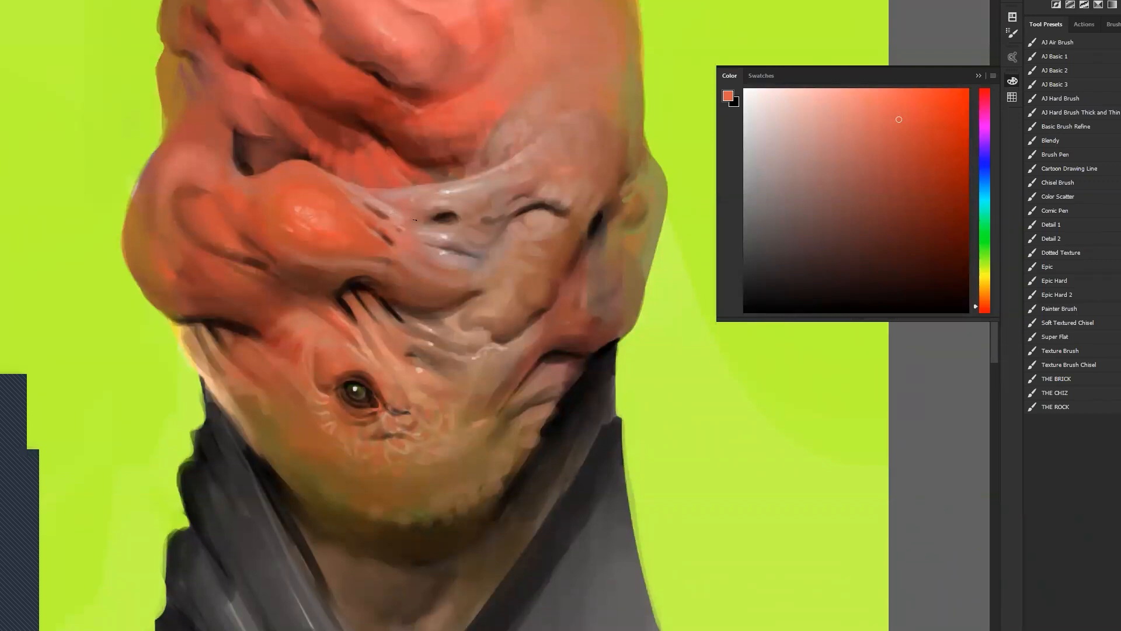
Sculpt the greyish-pink wrinkles between the small dark hole and the closed eyelid with sampled grey, brown and pale pink tones.
alt+click(428, 218)
alt+click(496, 214)
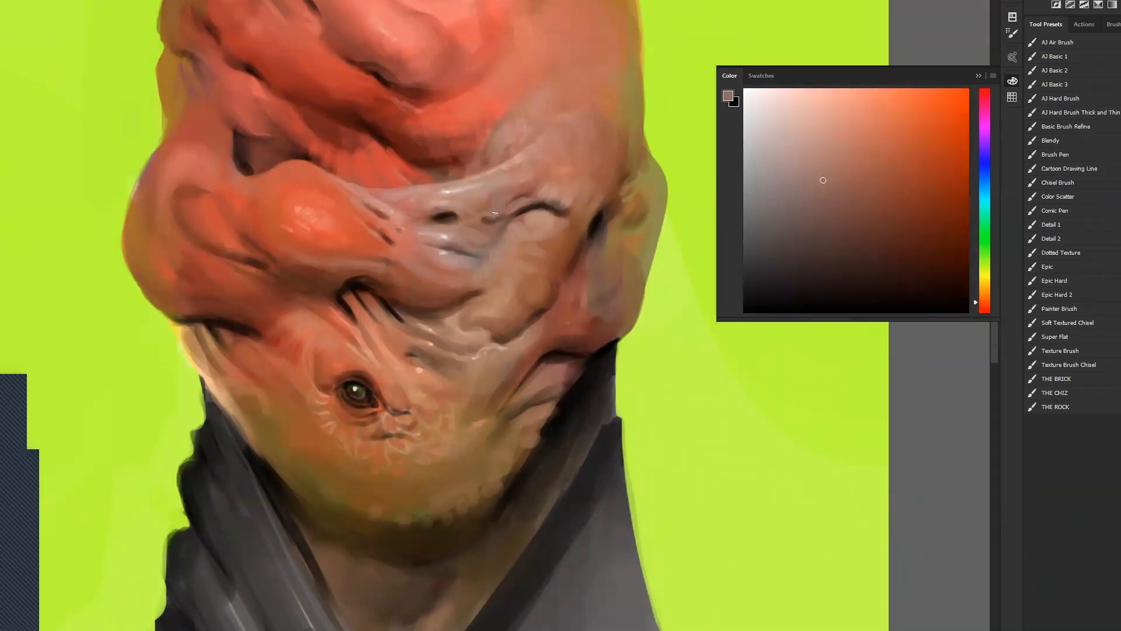
alt+click(497, 221)
alt+click(489, 212)
alt+click(501, 206)
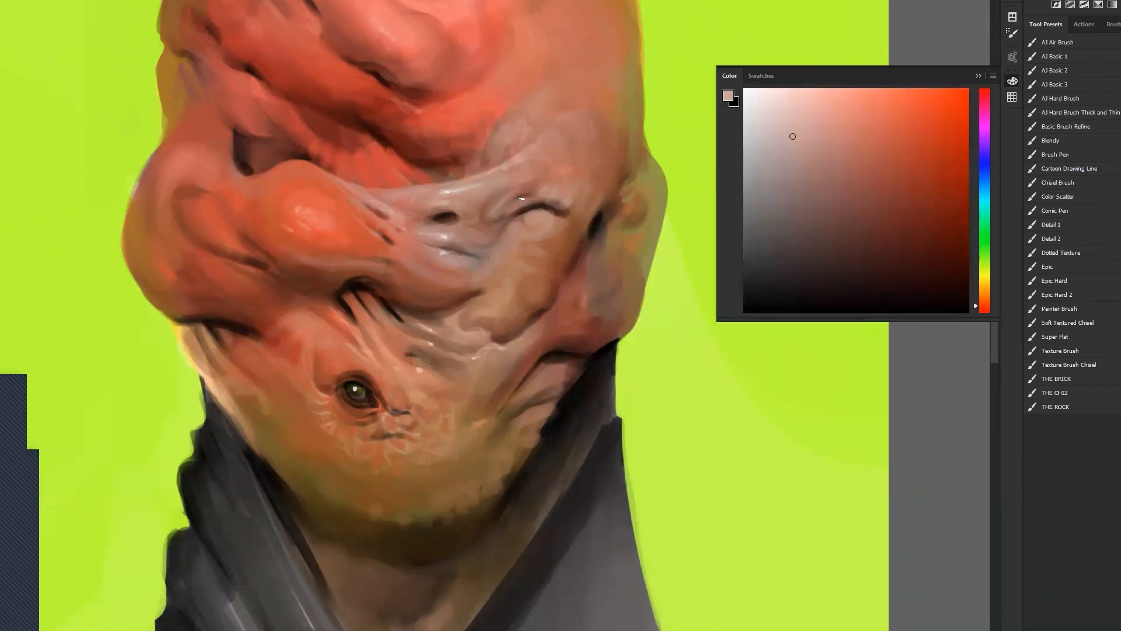
Soften the cheek fold between the orange bump and the small eye with sampled salmon.
key(ctrl+minus)
key(ctrl+minus)
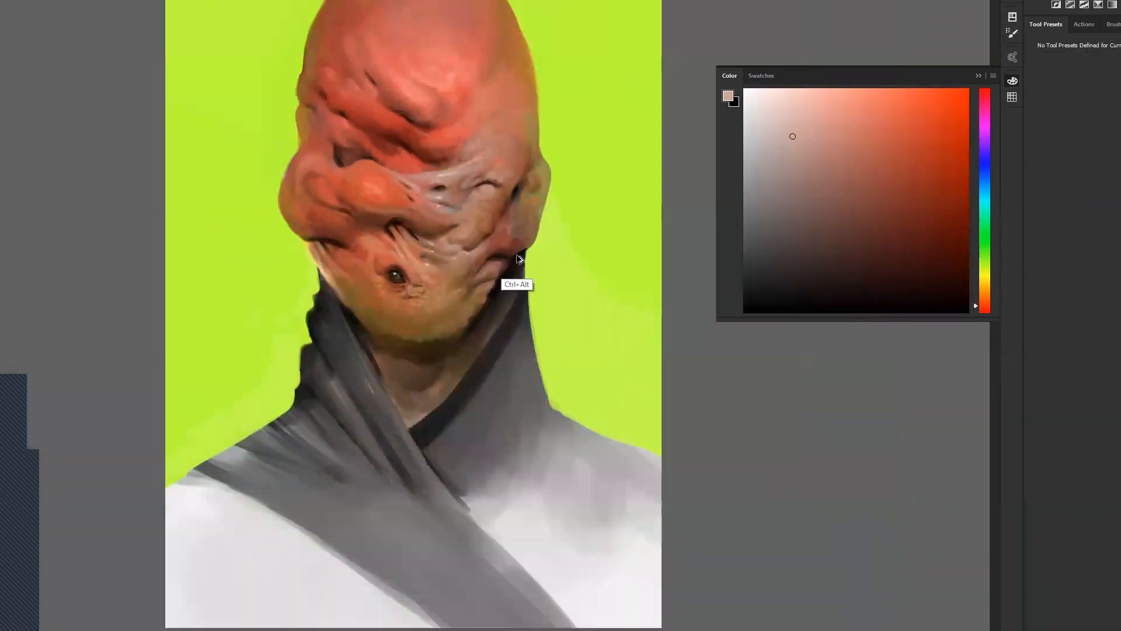
scroll(457, 255, up, 1)
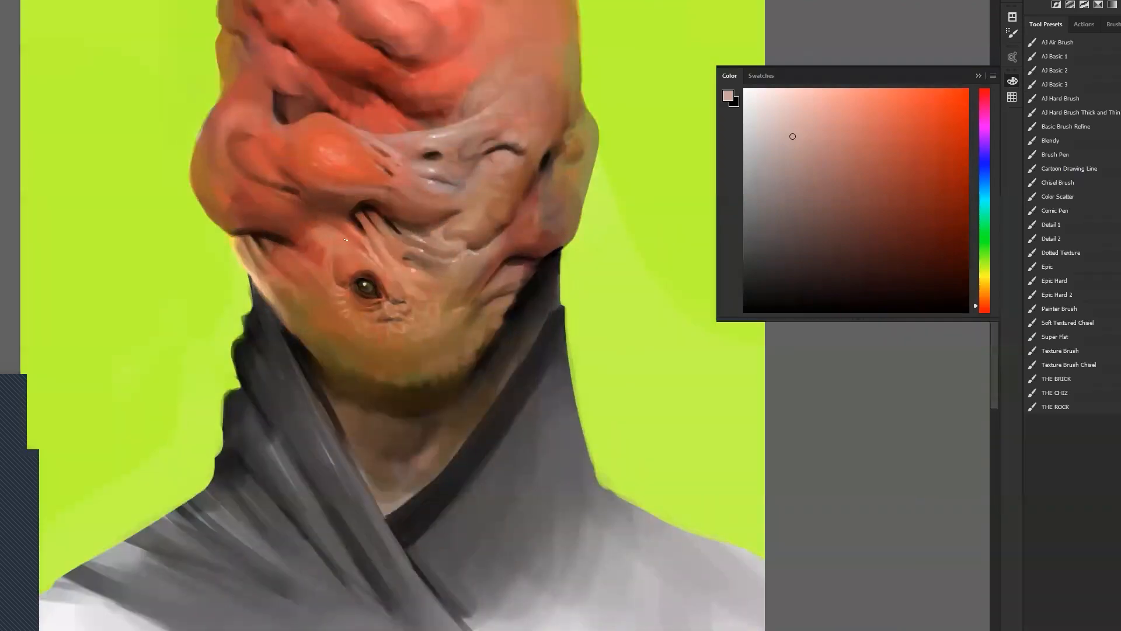
alt+click(316, 229)
drag(315, 227, 300, 233)
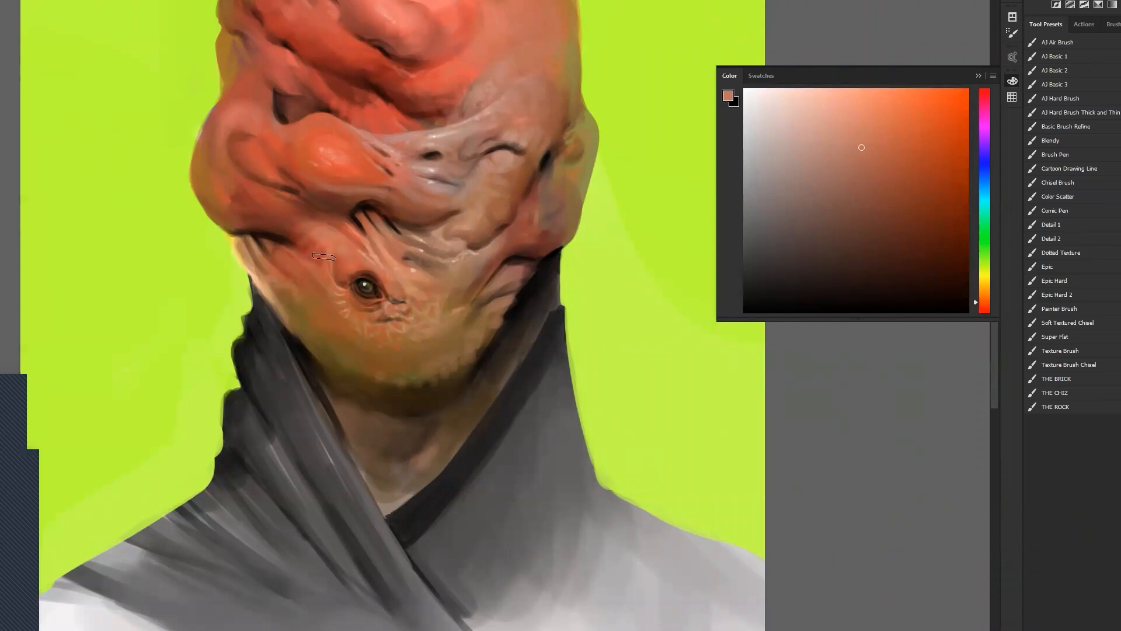
scroll(473, 219, up, 2)
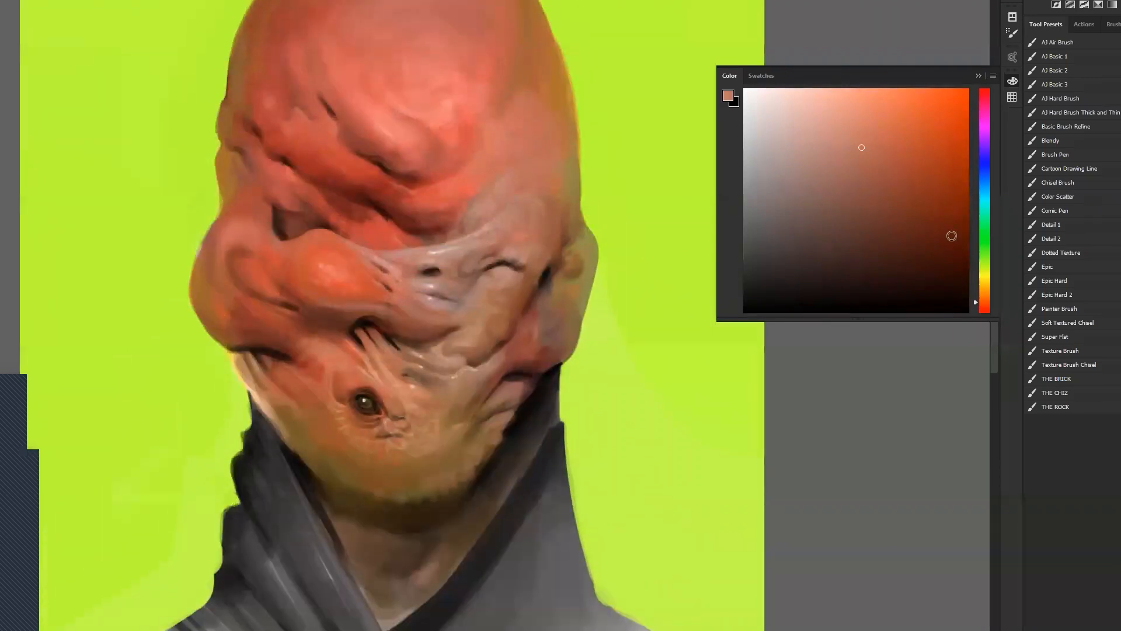
Choose THE BRICK brush preset and tint the upper head with oranges and reds sampled from the skin.
click(1099, 380)
scroll(372, 262, up, 2)
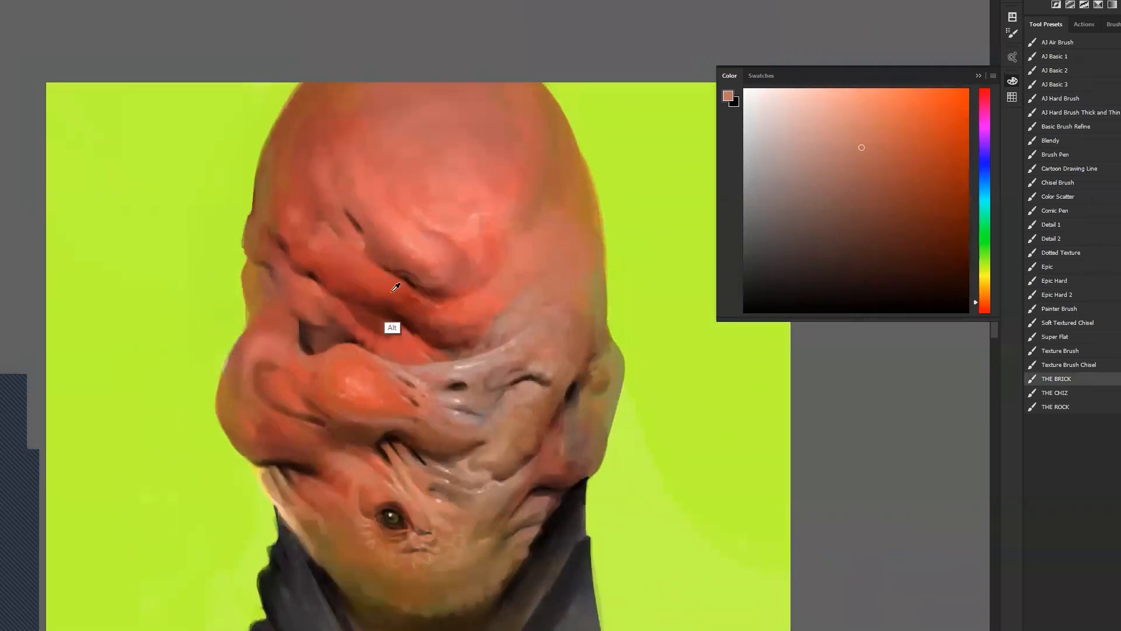
alt+click(523, 138)
alt+click(554, 148)
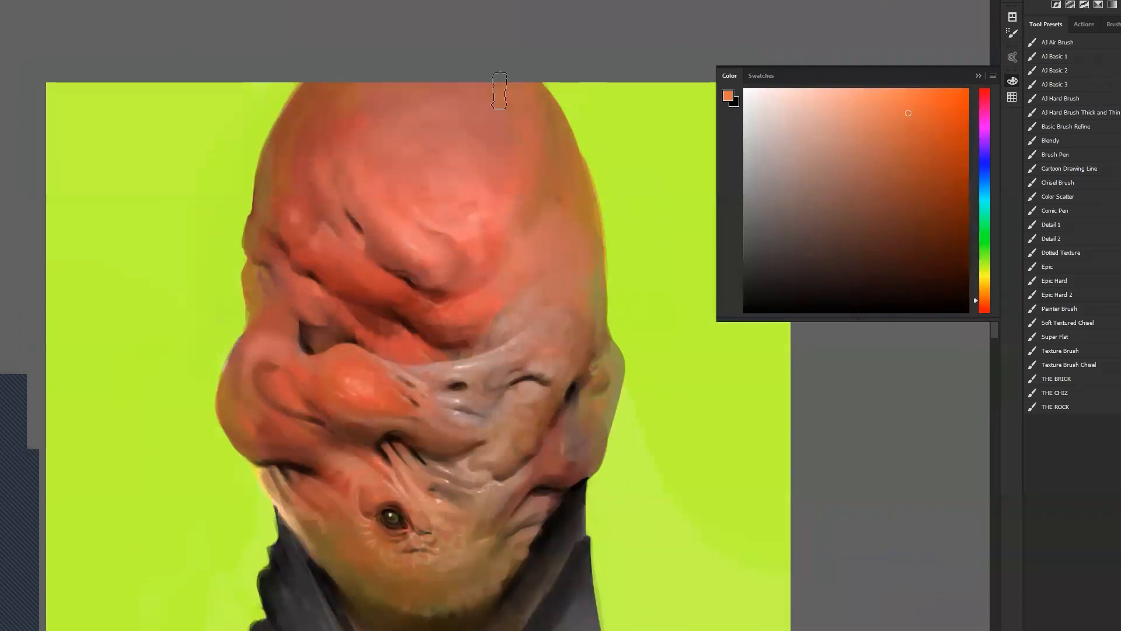
alt+click(335, 116)
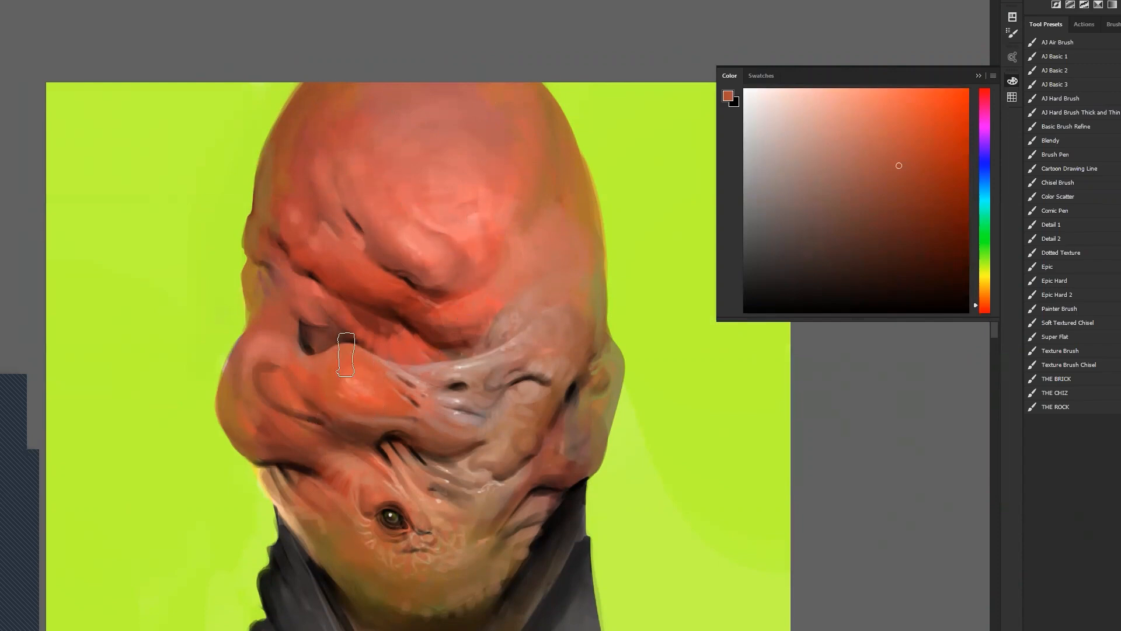
Rework the lower cheek lump and the skin beside the small eye with a smaller brush in sampled dark red.
mouse_move(345, 459)
mouse_down()
mouse_move(293, 268)
mouse_move(297, 282)
mouse_up()
key(bracketleft)
key(bracketleft)
key(bracketleft)
key(bracketleft)
key(bracketleft)
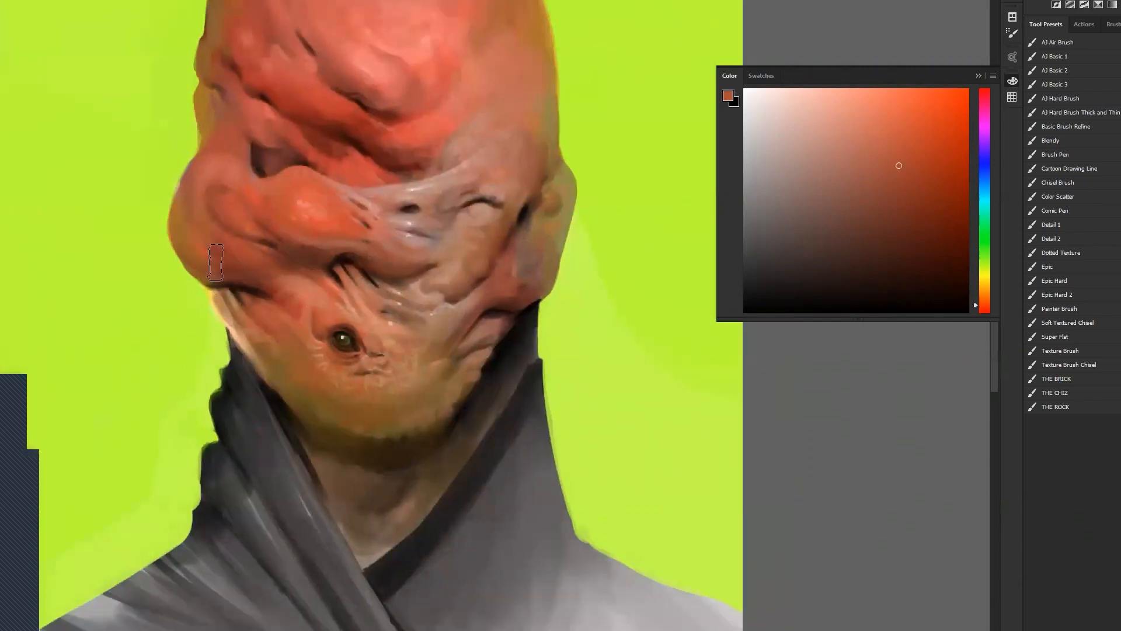
alt+click(261, 270)
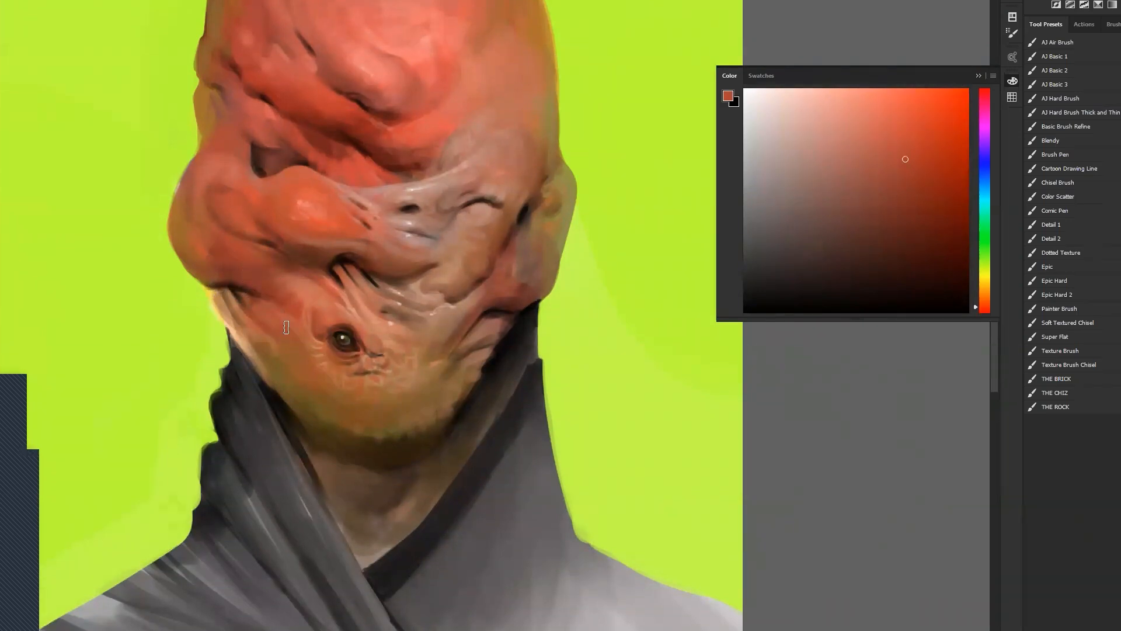
key(bracketright)
key(bracketright)
Mirror the canvas horizontally and review the whole portrait with the interface panels briefly hidden.
ctrl+alt+click(453, 383)
ctrl+alt+click(459, 383)
ctrl+alt+click(464, 382)
key(ctrl+f)
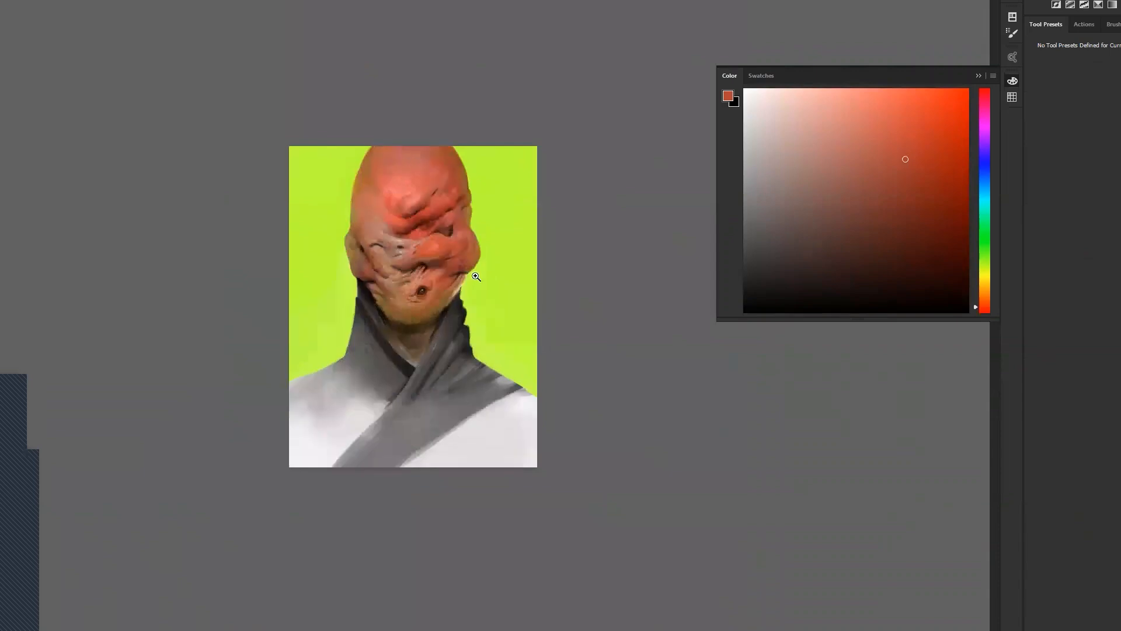
click(474, 295)
click(468, 307)
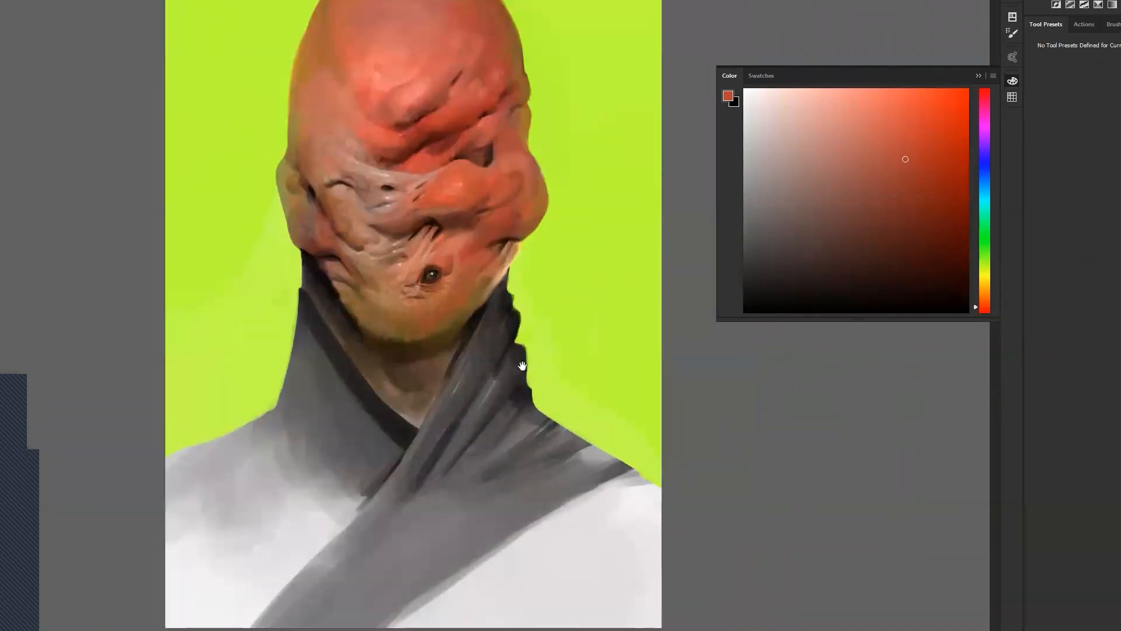
key(Tab)
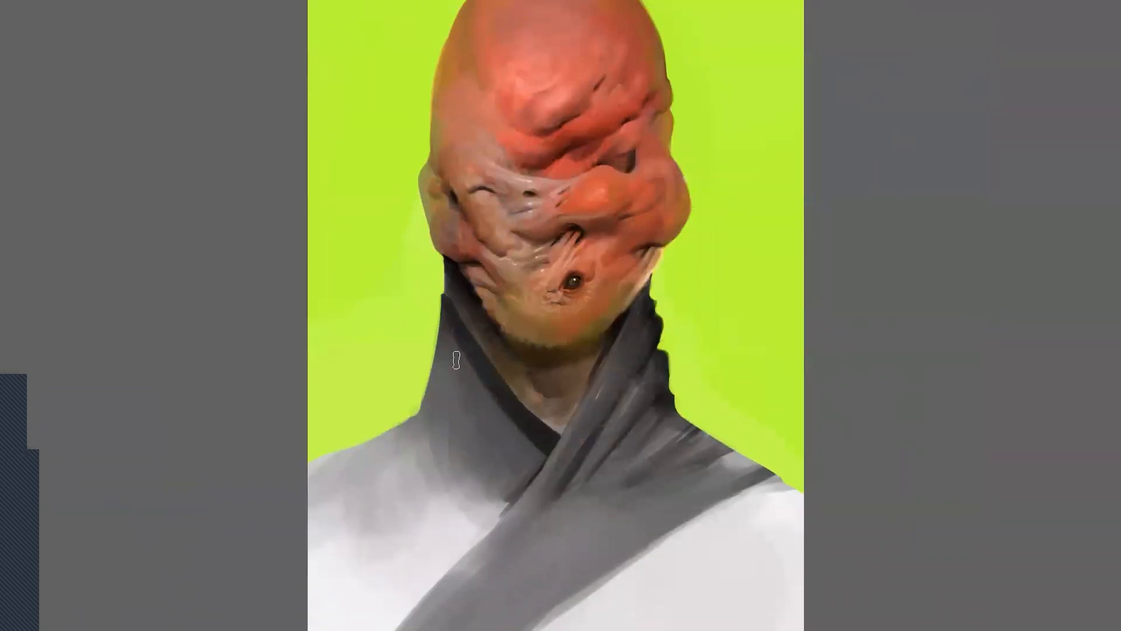
key(Tab)
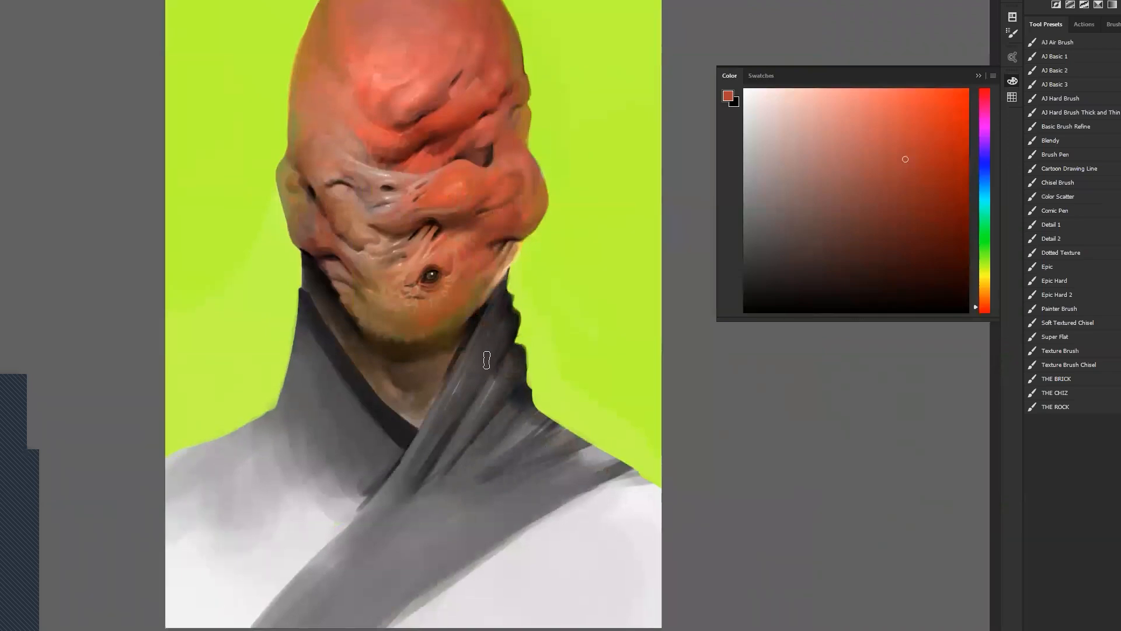
Paint pale pink highlights on the thin folds of the lower cheek and mirror the canvas back.
click(347, 180)
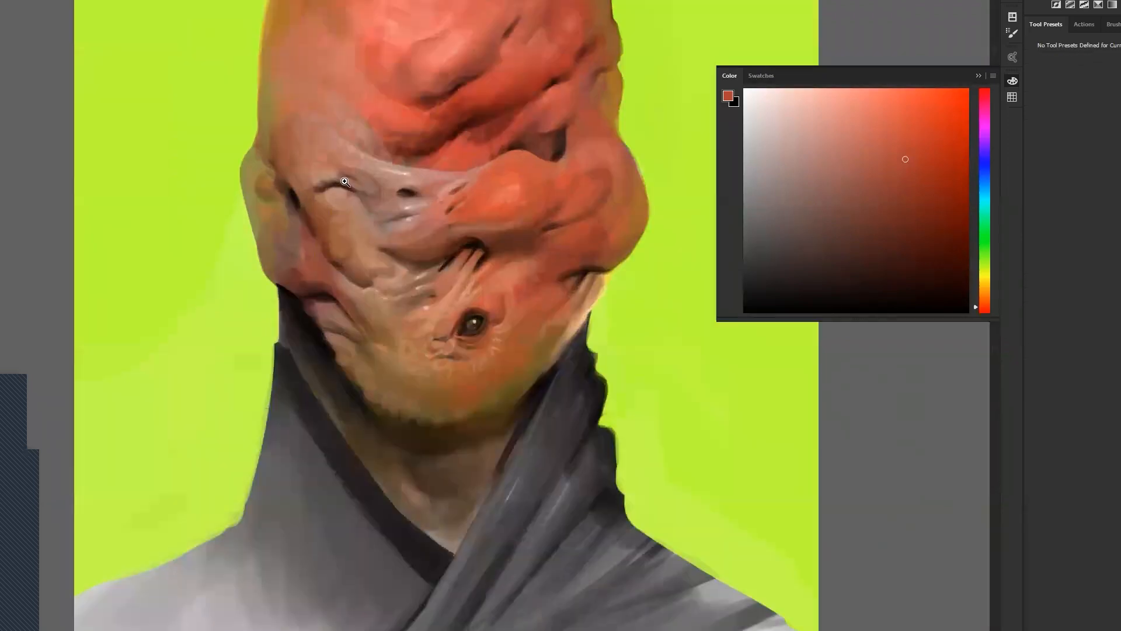
alt+click(403, 190)
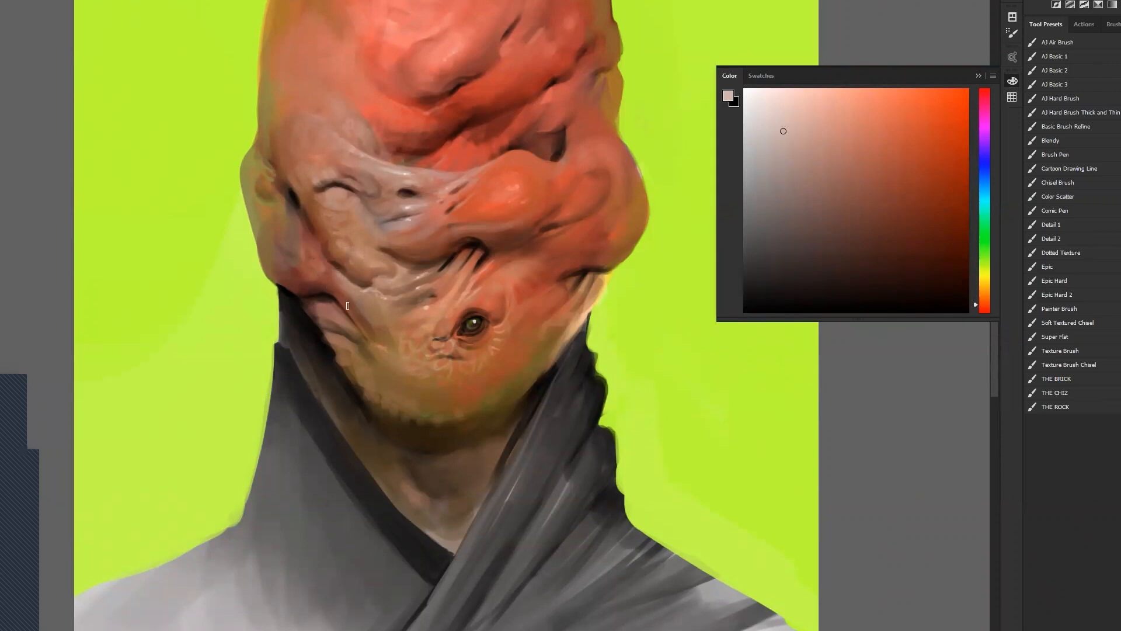
alt+click(360, 321)
alt+click(376, 384)
key(ctrl+shift+h)
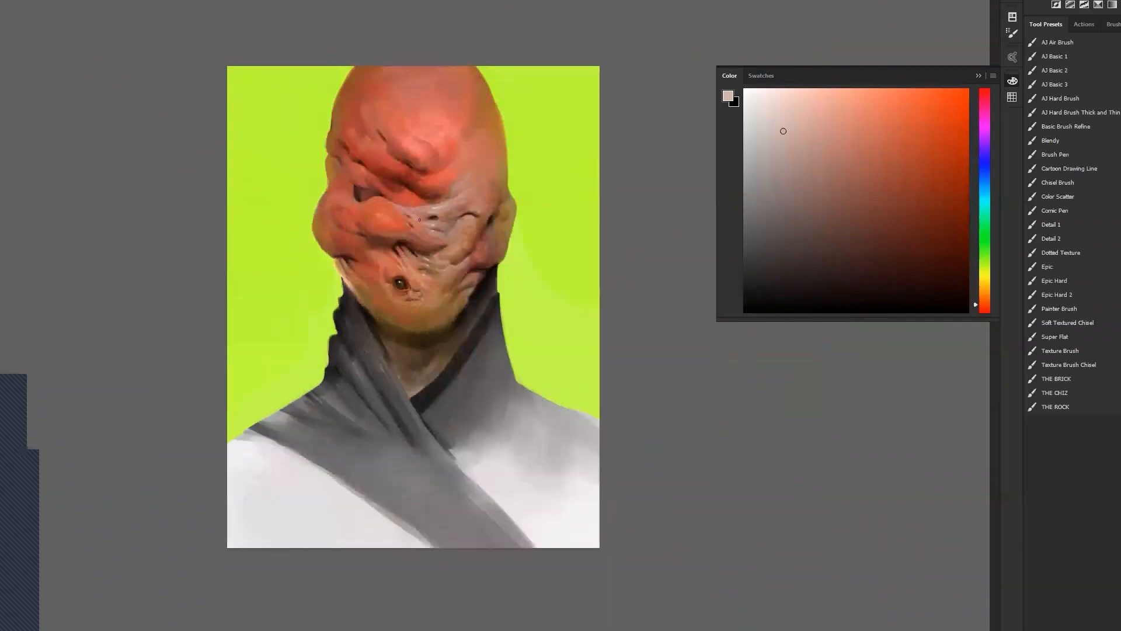
Reshape the curled fold on the outer cheek lump with sampled pinks and reset the colours to the default black and white.
ctrl+click(486, 260)
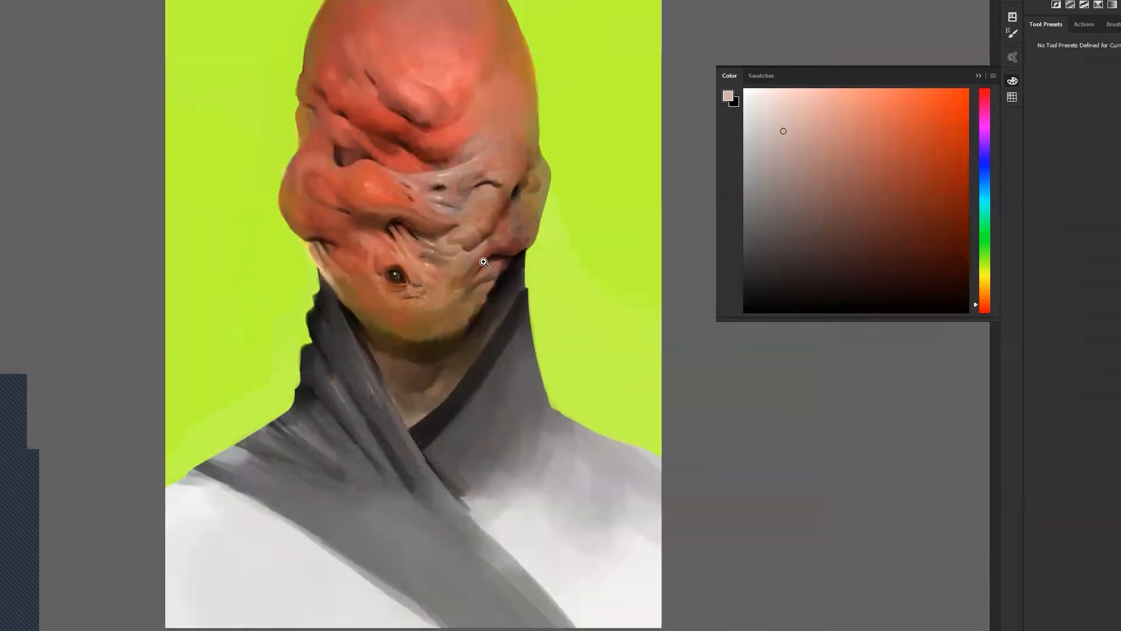
ctrl+click(484, 266)
drag(334, 150, 380, 237)
alt+click(430, 217)
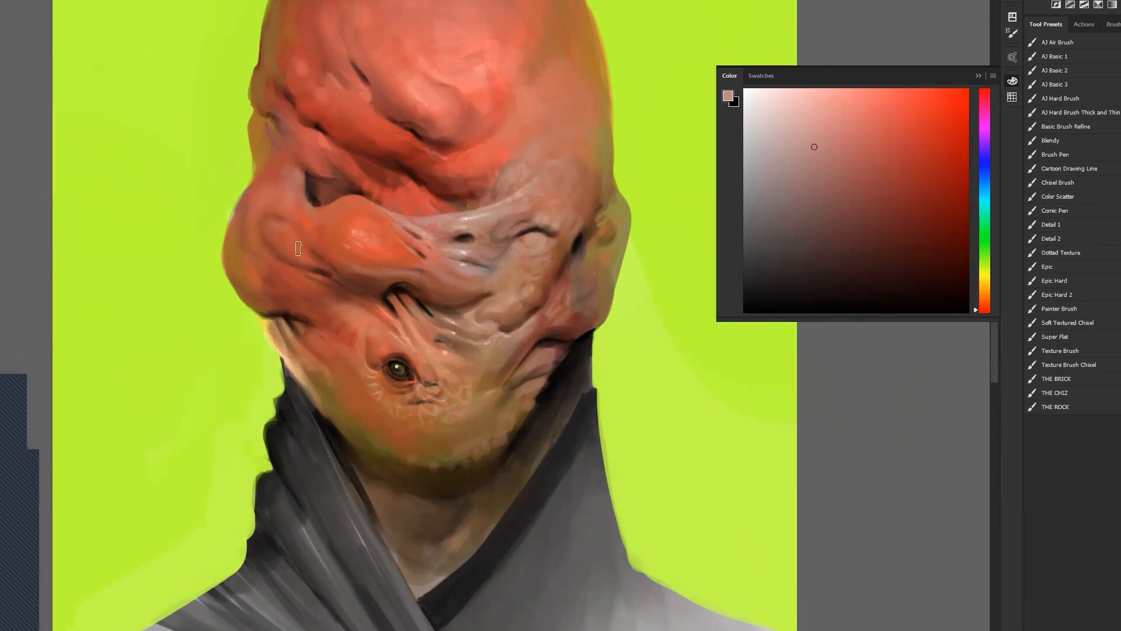
alt+click(285, 228)
key(d)
Hide the interface panels, refine the folds around the forehead bump and bring the panels back.
key(ctrl+minus)
key(ctrl+minus)
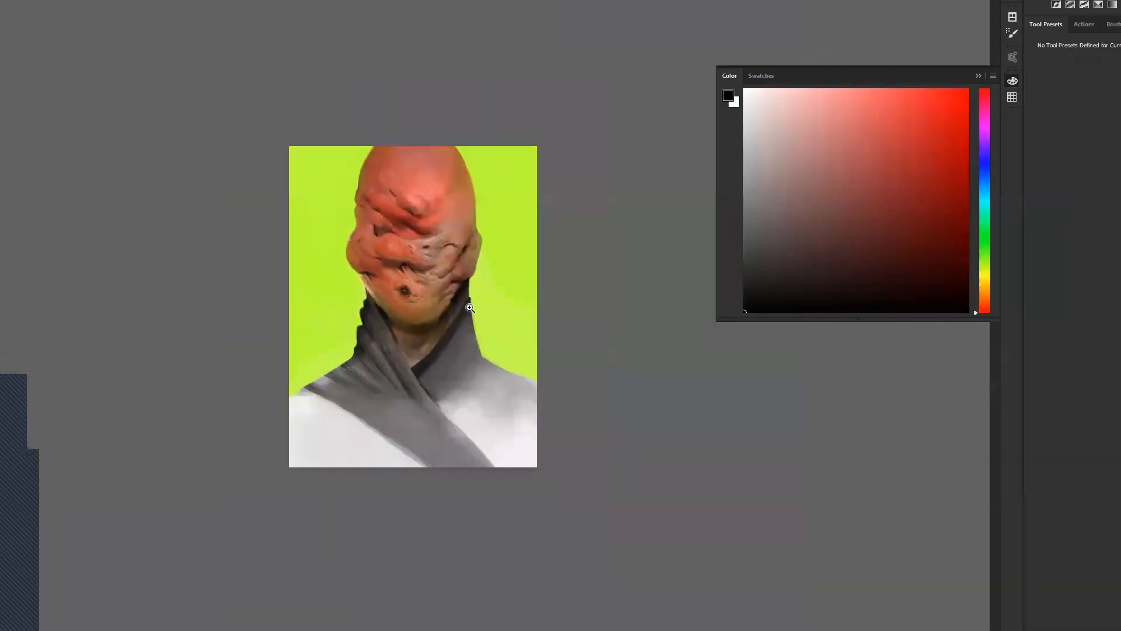
key(Tab)
key(ctrl+plus)
key(ctrl+plus)
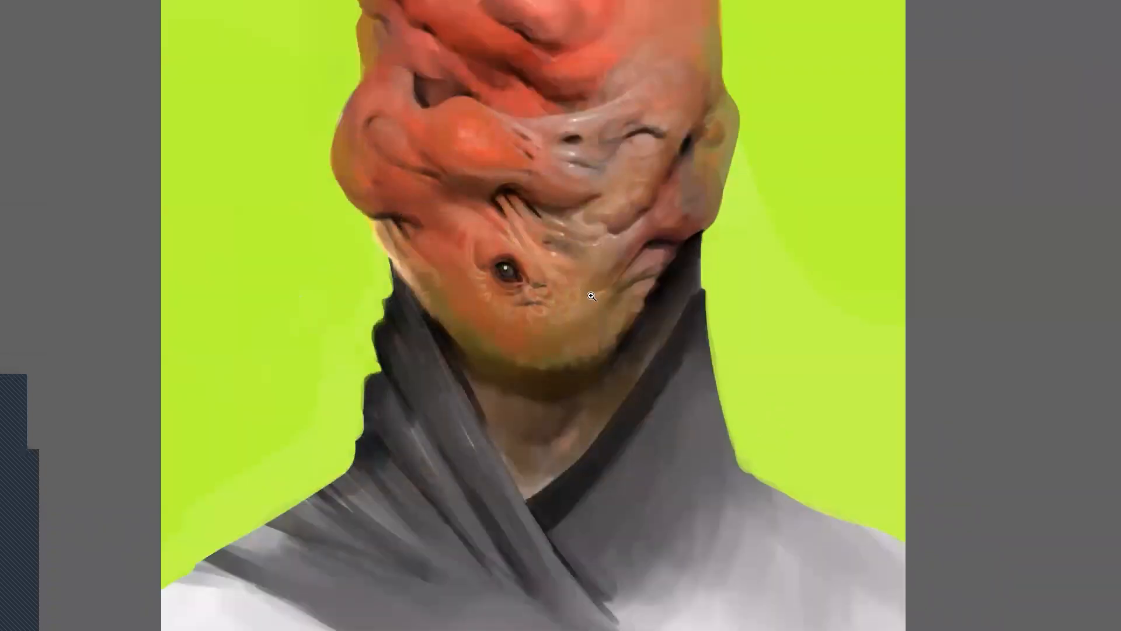
drag(619, 381, 506, 481)
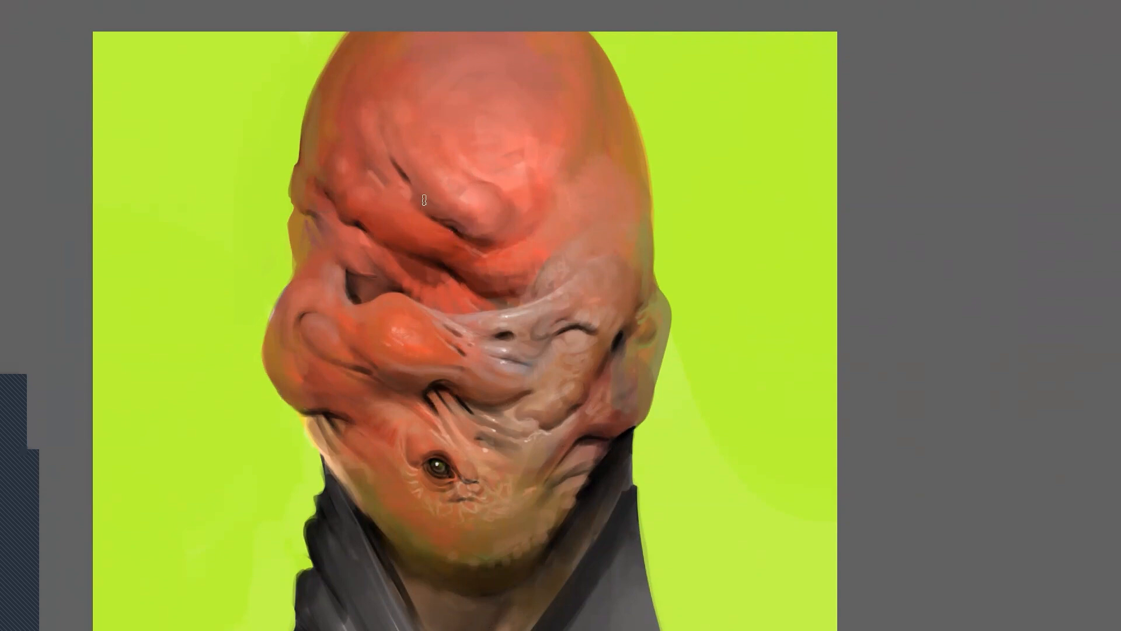
drag(482, 174, 458, 164)
drag(599, 259, 608, 123)
key(Tab)
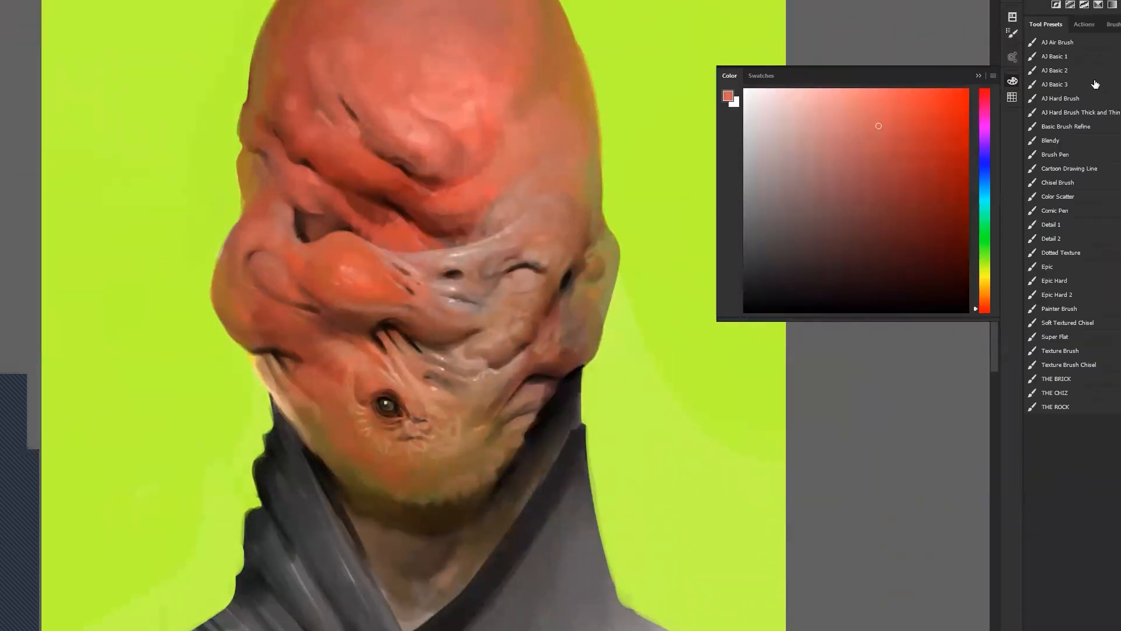
Choose the Blendy brush preset and set the foreground colour to a light peach orange.
click(1087, 141)
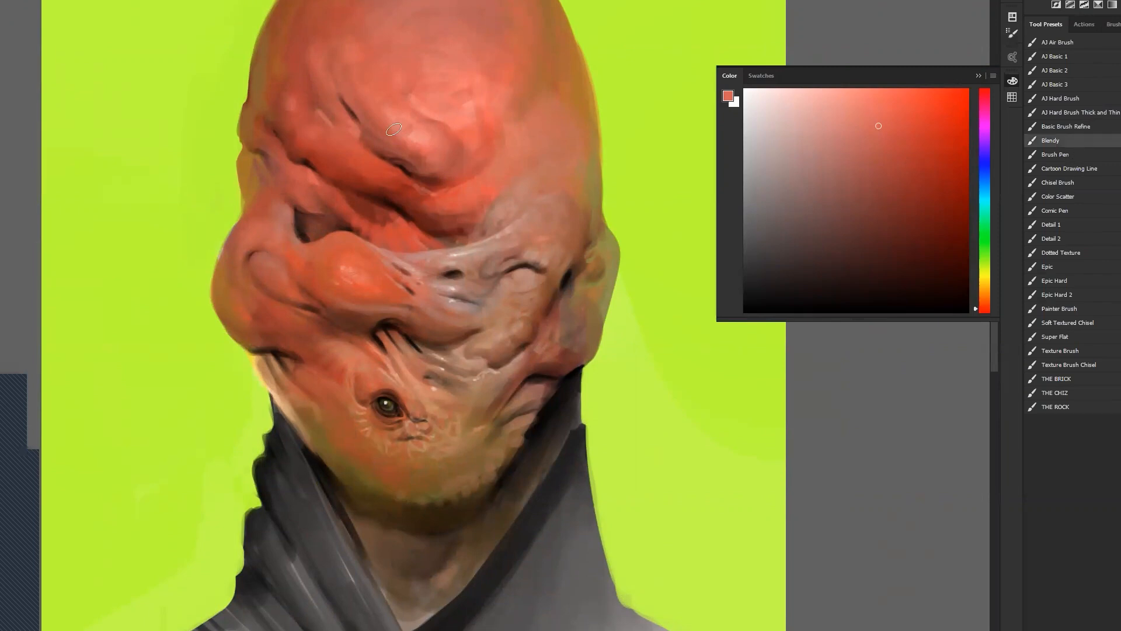
click(829, 106)
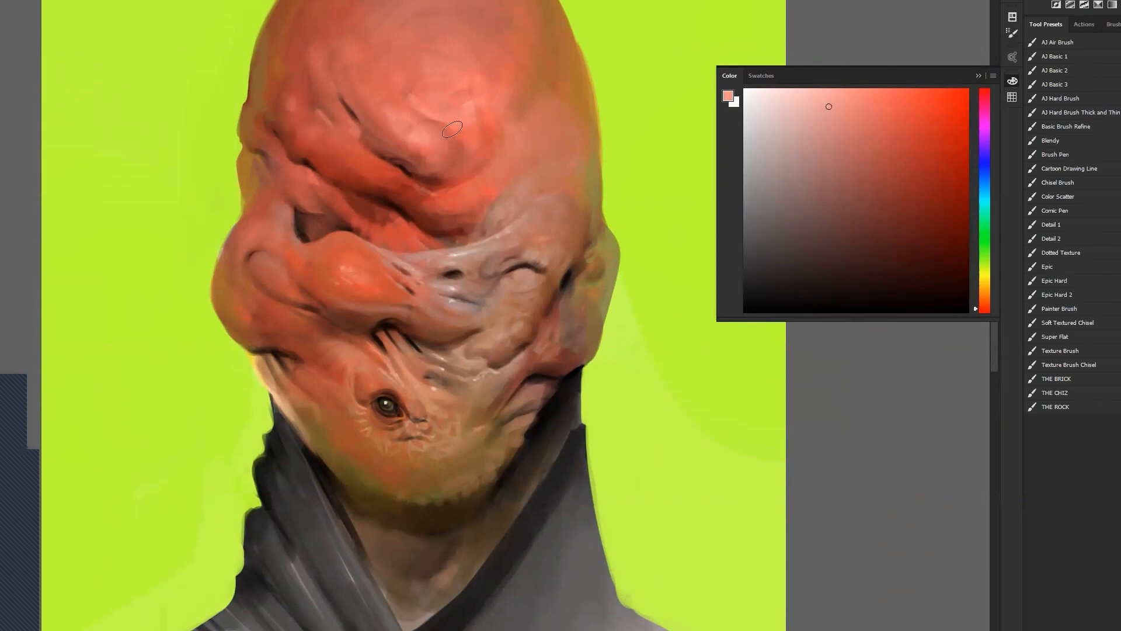
click(988, 295)
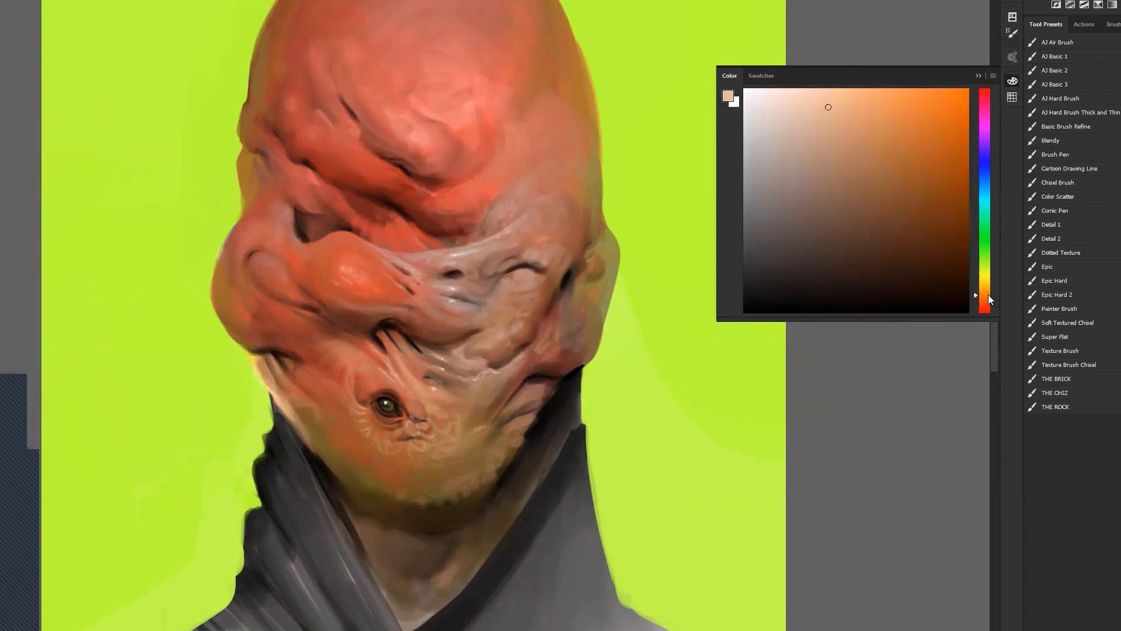
click(845, 111)
Brush soft peach light over the upper forehead and its folds, reducing the brush size for the smaller creases.
key(])
drag(333, 10, 382, 93)
key([)
key([)
key([)
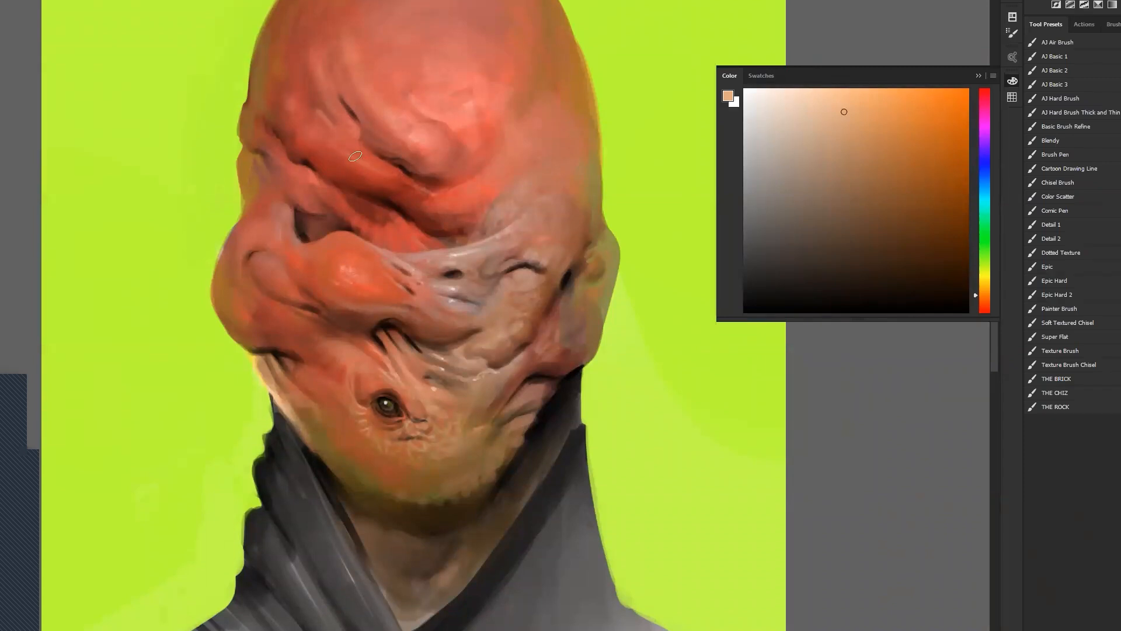
key([)
key(z)
alt+click(499, 253)
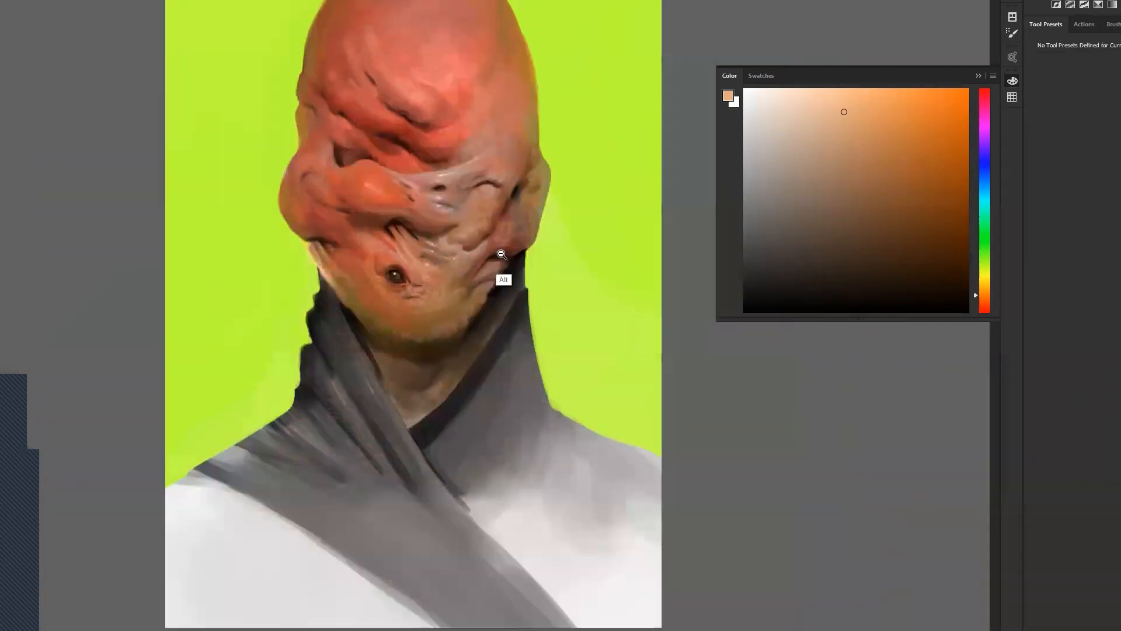
Soften the facial folds, then with white as foreground, a smaller brush and hidden panels, refine the highlights on the cheek lump.
alt+click(497, 256)
key(b)
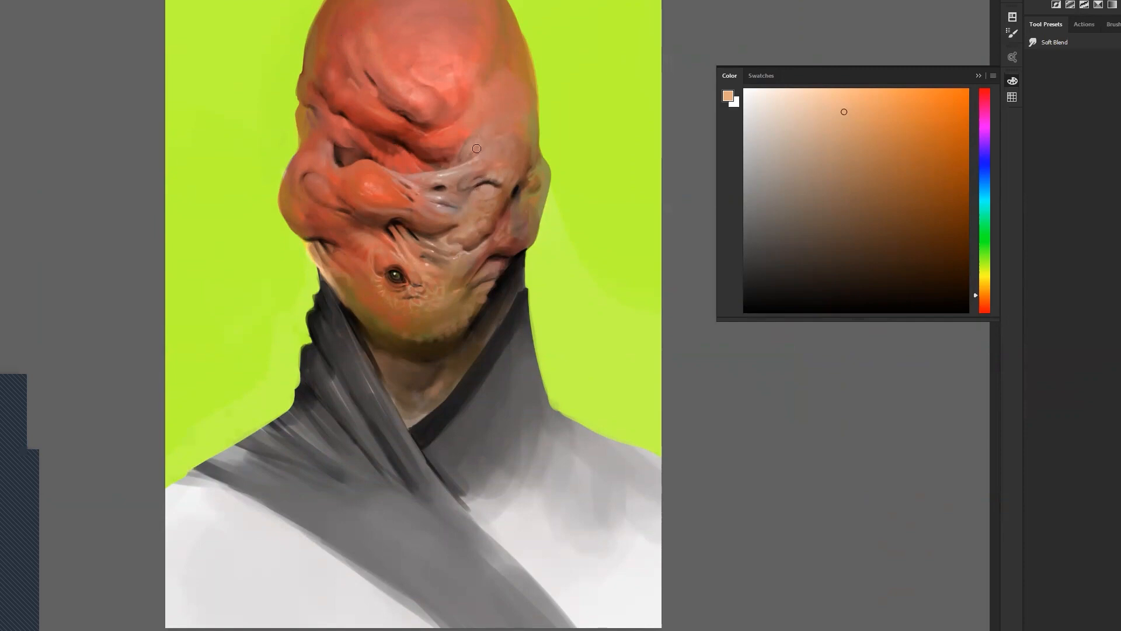
key(z)
click(408, 209)
key(b)
key(d)
key(x)
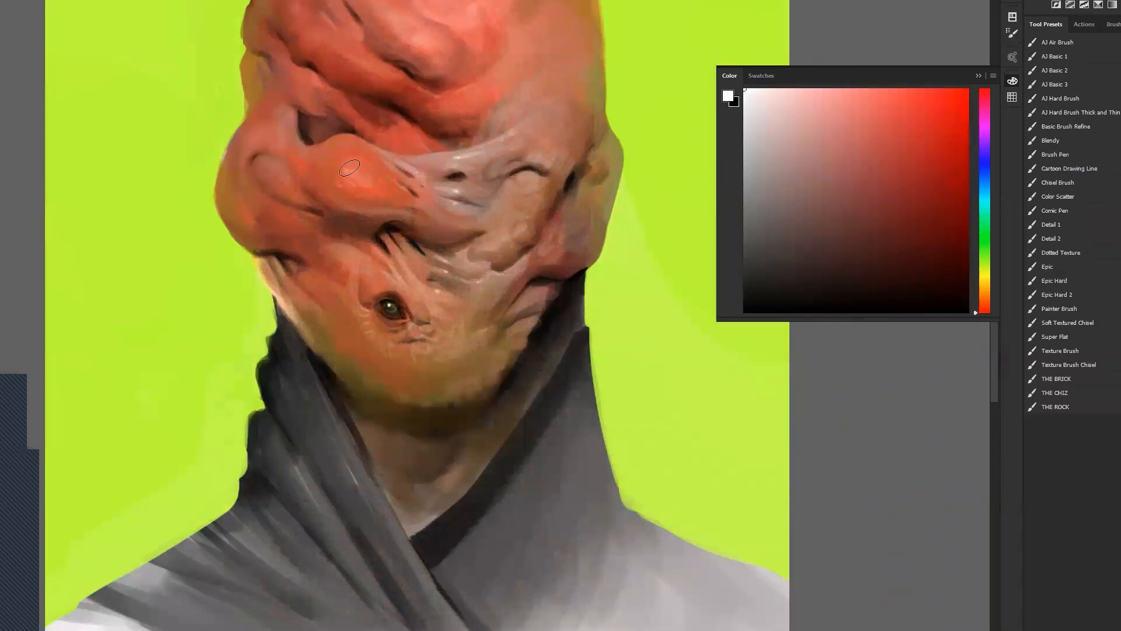
key(bracketleft)
key(bracketleft)
key(Tab)
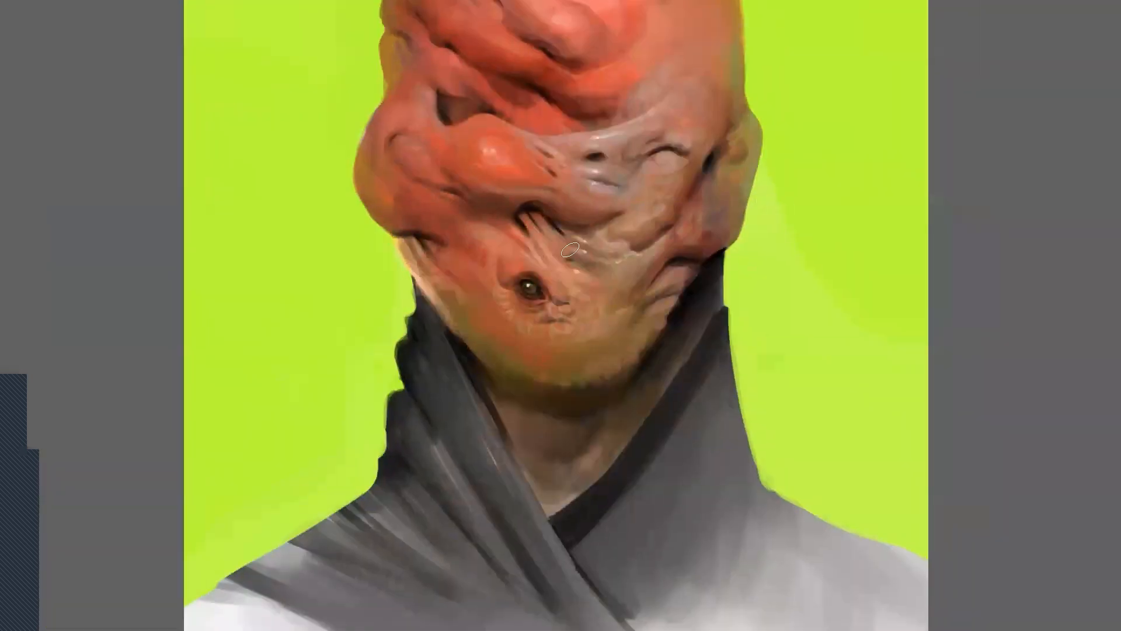
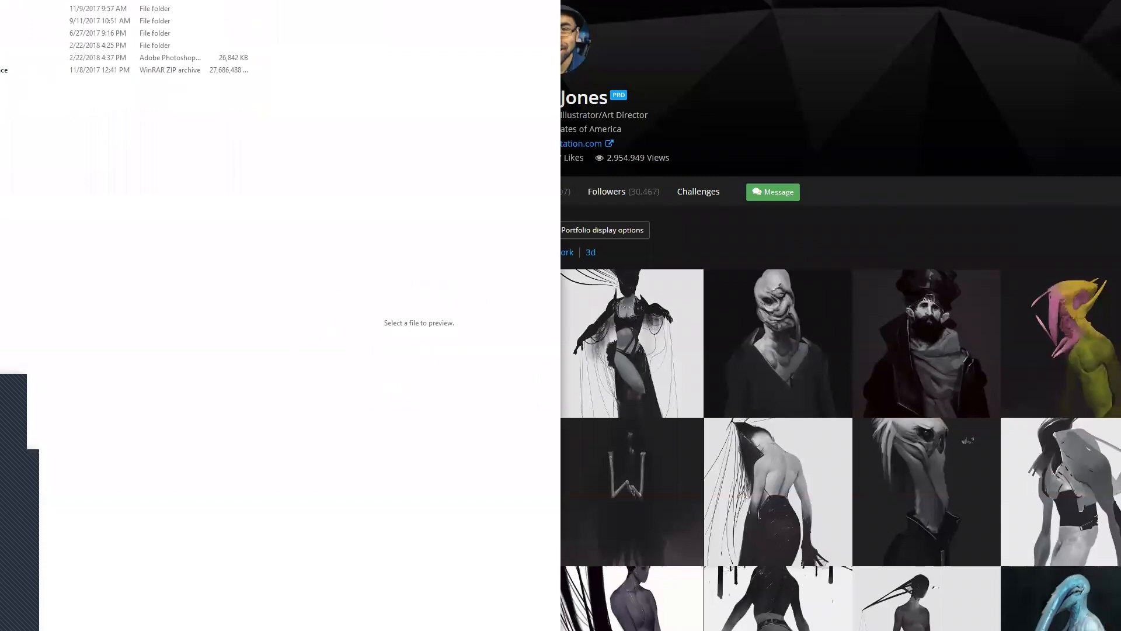
Switch to File Explorer and bring the newest ArtStation profile screenshot from the screenshots folder into the profile statistics folder.
double_click(35, 44)
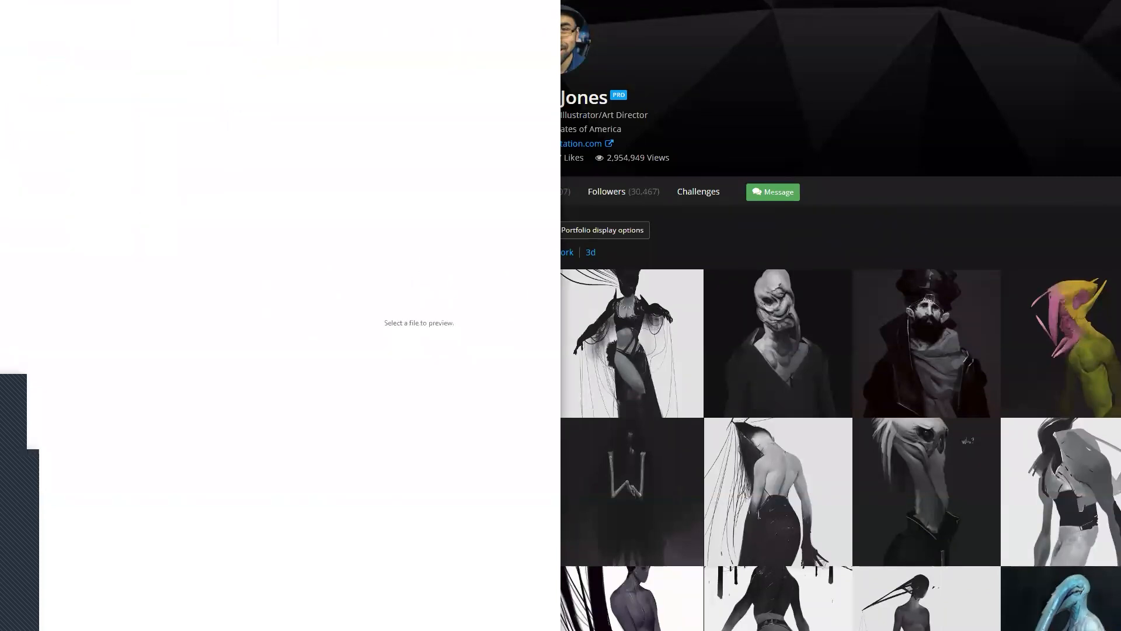
double_click(2, 3)
click(3, 3)
double_click(2, 3)
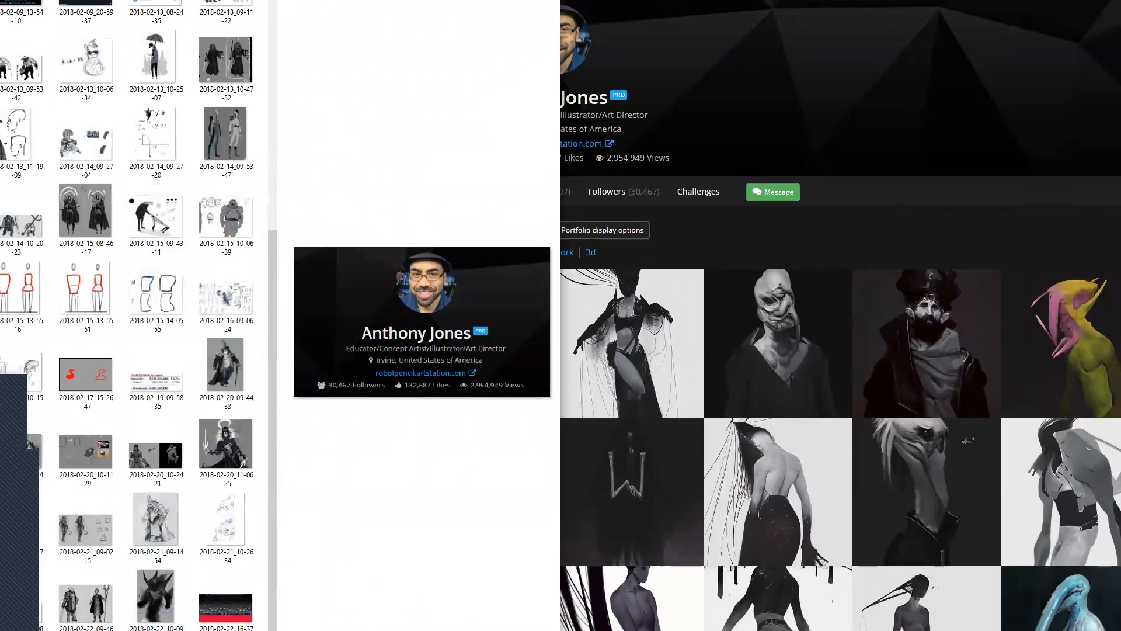
key(alt+Left)
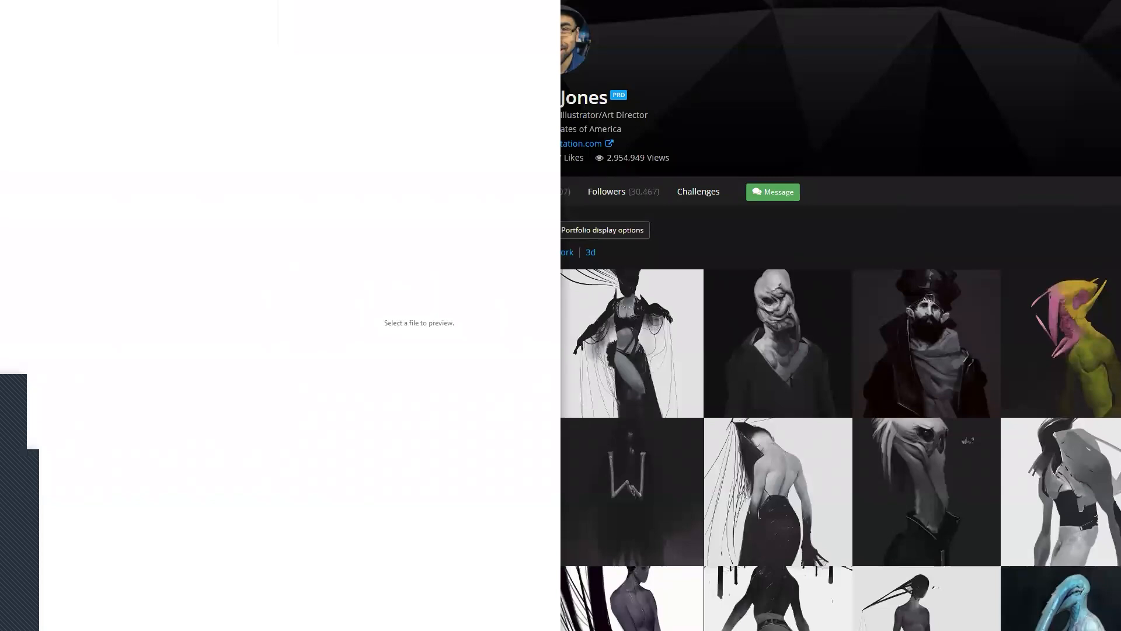
Rename the new profile screenshot as 02-23-18.
click(29, 35)
click(26, 48)
text(02-)
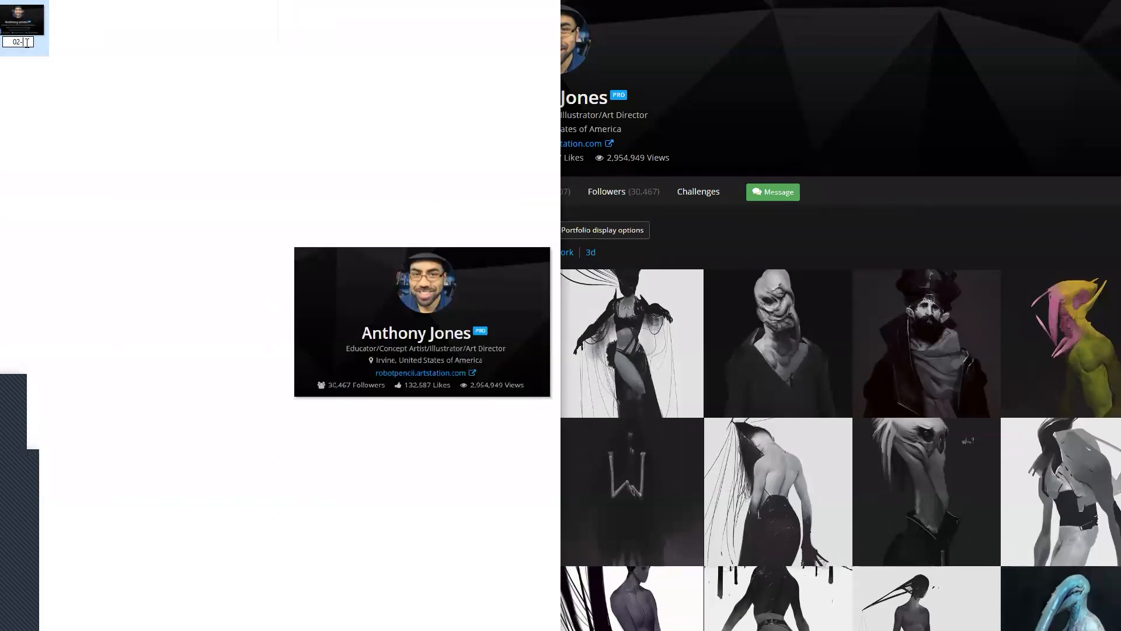
text(23-18)
key(Return)
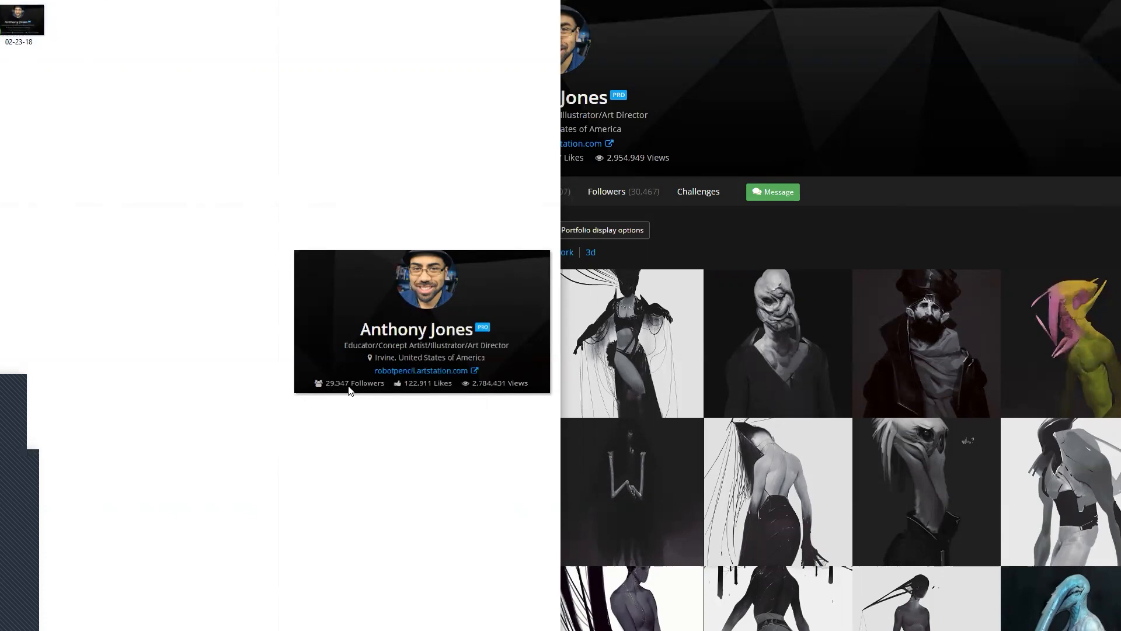
Compare the follower, like and view figures in the earlier profile screenshot with those in 02-23-18.
click(39, 21)
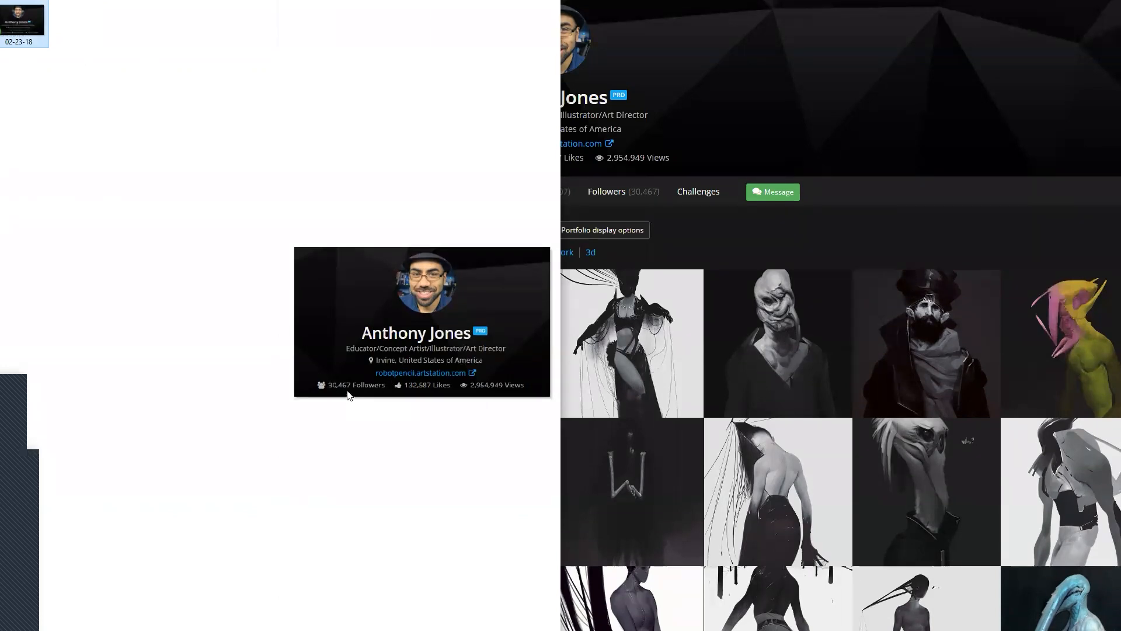
click(1, 22)
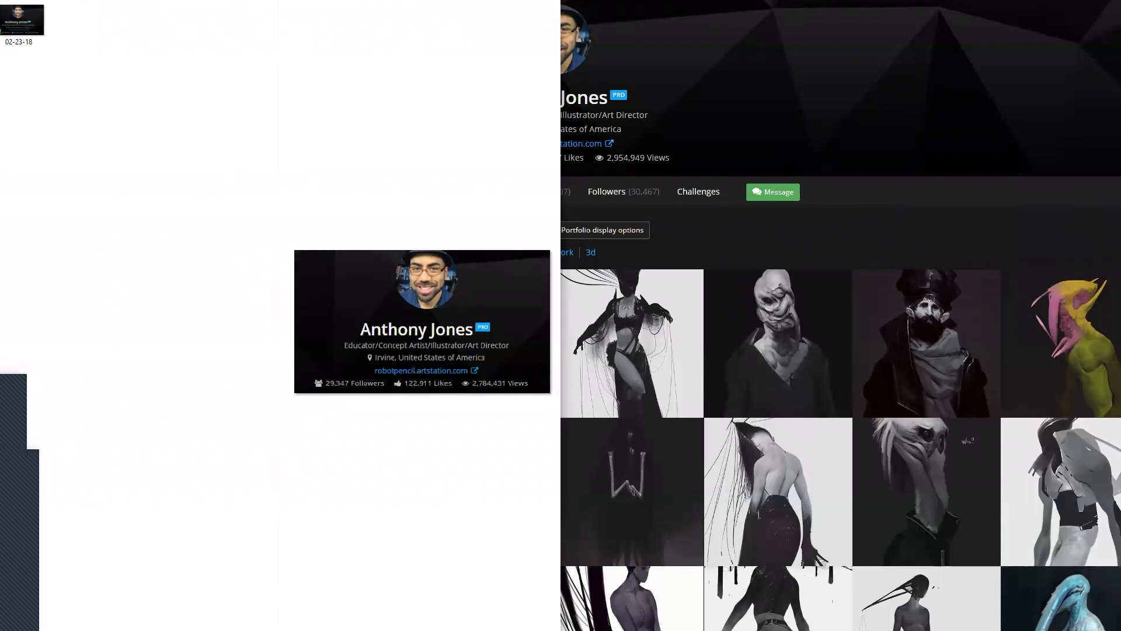
click(6, 28)
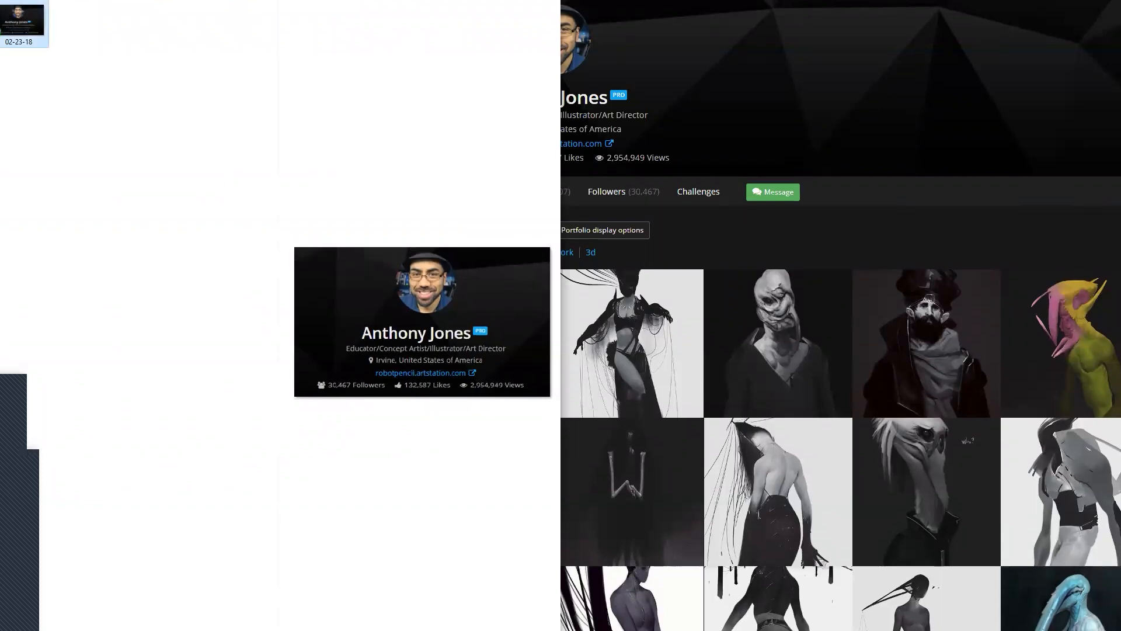
click(0, 25)
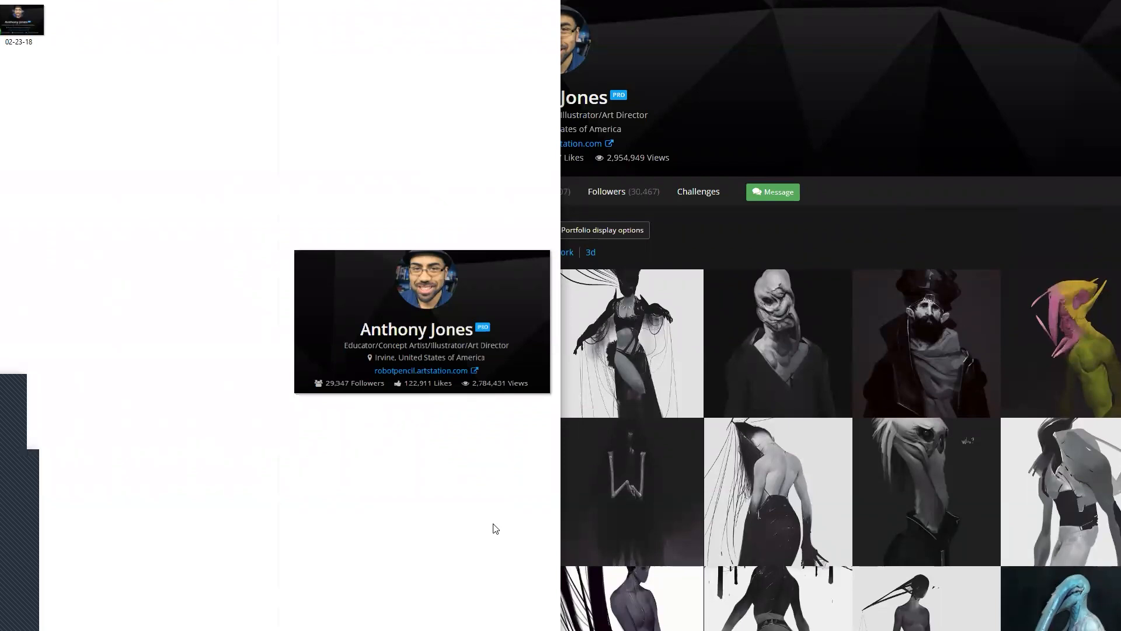
click(16, 36)
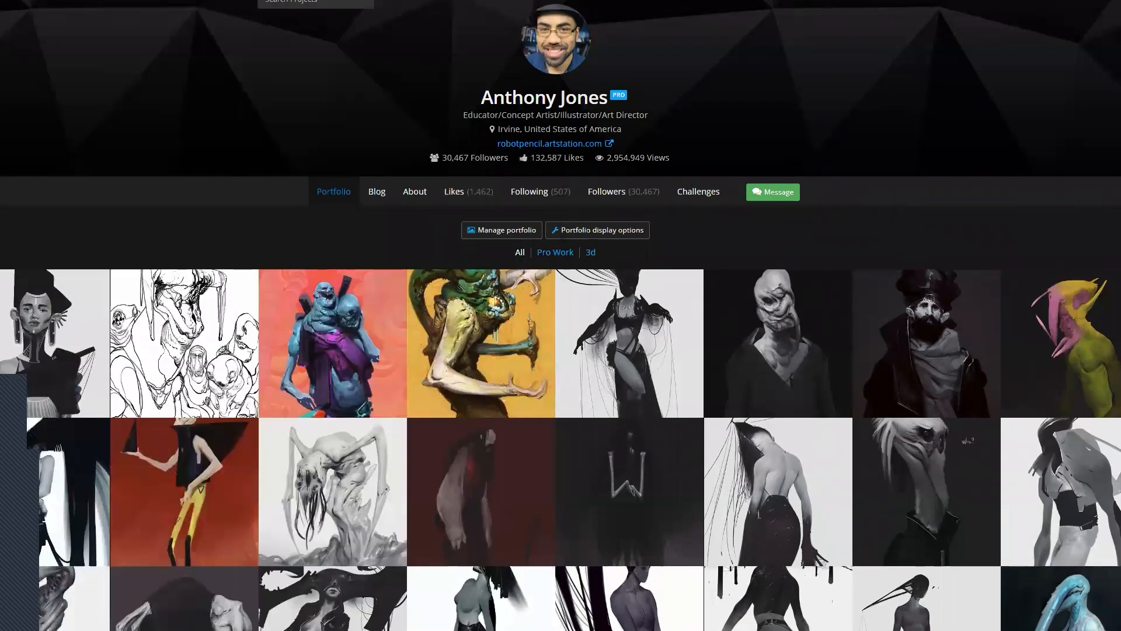
Switch to ArtStation's artist search, sort it by Followers Descending and turn off showing PRO members first.
click(318, 2)
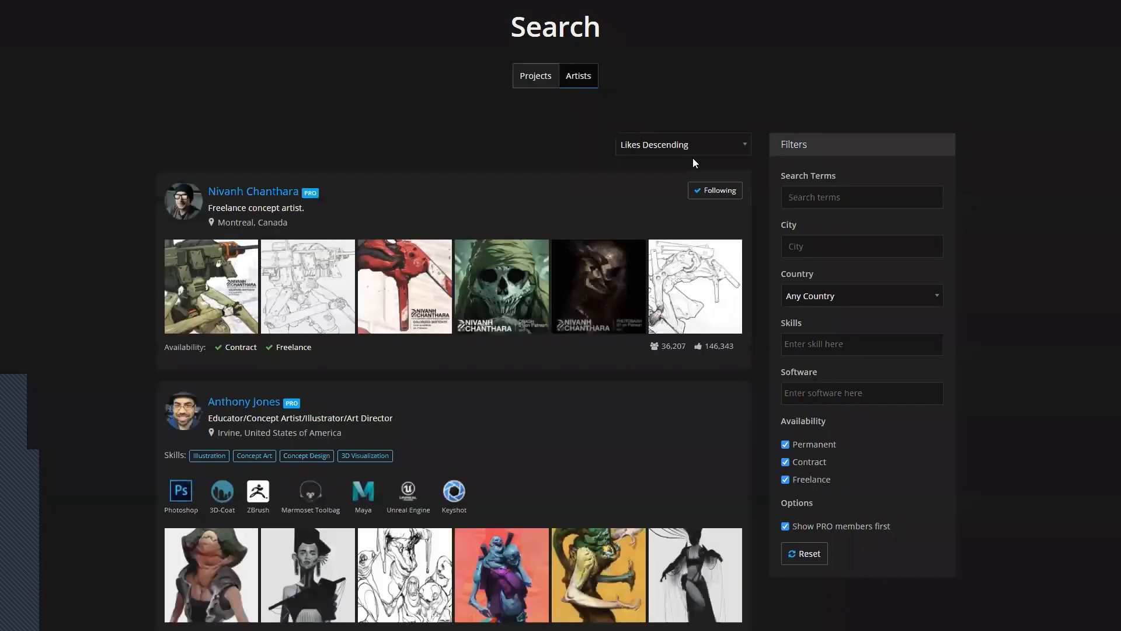
click(694, 147)
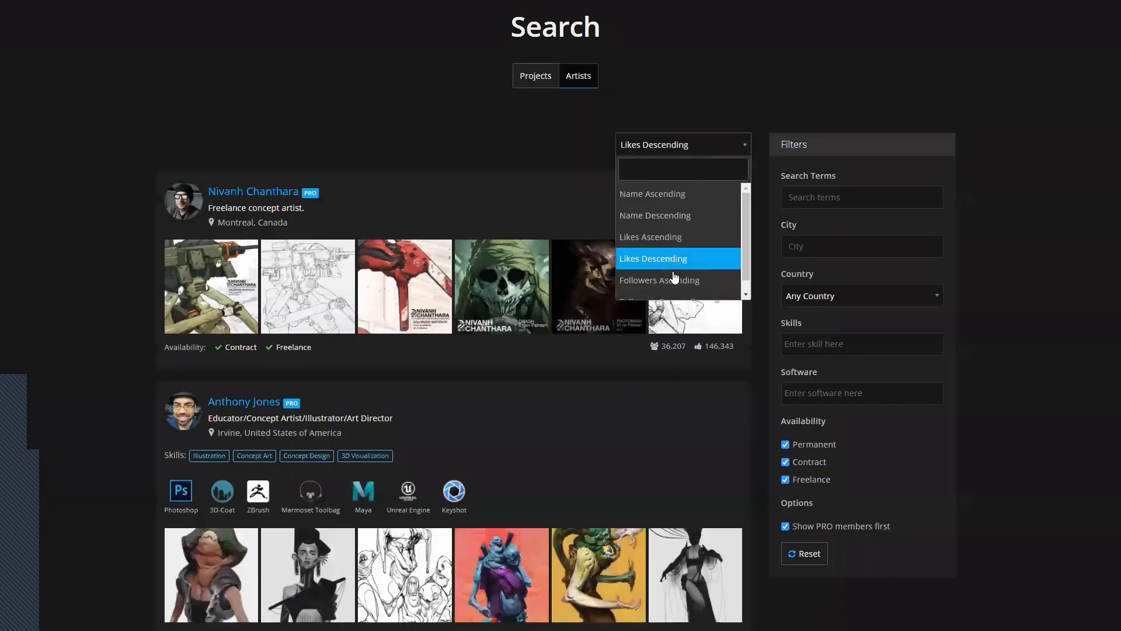
scroll(677, 279, down, 1)
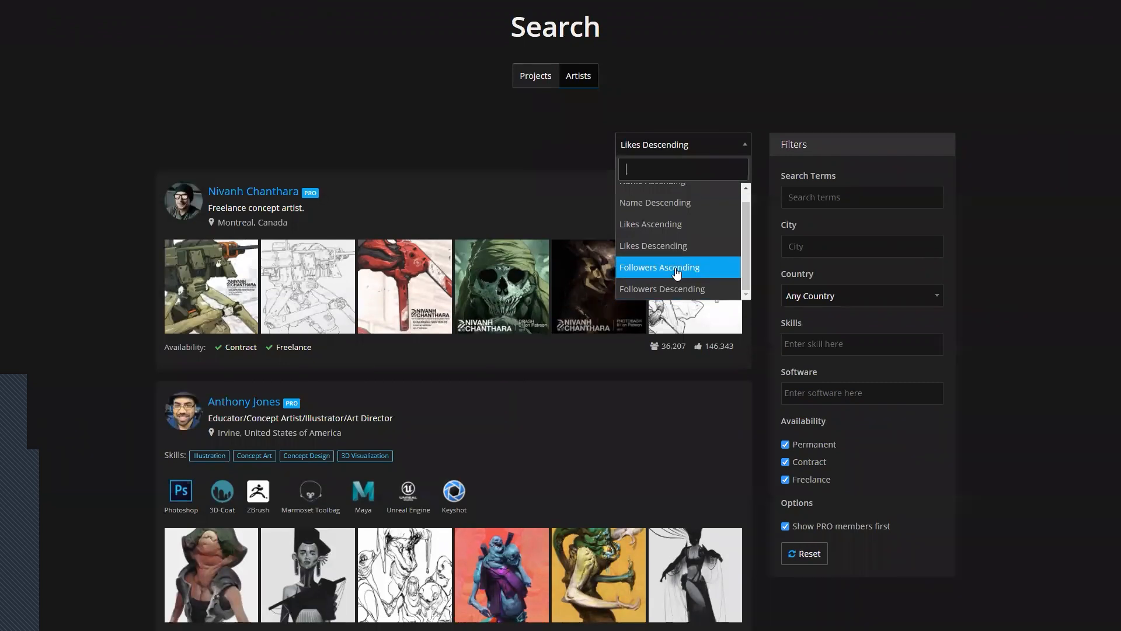
click(678, 288)
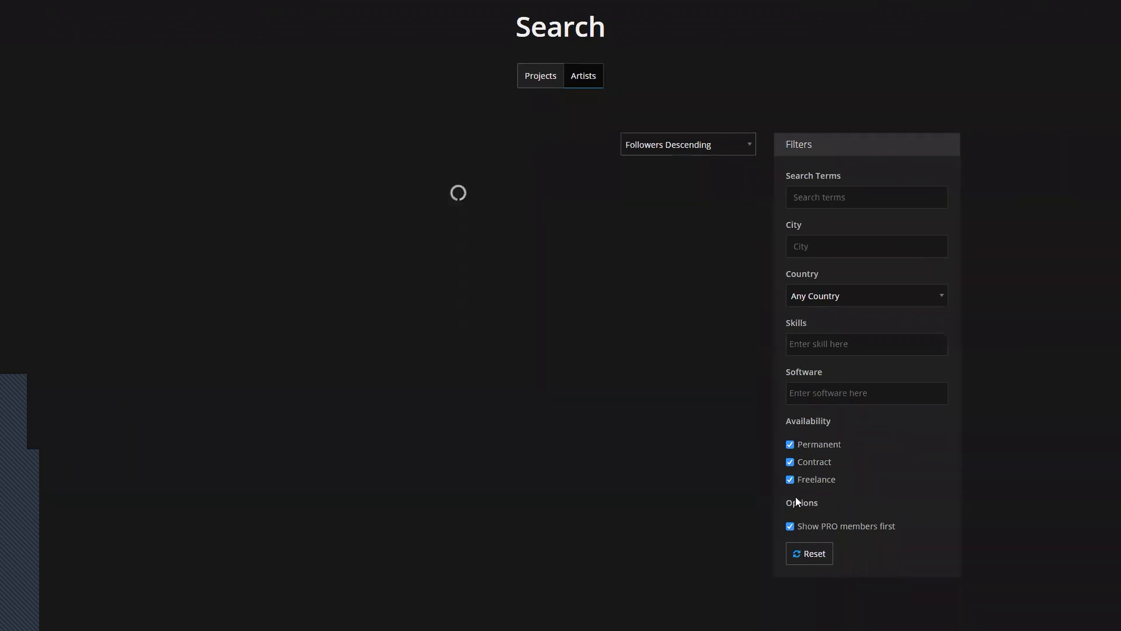
click(790, 526)
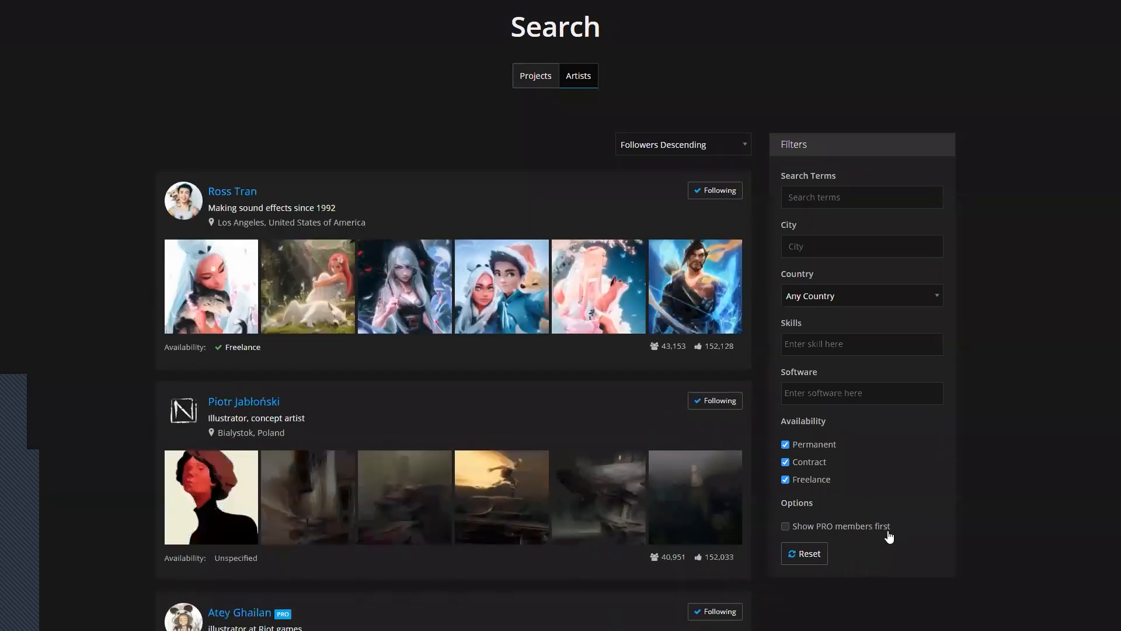
Examine the follower and like counts of the most-followed artists, highlighting the top artist's follower count.
scroll(887, 531, down, 4)
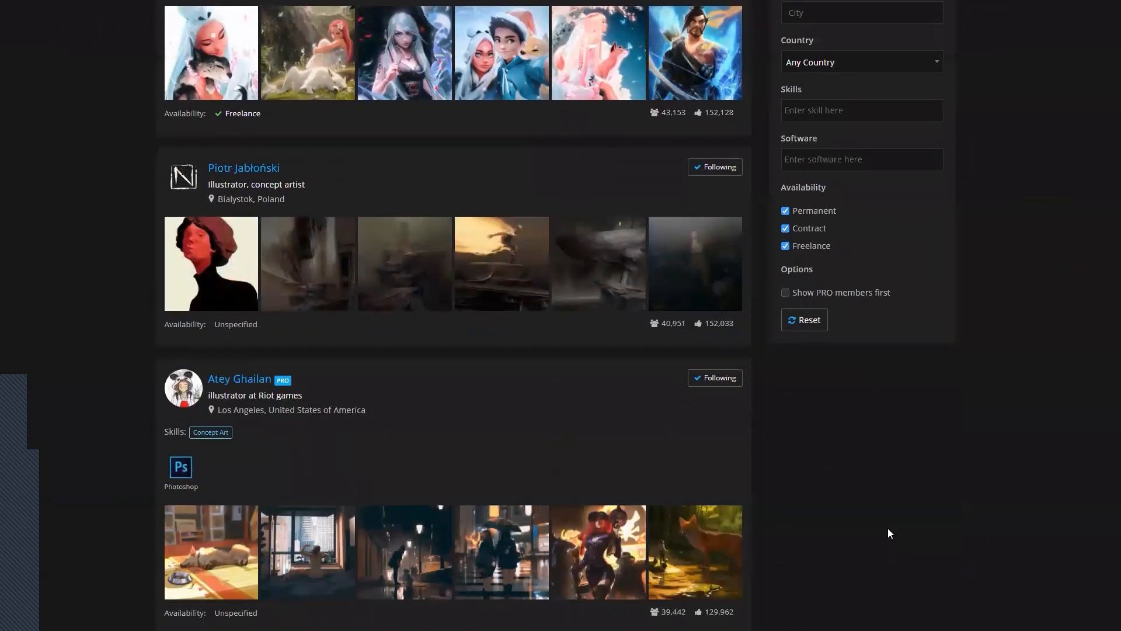
scroll(888, 529, up, 3)
double_click(670, 289)
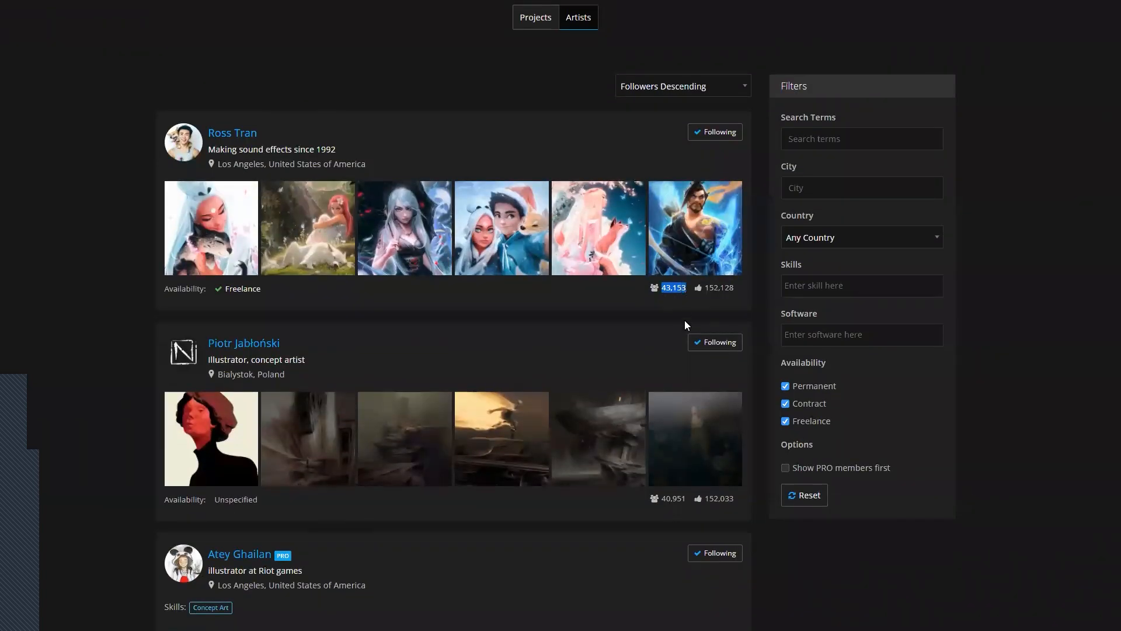
scroll(685, 322, down, 6)
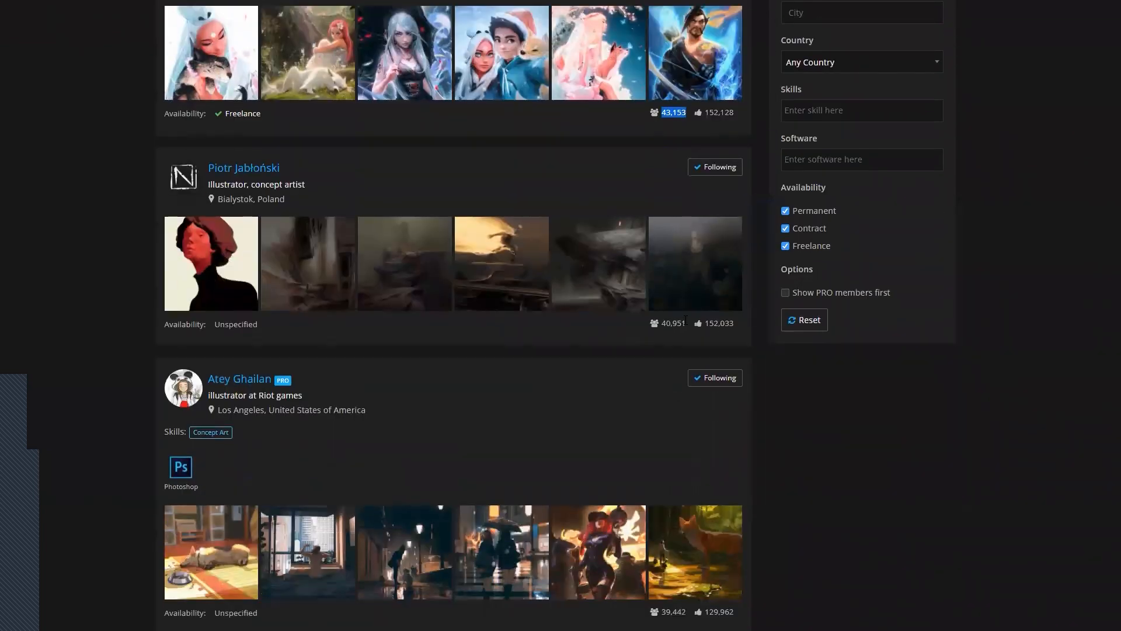
scroll(686, 325, down, 5)
scroll(672, 325, up, 12)
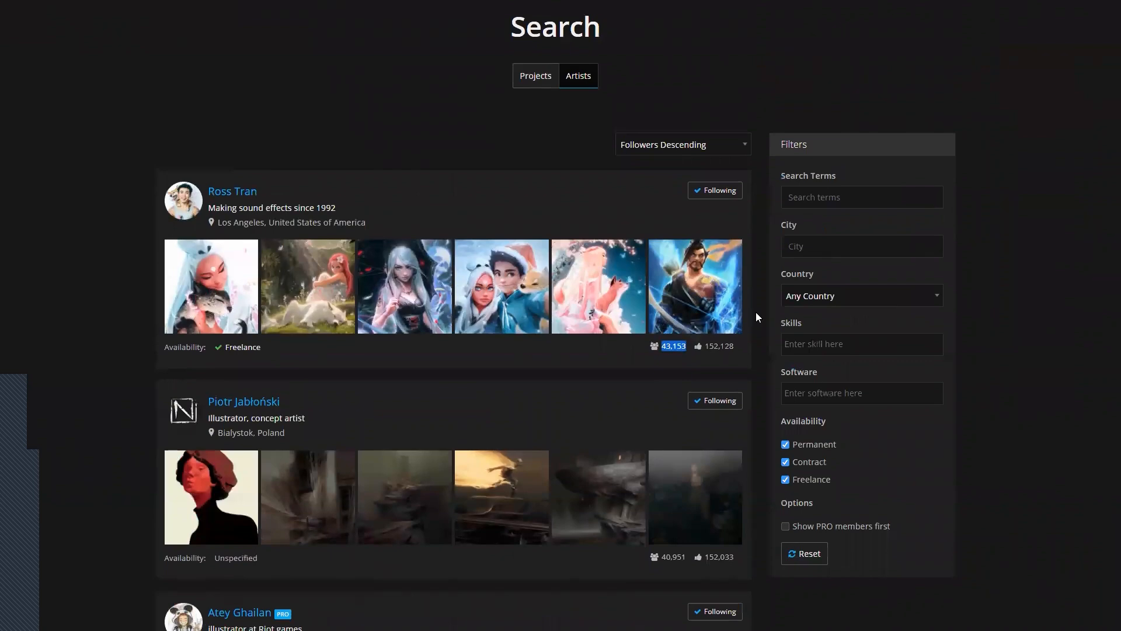
scroll(415, 267, down, 12)
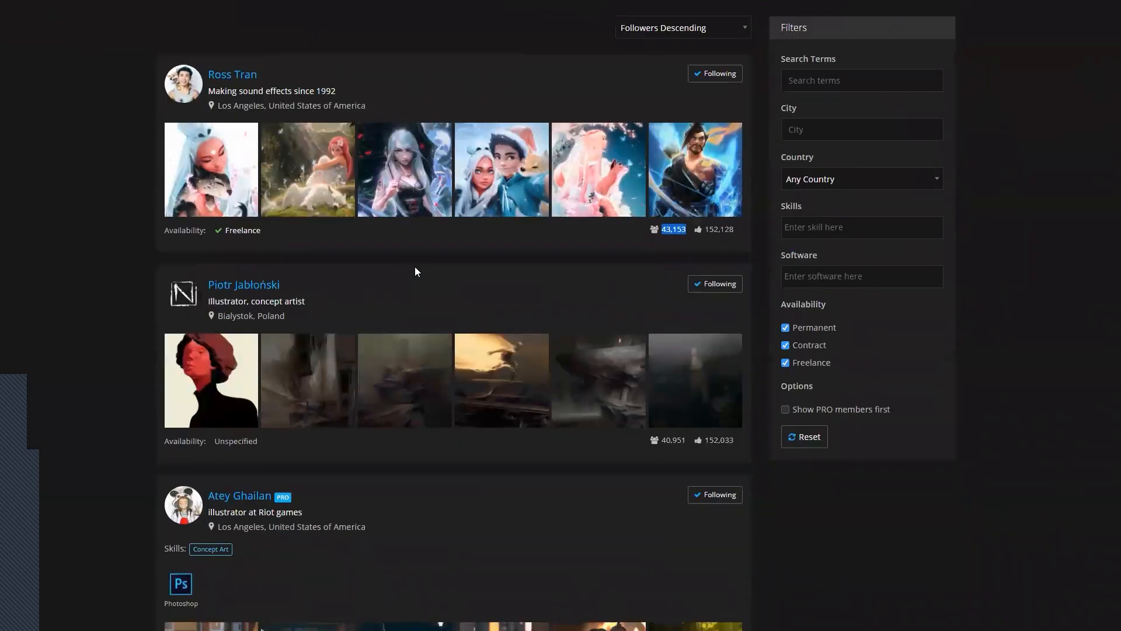
scroll(449, 330, down, 9)
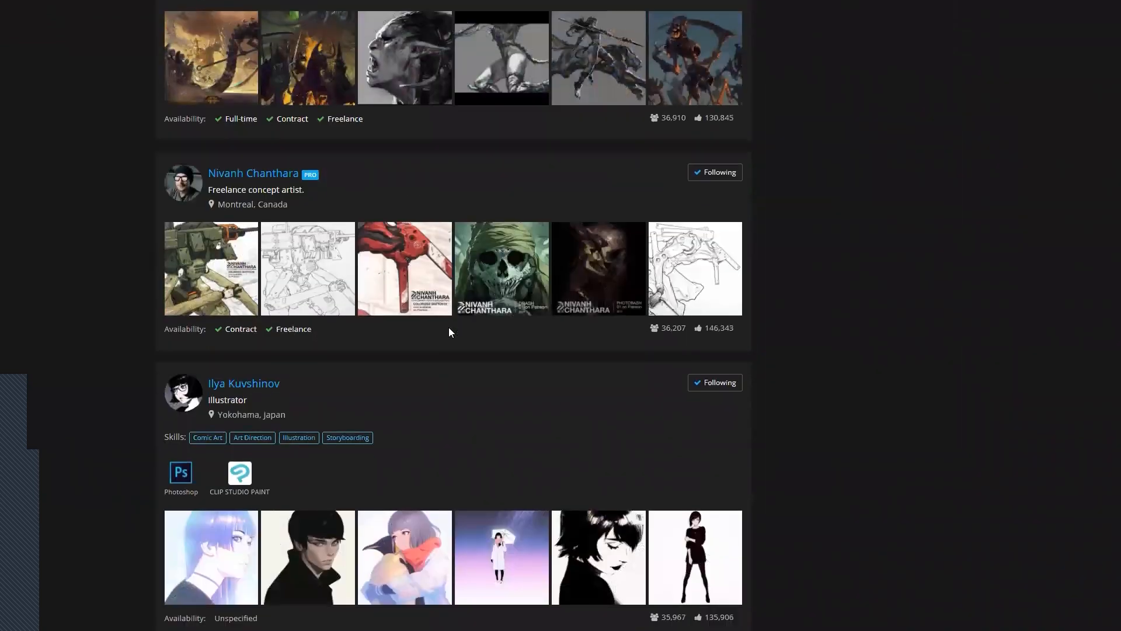
scroll(450, 329, up, 15)
scroll(450, 331, up, 4)
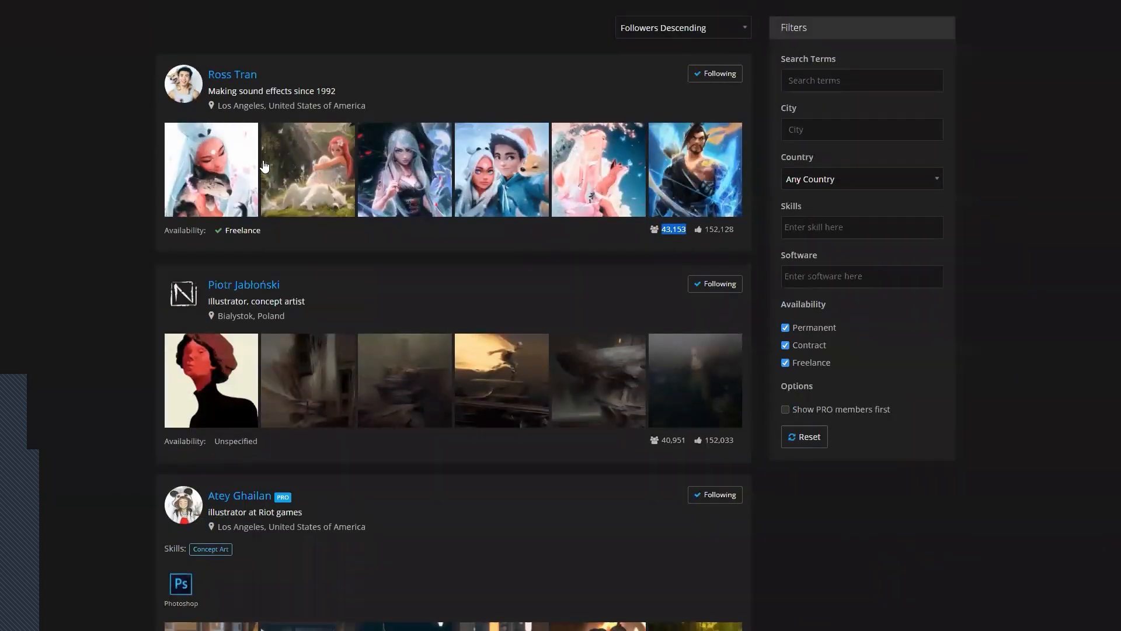
Look down the follower ranking for the portfolio owner's own entry and compare it with the neighbouring artists.
scroll(271, 149, down, 1)
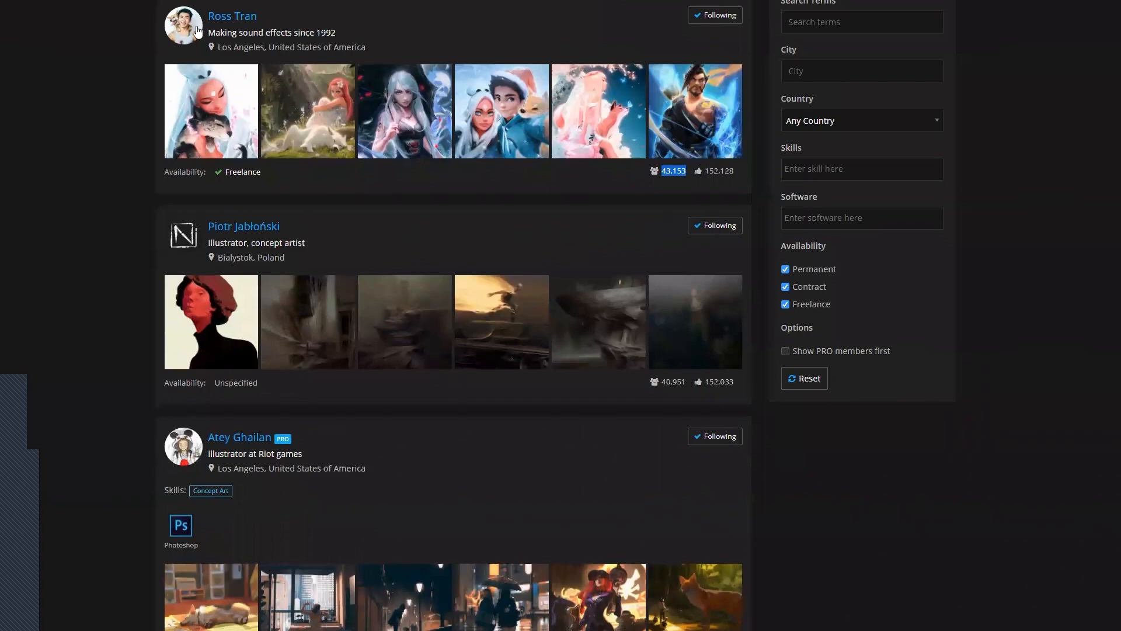
scroll(210, 264, down, 8)
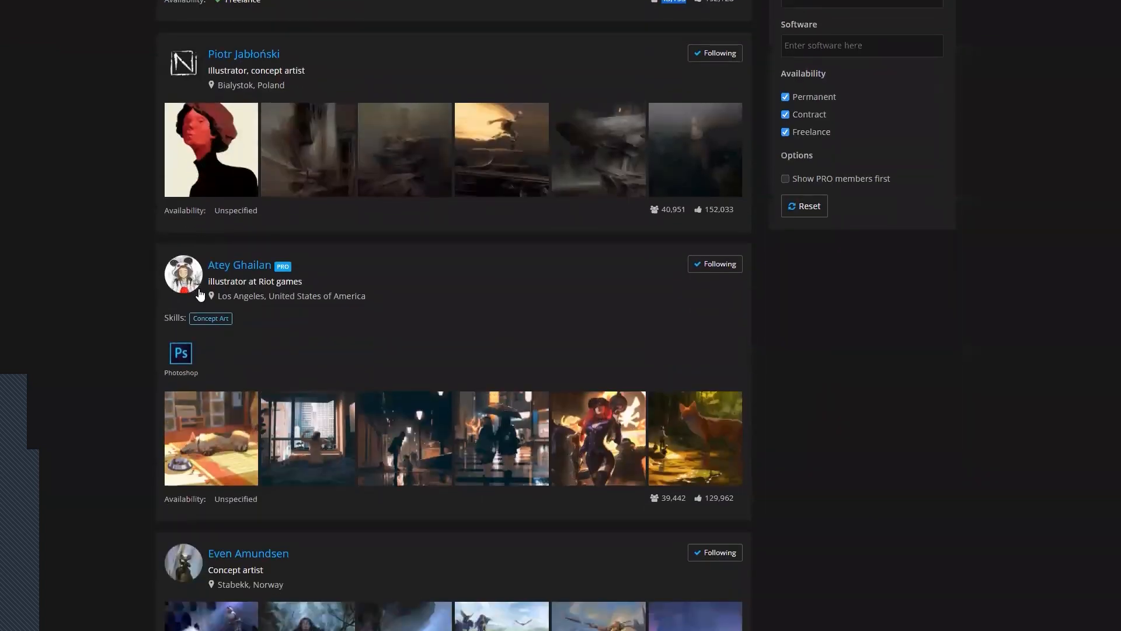
scroll(206, 408, down, 11)
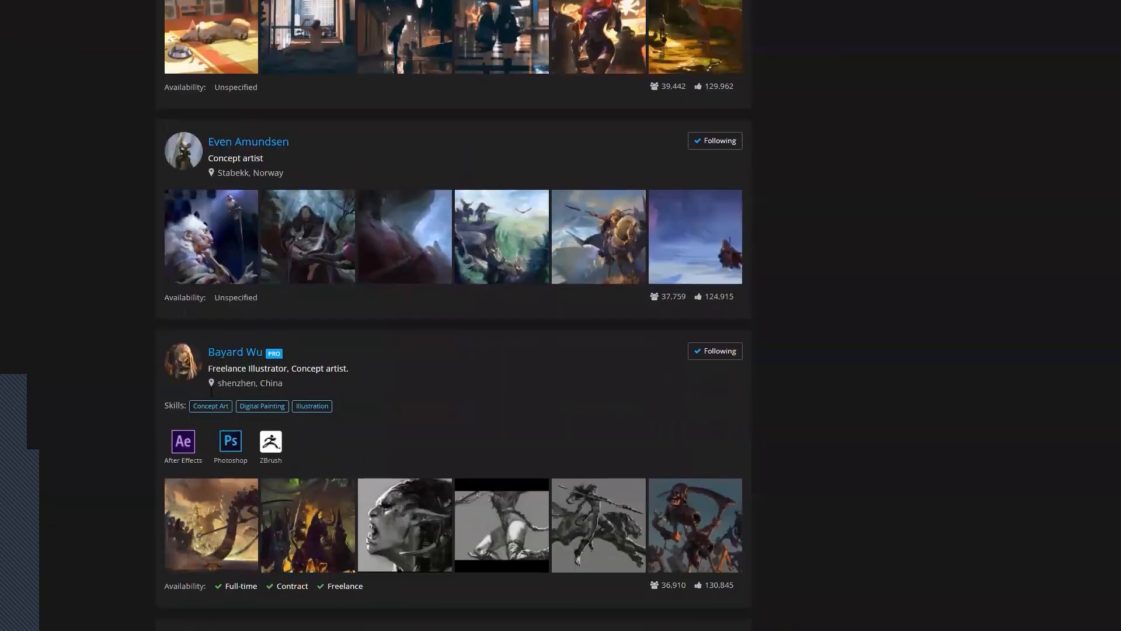
scroll(214, 393, down, 13)
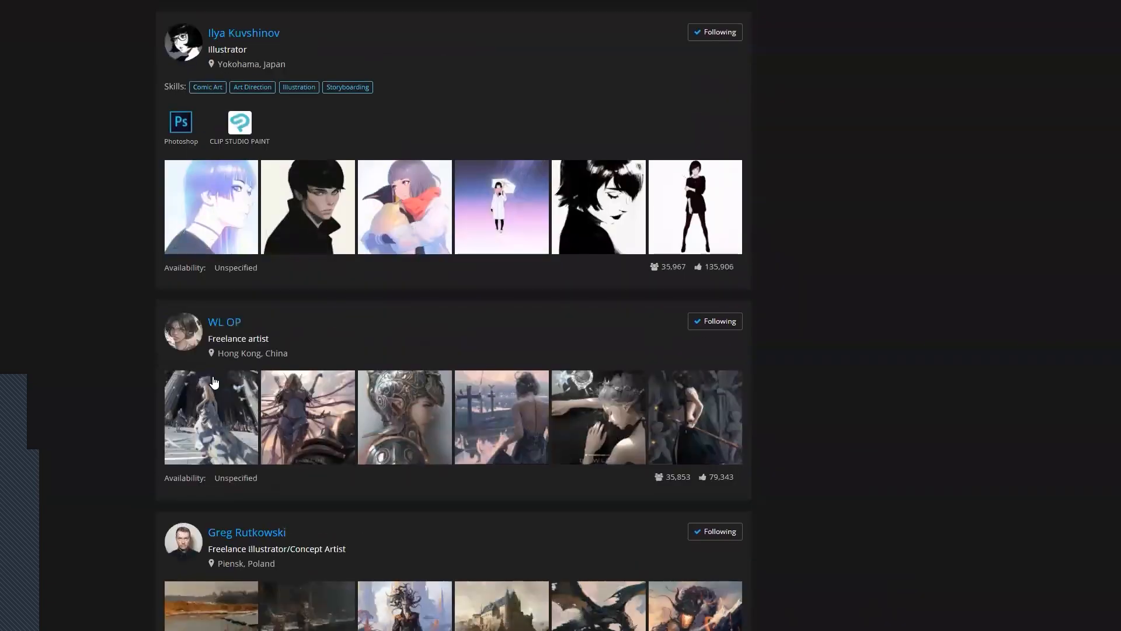
scroll(214, 377, down, 14)
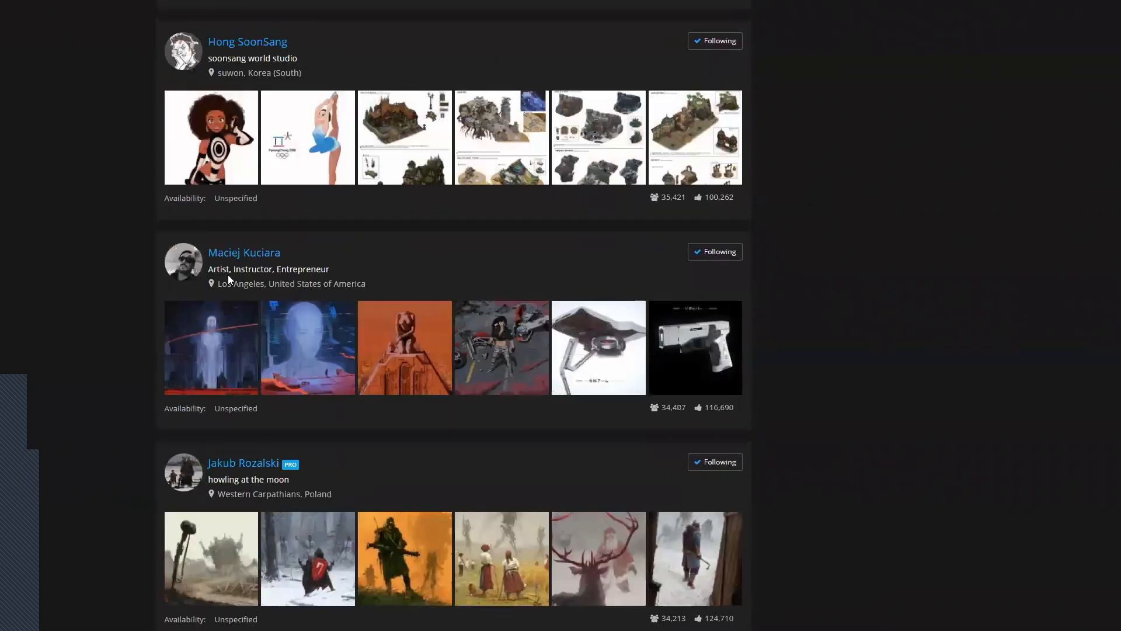
scroll(224, 307, down, 13)
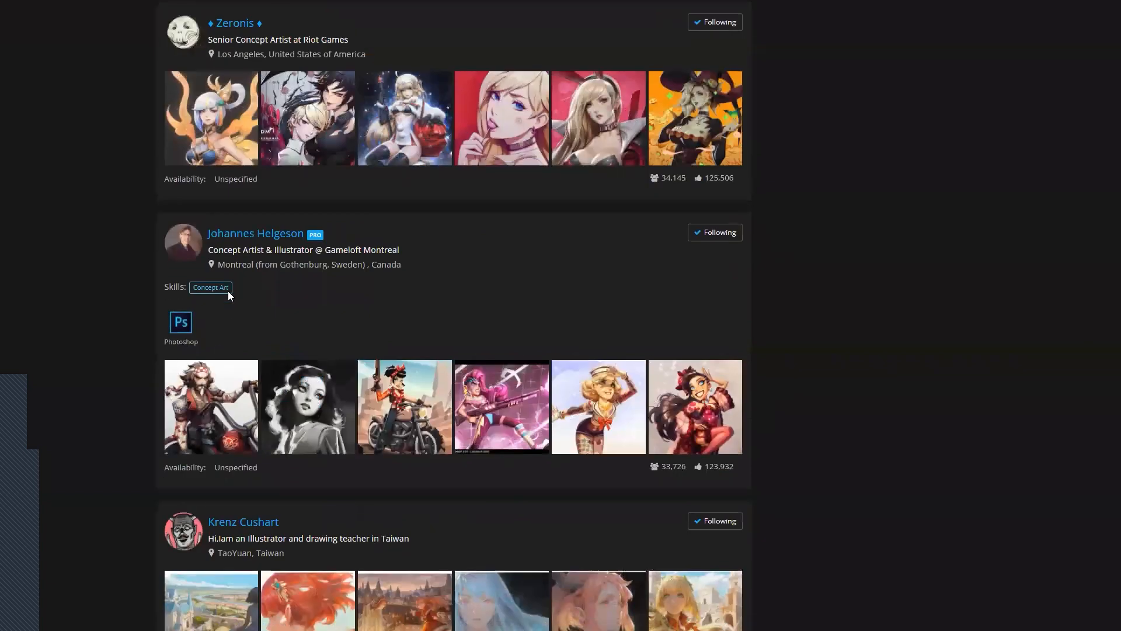
scroll(230, 301, down, 4)
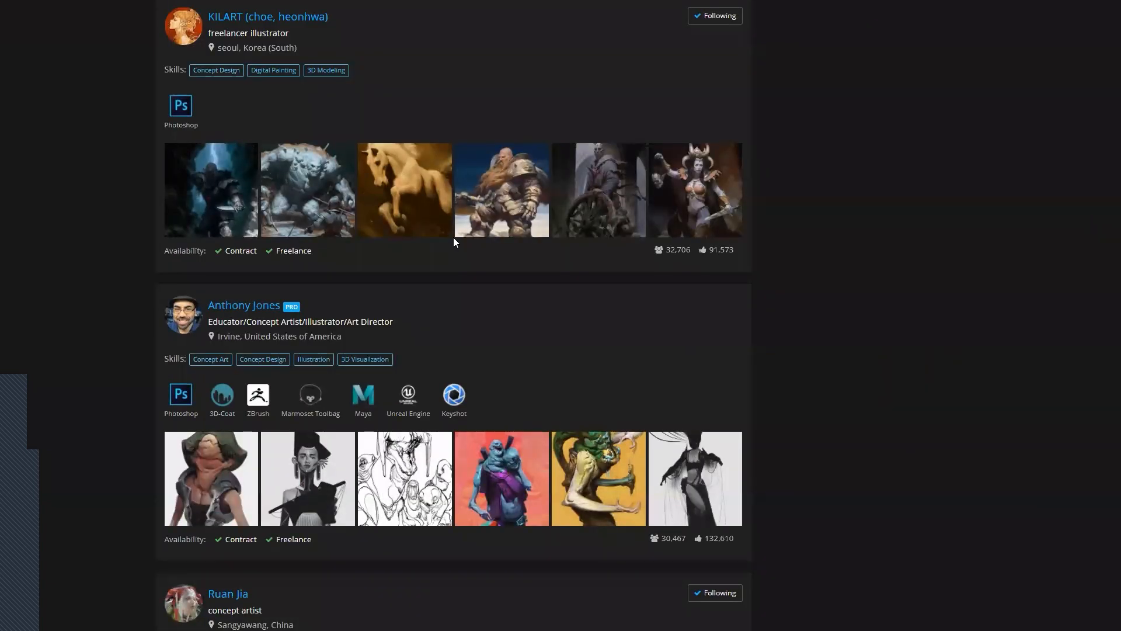
scroll(603, 301, down, 3)
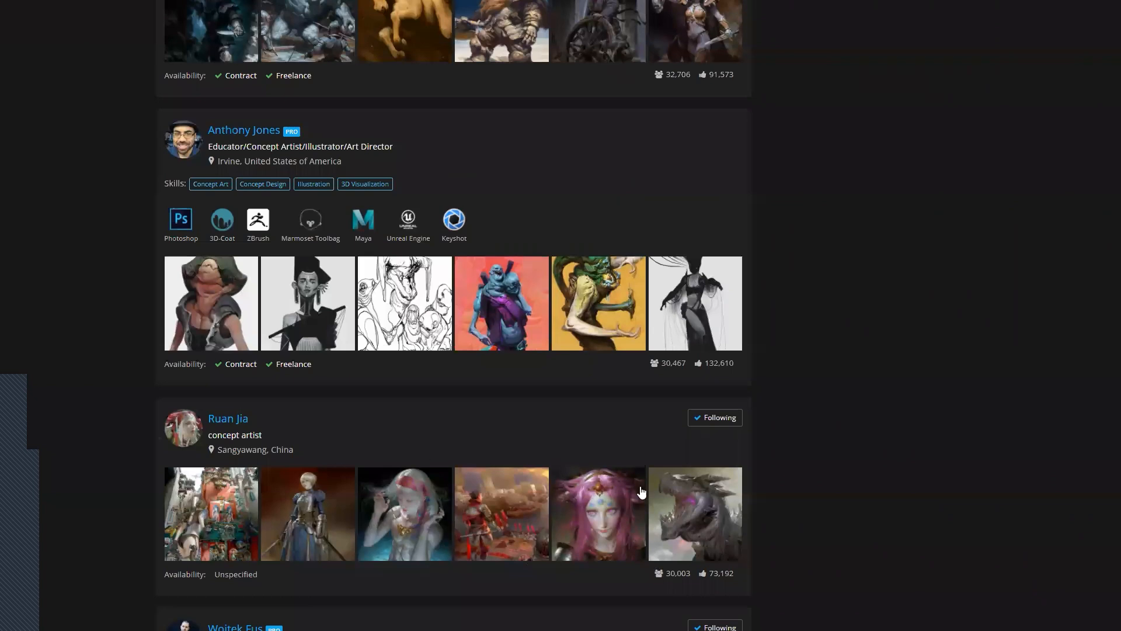
scroll(699, 452, up, 4)
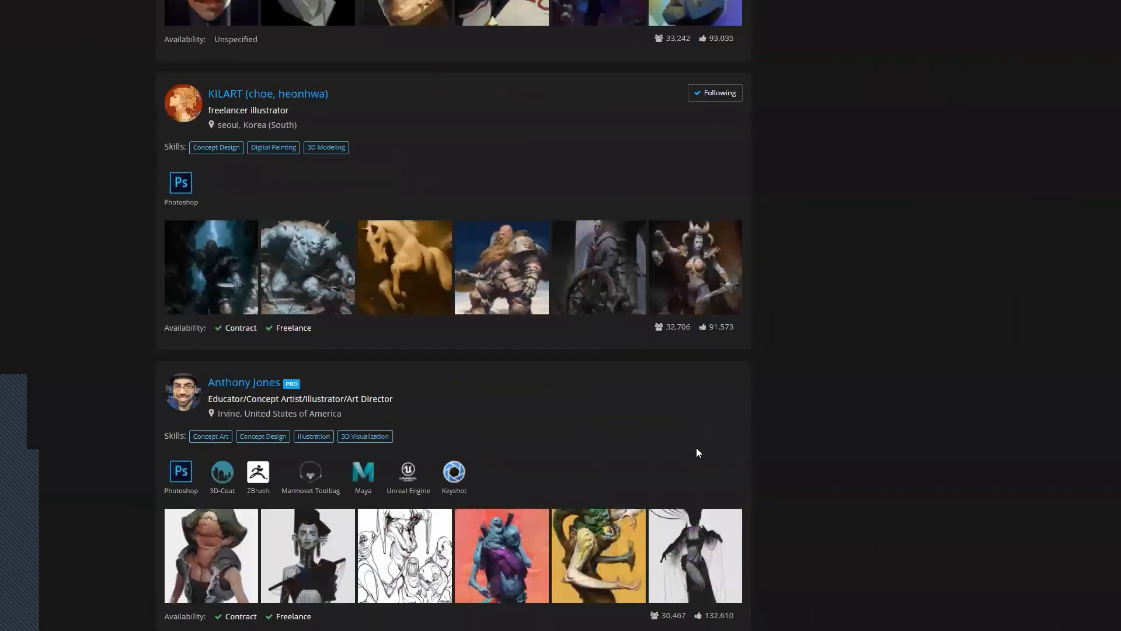
Review the follower and like counts from the portfolio owner's entry back up to the most-followed artists.
scroll(699, 453, up, 3)
scroll(334, 537, down, 3)
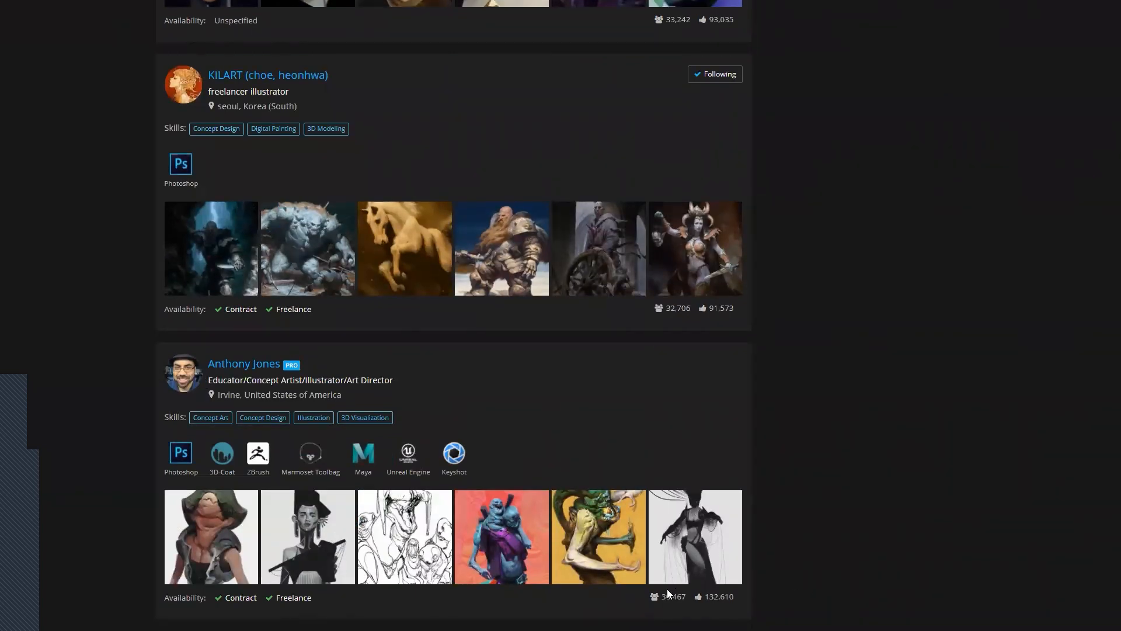
scroll(718, 503, up, 1)
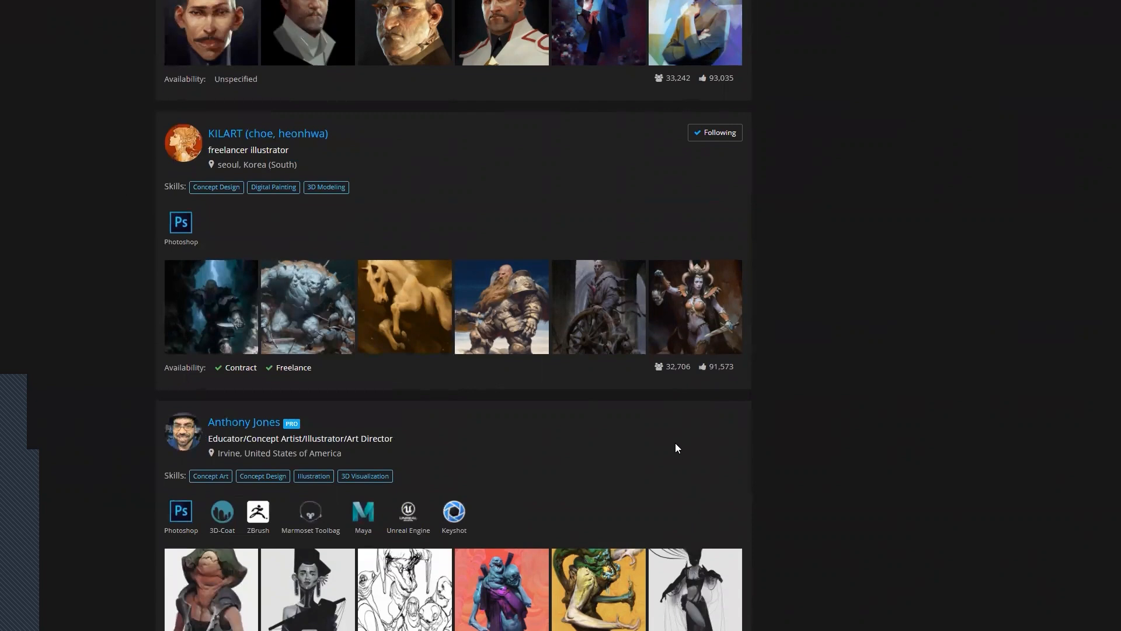
scroll(675, 443, up, 5)
scroll(679, 441, up, 10)
scroll(679, 444, up, 20)
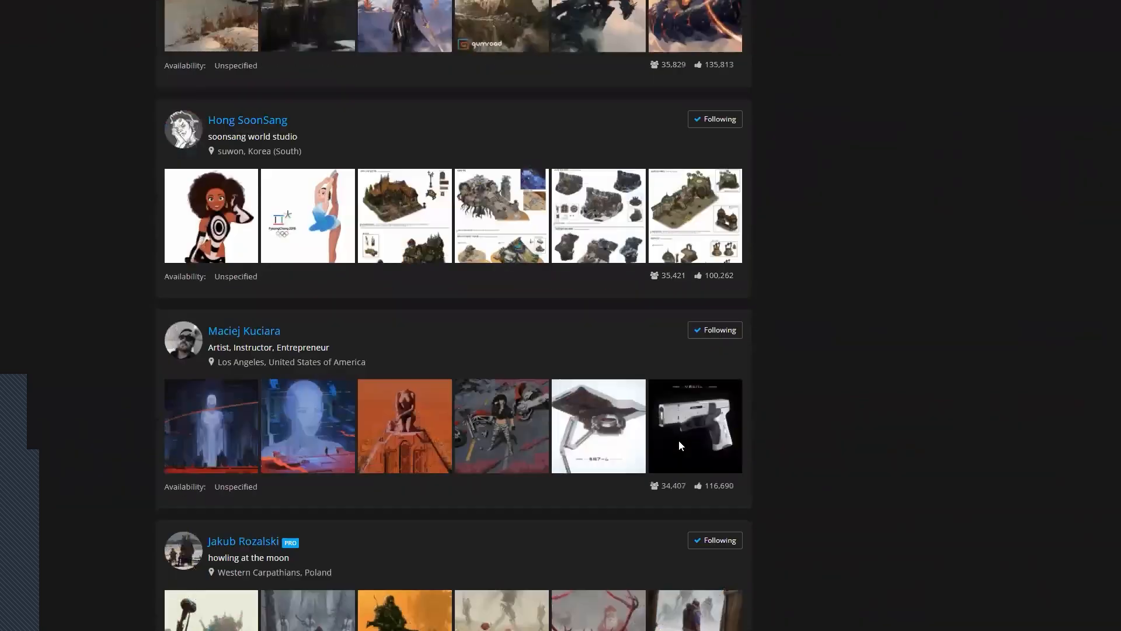
scroll(680, 445, up, 12)
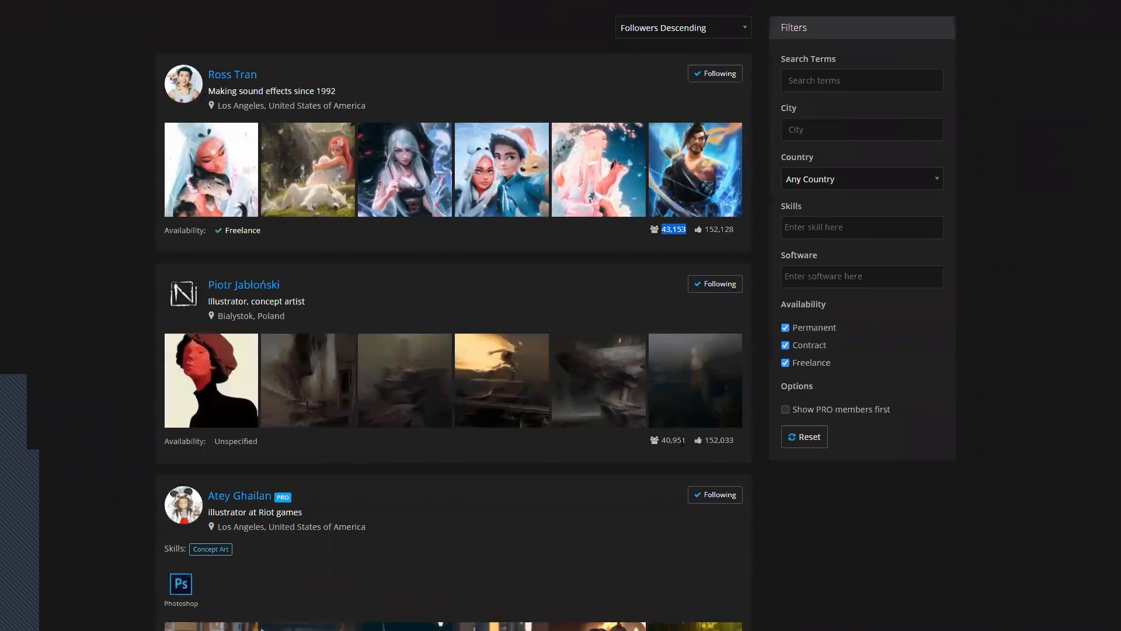
scroll(682, 442, down, 2)
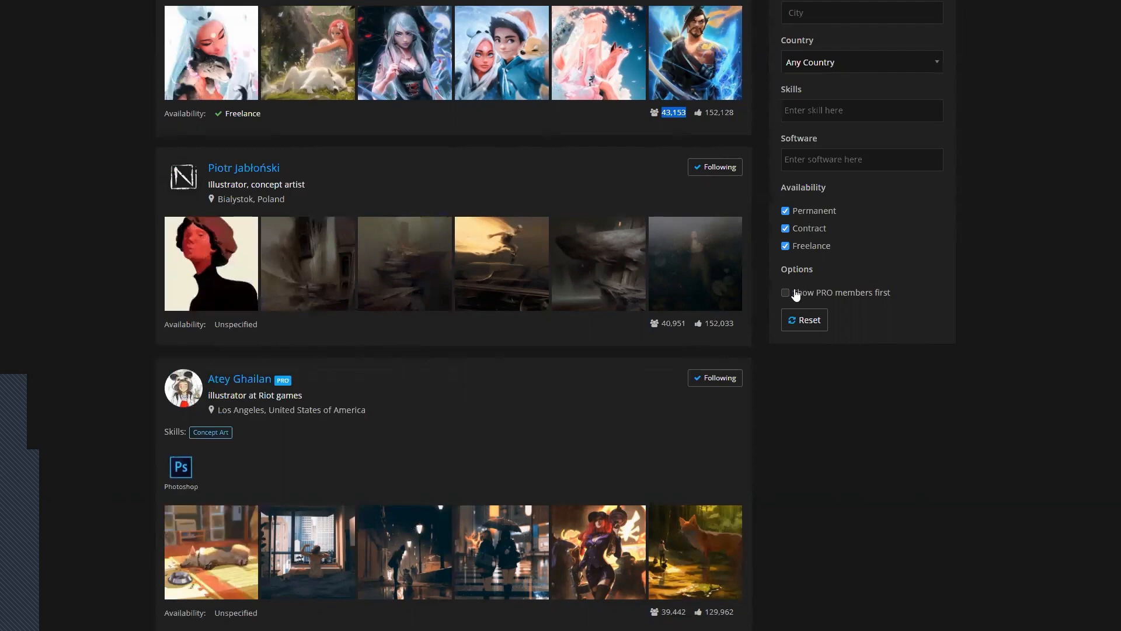
Sort the artist search results by Likes Descending.
scroll(677, 80, up, 4)
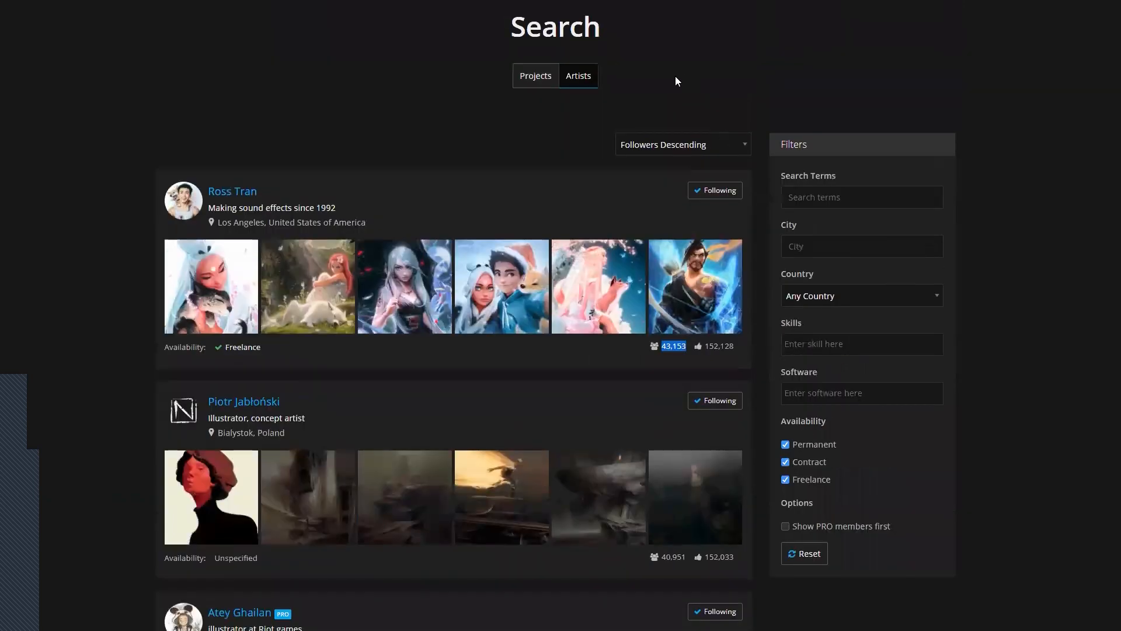
click(664, 146)
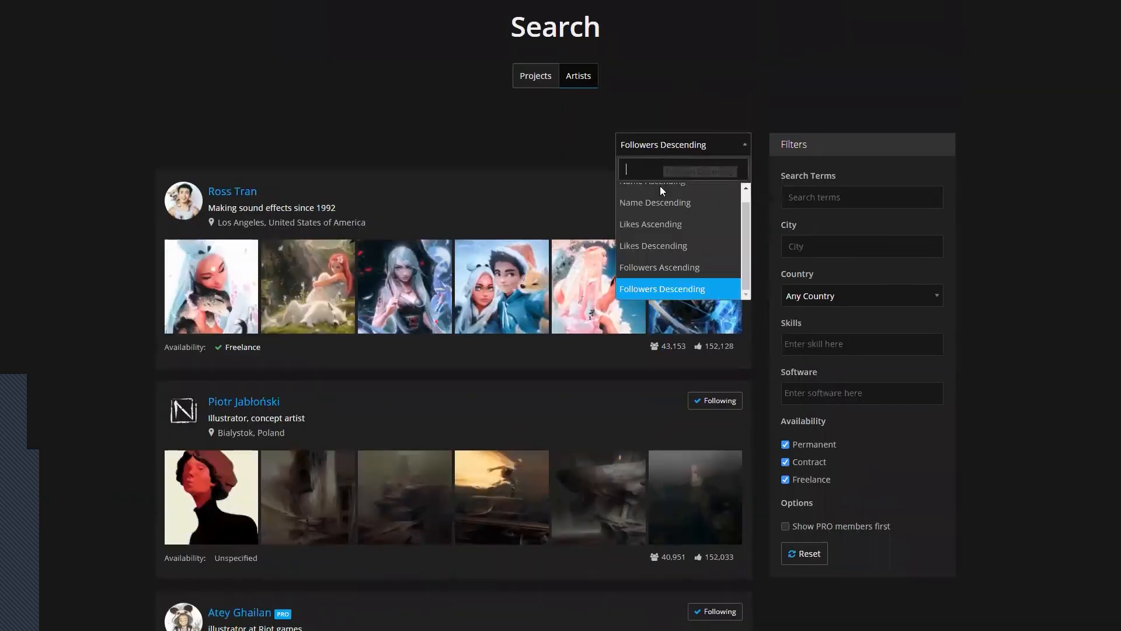
click(660, 245)
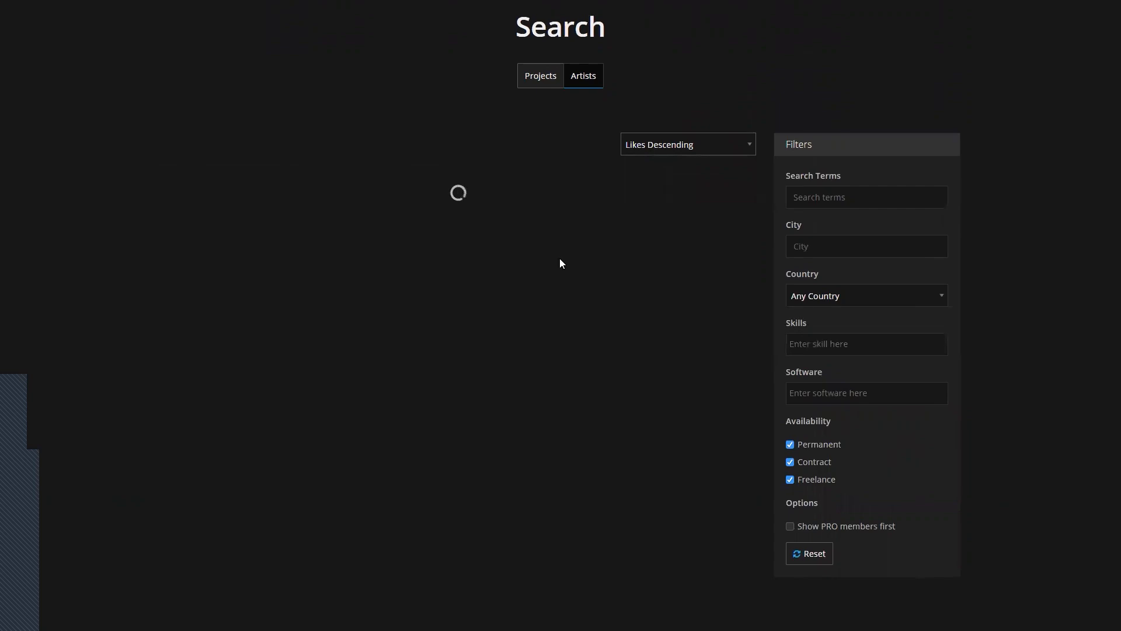
Examine the like counts of the most-liked artists in the ranking.
scroll(405, 116, down, 2)
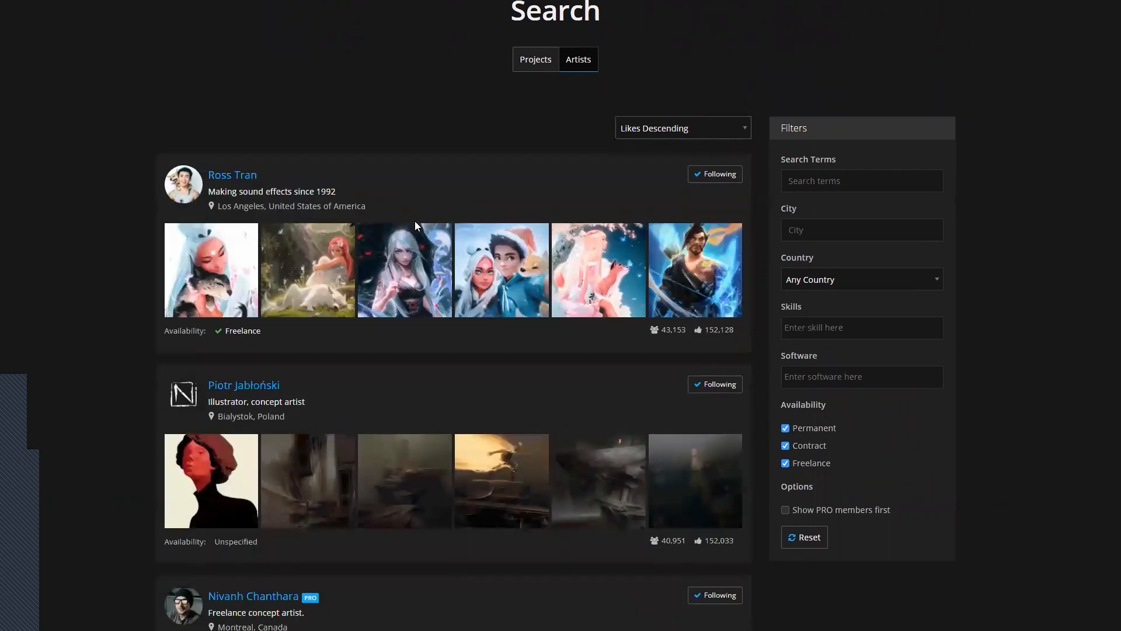
scroll(521, 333, down, 8)
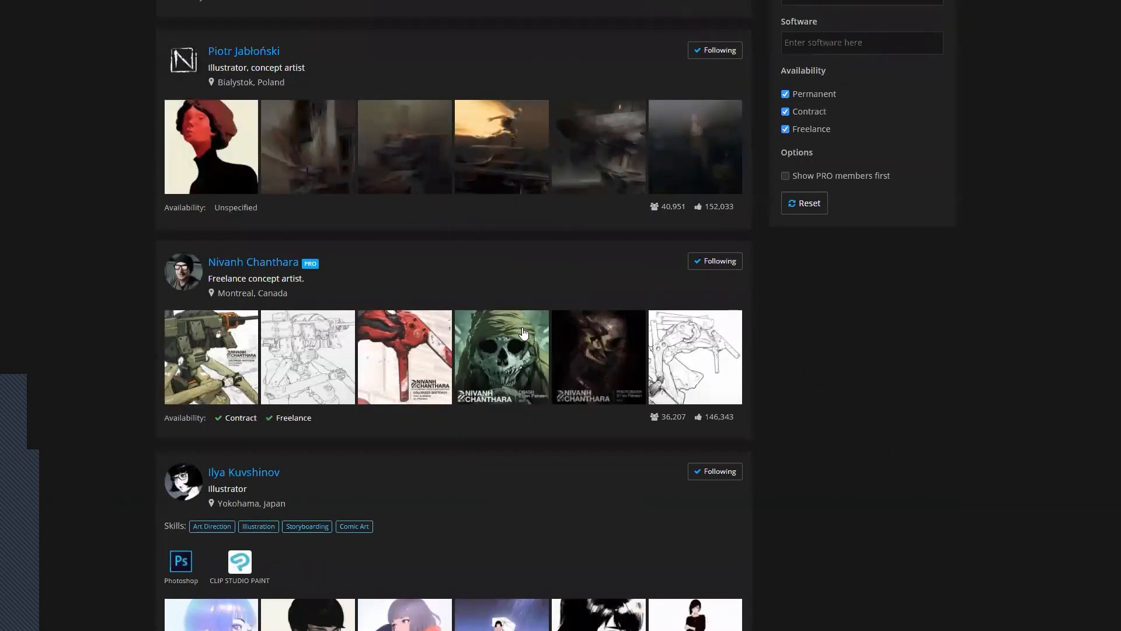
scroll(521, 332, up, 7)
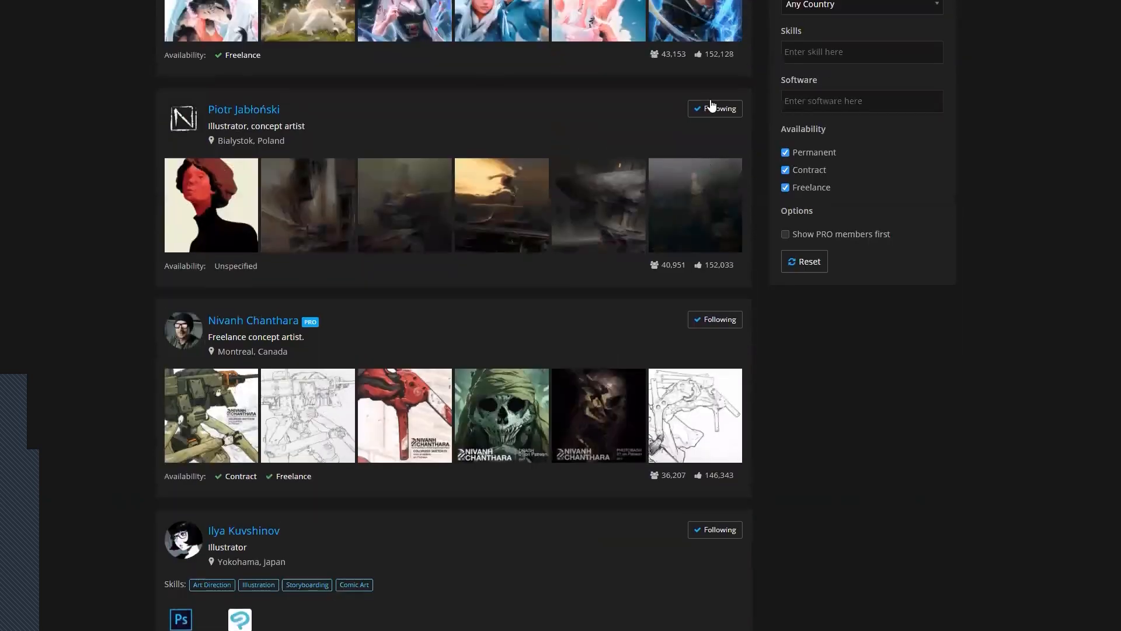
scroll(591, 153, up, 2)
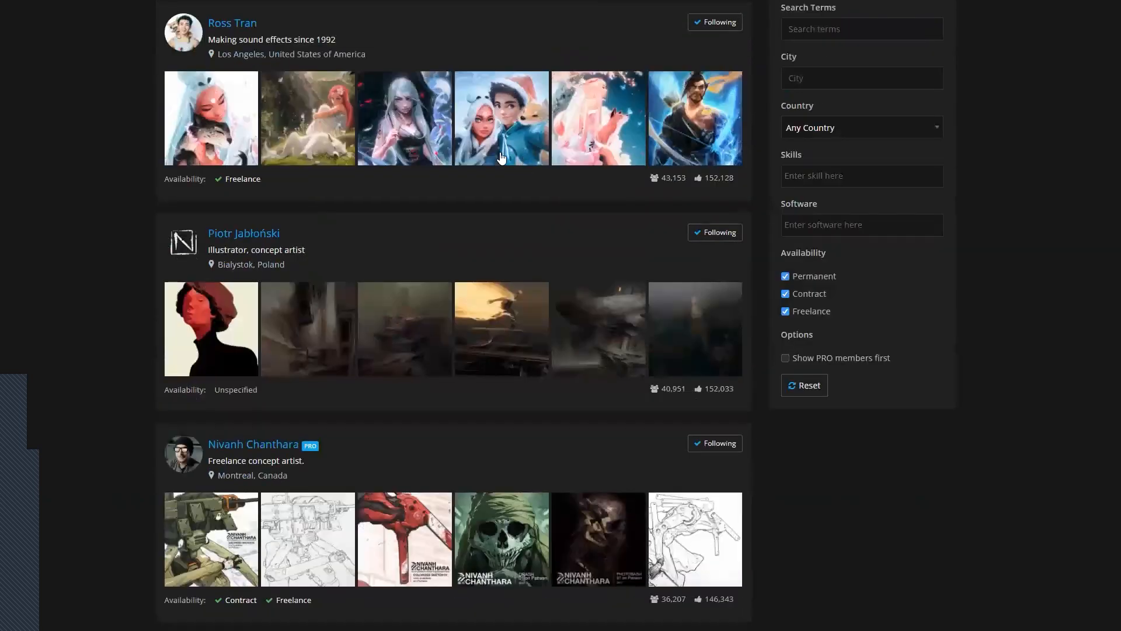
scroll(493, 233, down, 3)
scroll(489, 257, down, 11)
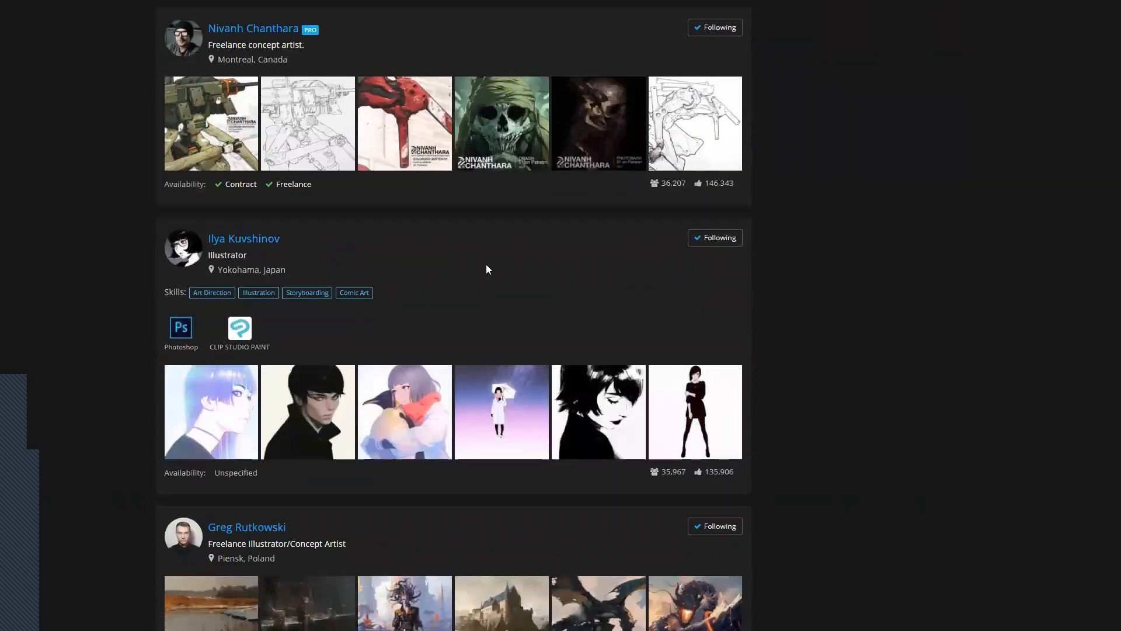
Find the portfolio owner's entry in the likes ranking and compare its figures with the profile screenshots, selecting 02-23-18.
scroll(487, 270, down, 2)
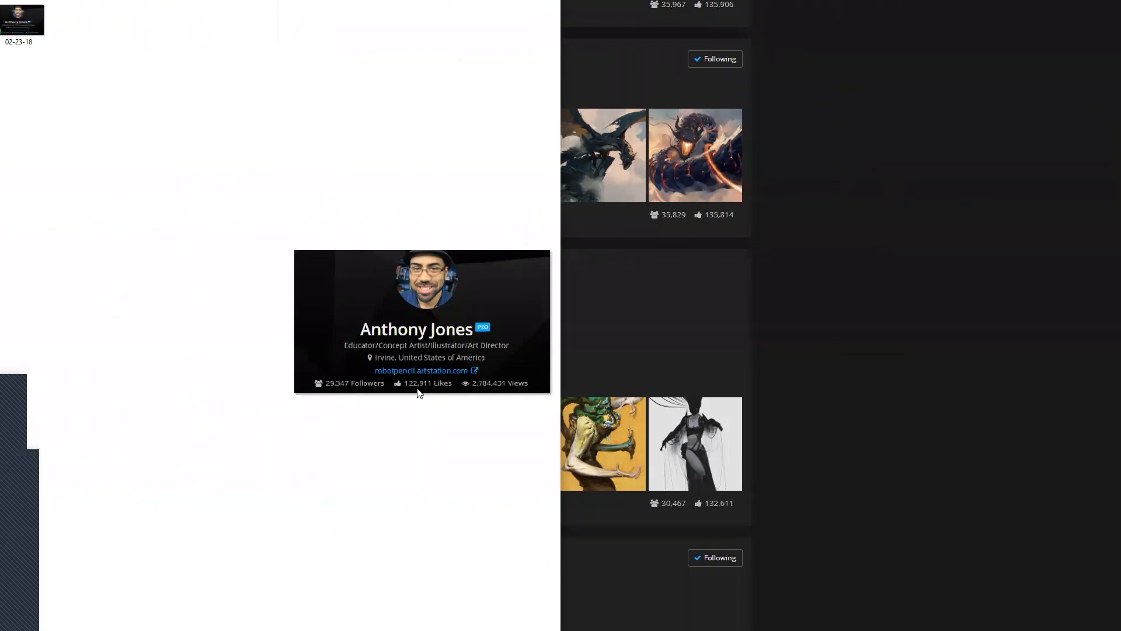
click(25, 26)
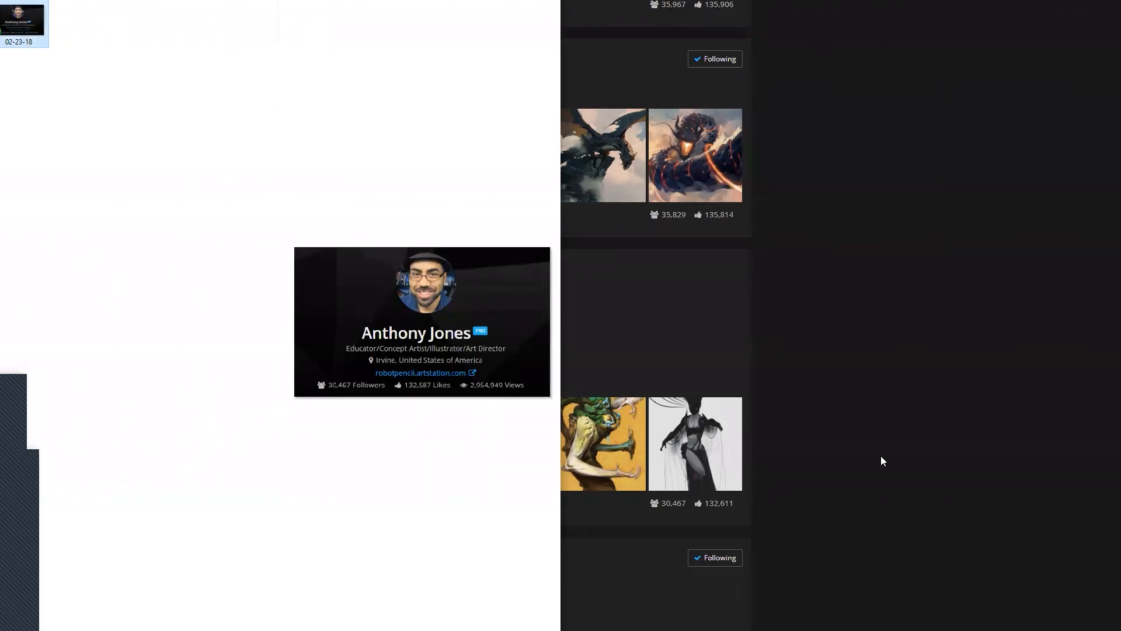
scroll(881, 455, up, 1)
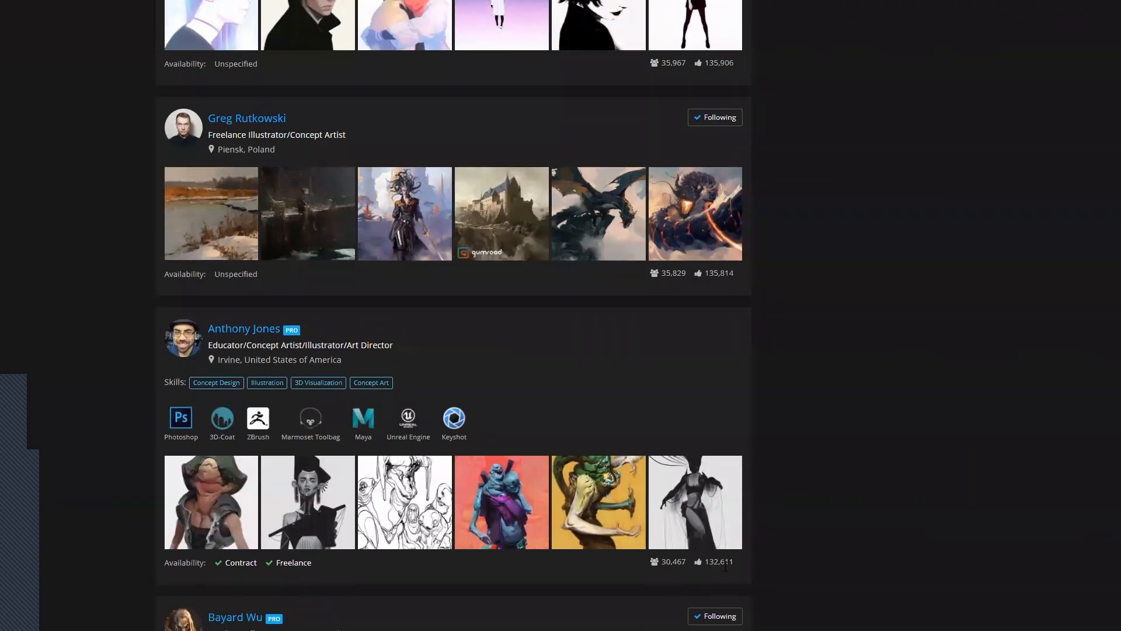
Compare the like and follower counts of the artists ranked above the portfolio owner, up to the first entry.
scroll(735, 566, up, 10)
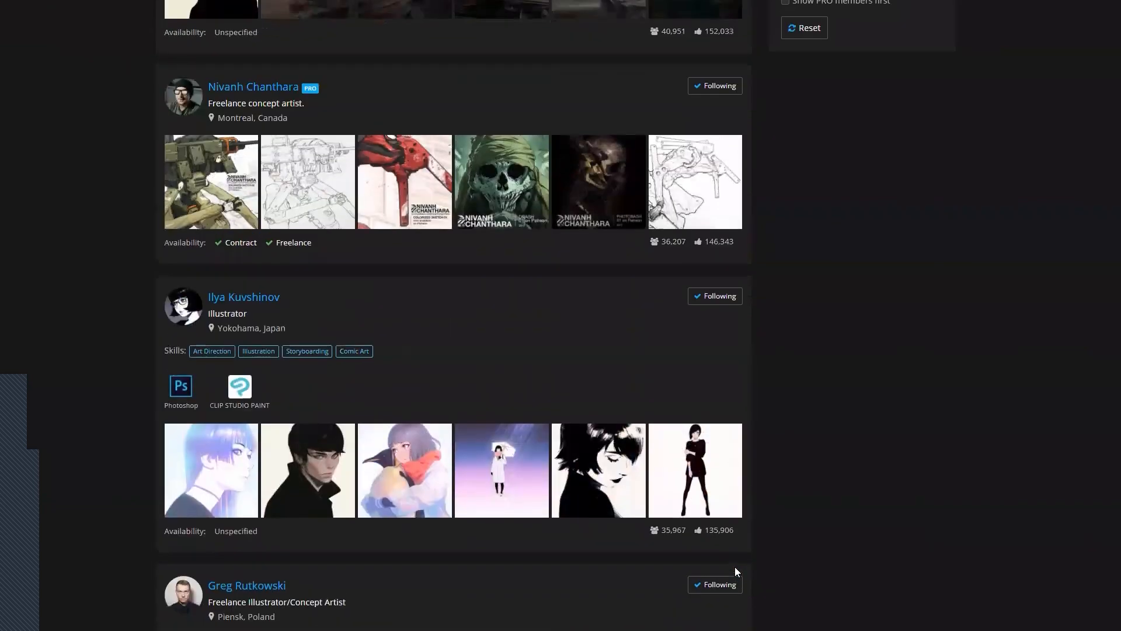
scroll(506, 428, up, 3)
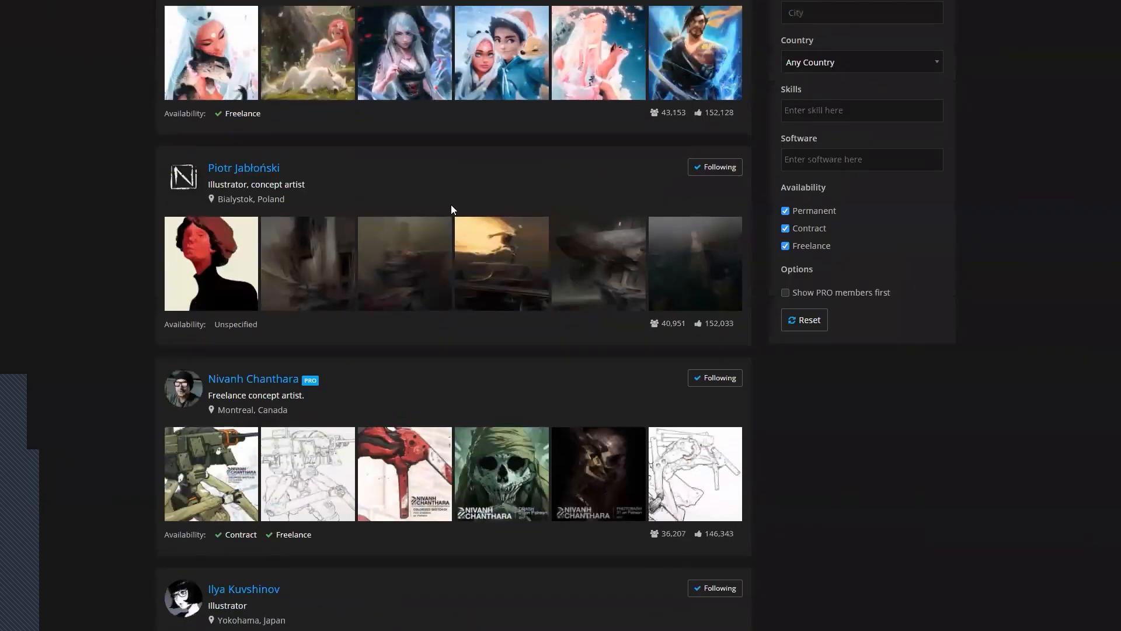
scroll(530, 553, down, 3)
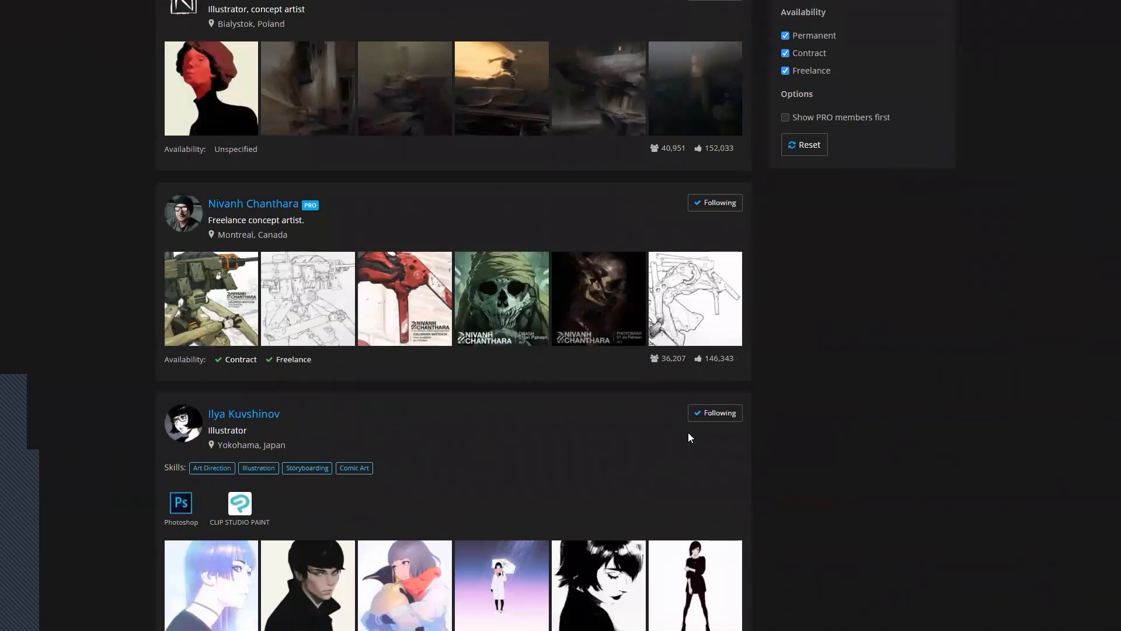
scroll(408, 257, up, 3)
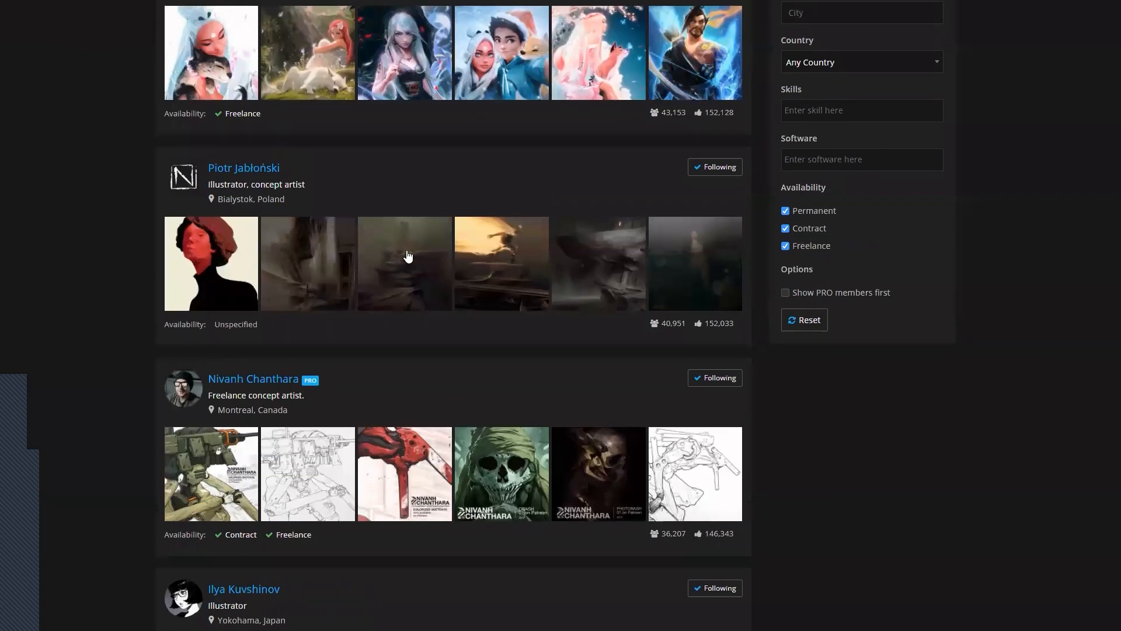
scroll(505, 341, up, 1)
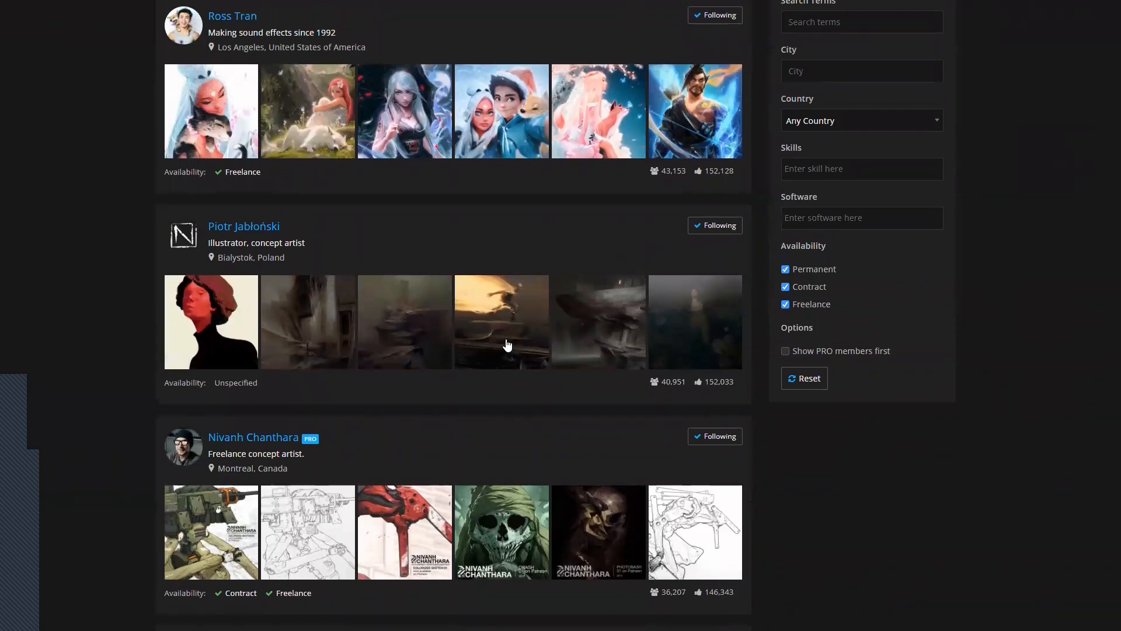
scroll(507, 344, up, 2)
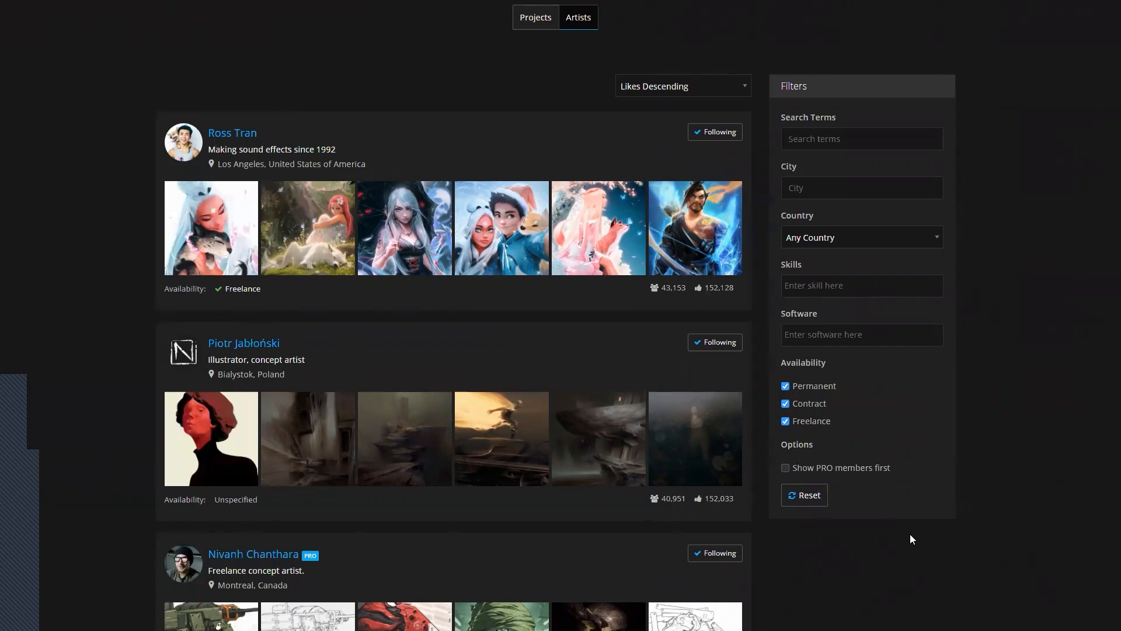
scroll(910, 534, down, 1)
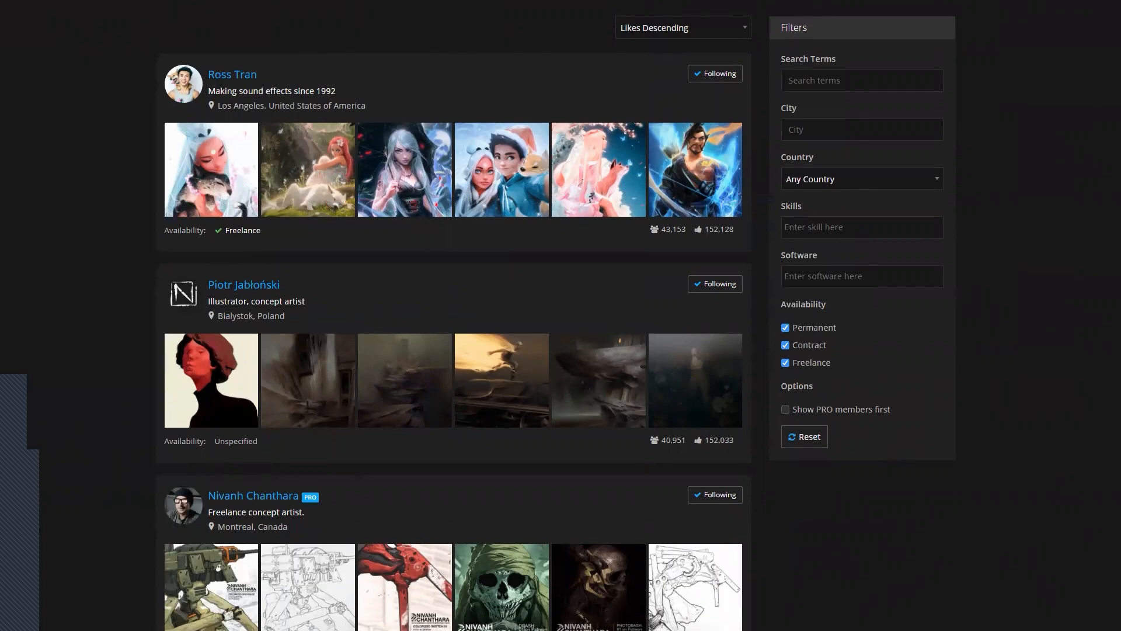
scroll(557, 315, down, 1)
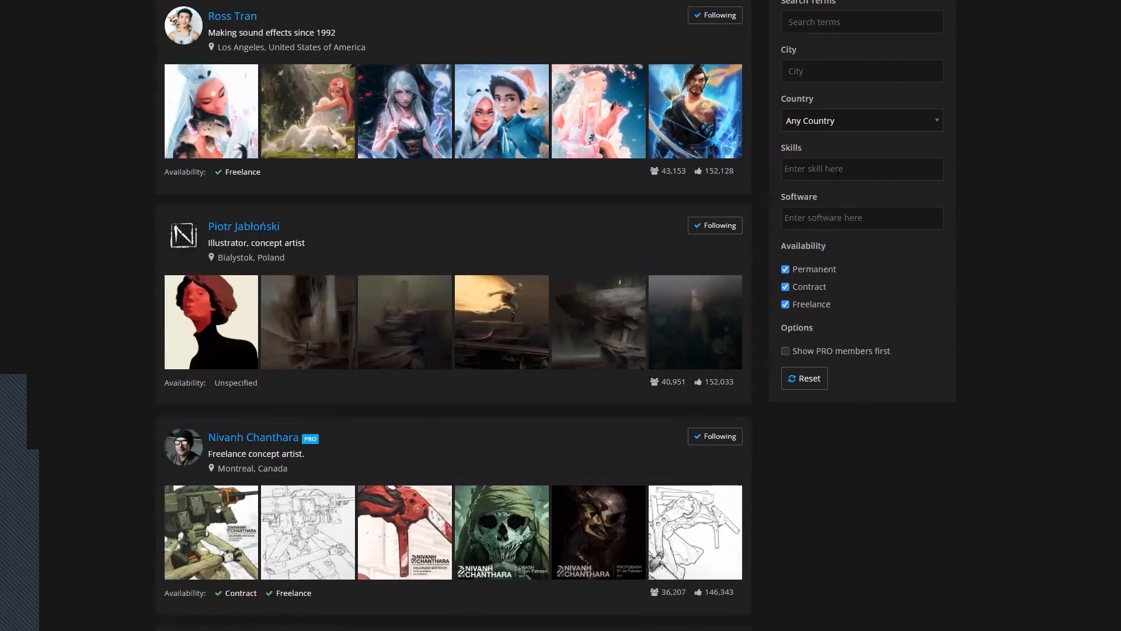
scroll(557, 315, down, 2)
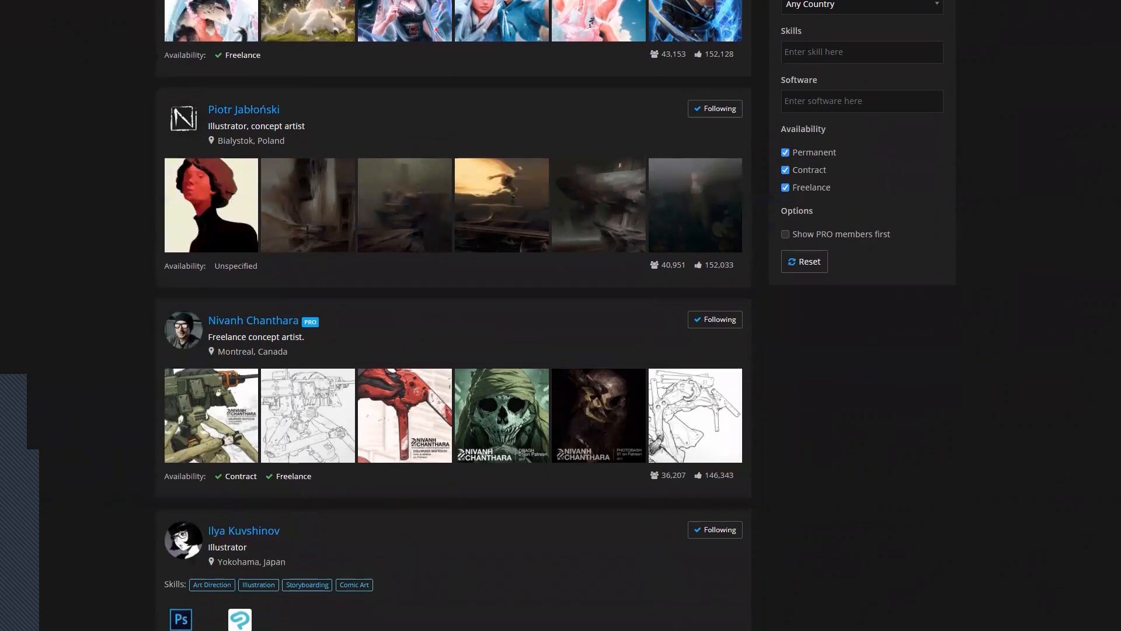
scroll(557, 316, up, 1)
scroll(557, 315, up, 1)
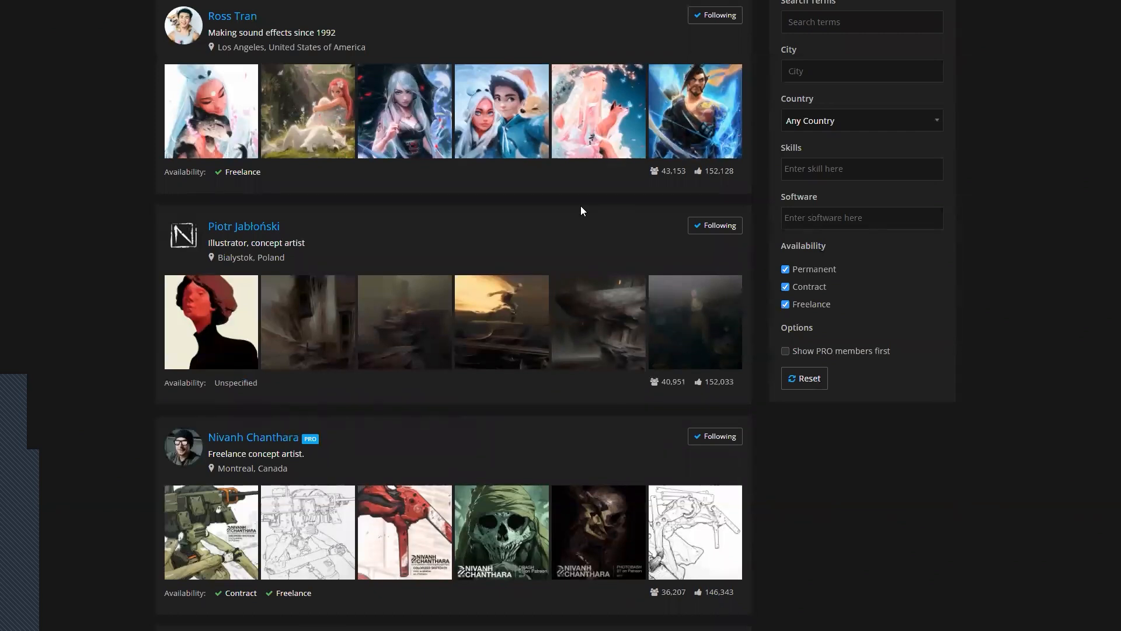
scroll(606, 173, up, 3)
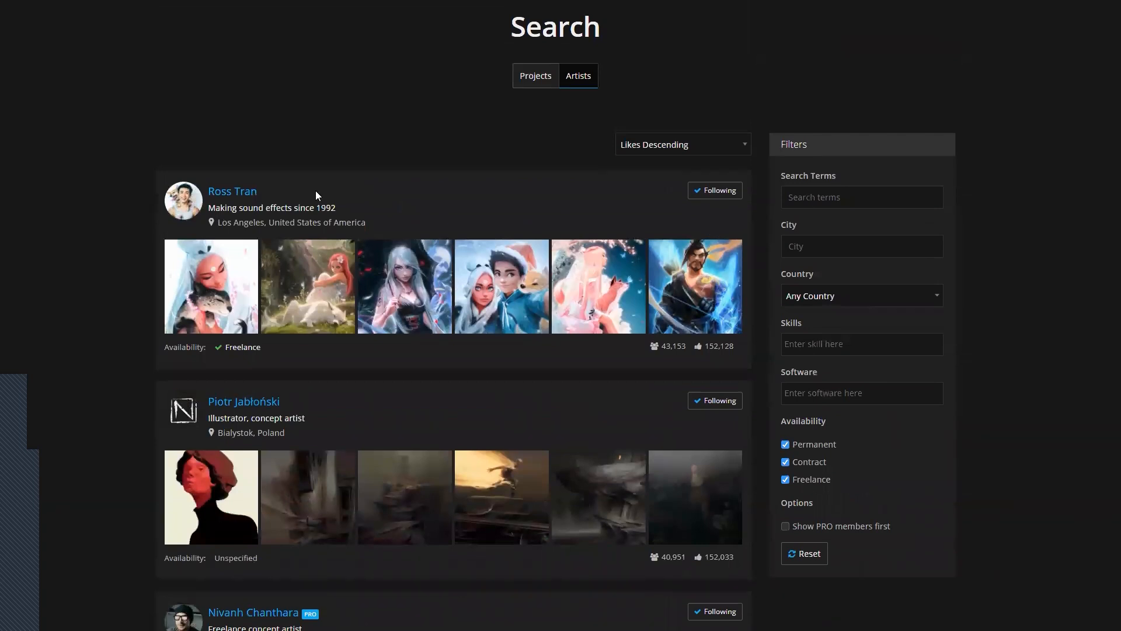
Return to the owner's portfolio page and look through the rows of artwork thumbnails.
key(alt+Left)
scroll(317, 190, down, 1)
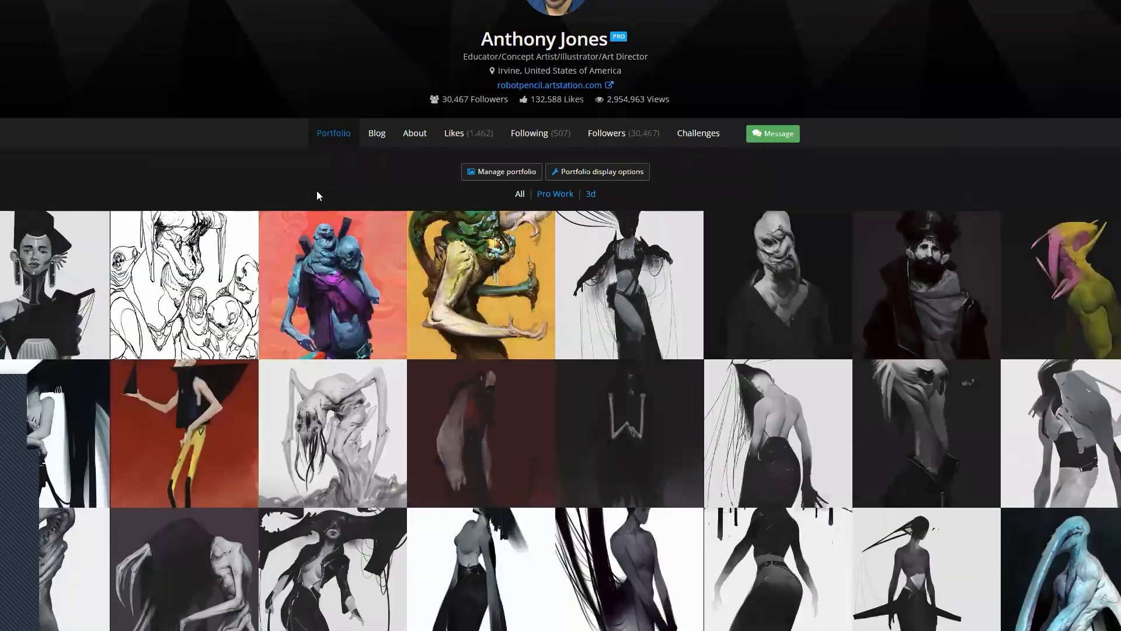
scroll(318, 191, down, 2)
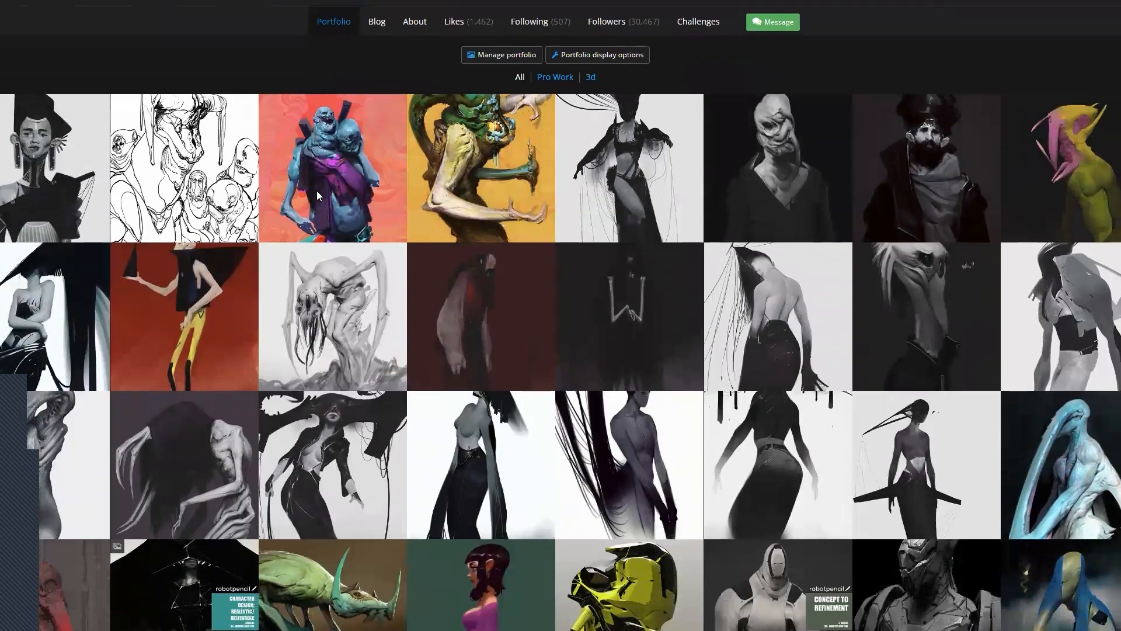
scroll(317, 190, down, 6)
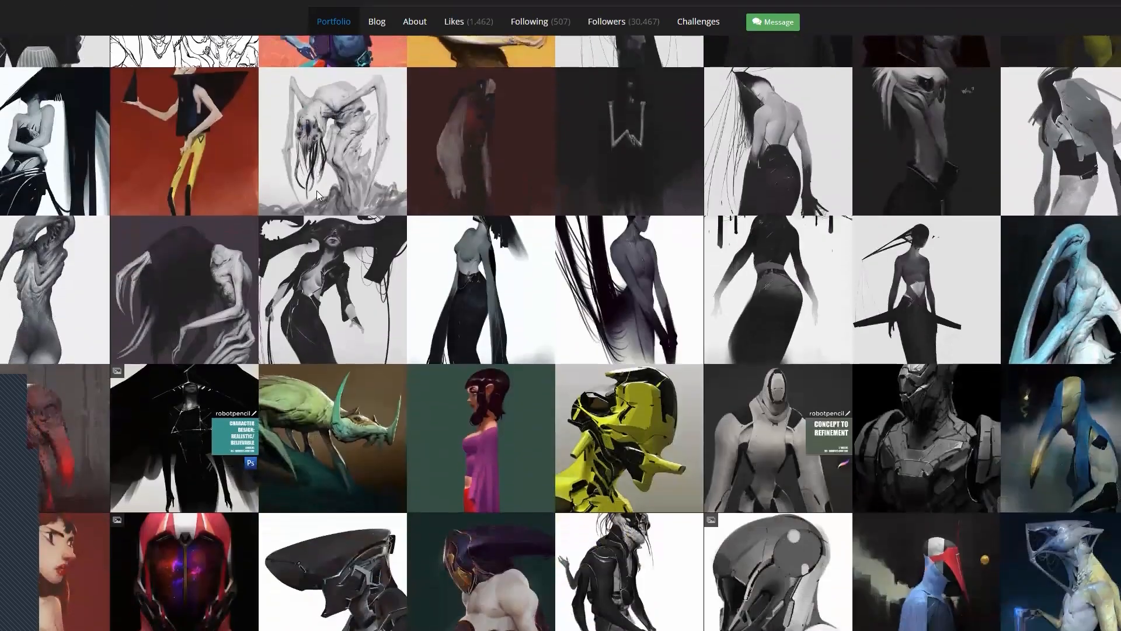
scroll(317, 190, up, 1)
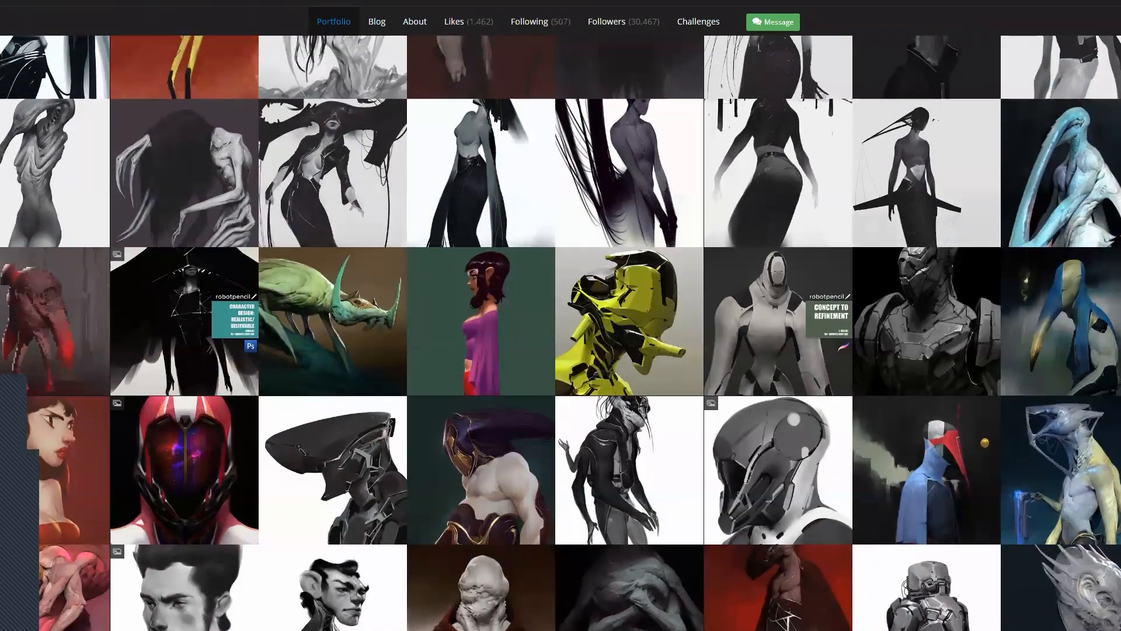
scroll(560, 333, down, 1)
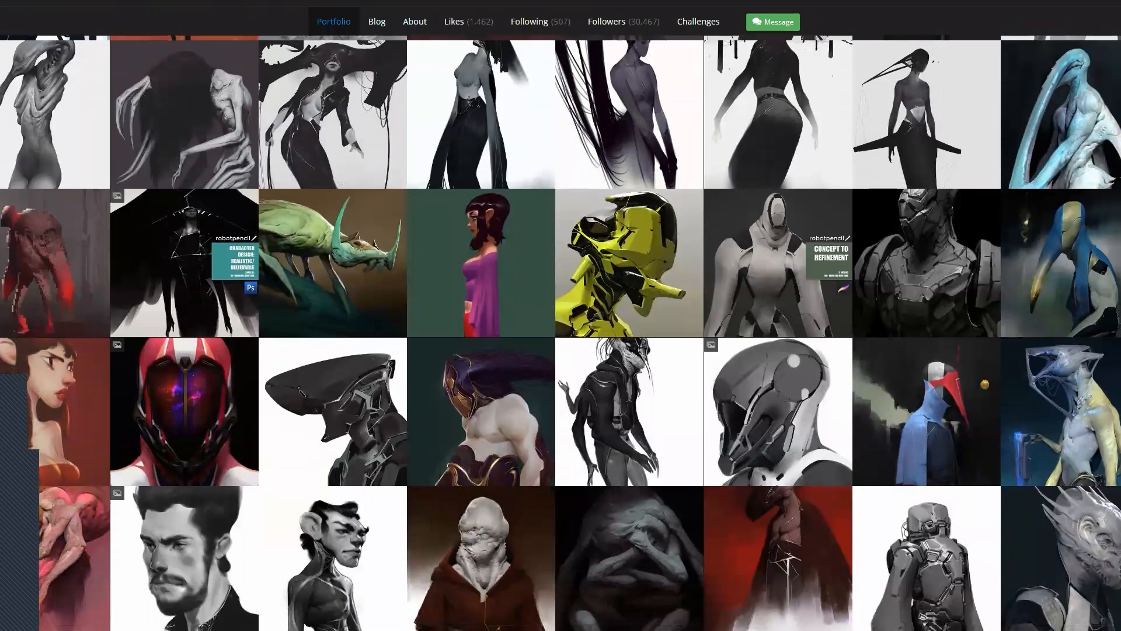
scroll(561, 333, up, 1)
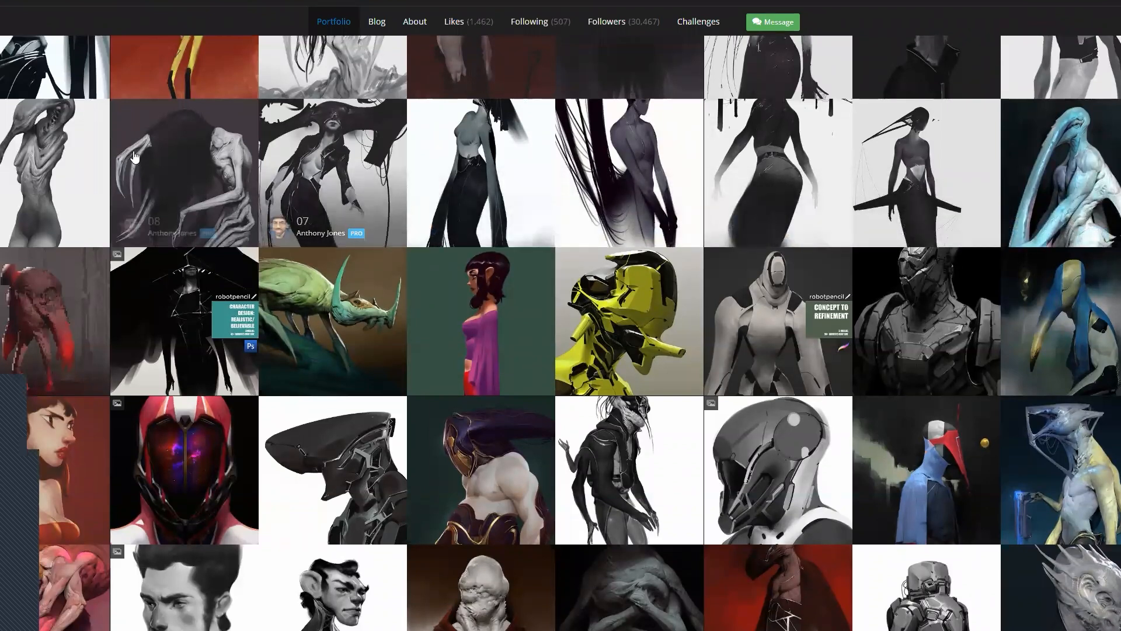
scroll(134, 157, up, 3)
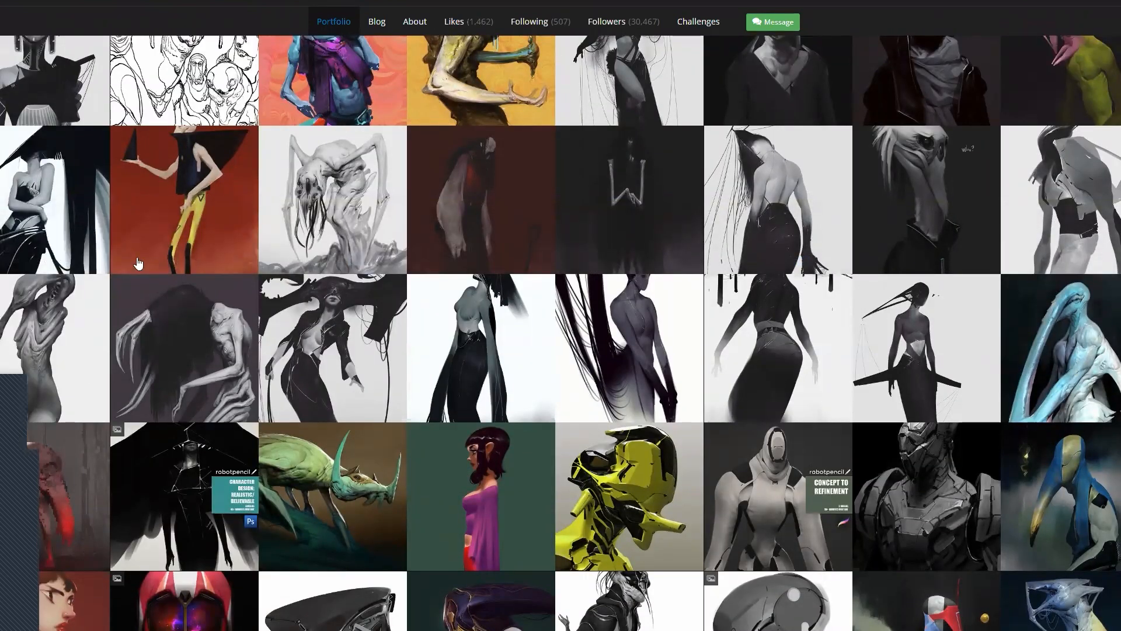
scroll(139, 264, up, 3)
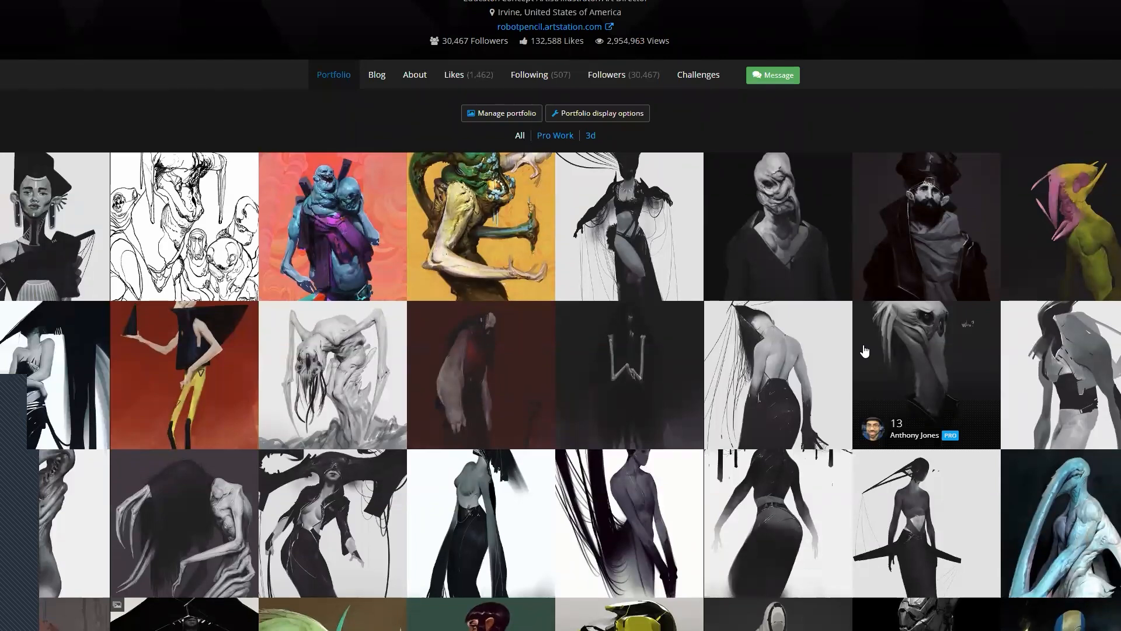
Examine the profile header figures and the most recent rows of artwork on the portfolio page.
scroll(809, 26, up, 2)
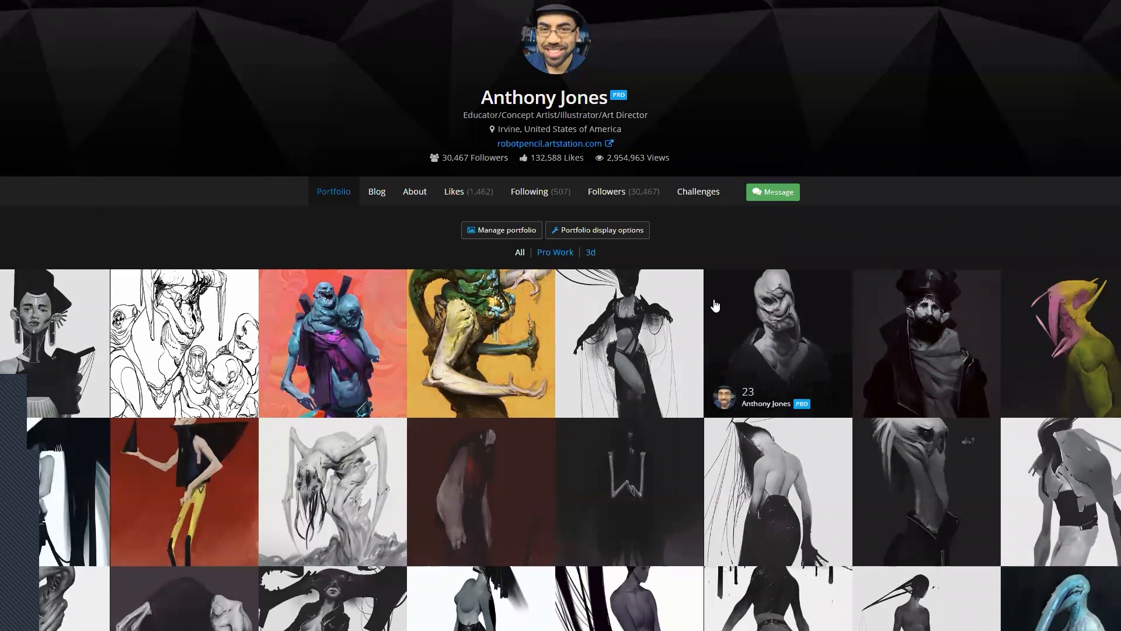
scroll(716, 305, down, 2)
scroll(717, 308, down, 1)
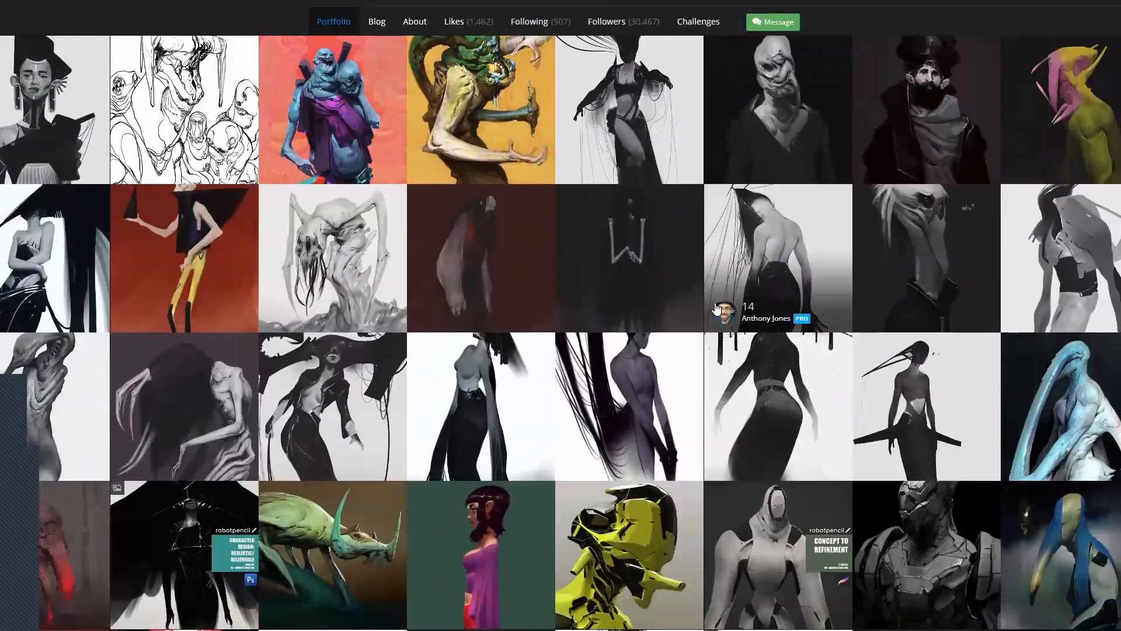
scroll(717, 309, up, 3)
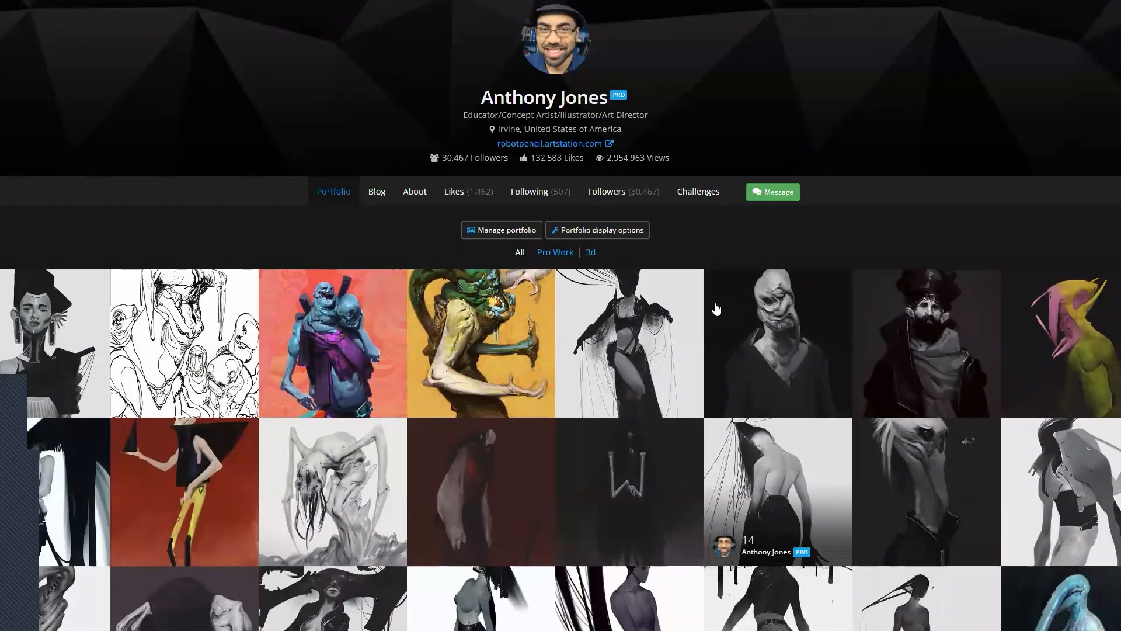
scroll(717, 308, down, 2)
scroll(716, 310, down, 1)
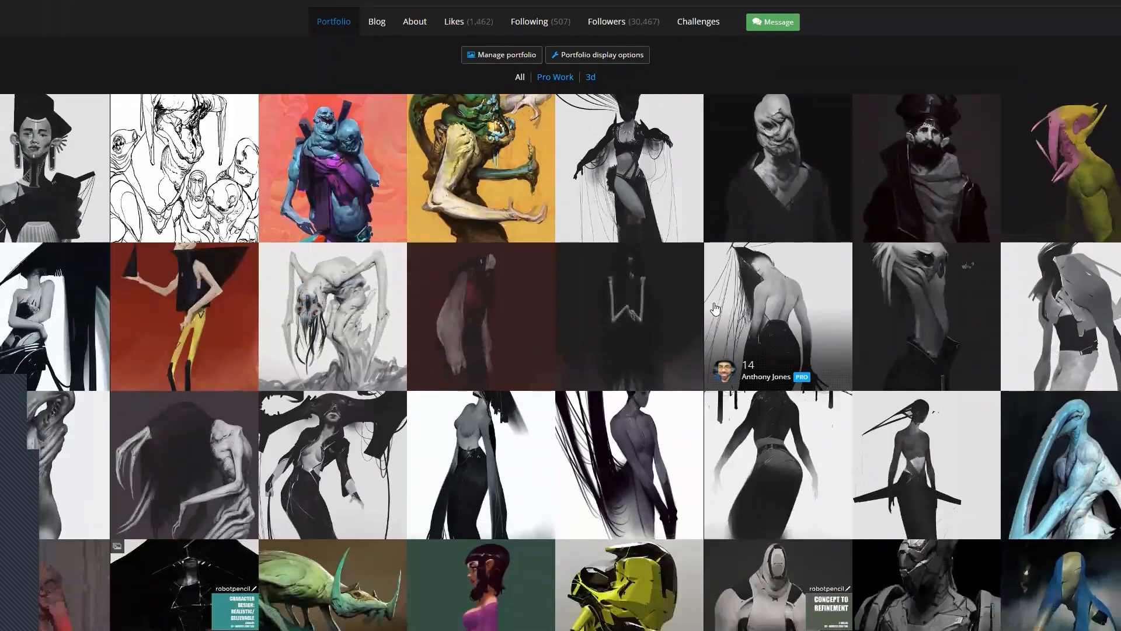
scroll(698, 311, up, 2)
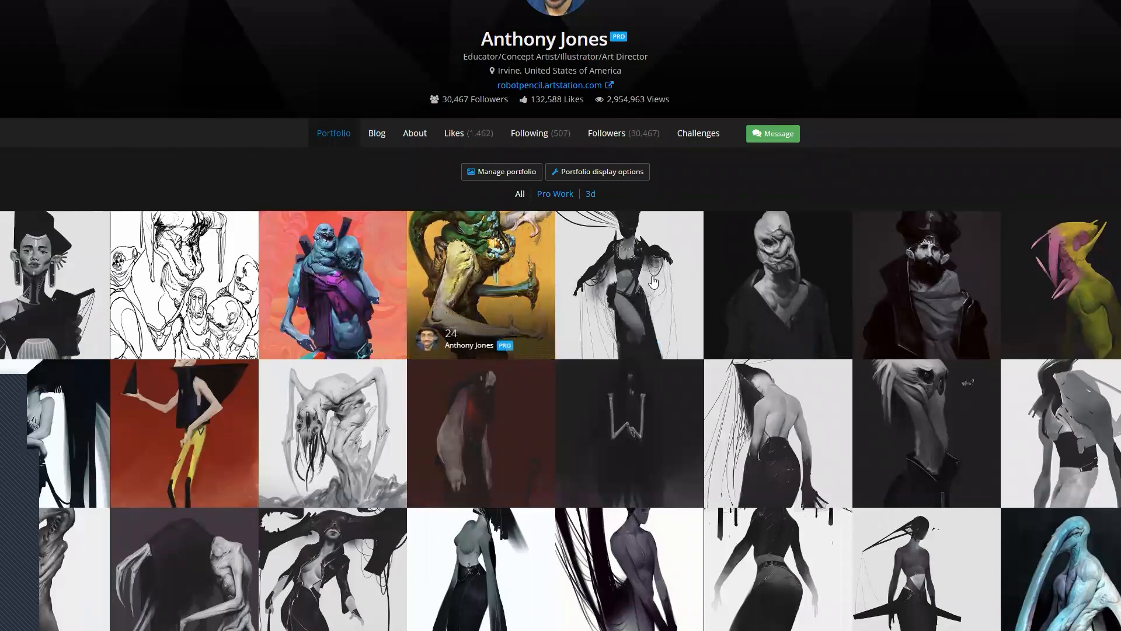
Switch back to the portrait in Photoshop and paint the sampled yellow-green background colour along the edge of the light grey shoulder.
click(677, 292)
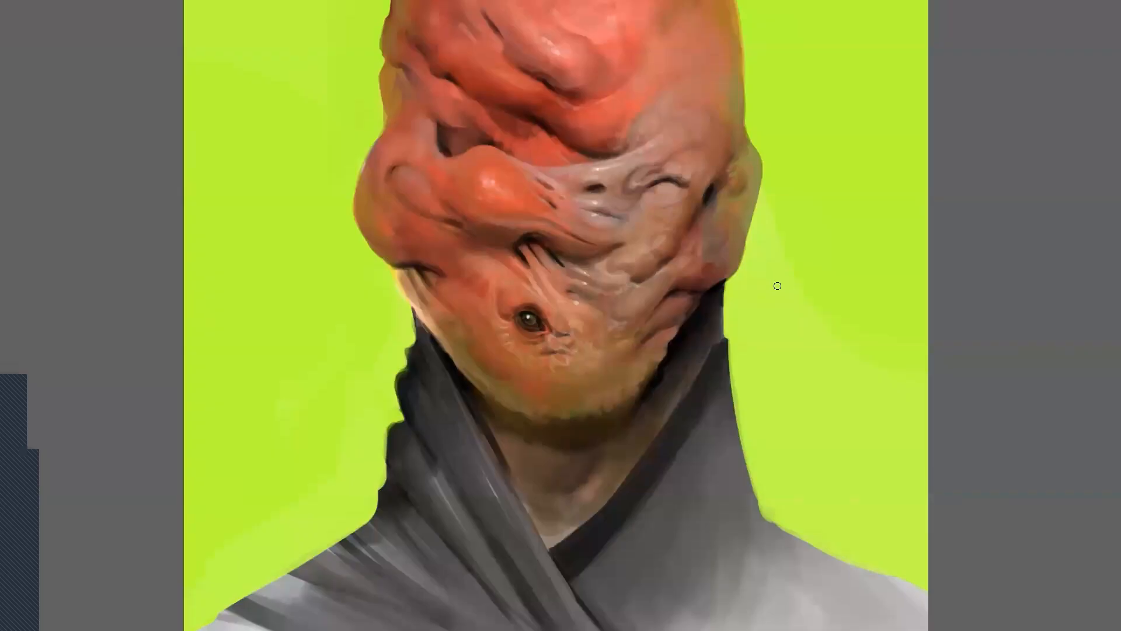
key(ctrl+minus)
key(ctrl+minus)
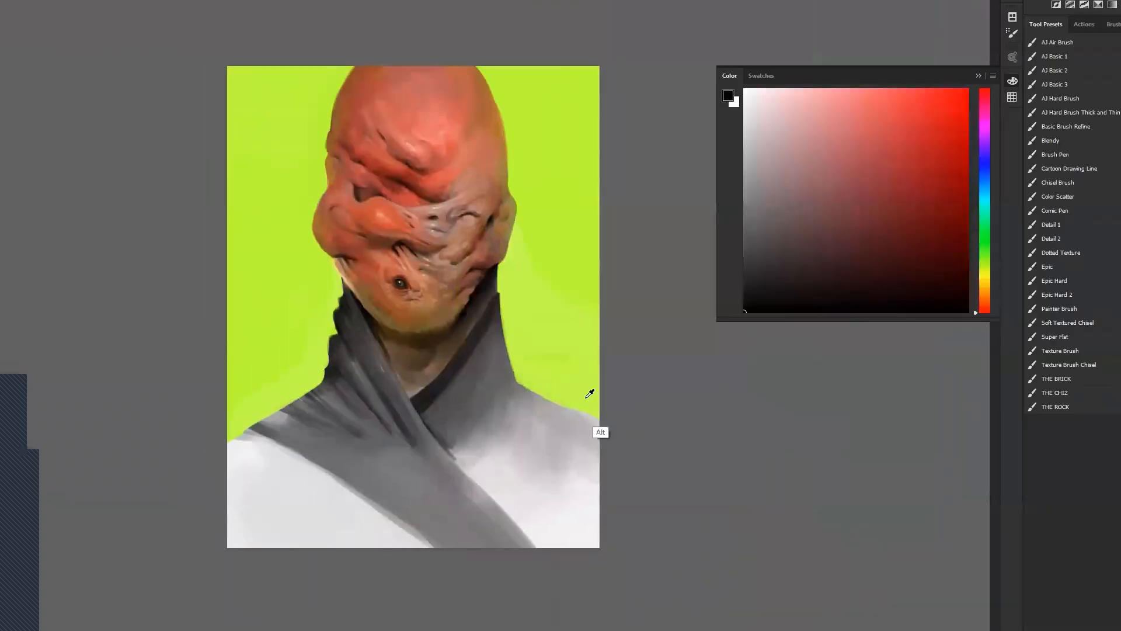
alt+click(575, 389)
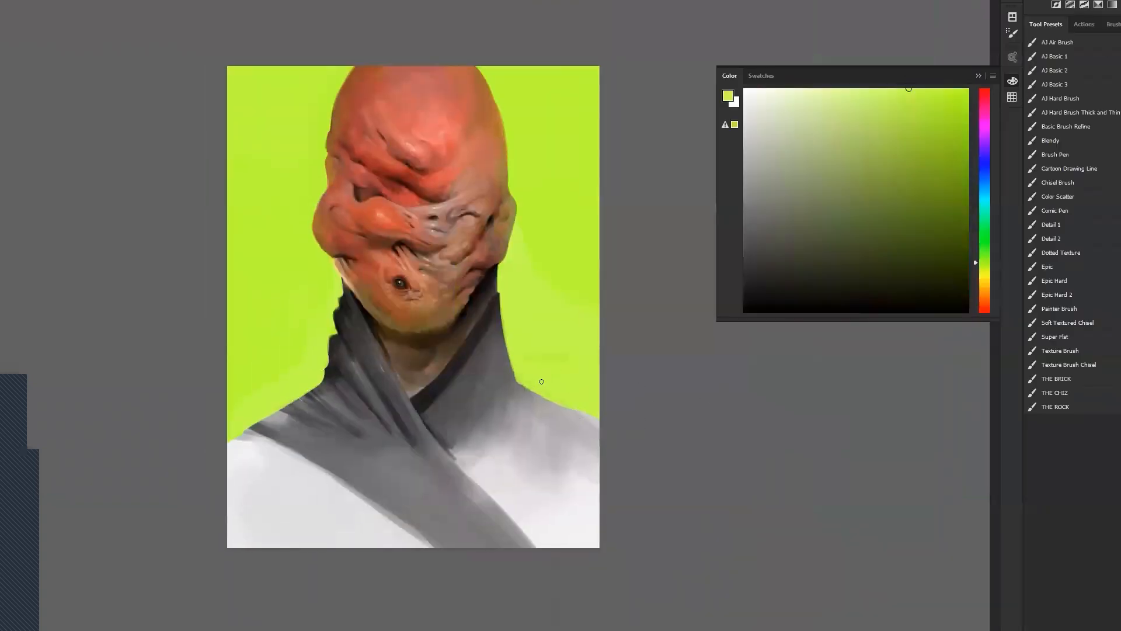
key(bracketright)
key(bracketright)
drag(553, 390, 599, 413)
key(h)
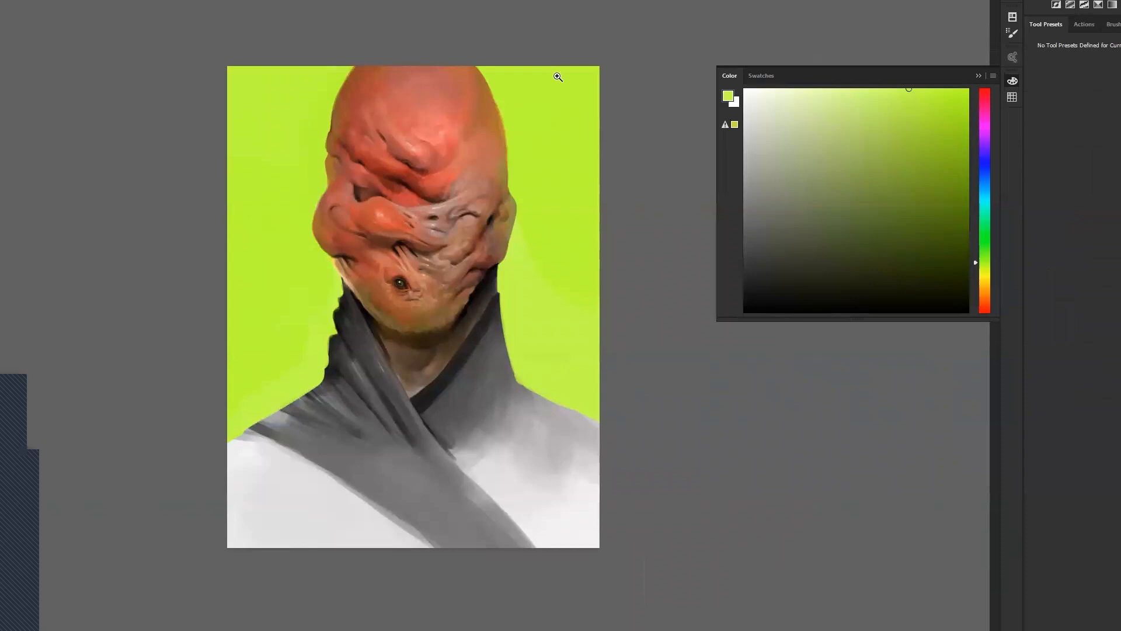
Save the portrait as 130 in Photoshop format in the New folder and display it full screen on black.
key(ctrl+plus)
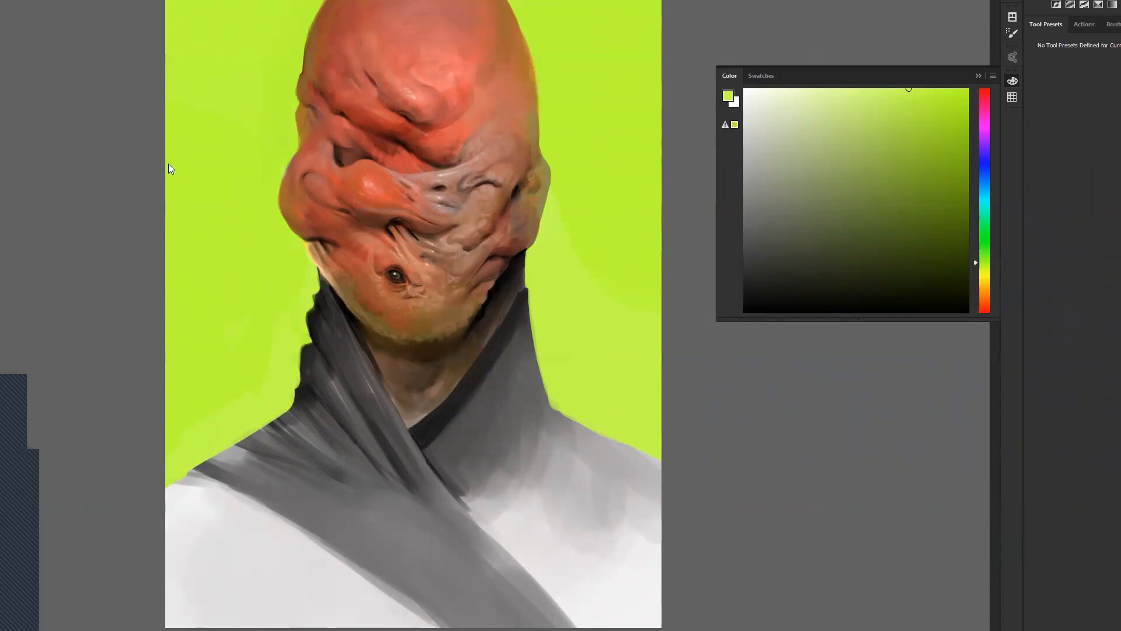
key(ctrl+s)
click(229, 95)
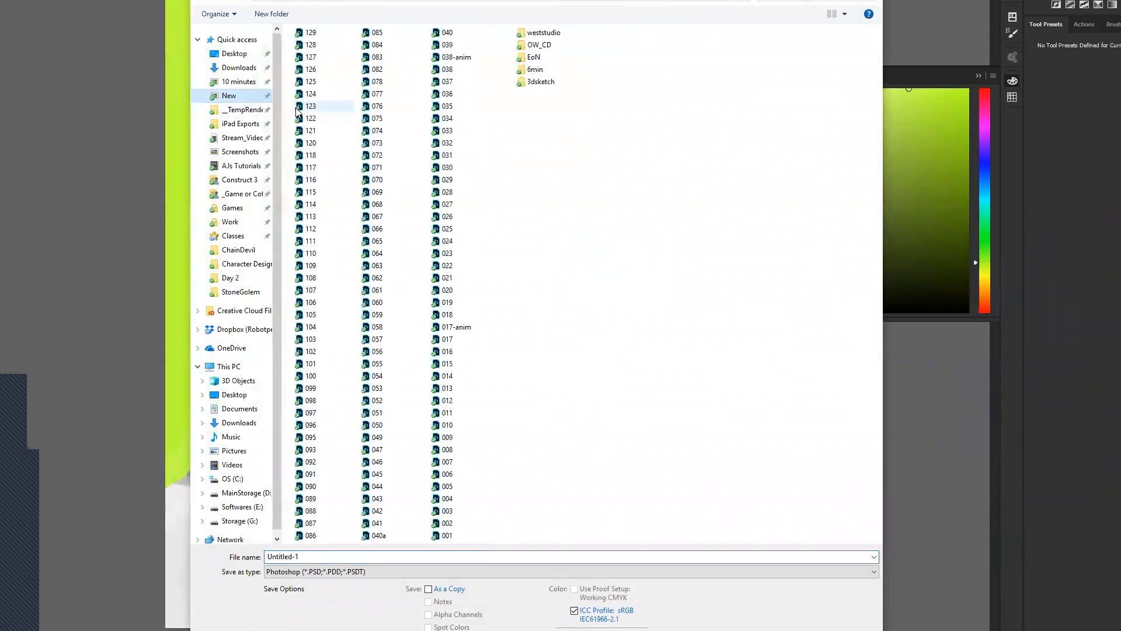
click(440, 555)
text(130)
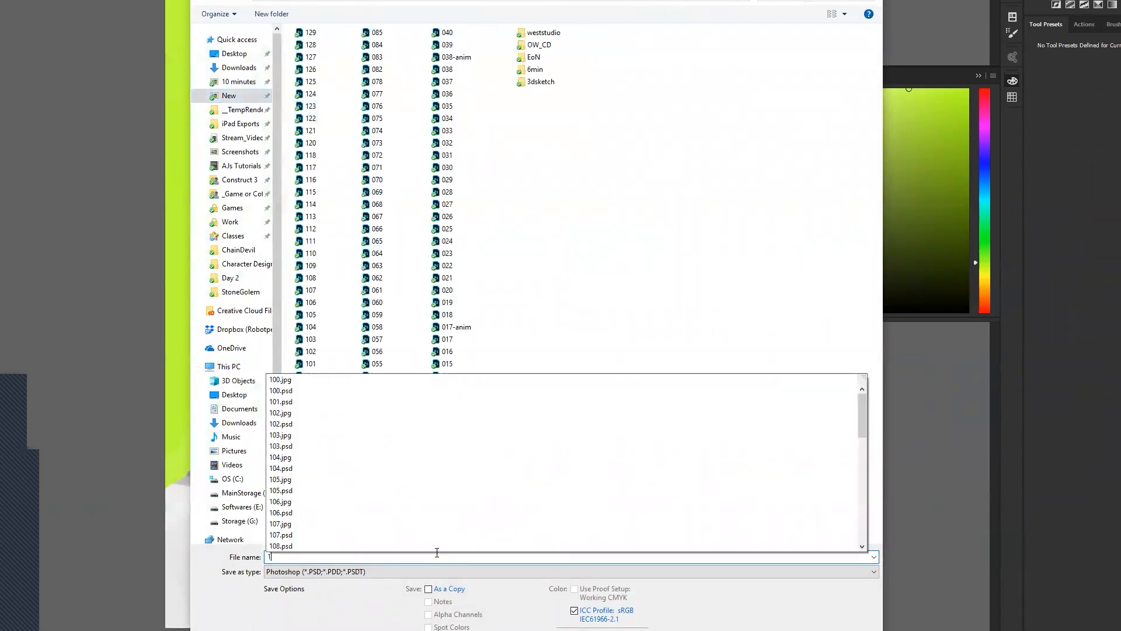
key(Return)
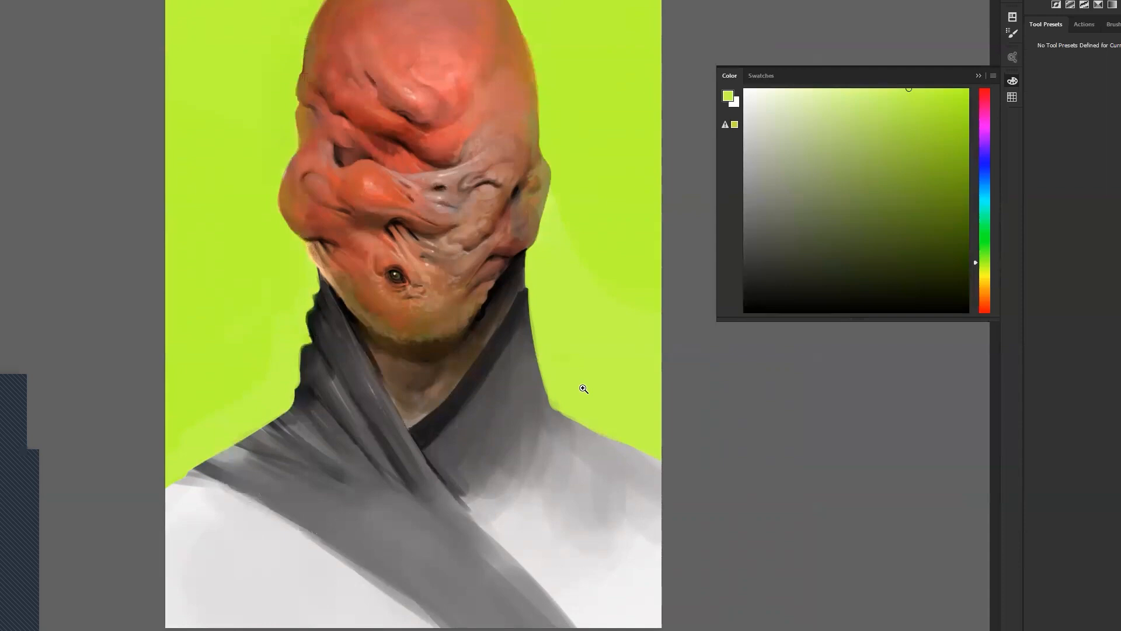
key(f)
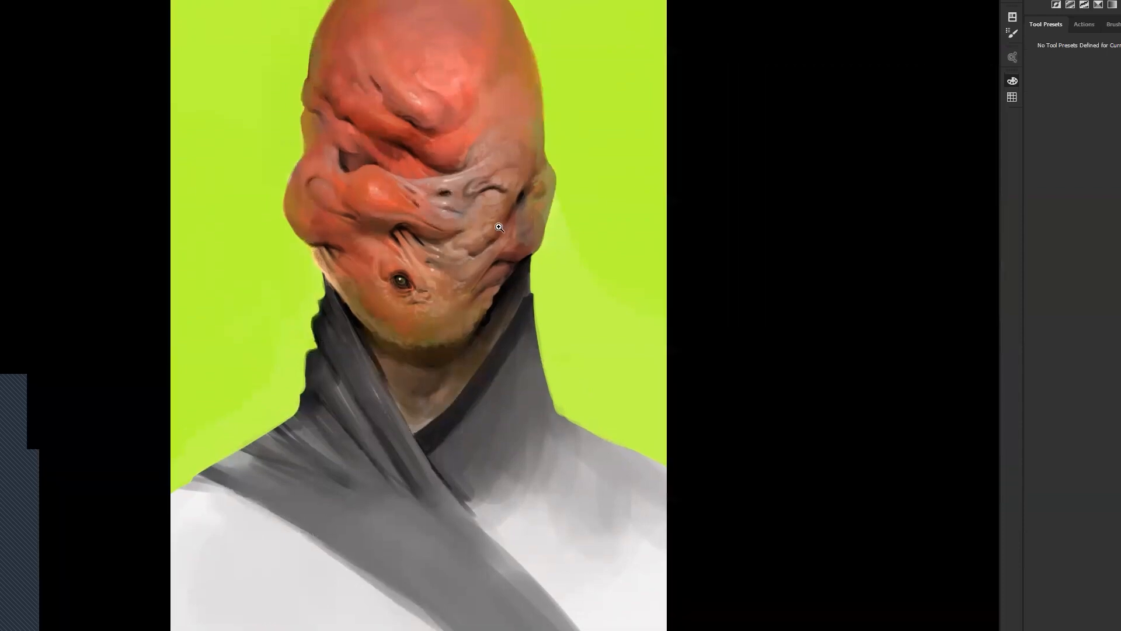